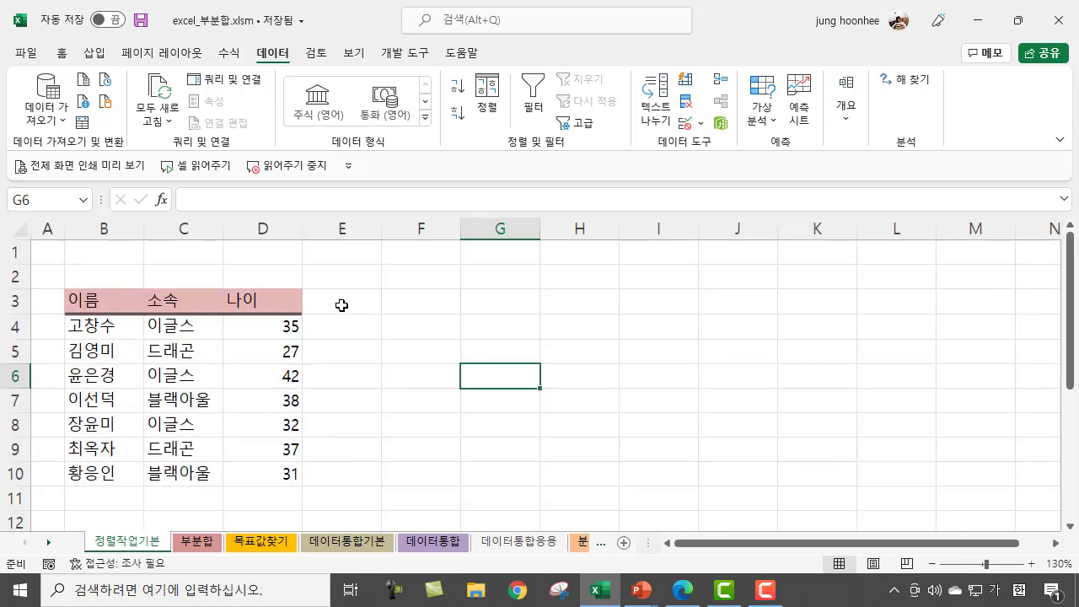
Step: Start a custom sort on the 이름/소속/나이 table and delete both existing sort levels
{"action": "left_click", "coordinate": [257, 302]}
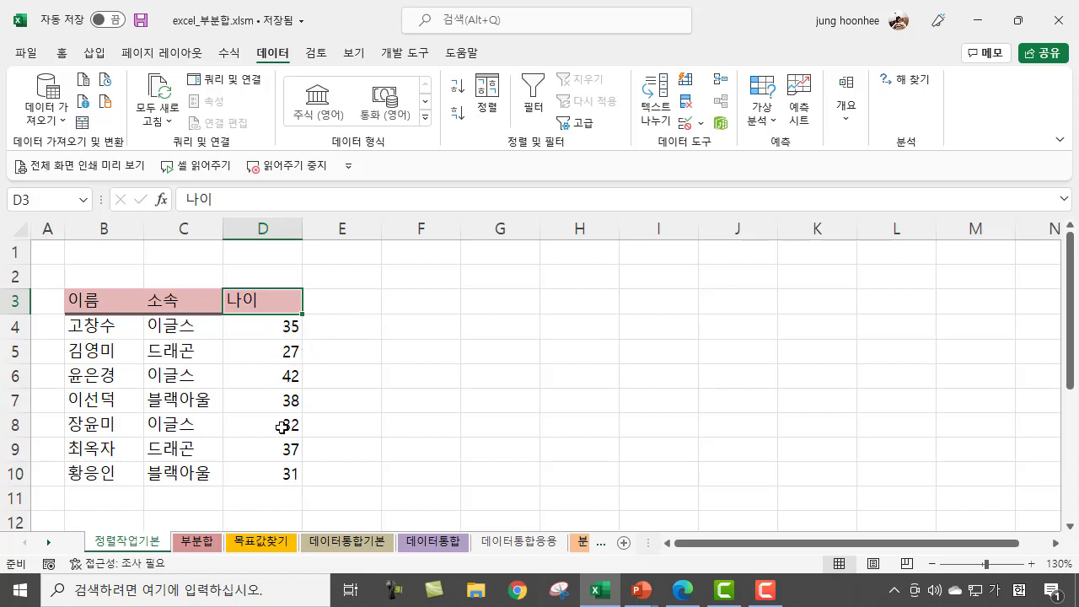
{"action": "left_click", "coordinate": [404, 438]}
{"action": "left_click", "coordinate": [85, 305]}
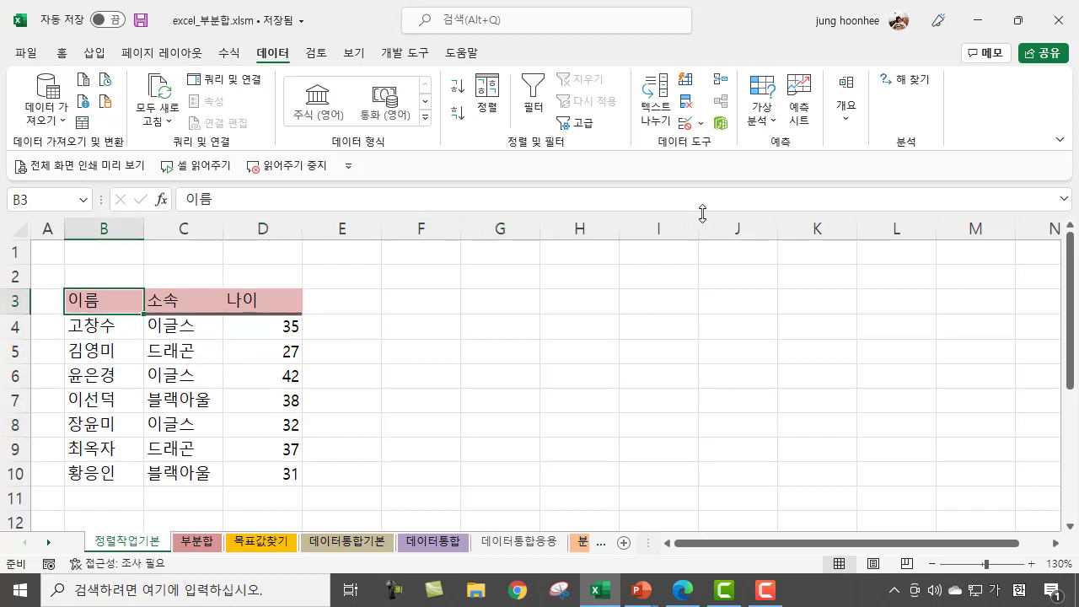
{"action": "left_click", "coordinate": [99, 320]}
{"action": "left_click", "coordinate": [99, 300]}
{"action": "left_click", "coordinate": [488, 99]}
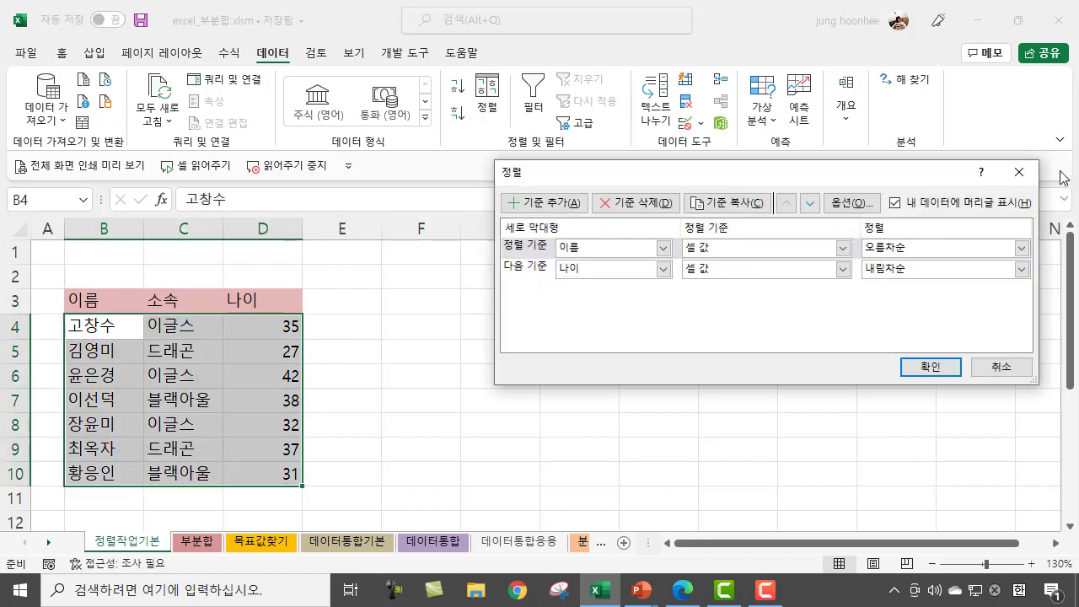
{"action": "left_click", "coordinate": [653, 203]}
{"action": "left_click", "coordinate": [654, 203]}
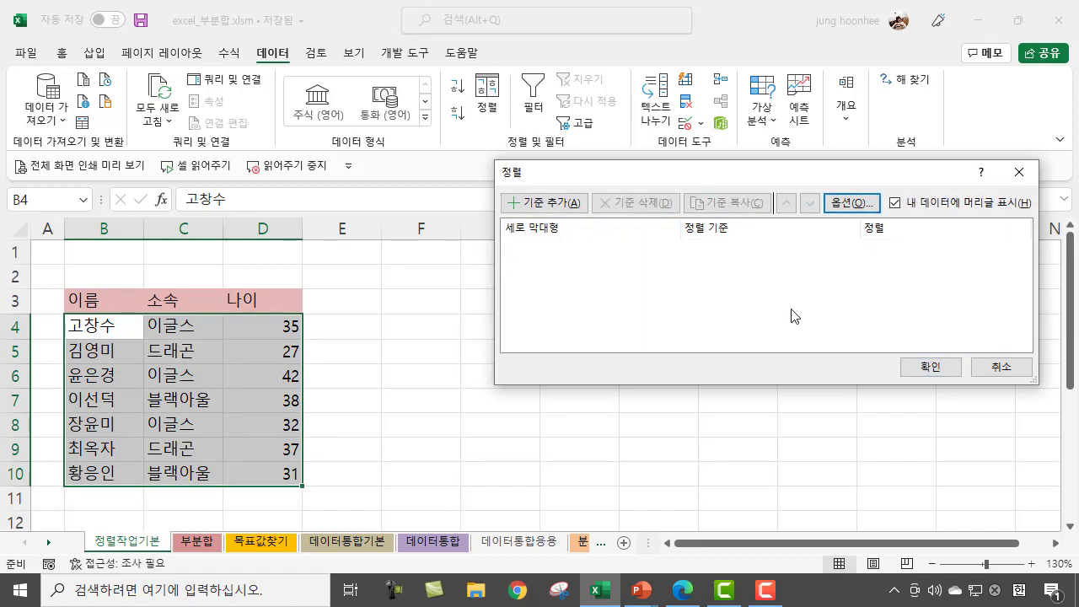
Step: Add a sort level on 나이 by cell values in ascending order (오름차순) and apply the sort
{"action": "left_click_drag", "start_coordinate": [704, 183], "coordinate": [655, 171]}
{"action": "left_click", "coordinate": [511, 197]}
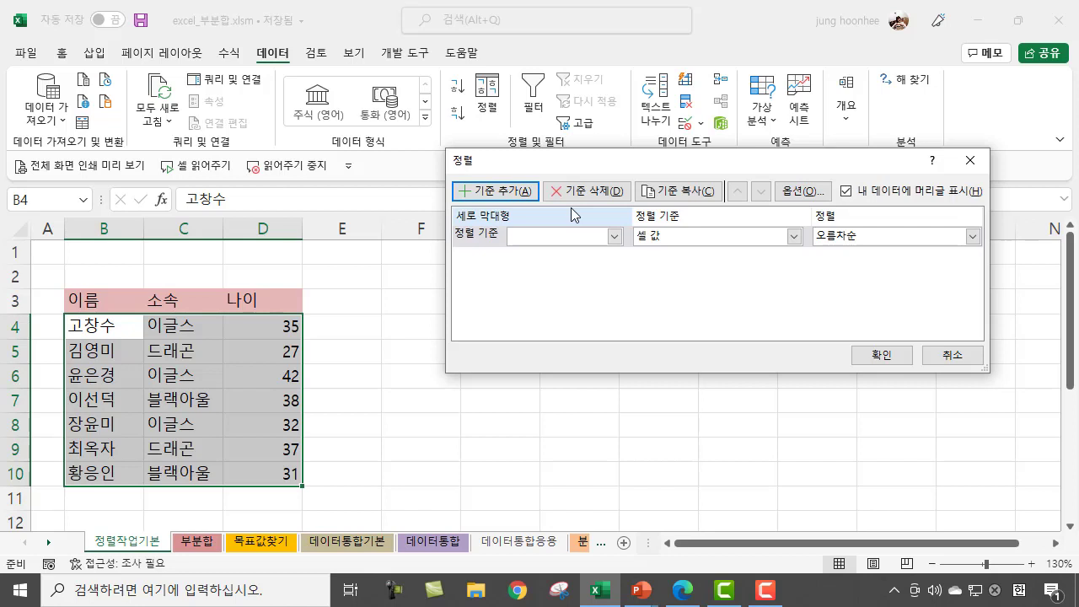
{"action": "left_click", "coordinate": [615, 236]}
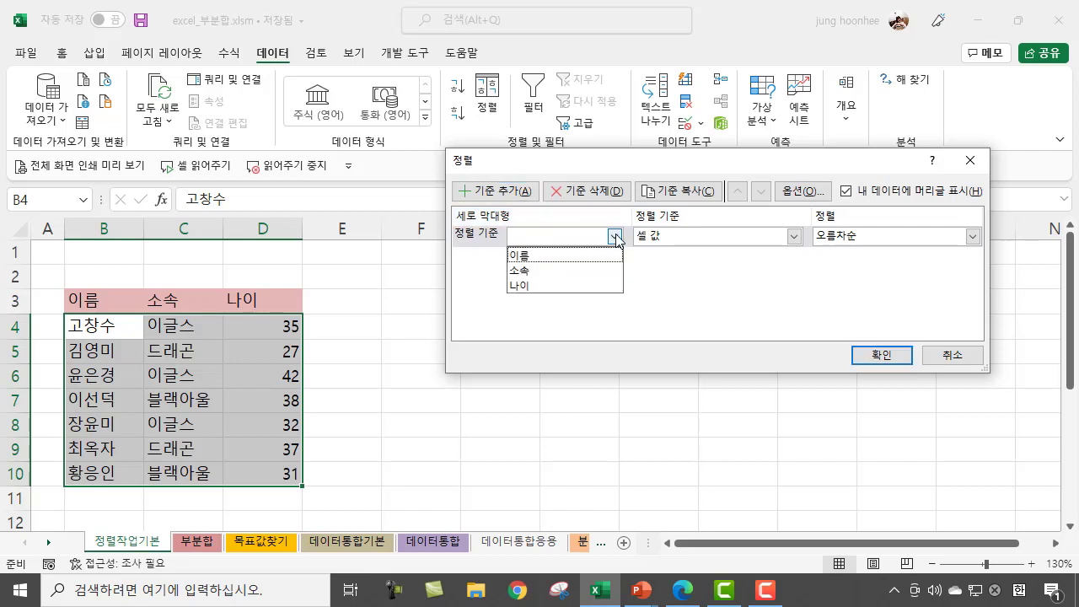
{"action": "left_click", "coordinate": [549, 284]}
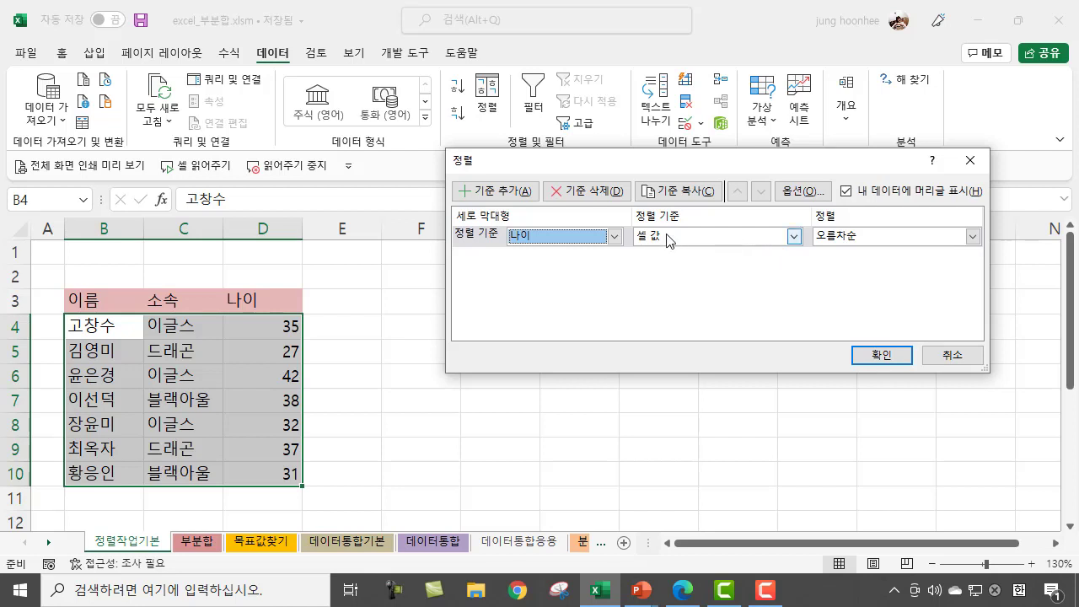
{"action": "left_click", "coordinate": [793, 237]}
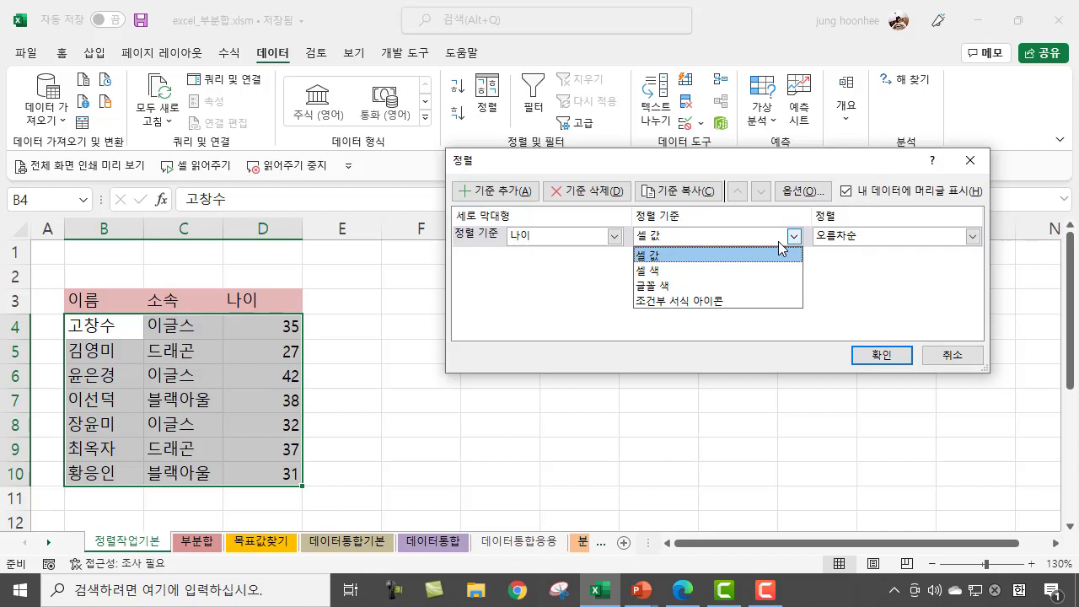
{"action": "left_click", "coordinate": [662, 261]}
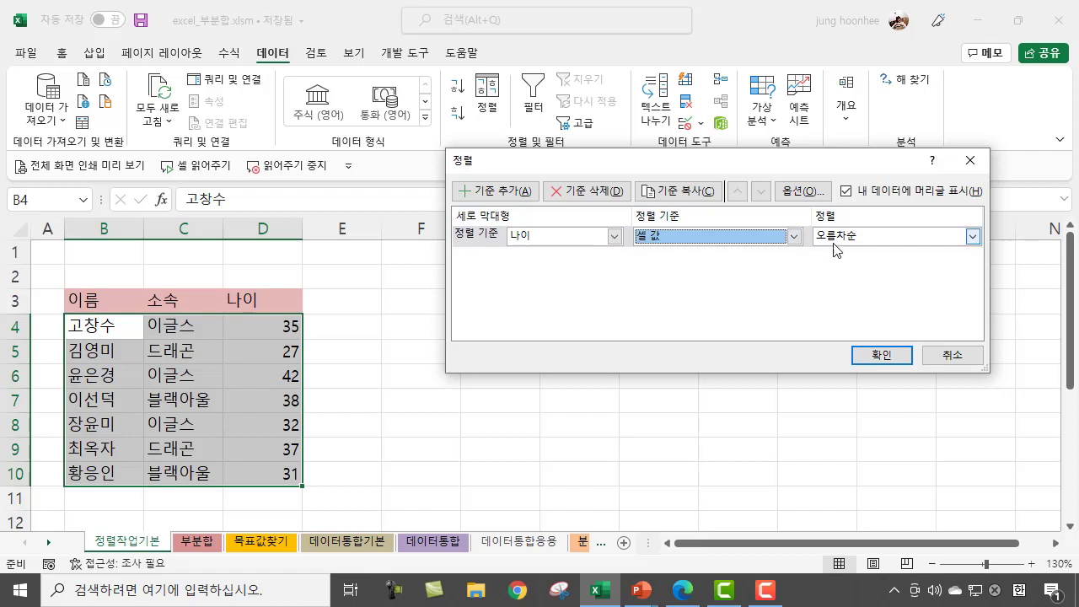
{"action": "left_click", "coordinate": [885, 357]}
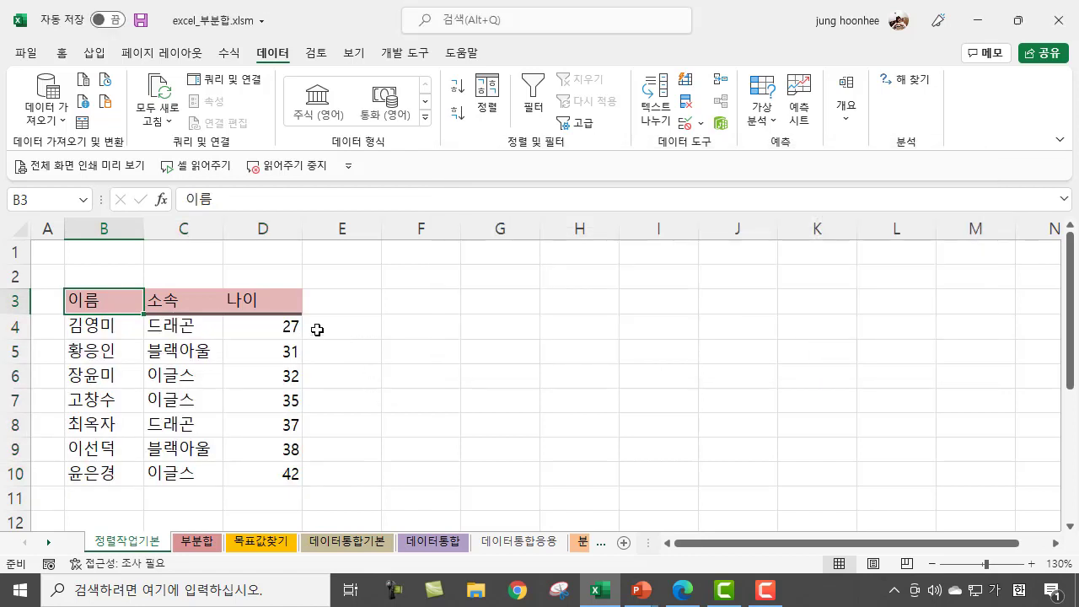
Step: Examine the order of the values in the 나이 column and the team names in the 소속 column
{"action": "left_click", "coordinate": [290, 333]}
{"action": "left_click", "coordinate": [284, 351]}
{"action": "left_click", "coordinate": [284, 374]}
{"action": "left_click", "coordinate": [277, 446]}
{"action": "left_click", "coordinate": [481, 450]}
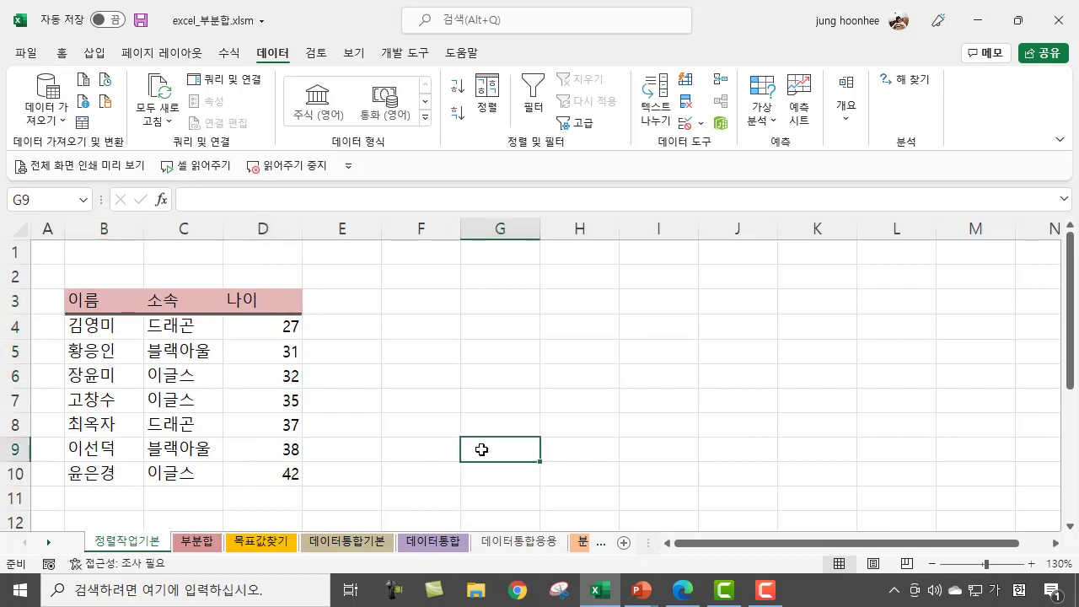
{"action": "left_click", "coordinate": [85, 300]}
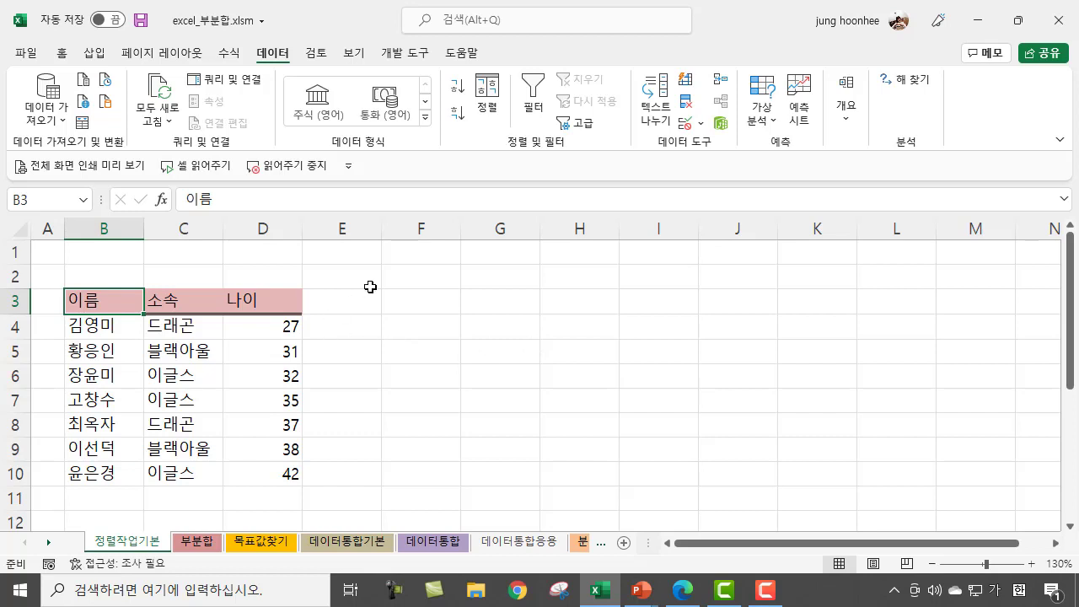
{"action": "left_click_drag", "start_coordinate": [174, 301], "coordinate": [174, 466]}
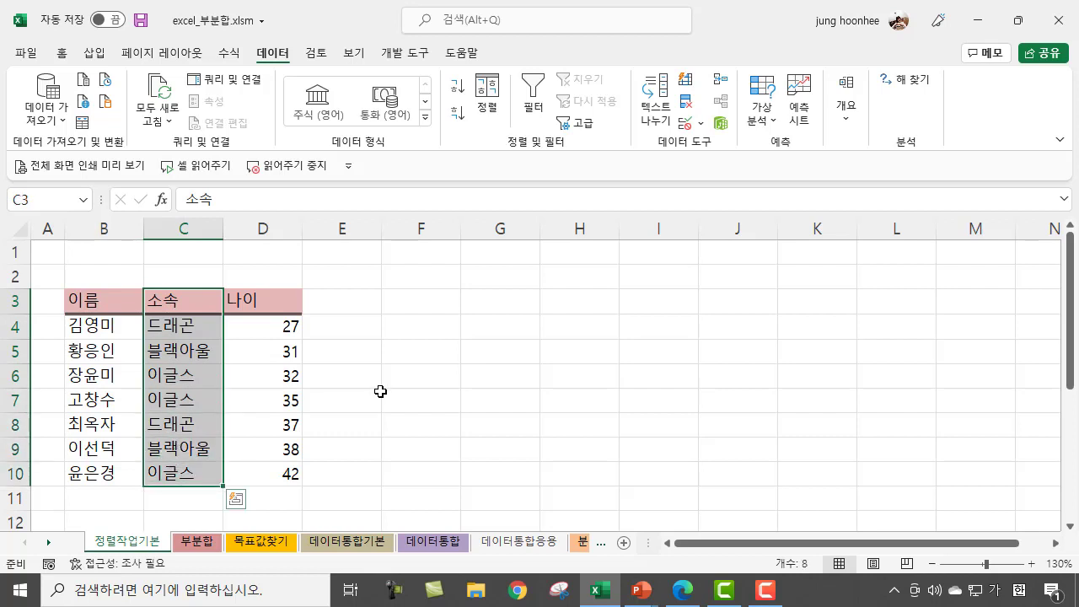
{"action": "left_click", "coordinate": [381, 390]}
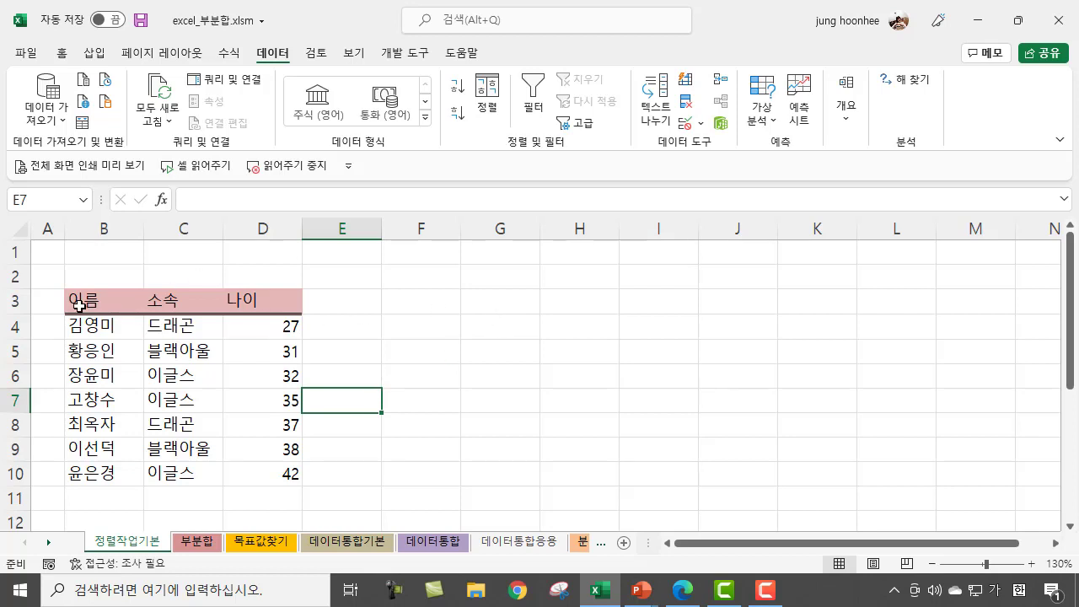
Step: Reopen the table's sort settings, change the sort level to 소속, and choose a custom list (사용자 지정 목록) for its order
{"action": "left_click_drag", "start_coordinate": [78, 306], "coordinate": [276, 472]}
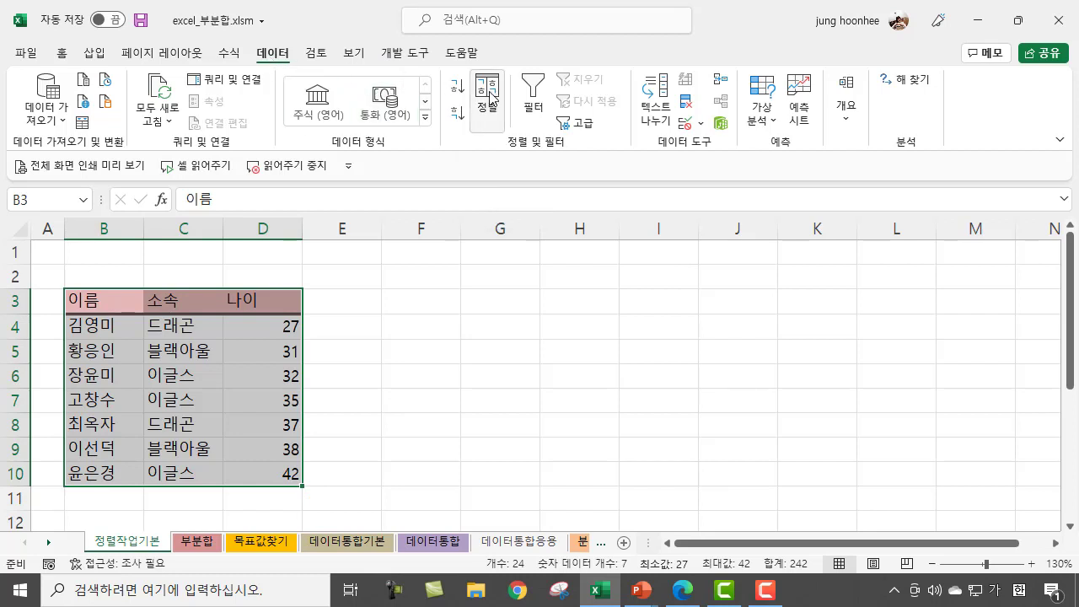
{"action": "left_click", "coordinate": [97, 299]}
{"action": "left_click", "coordinate": [104, 348]}
{"action": "left_click", "coordinate": [120, 299]}
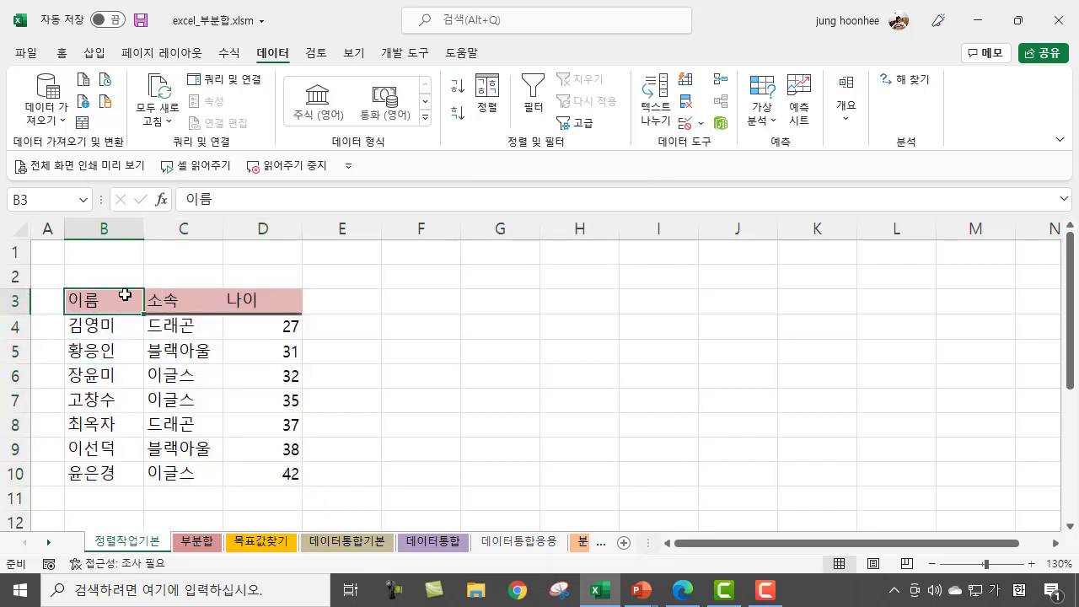
{"action": "left_click", "coordinate": [487, 100]}
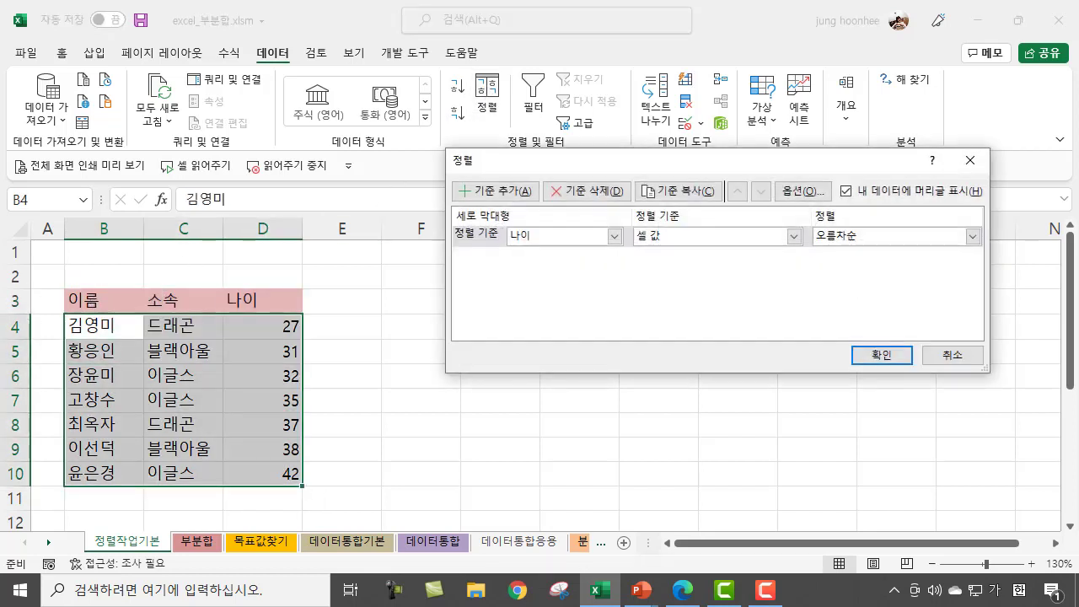
{"action": "left_click", "coordinate": [613, 236]}
{"action": "left_click", "coordinate": [531, 270]}
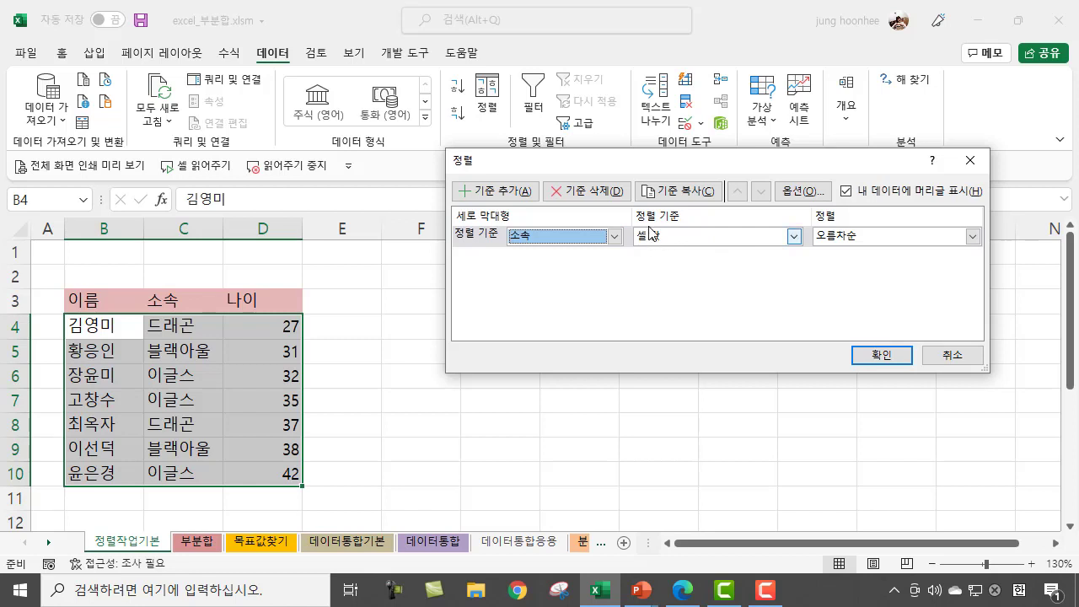
{"action": "left_click", "coordinate": [974, 237]}
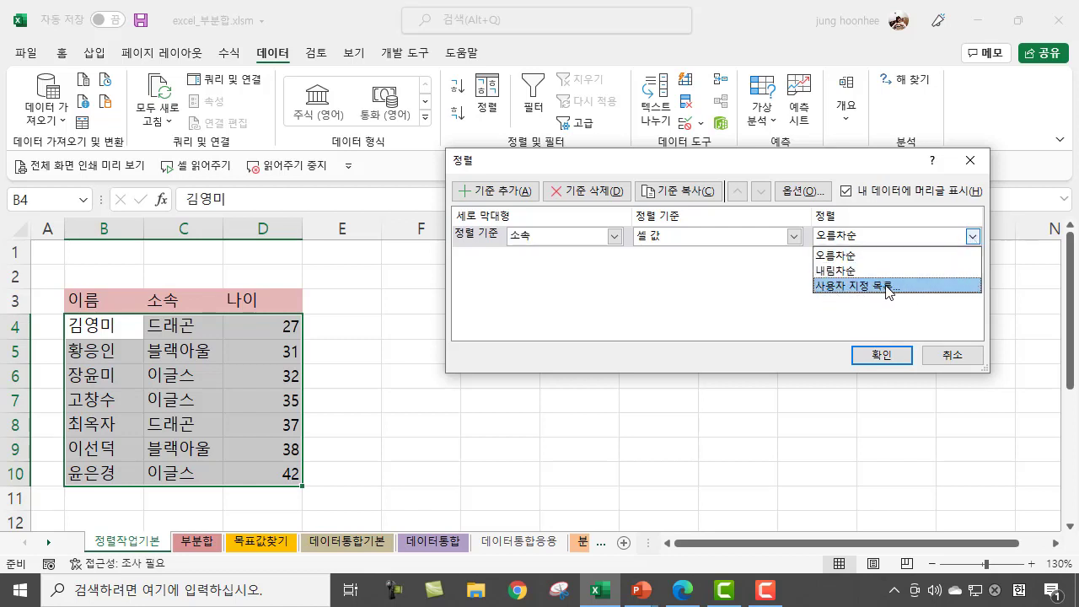
{"action": "left_click", "coordinate": [888, 287]}
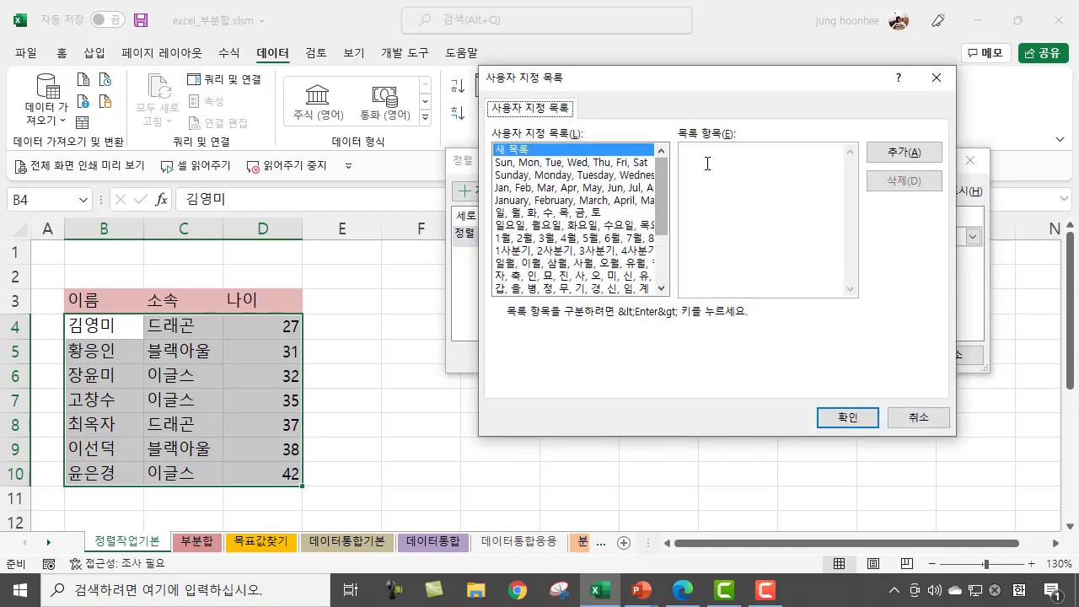
Step: Create the custom list 블랙아울, 드래곤, 이글스 and use it as the order for the 소속 level
{"action": "left_click", "coordinate": [717, 162]}
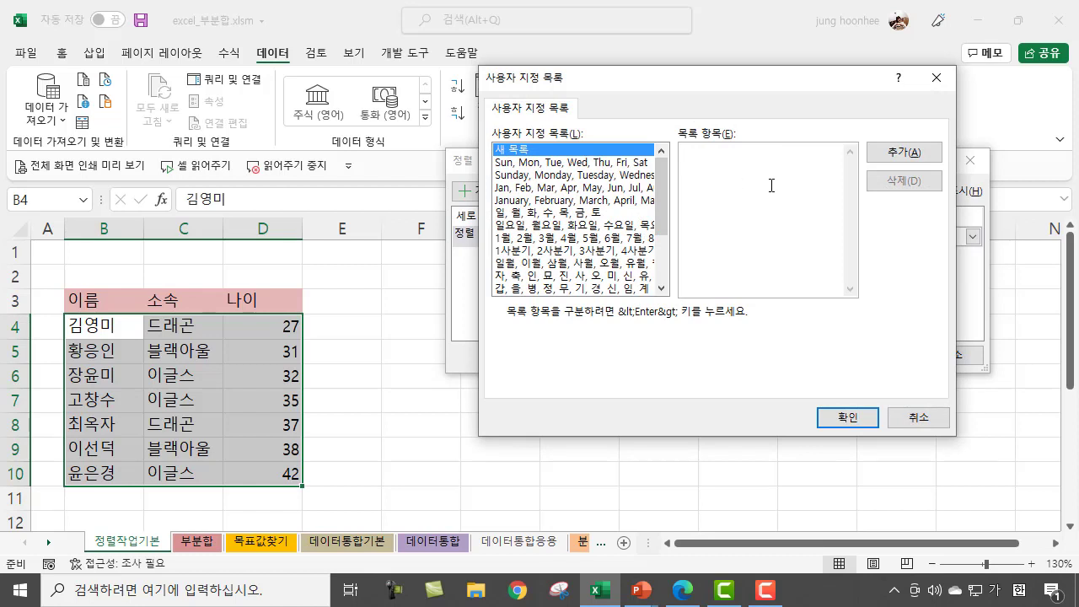
{"action": "type", "text": "블랙"}
{"action": "type", "text": "아울"}
{"action": "type", "text": "드래곤"}
{"action": "key", "text": "Return"}
{"action": "type", "text": "이글스"}
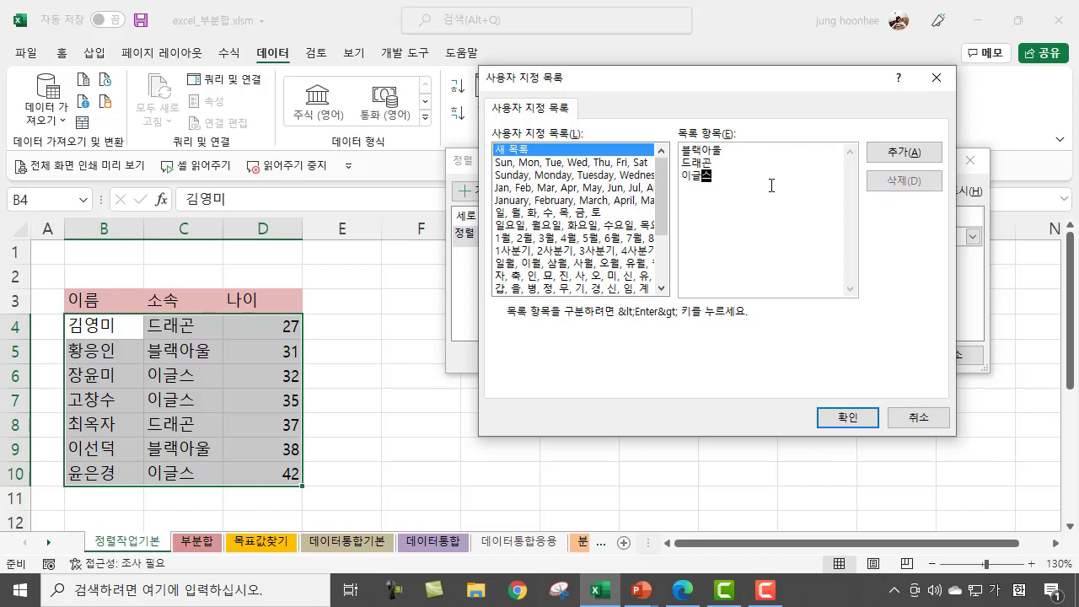
{"action": "left_click", "coordinate": [910, 157]}
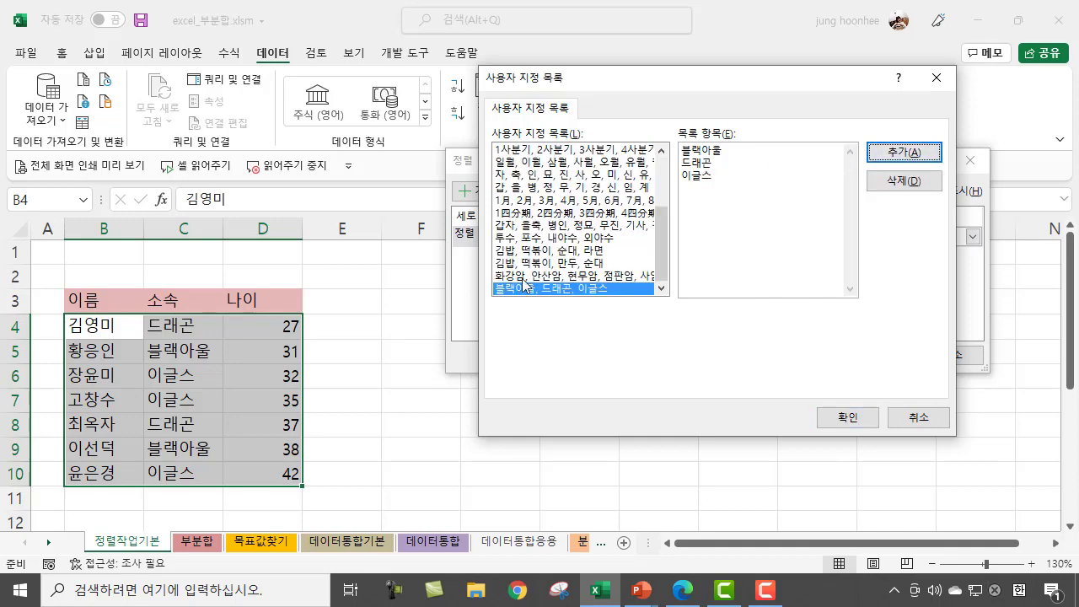
{"action": "left_click", "coordinate": [851, 420]}
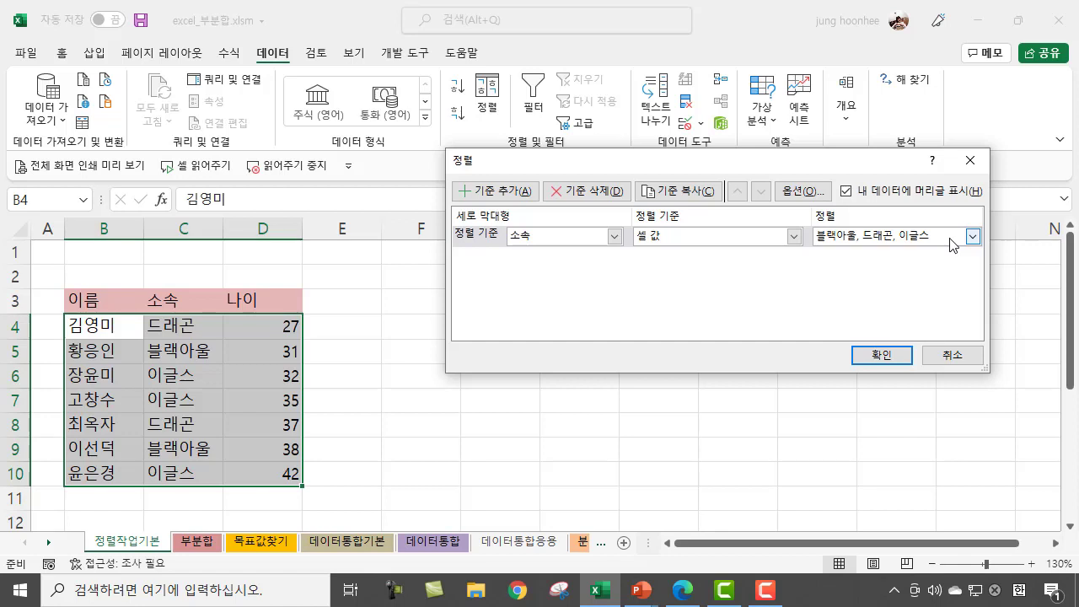
Step: Add a second sort level on 나이 in descending order (내림차순) and apply the sort
{"action": "left_click", "coordinate": [496, 194]}
{"action": "left_click", "coordinate": [614, 257]}
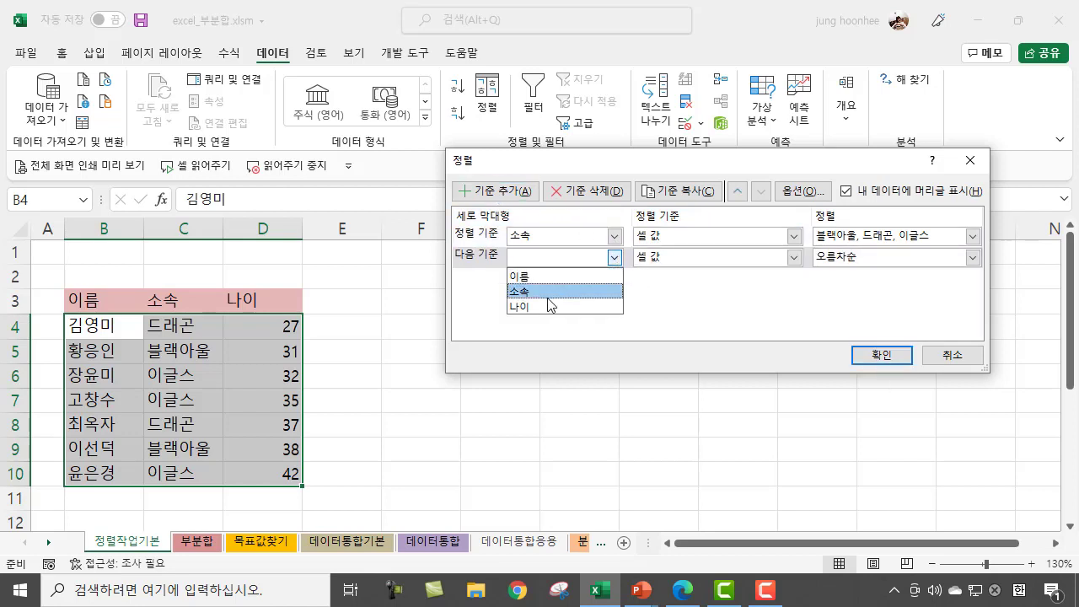
{"action": "left_click", "coordinate": [543, 308]}
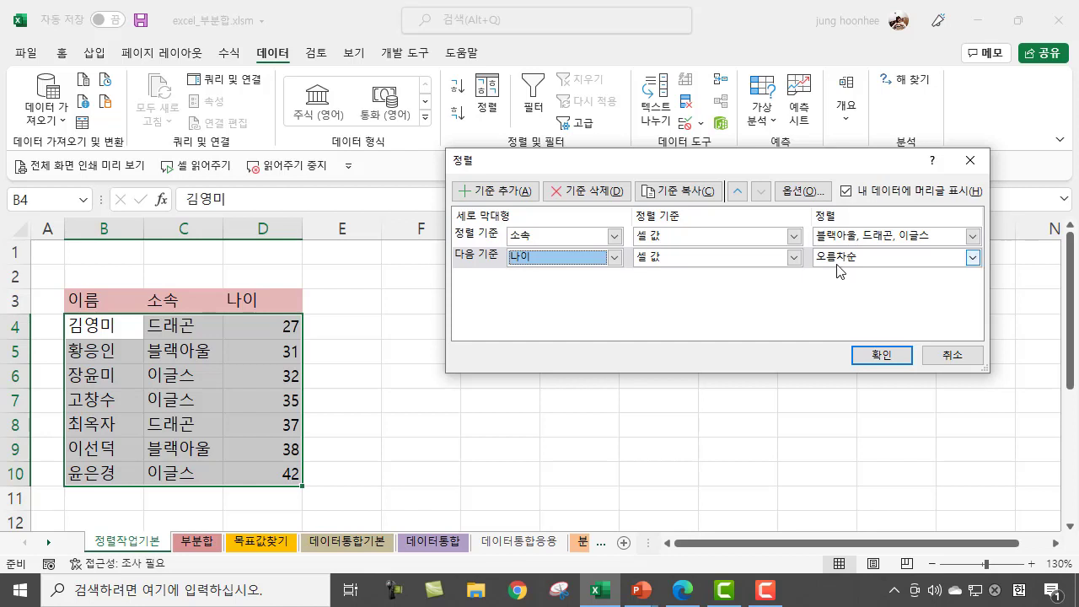
{"action": "left_click", "coordinate": [974, 258]}
{"action": "left_click", "coordinate": [915, 293]}
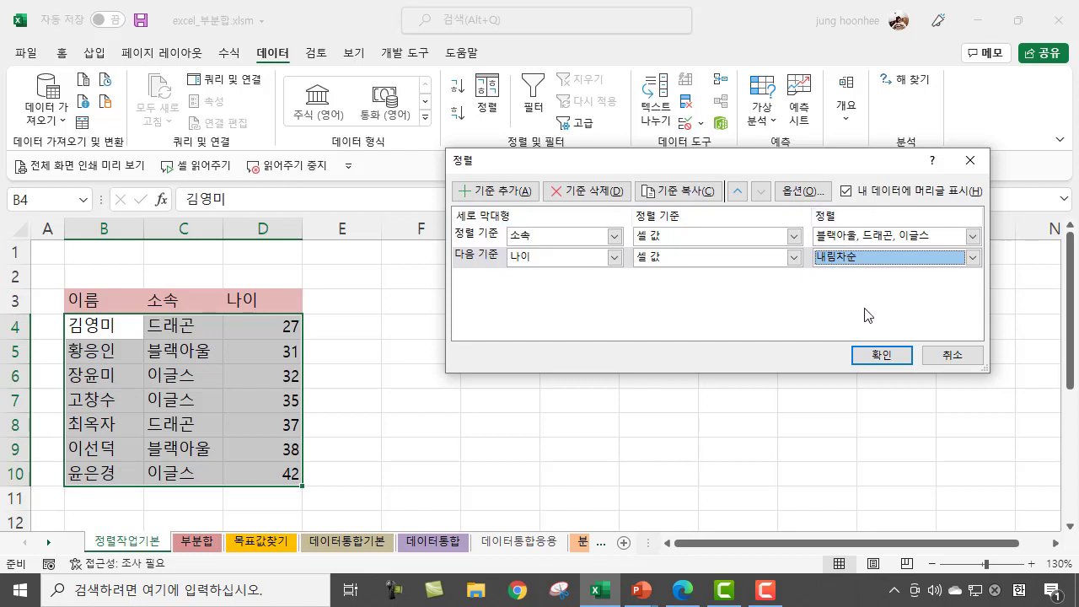
{"action": "left_click", "coordinate": [877, 356]}
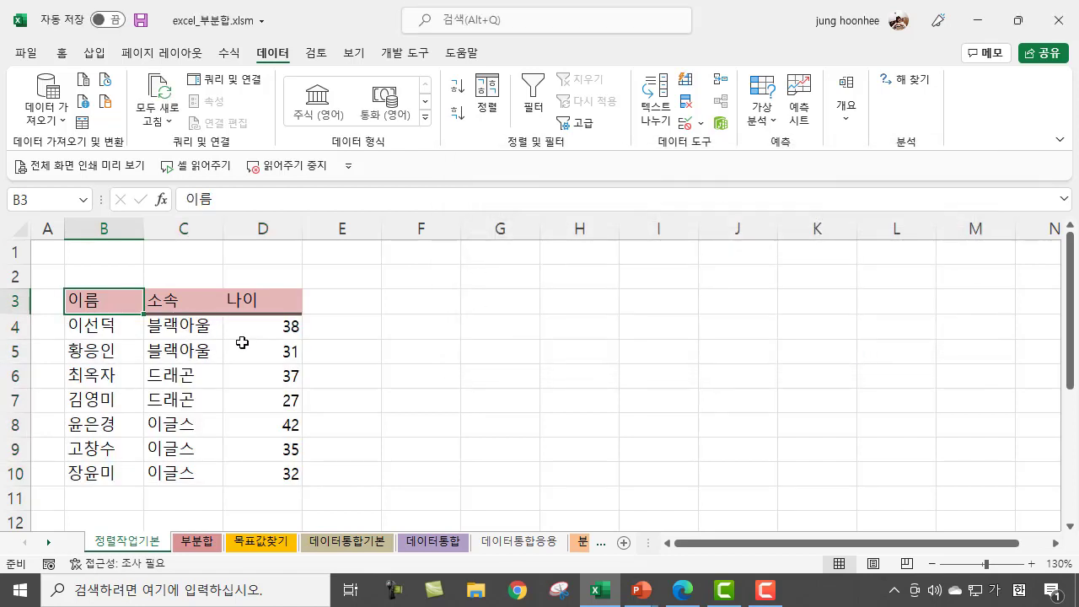
Step: Examine the order of the 소속 groups in the table and the order of the ages within each team
{"action": "left_click", "coordinate": [187, 328]}
{"action": "left_click_drag", "start_coordinate": [80, 325], "coordinate": [270, 351]}
{"action": "left_click", "coordinate": [283, 328]}
{"action": "left_click_drag", "start_coordinate": [91, 328], "coordinate": [276, 325]}
{"action": "left_click", "coordinate": [276, 325]}
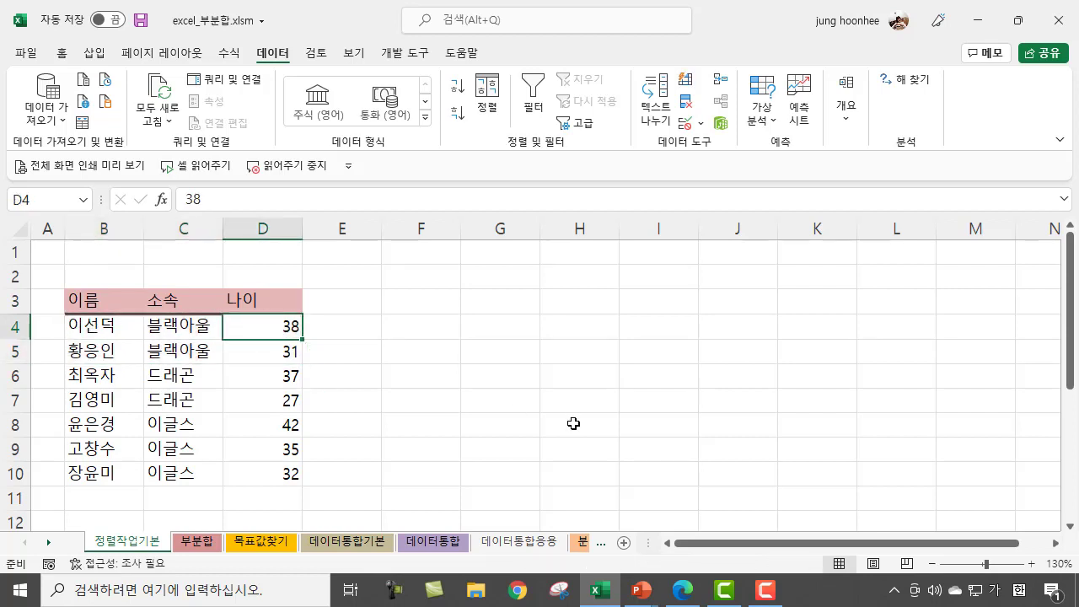
{"action": "left_click", "coordinate": [571, 423]}
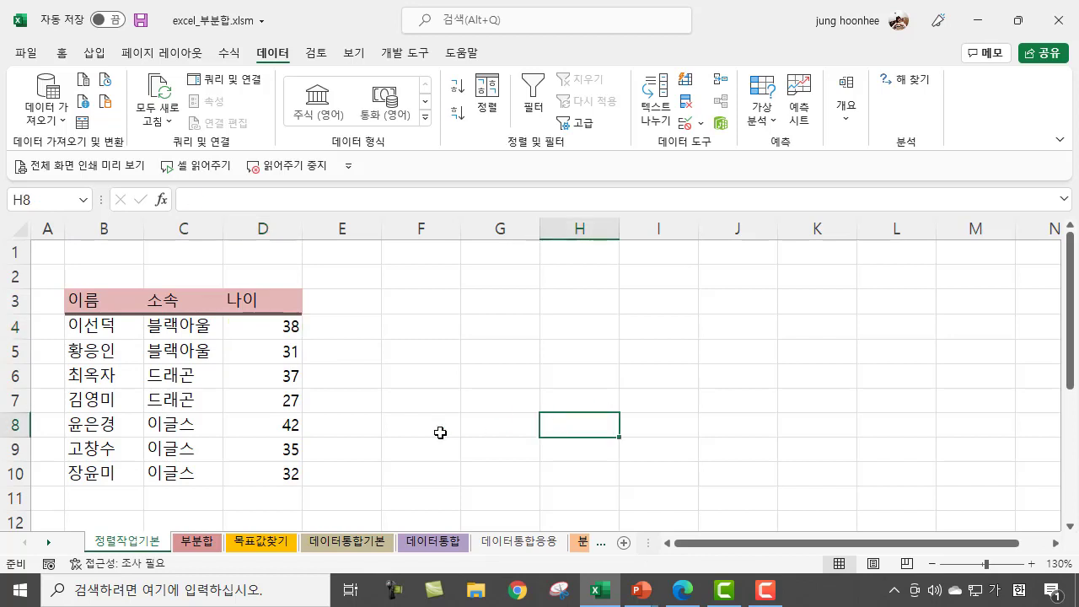
{"action": "left_click", "coordinate": [157, 376]}
{"action": "left_click_drag", "start_coordinate": [158, 376], "coordinate": [159, 399]}
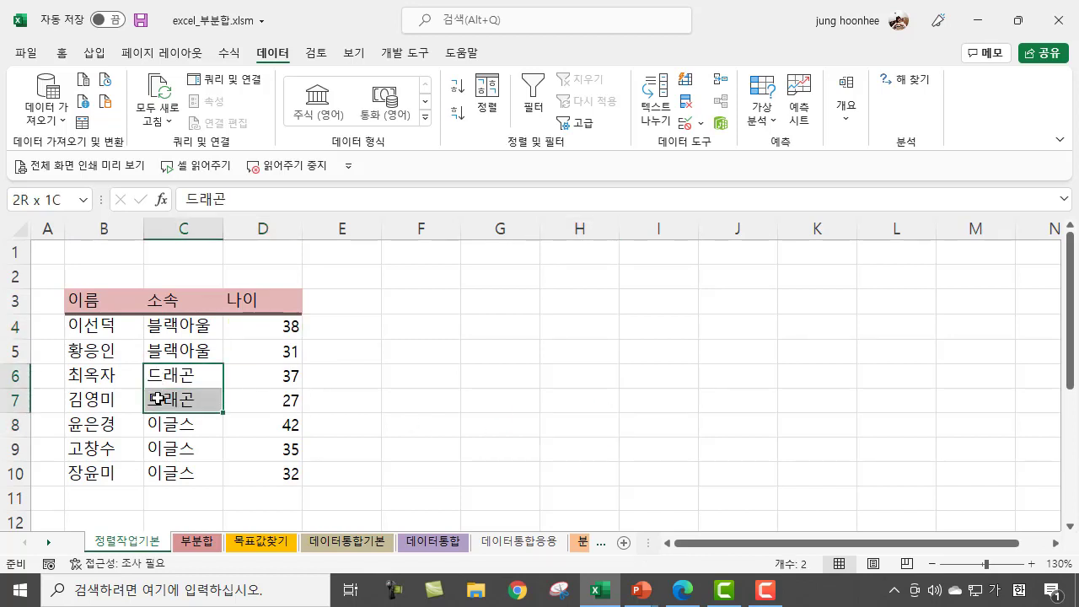
{"action": "left_click", "coordinate": [342, 381]}
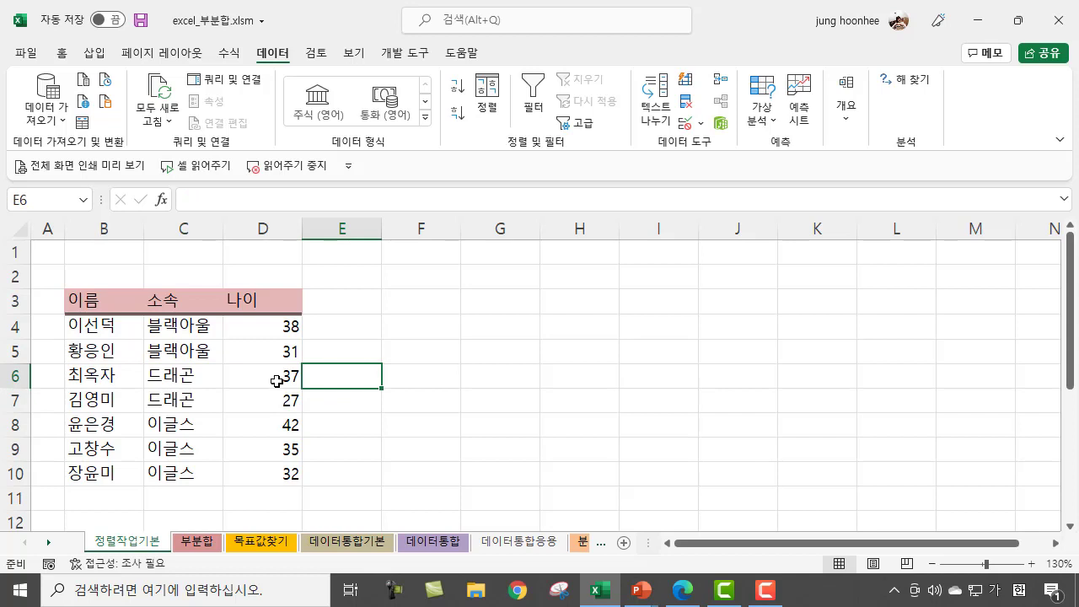
{"action": "left_click", "coordinate": [278, 376]}
{"action": "left_click", "coordinate": [284, 402]}
{"action": "left_click_drag", "start_coordinate": [175, 425], "coordinate": [177, 472]}
{"action": "left_click", "coordinate": [290, 424]}
{"action": "left_click", "coordinate": [287, 448]}
{"action": "left_click", "coordinate": [287, 472]}
{"action": "left_click", "coordinate": [495, 440]}
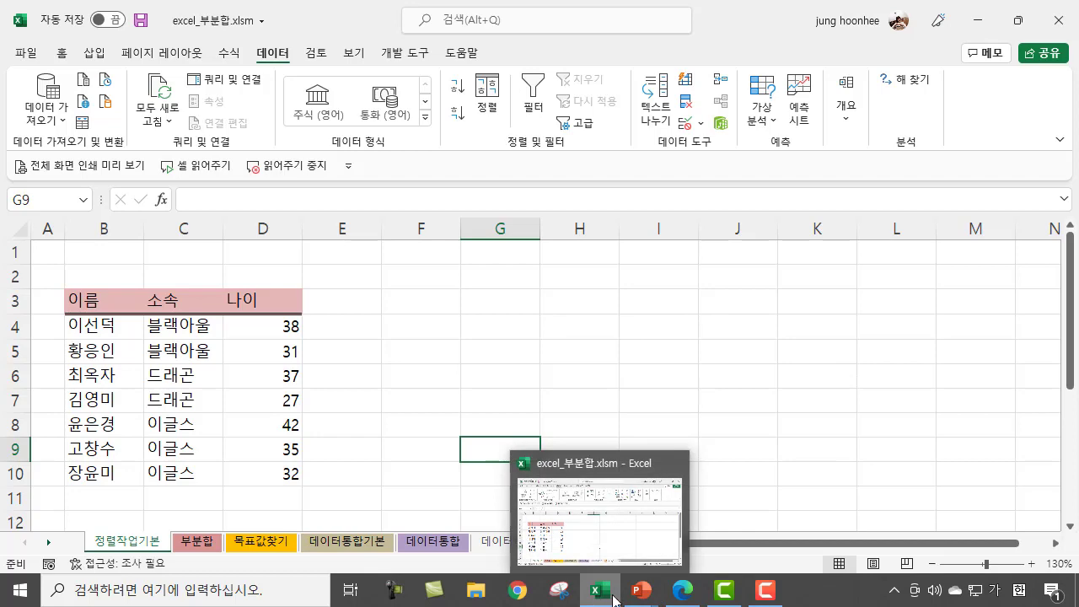
Step: Switch to the PowerPoint slide show and draw a red star beside the 부분합 작업 heading
{"action": "mouse_move", "coordinate": [641, 595]}
{"action": "left_click", "coordinate": [721, 517]}
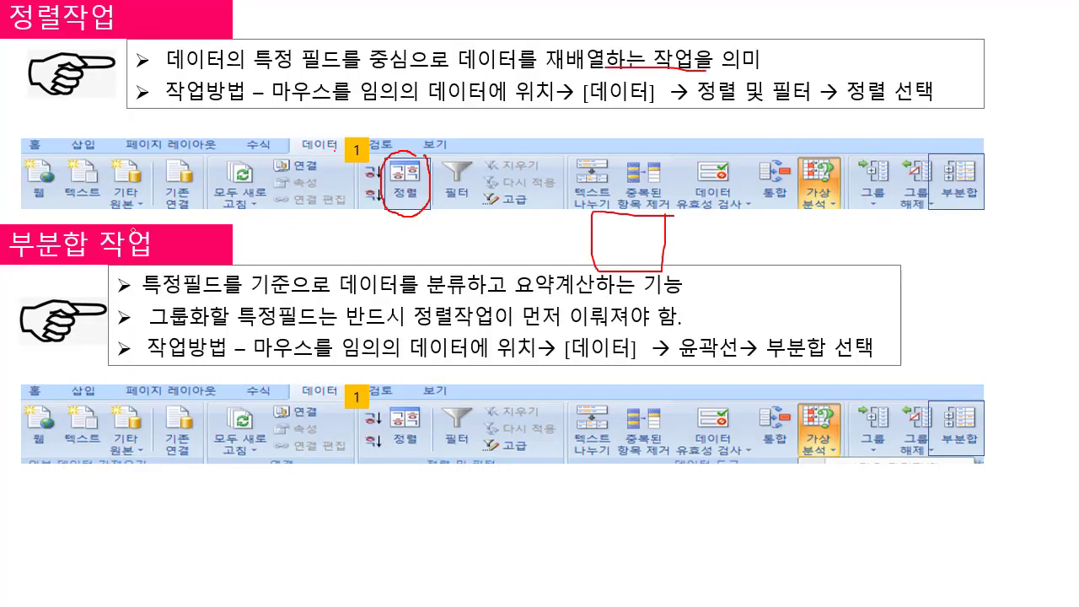
{"action": "mouse_move", "coordinate": [236, 214]}
{"action": "left_mouse_down"}
{"action": "mouse_move", "coordinate": [186, 244]}
{"action": "mouse_move", "coordinate": [268, 247]}
{"action": "mouse_move", "coordinate": [207, 217]}
{"action": "mouse_move", "coordinate": [241, 216]}
{"action": "left_mouse_up"}
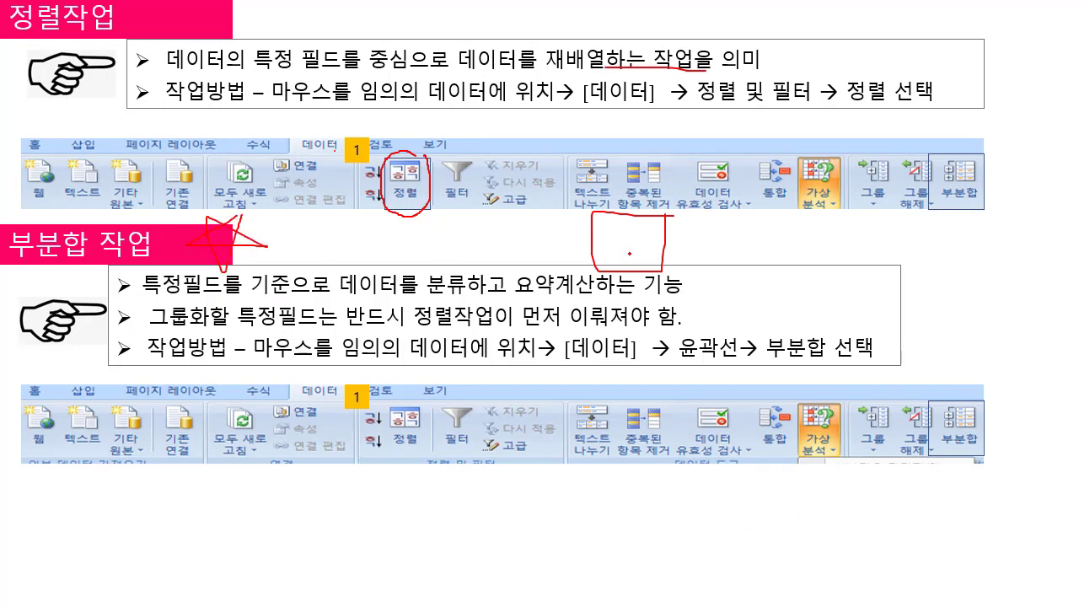
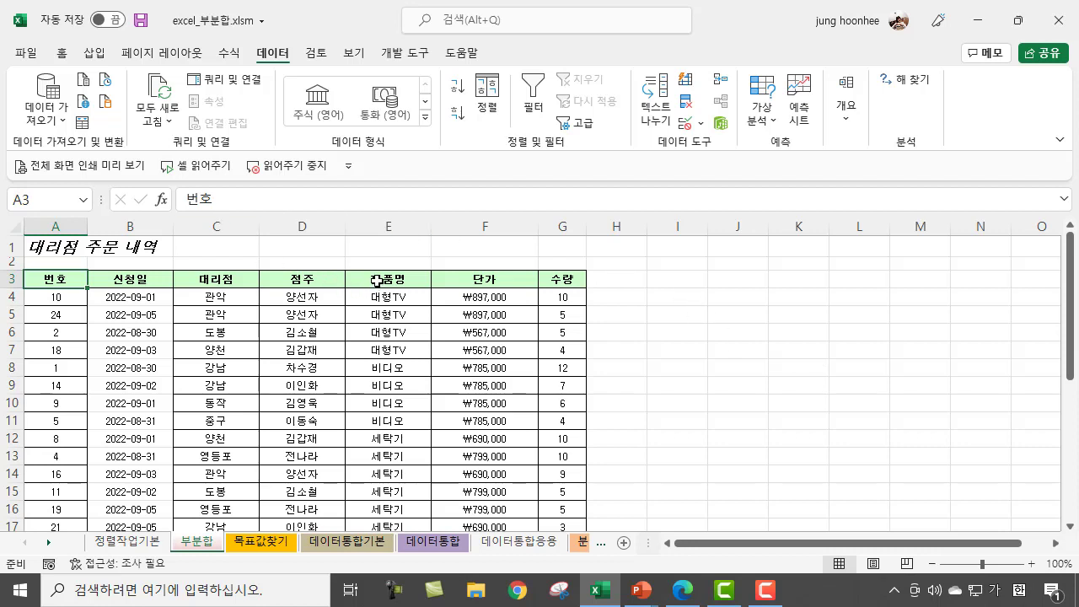
Step: Remove the existing sort levels from the 대리점 주문 내역 table and add a first level on 제품명 in ascending order (오름차순)
{"action": "left_click", "coordinate": [496, 101]}
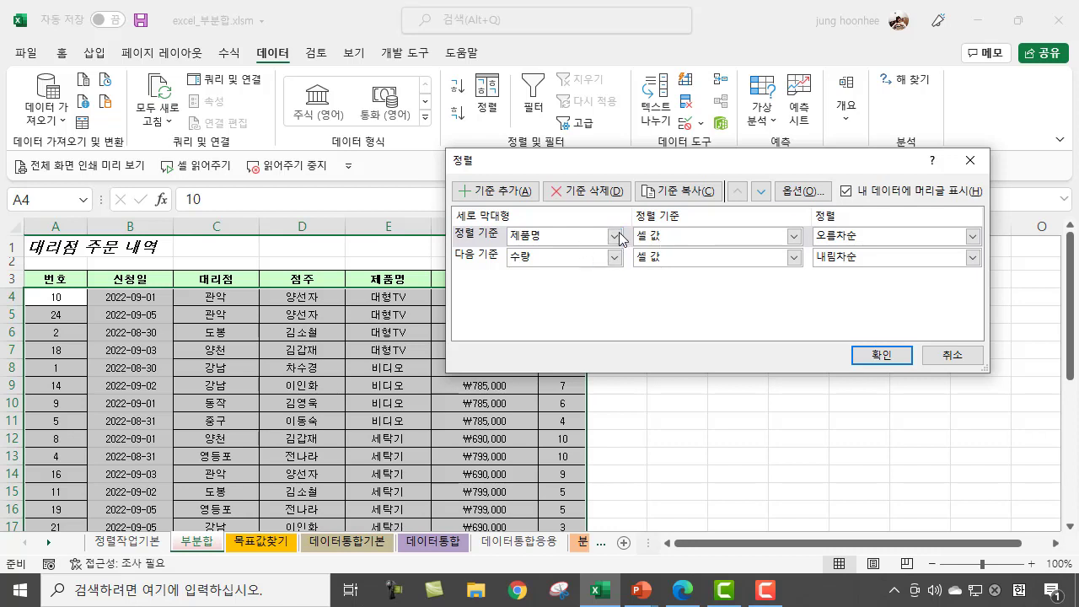
{"action": "left_click", "coordinate": [595, 193]}
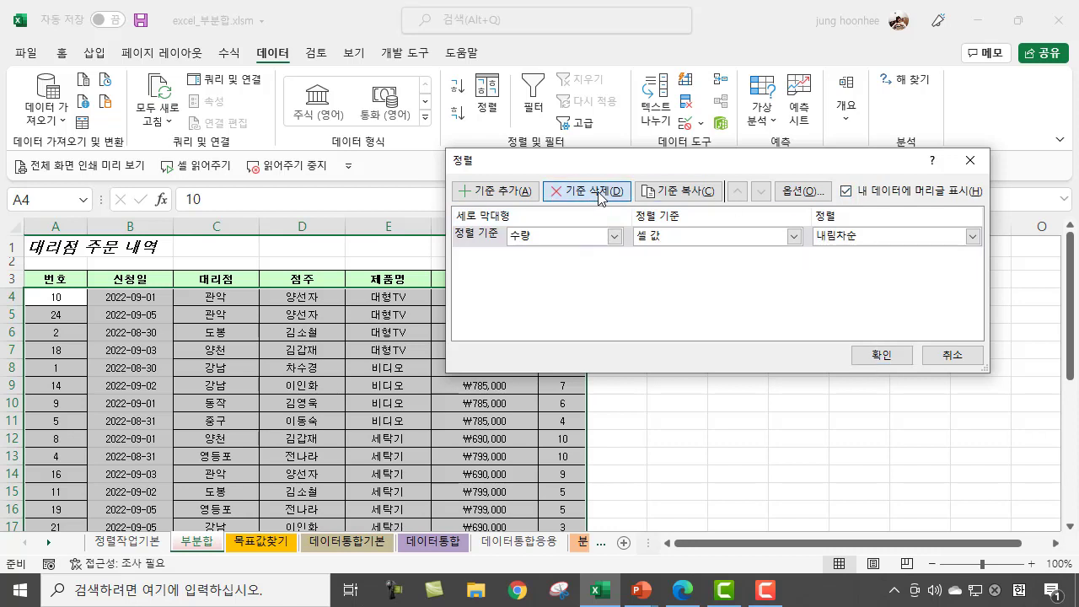
{"action": "left_click", "coordinate": [590, 193]}
{"action": "left_click", "coordinate": [493, 199]}
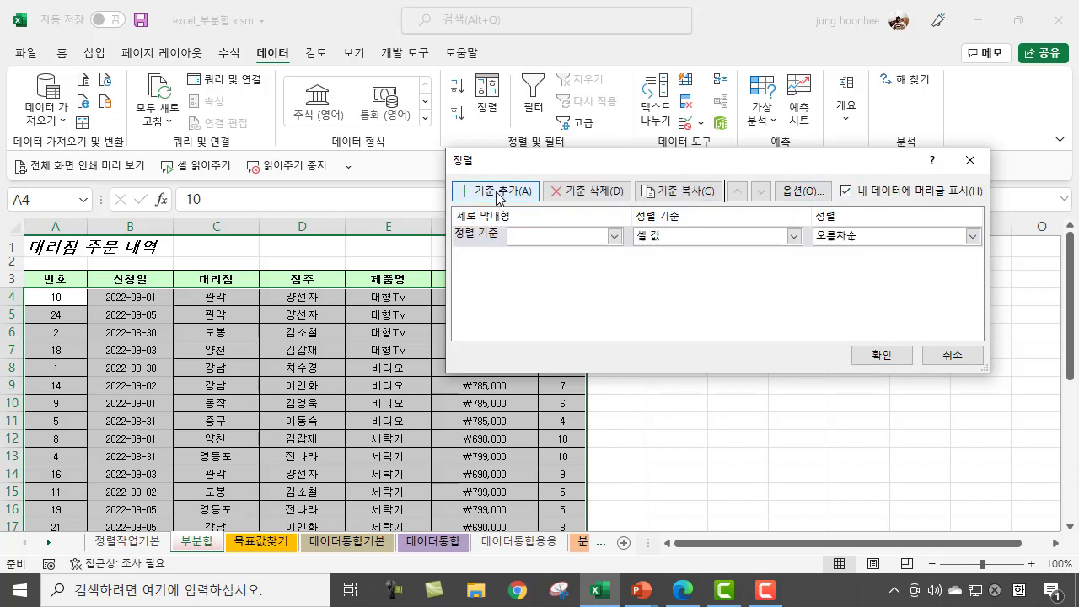
{"action": "left_click", "coordinate": [615, 237]}
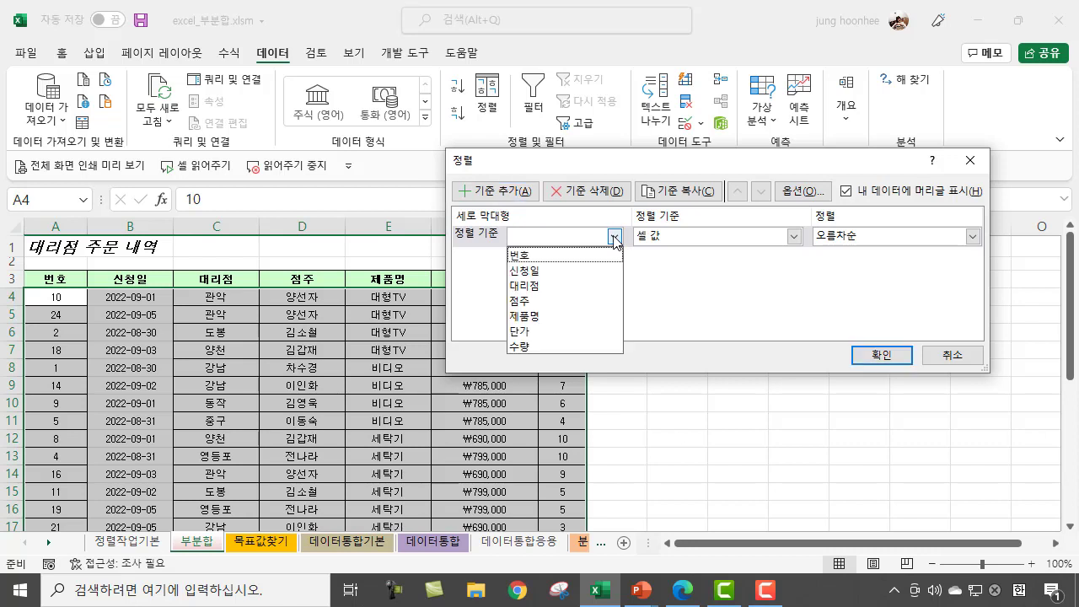
{"action": "left_click", "coordinate": [549, 324]}
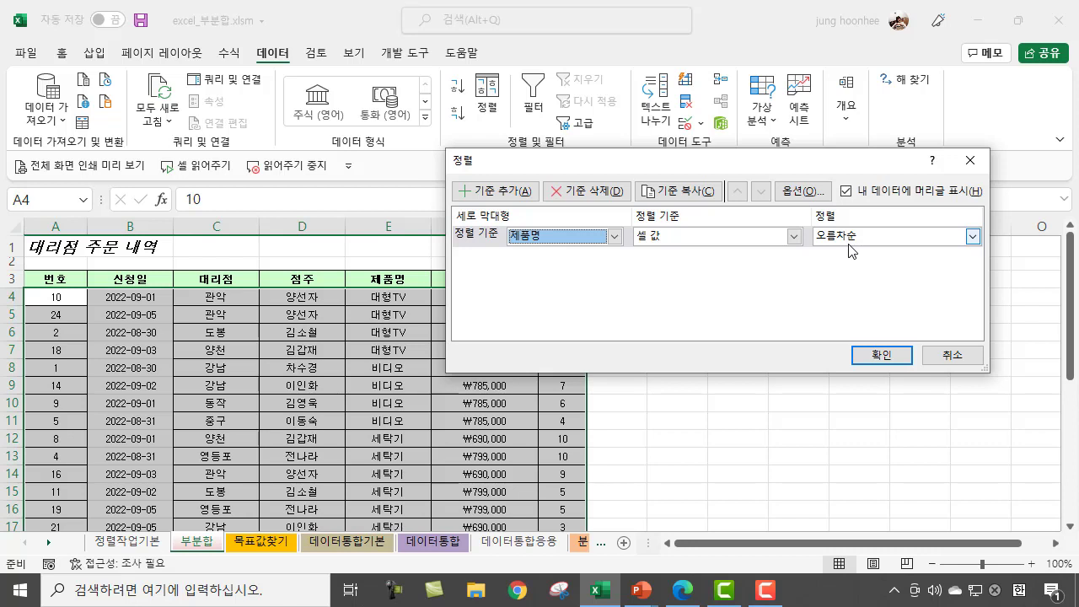
Step: Add a second sort level on 수량 in descending order (내림차순) and apply the sort
{"action": "left_click", "coordinate": [524, 194]}
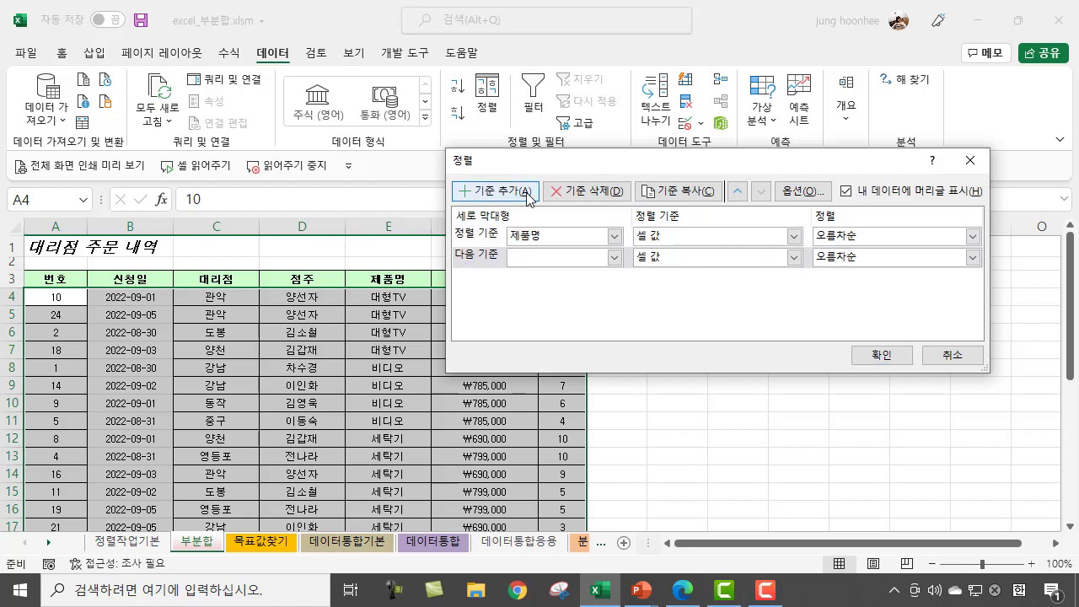
{"action": "left_click", "coordinate": [614, 257]}
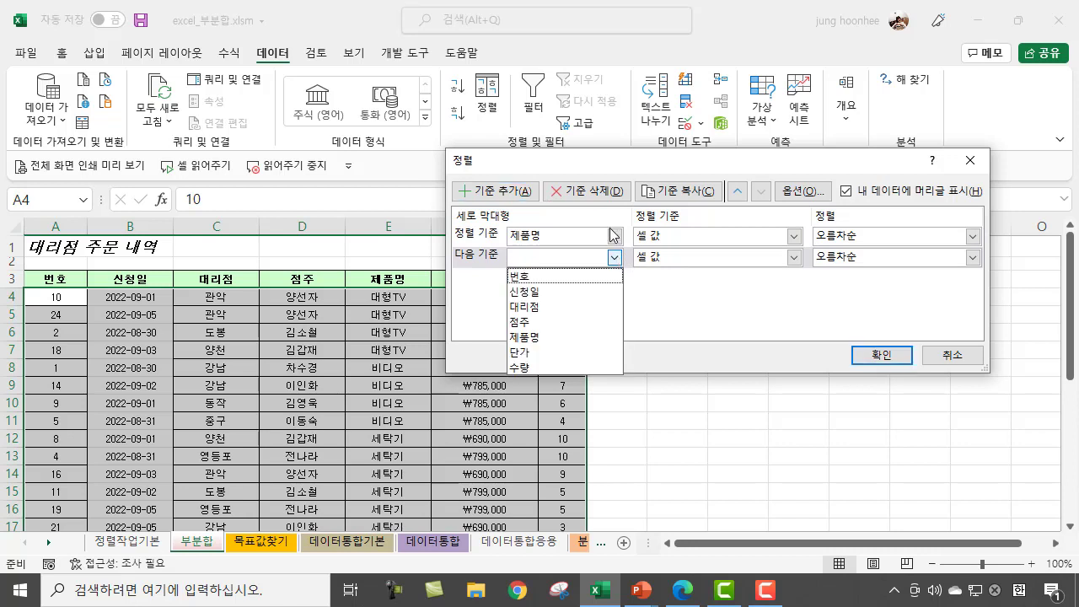
{"action": "left_click", "coordinate": [648, 157]}
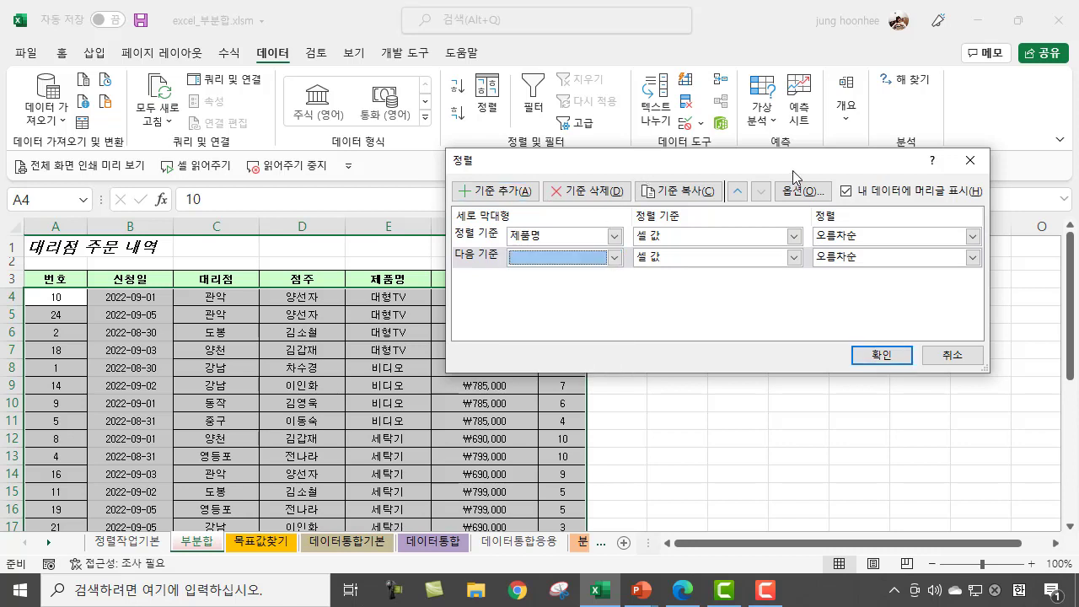
{"action": "left_click", "coordinate": [610, 260]}
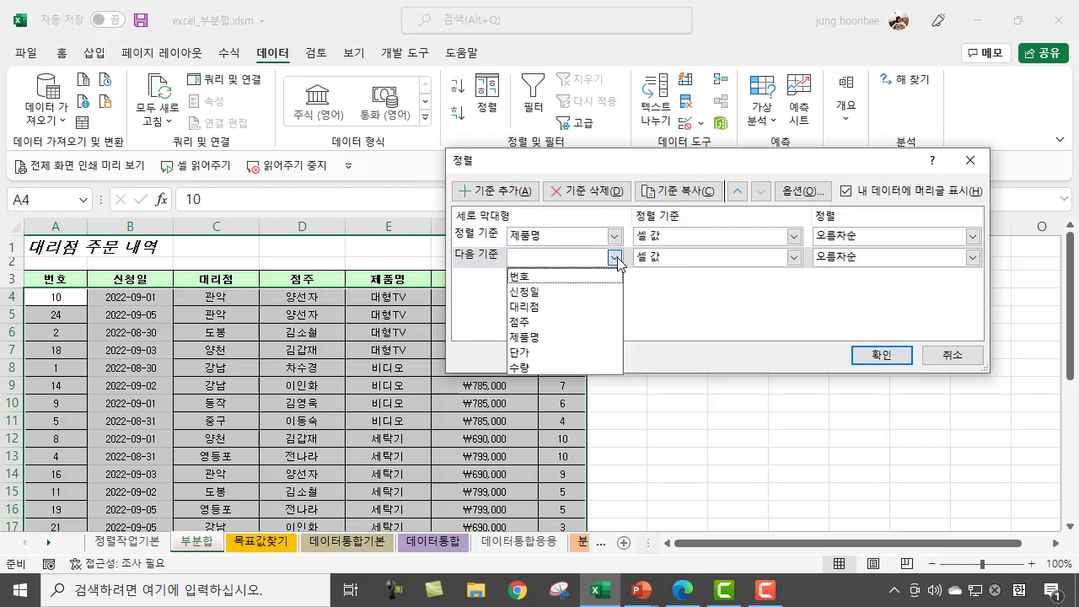
{"action": "left_click", "coordinate": [524, 368]}
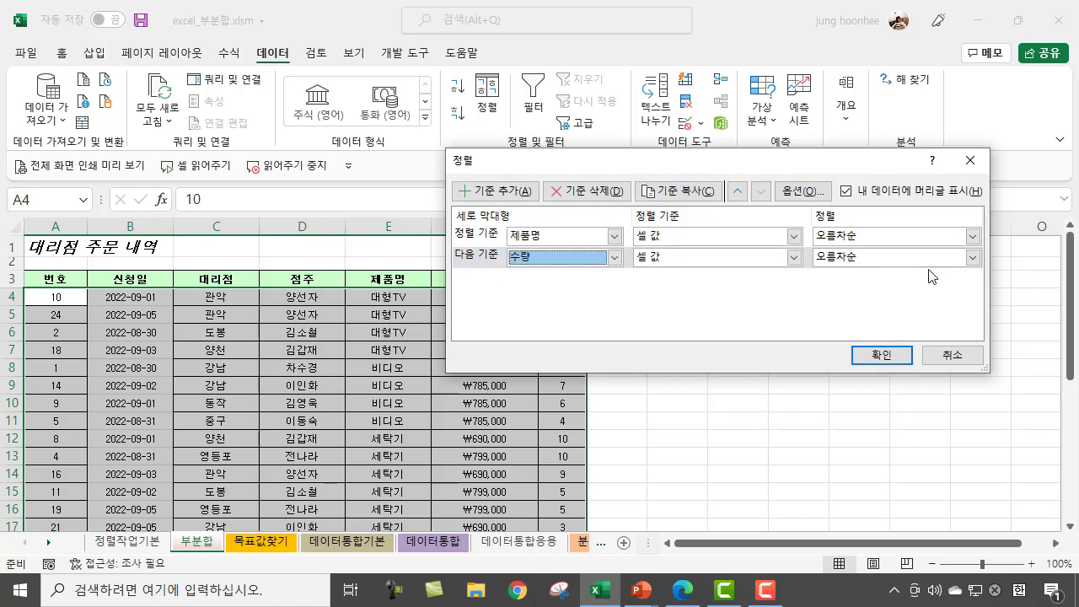
{"action": "left_click", "coordinate": [973, 258]}
{"action": "left_click", "coordinate": [845, 291]}
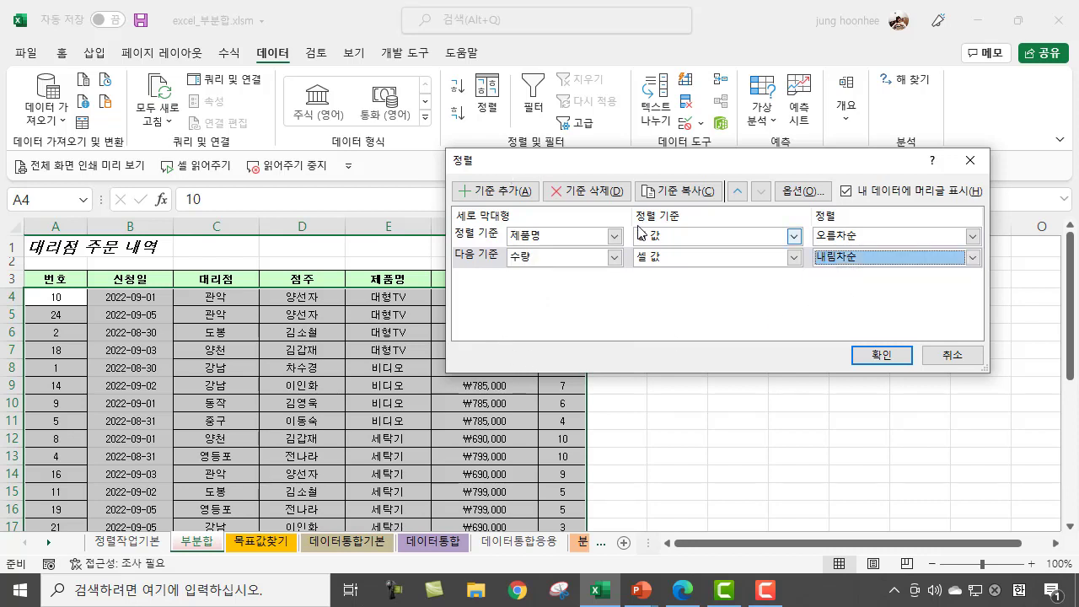
{"action": "left_click", "coordinate": [882, 355]}
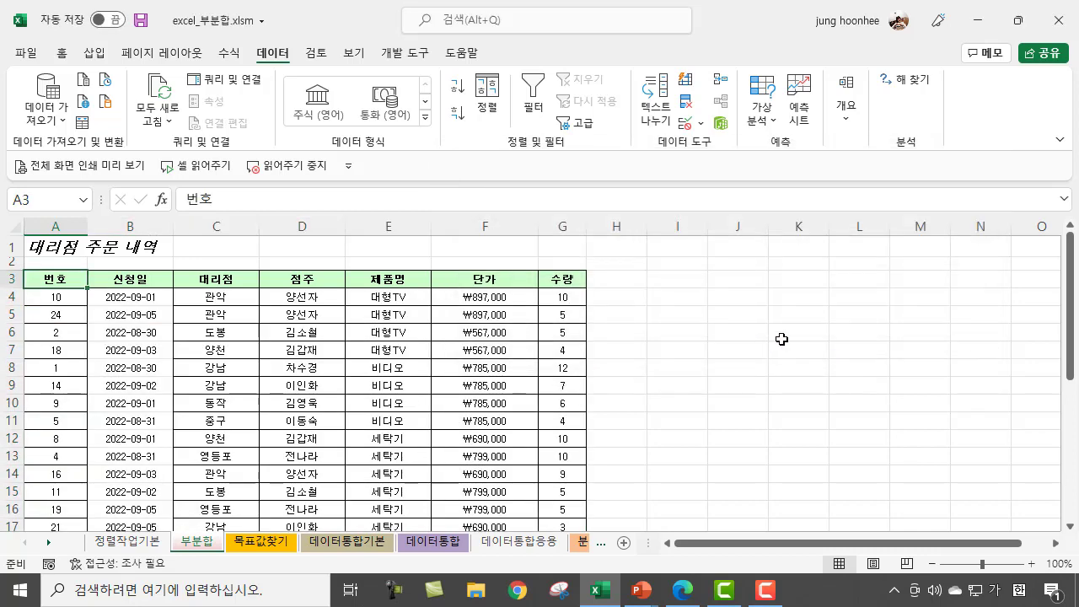
Step: Examine the first two 대형TV records in the sorted table
{"action": "left_click", "coordinate": [717, 352]}
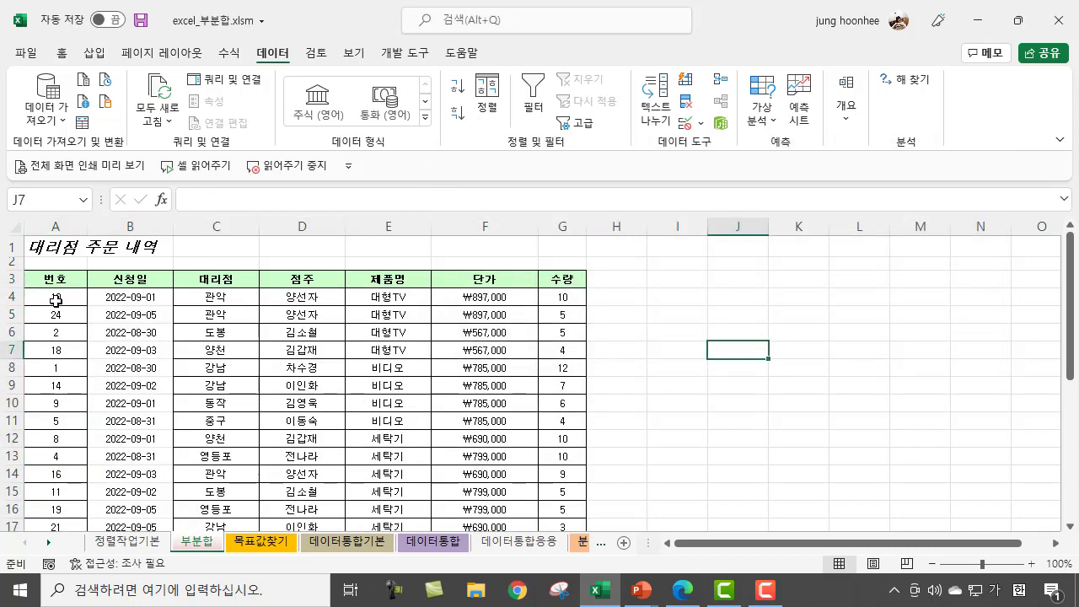
{"action": "left_click_drag", "start_coordinate": [55, 299], "coordinate": [554, 299]}
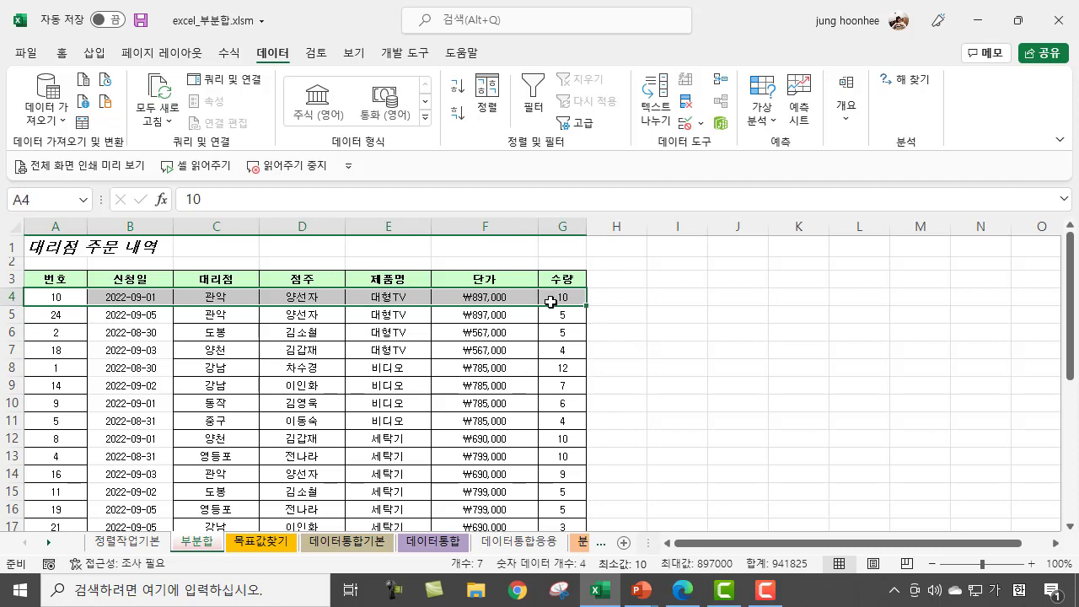
{"action": "left_click_drag", "start_coordinate": [49, 314], "coordinate": [561, 315]}
{"action": "left_click", "coordinate": [677, 332]}
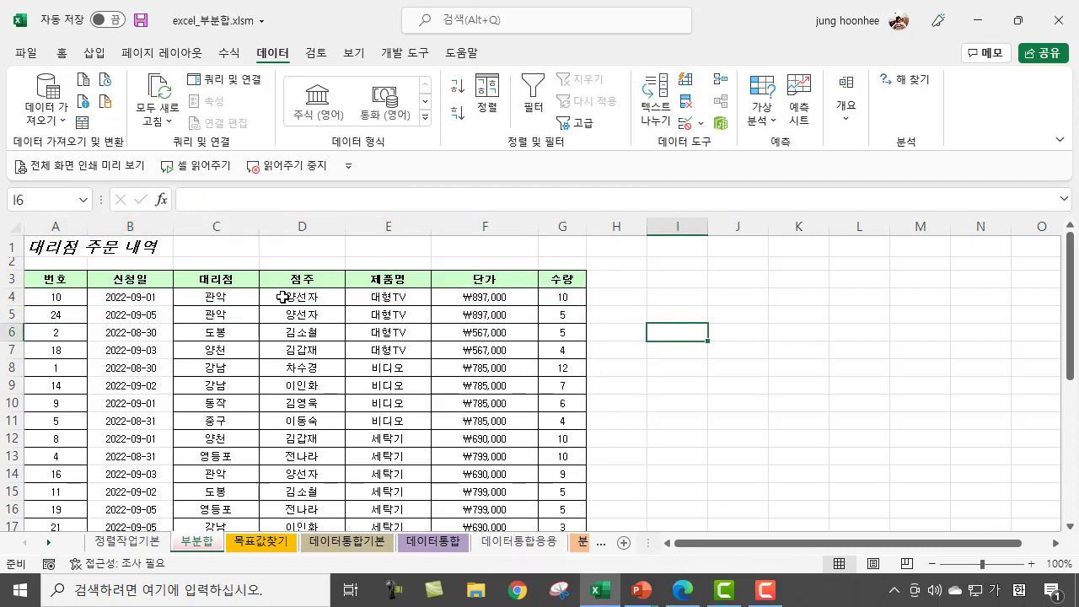
Step: Insert subtotals (부분합) grouped by 제품명, using the 합계 function on 단가 and 수량
{"action": "left_click", "coordinate": [51, 279]}
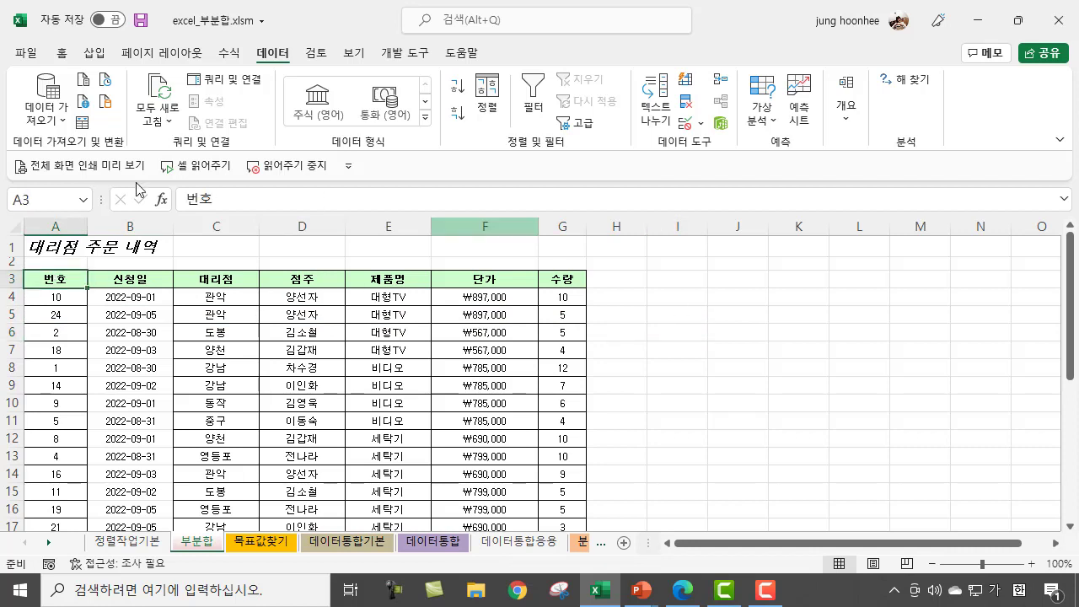
{"action": "left_click", "coordinate": [67, 310]}
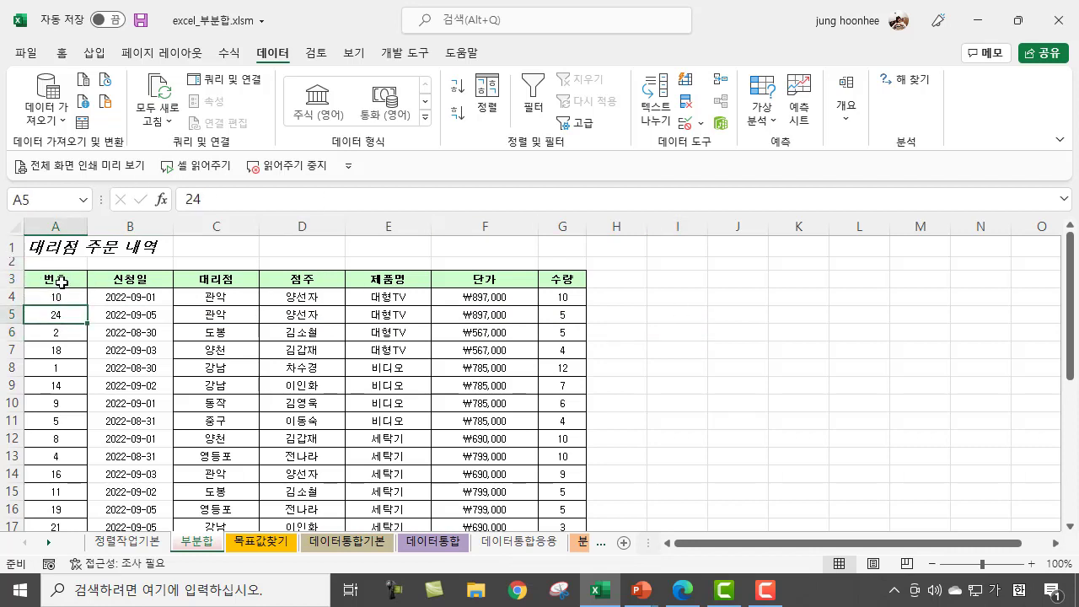
{"action": "left_click", "coordinate": [61, 278]}
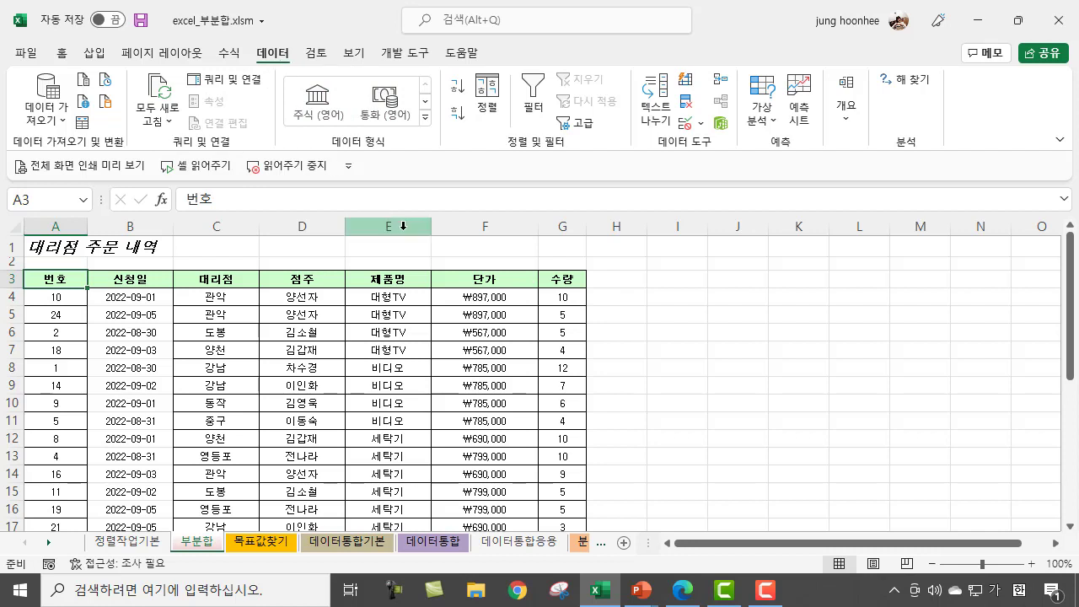
{"action": "left_click", "coordinate": [847, 124]}
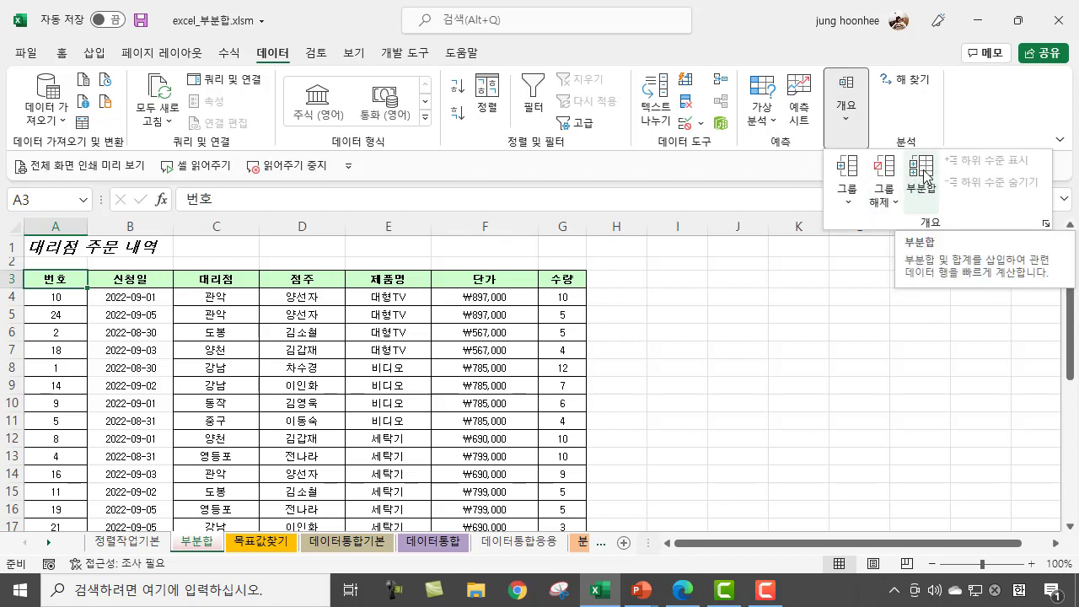
{"action": "left_click", "coordinate": [922, 175]}
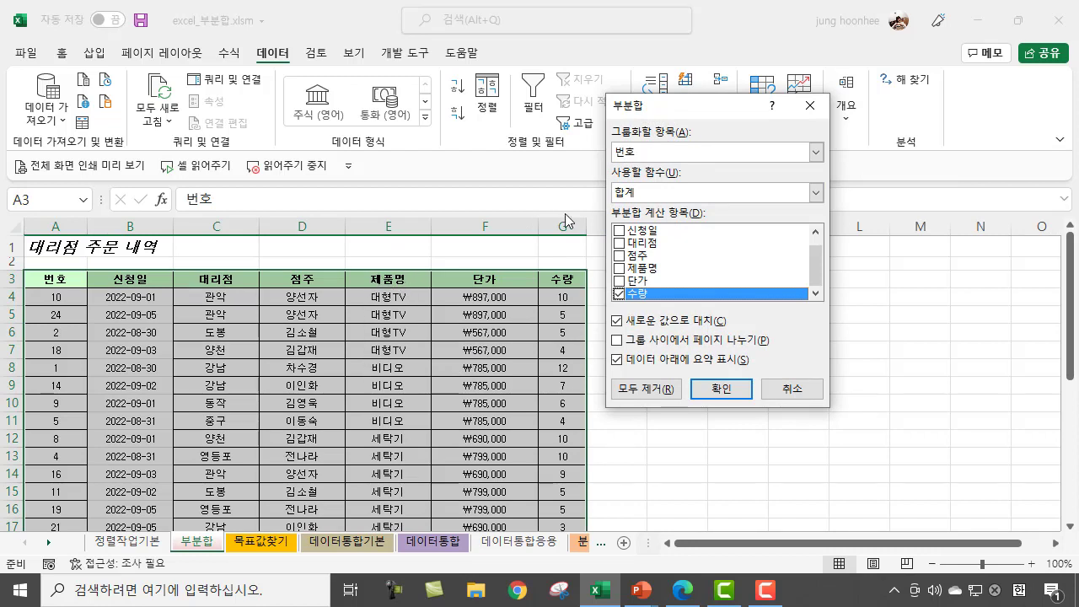
{"action": "left_click", "coordinate": [816, 152]}
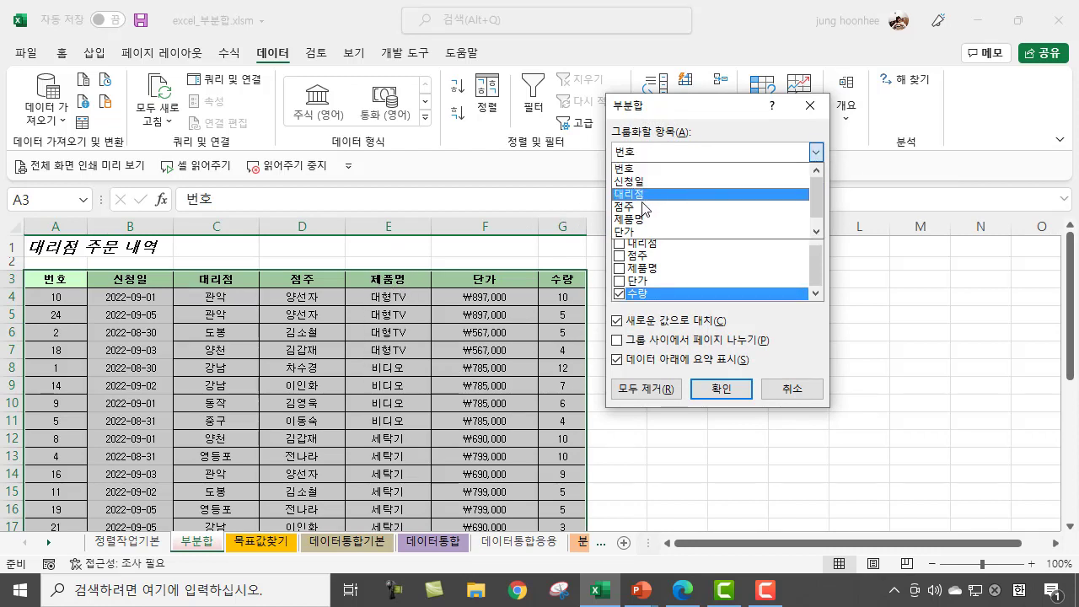
{"action": "left_click", "coordinate": [731, 217]}
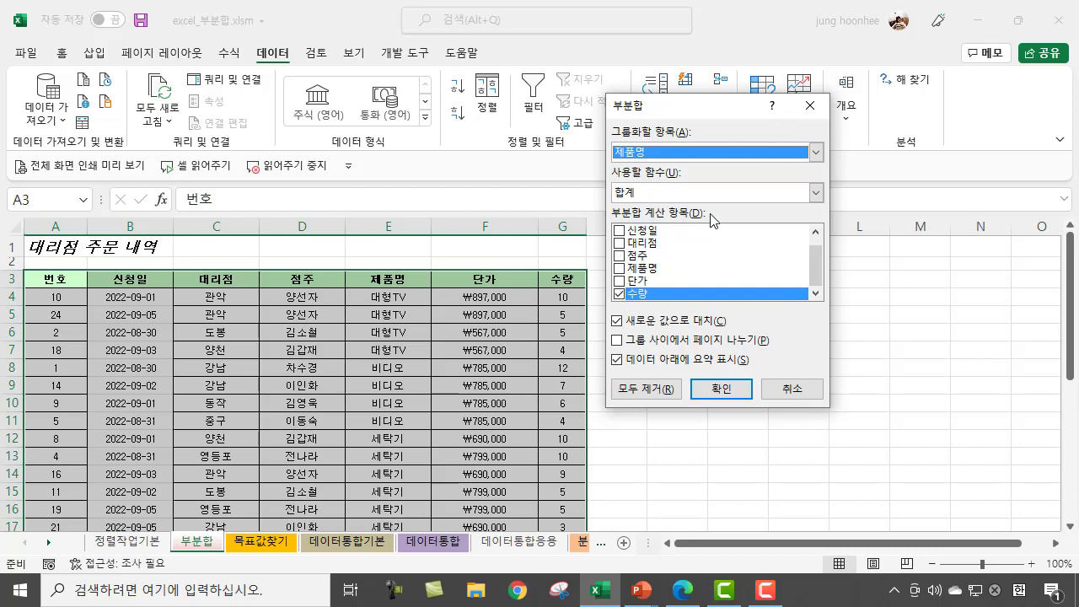
{"action": "left_click", "coordinate": [620, 282]}
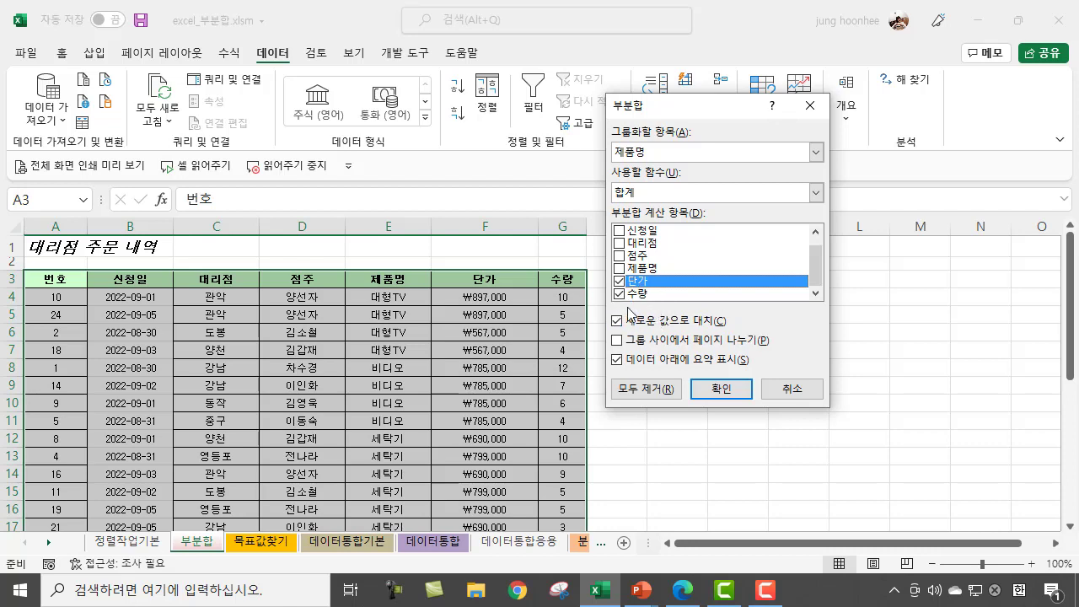
{"action": "left_click", "coordinate": [725, 390]}
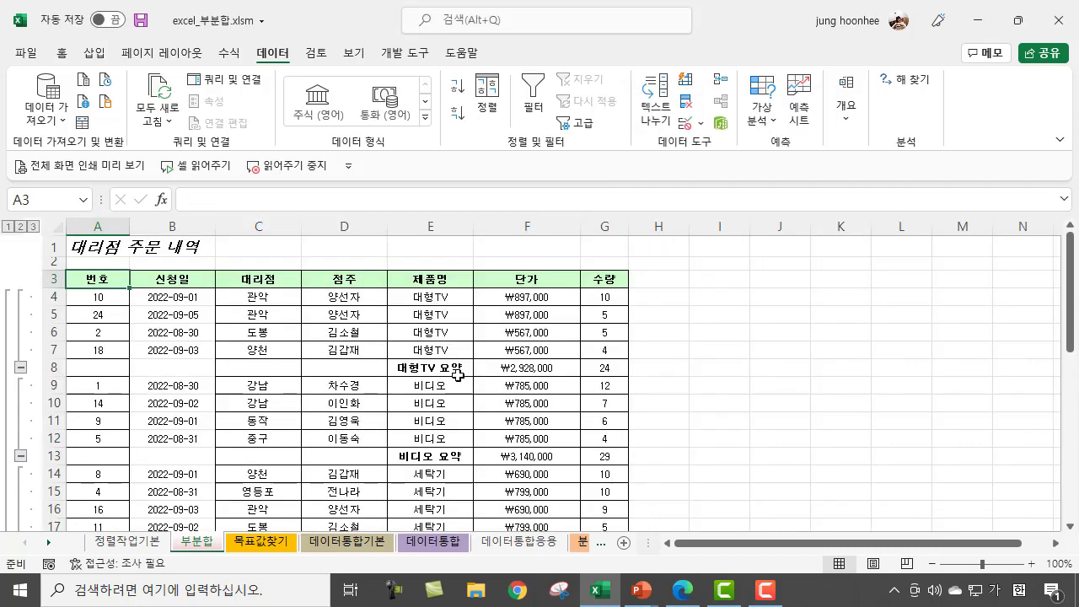
Step: Examine the 단가 and 수량 subtotals in the 대형TV 요약 and 비디오 요약 rows
{"action": "left_click", "coordinate": [413, 371]}
{"action": "left_click_drag", "start_coordinate": [472, 372], "coordinate": [606, 371]}
{"action": "left_click_drag", "start_coordinate": [411, 456], "coordinate": [600, 456]}
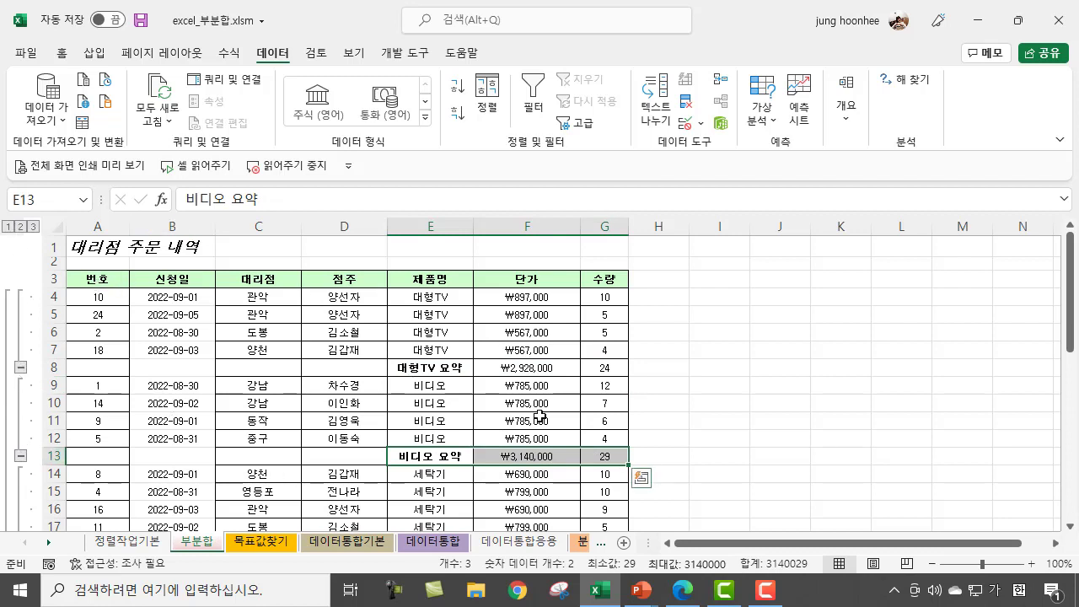
Step: Switch to the PowerPoint slide show and mark the instruction text by underlining '단가','수량'의 합계 and circling 평균
{"action": "mouse_move", "coordinate": [642, 600]}
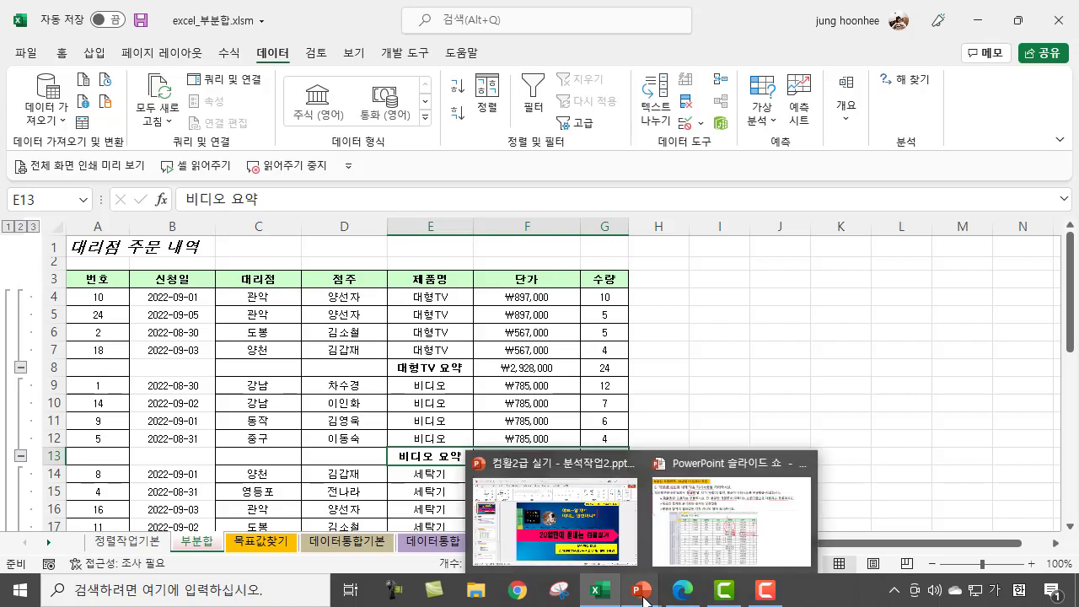
{"action": "left_click", "coordinate": [710, 531]}
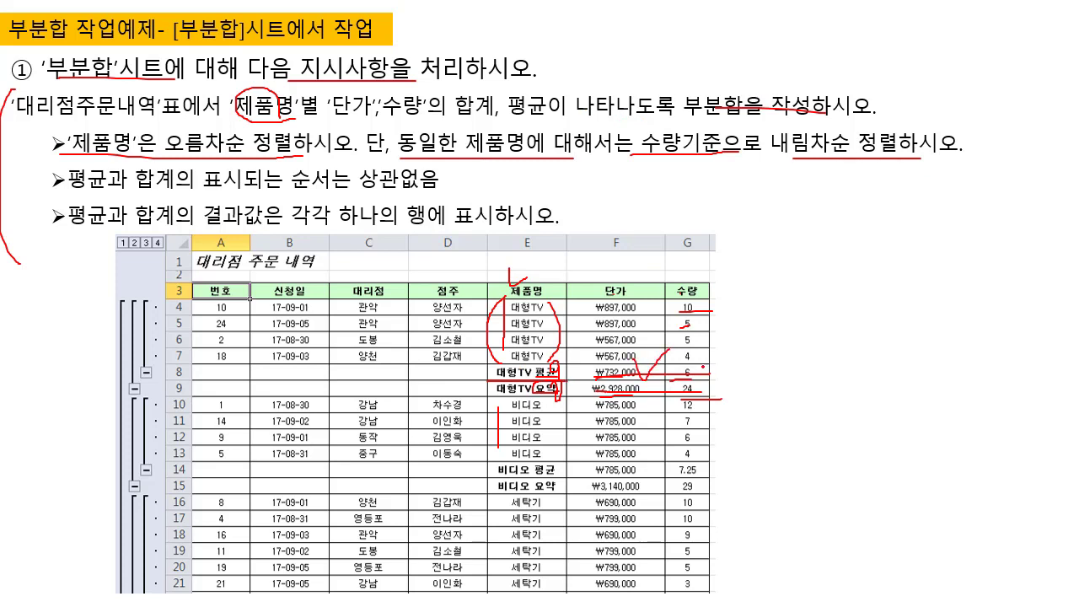
{"action": "right_click", "coordinate": [738, 285]}
{"action": "mouse_move", "coordinate": [806, 358]}
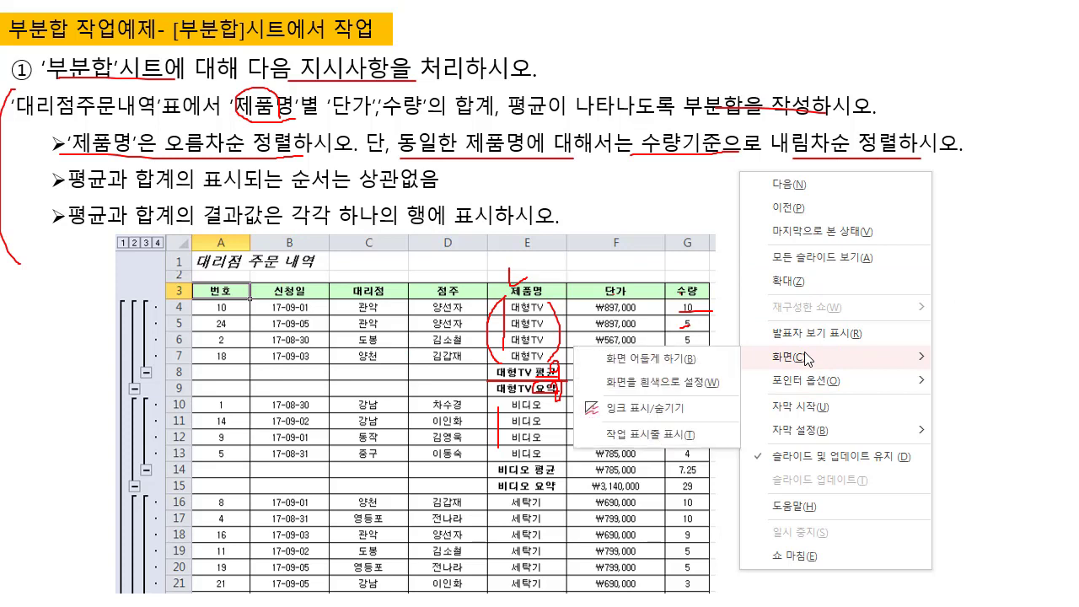
{"action": "left_click", "coordinate": [645, 434]}
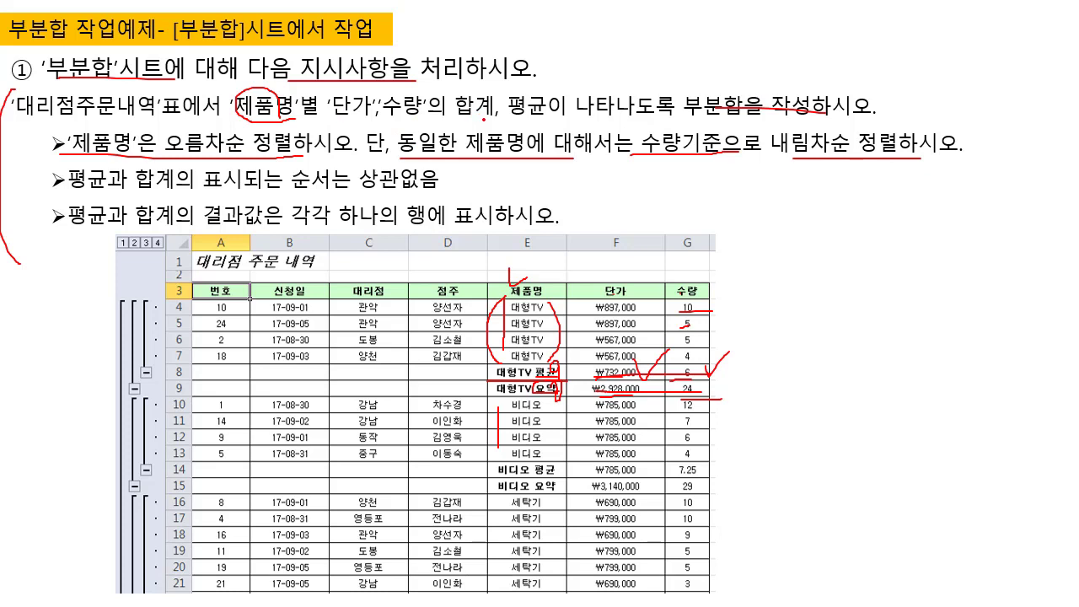
{"action": "left_click_drag", "start_coordinate": [381, 119], "coordinate": [485, 120]}
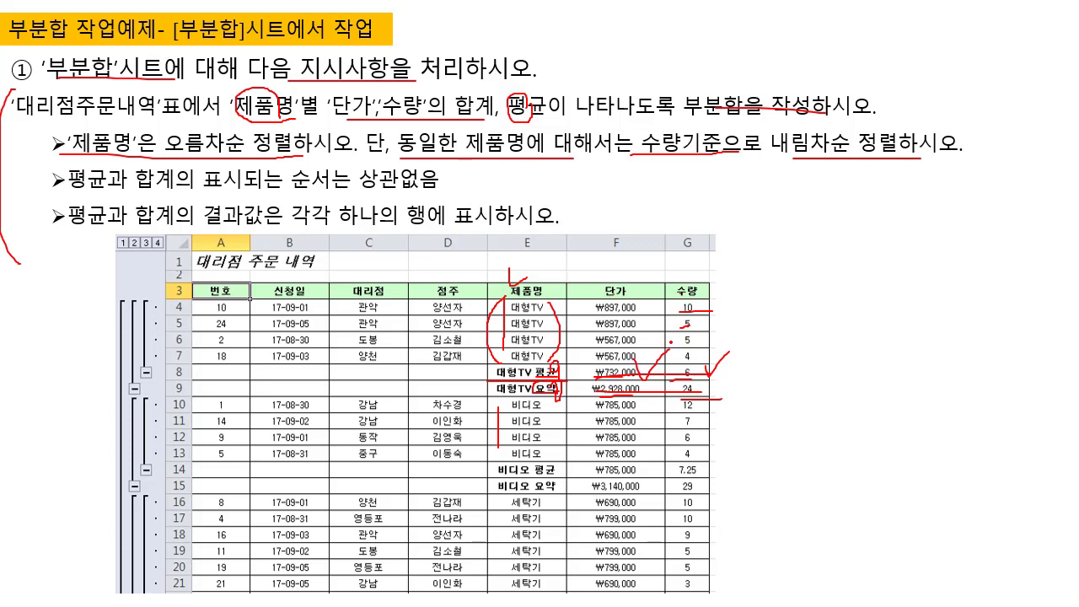
Step: Switch to Excel and open the 부분합 settings for the order table on the 부분합 sheet
{"action": "right_click", "coordinate": [670, 341]}
{"action": "mouse_move", "coordinate": [834, 361]}
{"action": "left_click", "coordinate": [927, 436]}
{"action": "left_click", "coordinate": [600, 590]}
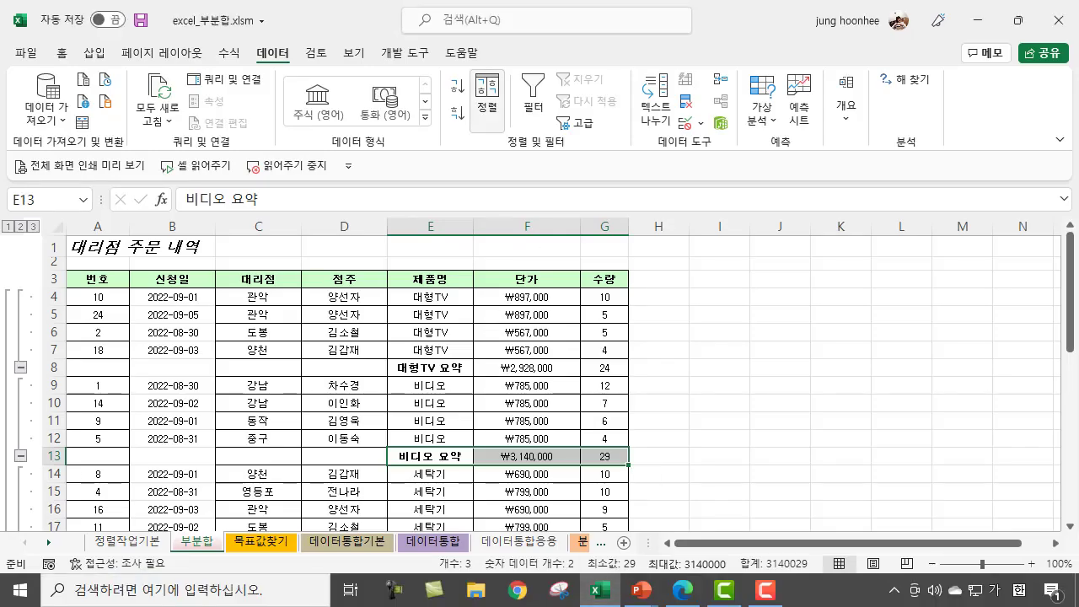
{"action": "left_click", "coordinate": [95, 280]}
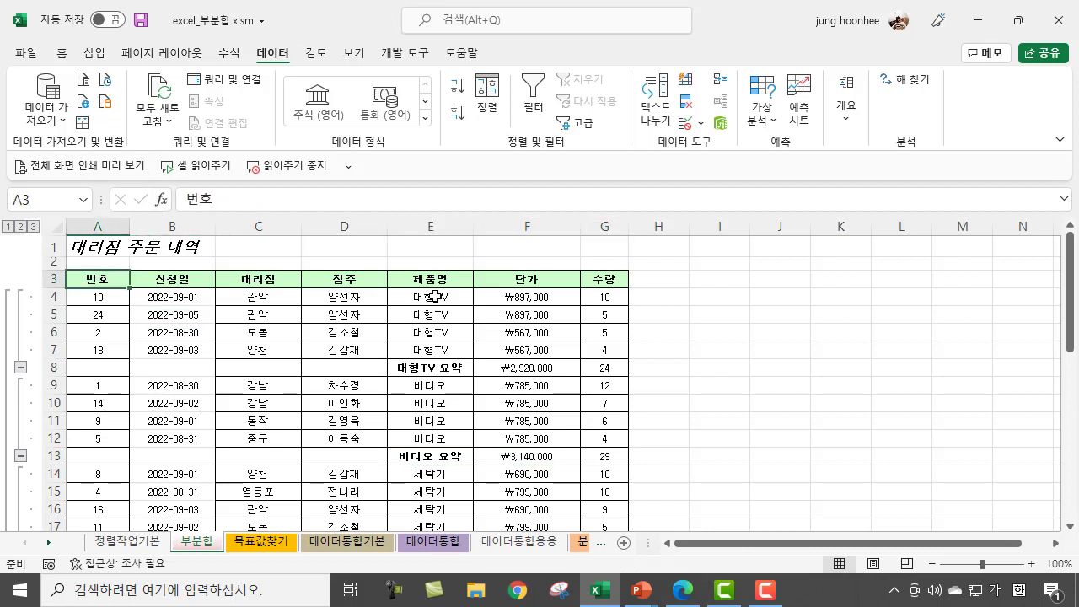
{"action": "left_click", "coordinate": [847, 126]}
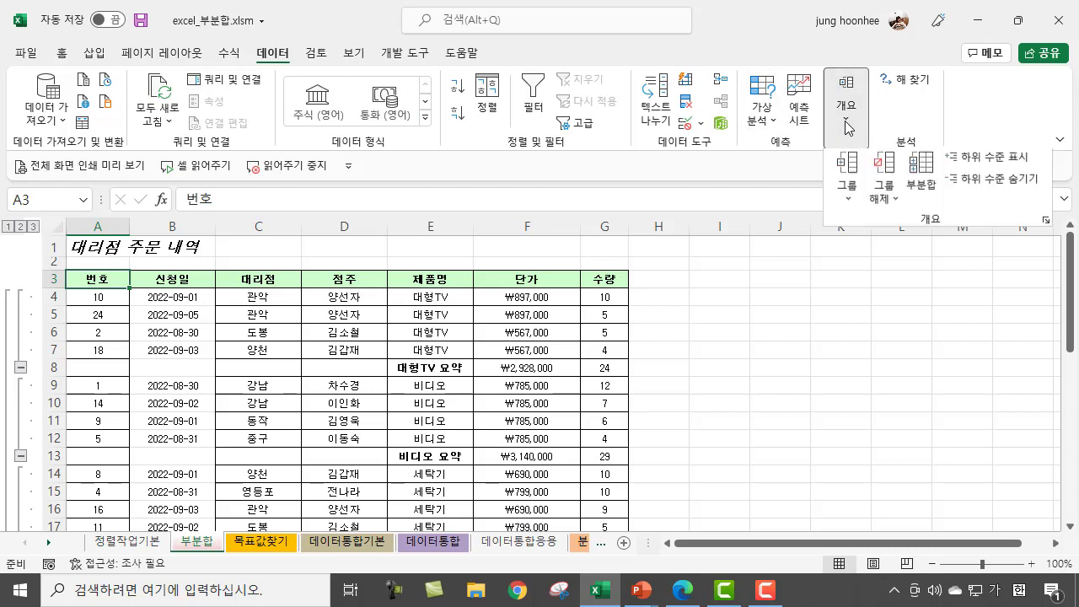
{"action": "left_click", "coordinate": [921, 179]}
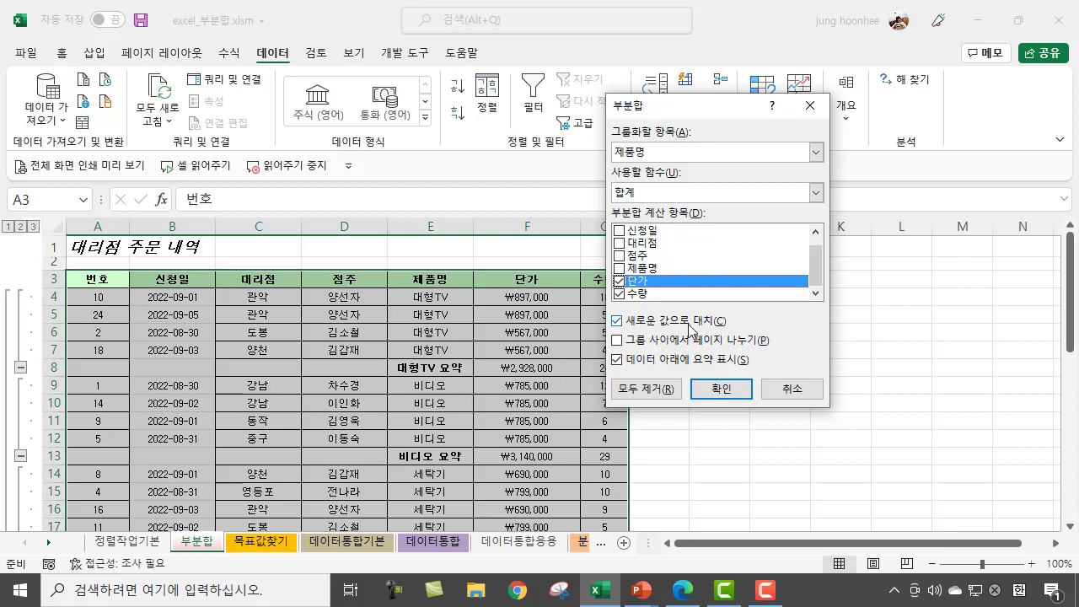
Step: Add a second subtotal by 제품명 using 평균 on 단가 and 수량, with 새로운 값으로 대치 turned off
{"action": "left_click", "coordinate": [617, 321]}
{"action": "left_click", "coordinate": [618, 321]}
{"action": "left_click", "coordinate": [617, 326]}
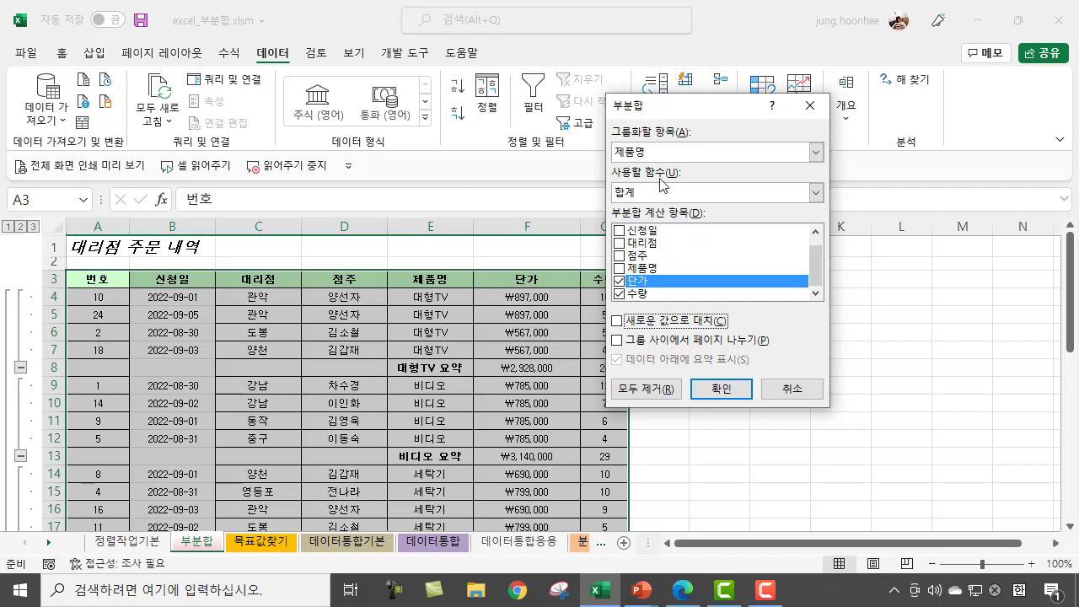
{"action": "left_click", "coordinate": [816, 193]}
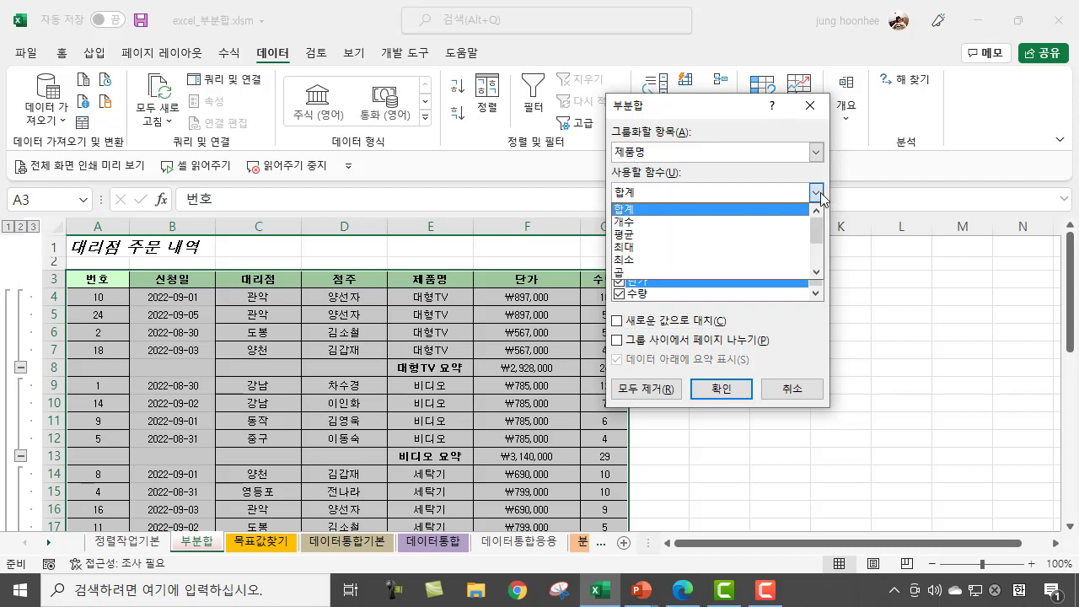
{"action": "left_click", "coordinate": [644, 236]}
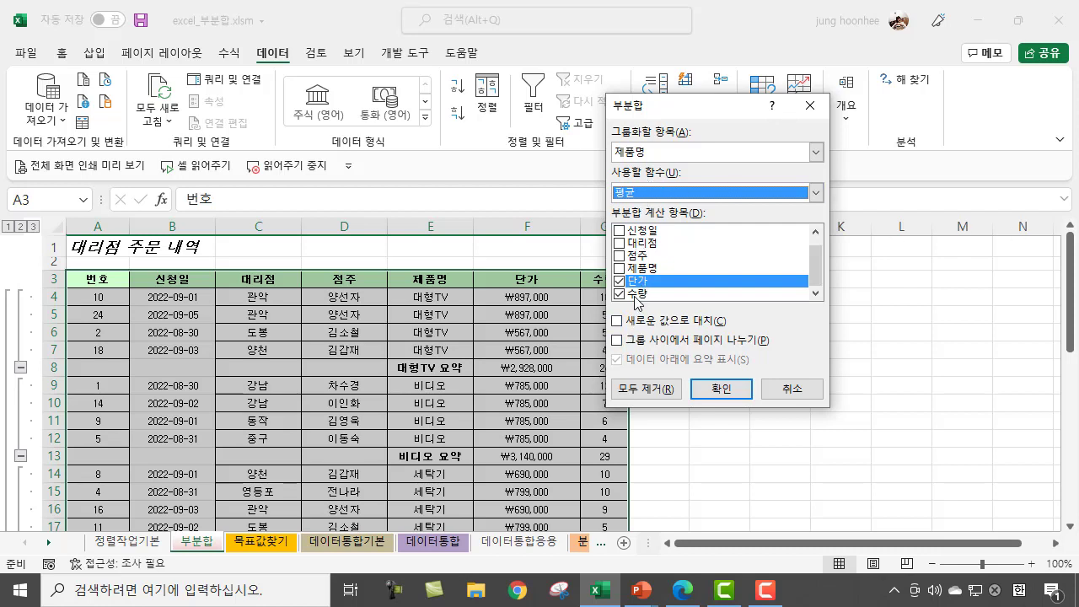
{"action": "left_click", "coordinate": [724, 390]}
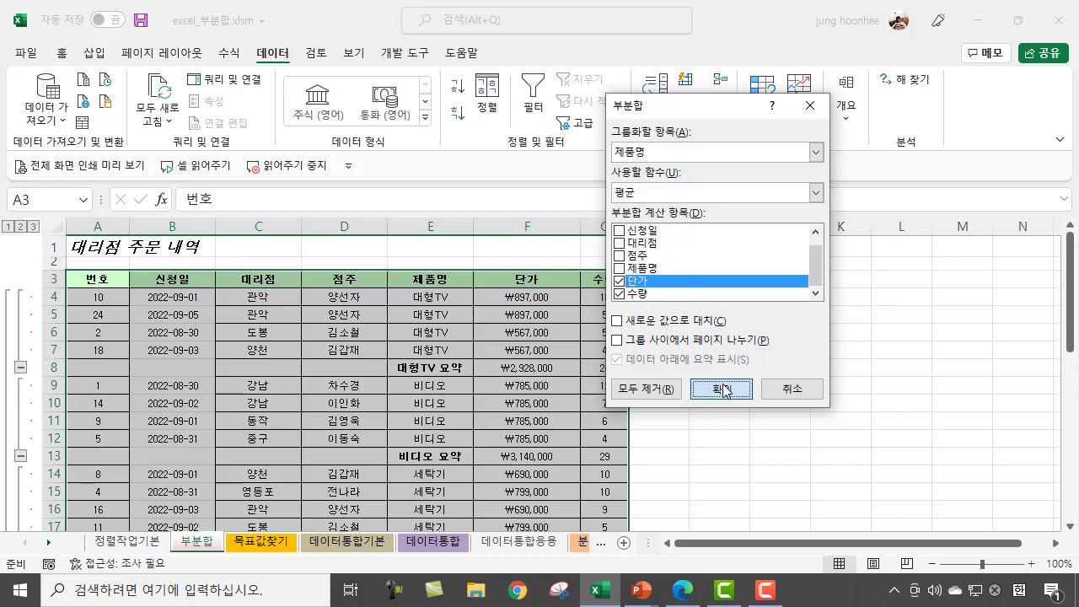
Step: Examine the 대형TV 평균 and 요약 rows, and the other products' subtotals through the end of the table
{"action": "left_click", "coordinate": [446, 371]}
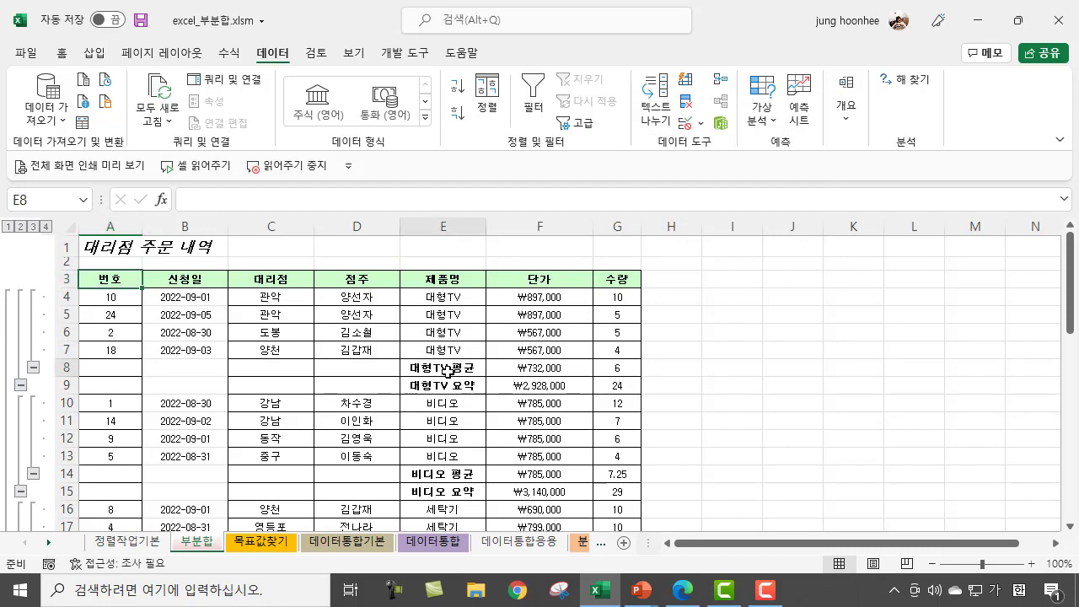
{"action": "left_click_drag", "start_coordinate": [447, 371], "coordinate": [616, 370]}
{"action": "left_click_drag", "start_coordinate": [426, 387], "coordinate": [621, 385]}
{"action": "left_click", "coordinate": [961, 445]}
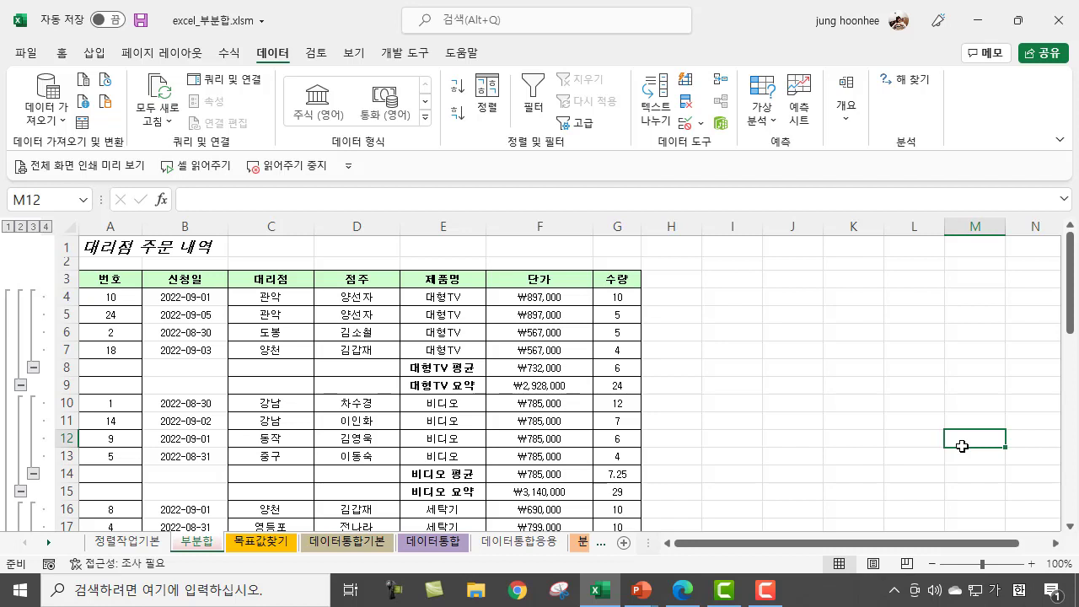
{"action": "left_click", "coordinate": [457, 368]}
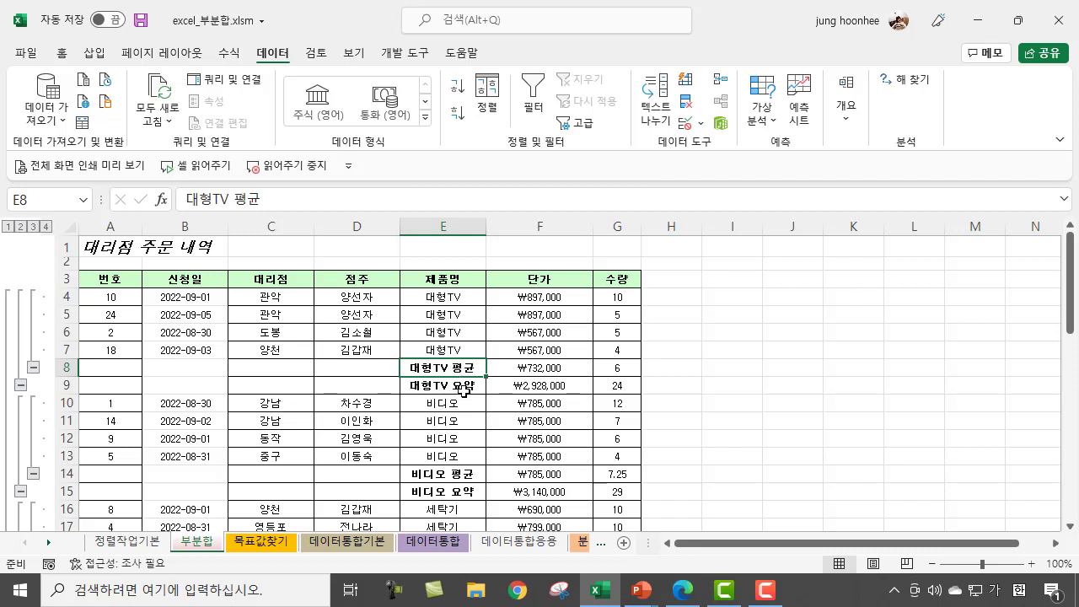
{"action": "left_click", "coordinate": [462, 391]}
{"action": "left_click", "coordinate": [456, 367]}
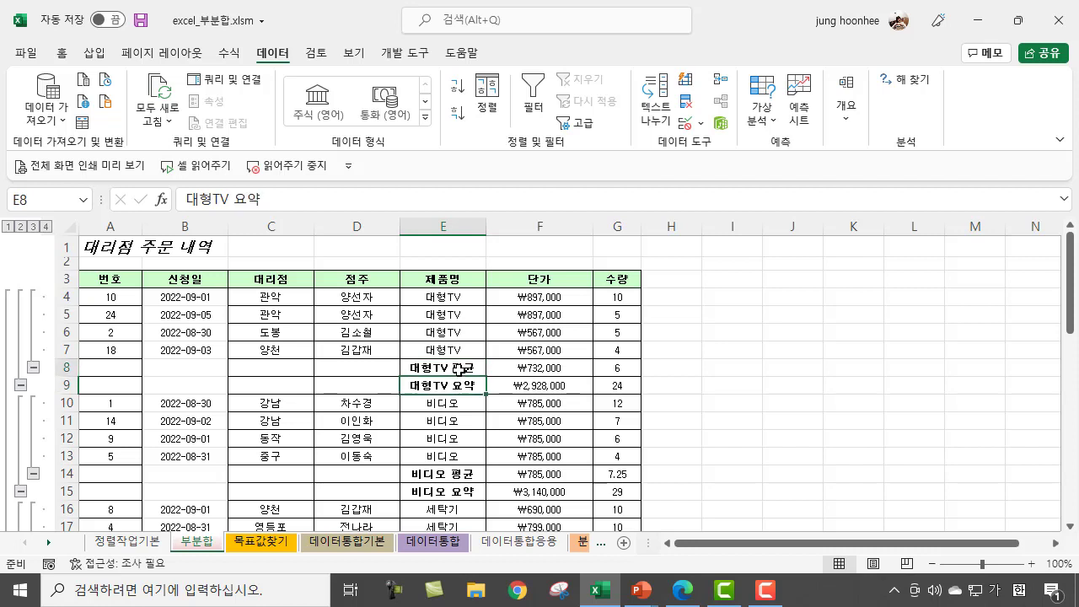
{"action": "left_click", "coordinate": [455, 386]}
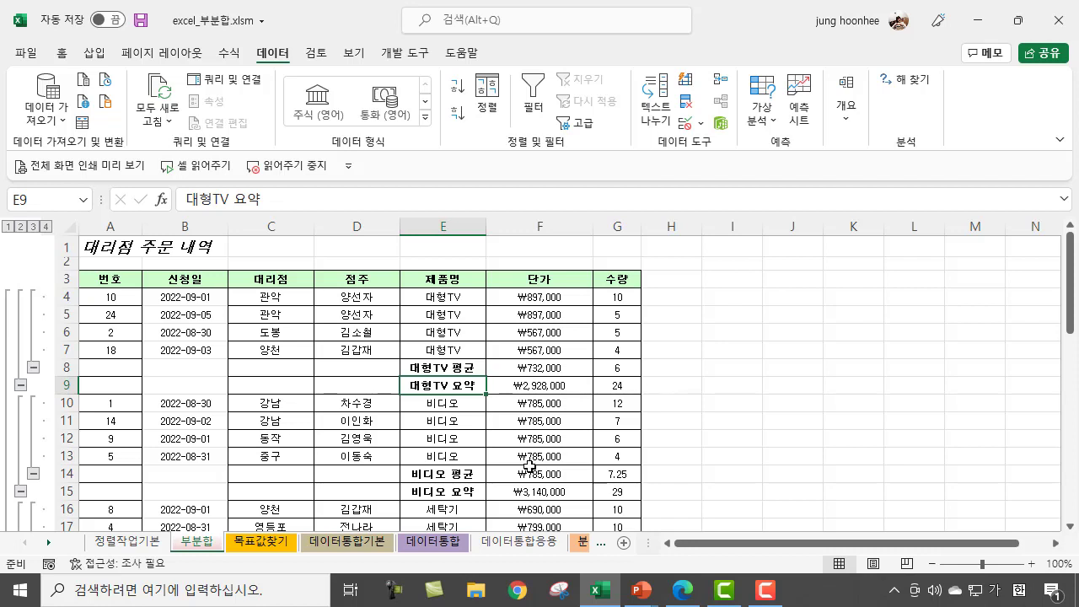
{"action": "scroll", "coordinate": [560, 438], "scroll_direction": "down", "scroll_amount": 5}
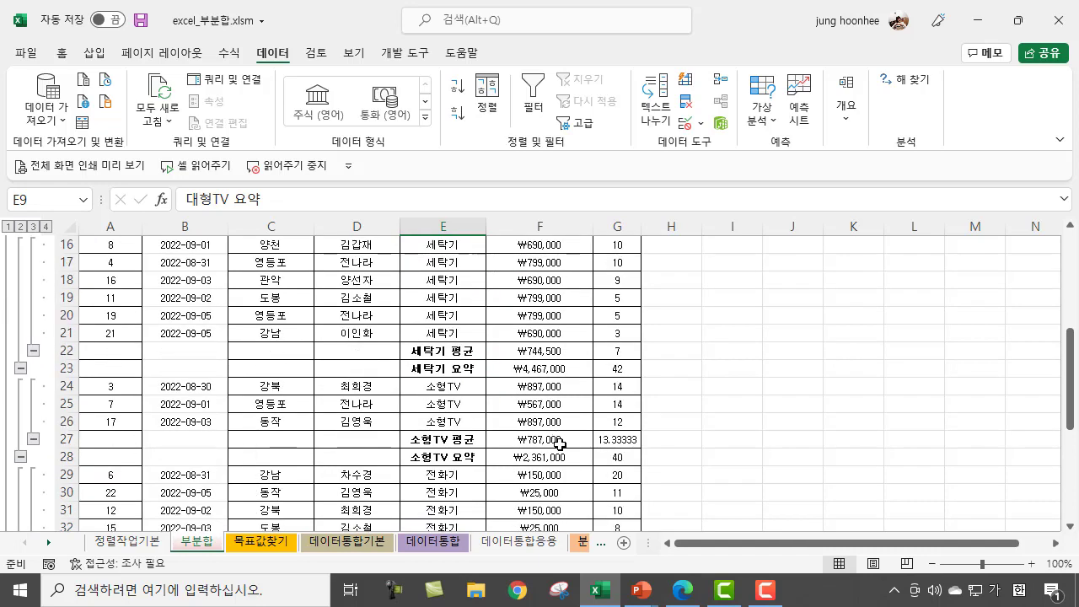
{"action": "scroll", "coordinate": [560, 439], "scroll_direction": "down", "scroll_amount": 4}
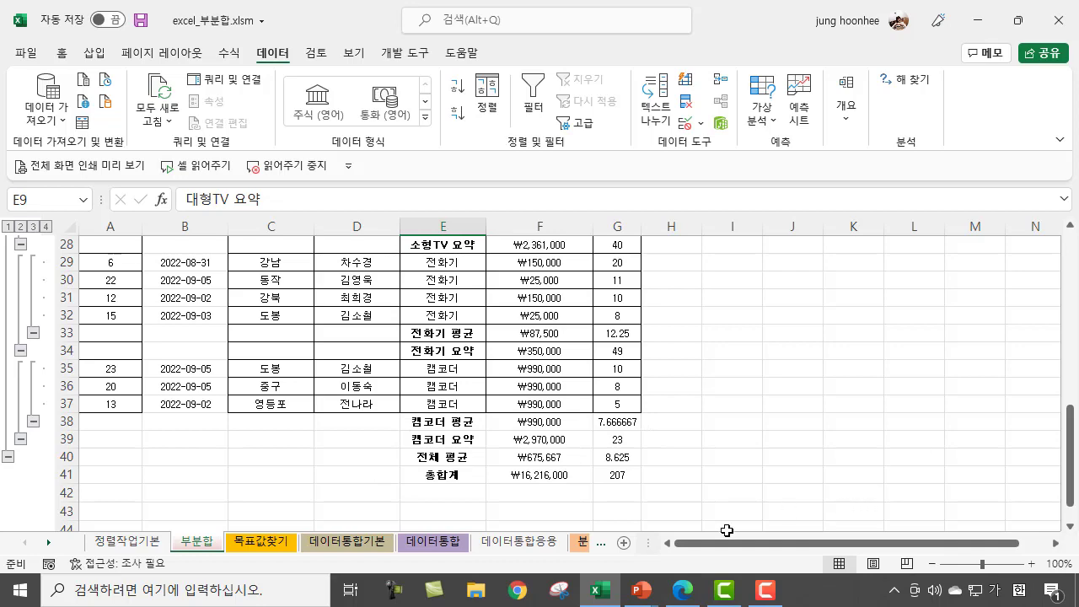
Step: Switch to the PowerPoint slide show, erase the ink marks and advance to the 목표값 찾기 slide
{"action": "mouse_move", "coordinate": [642, 590]}
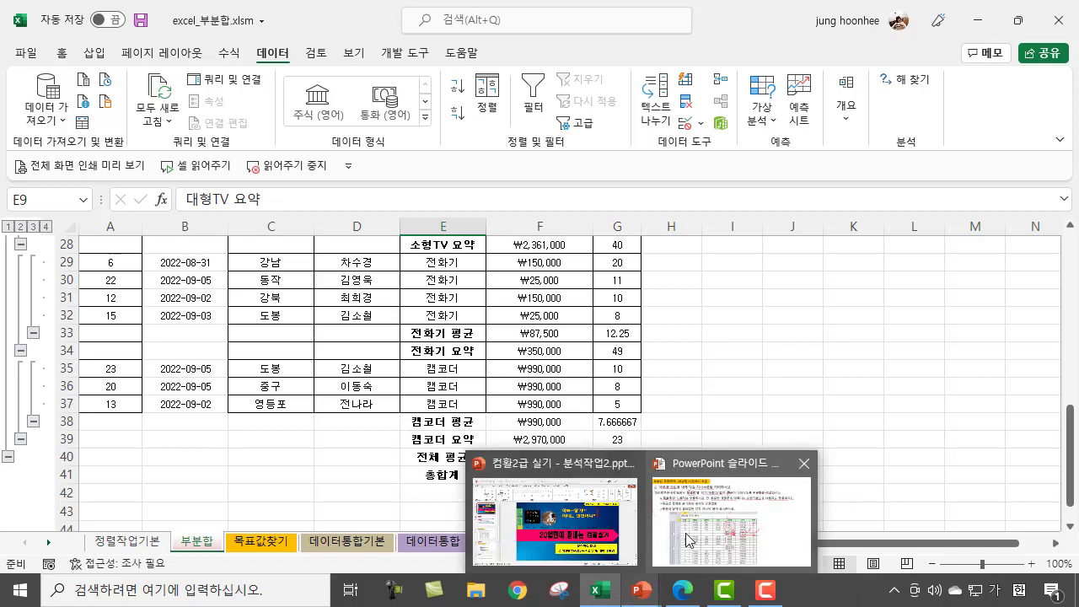
{"action": "left_click", "coordinate": [730, 518]}
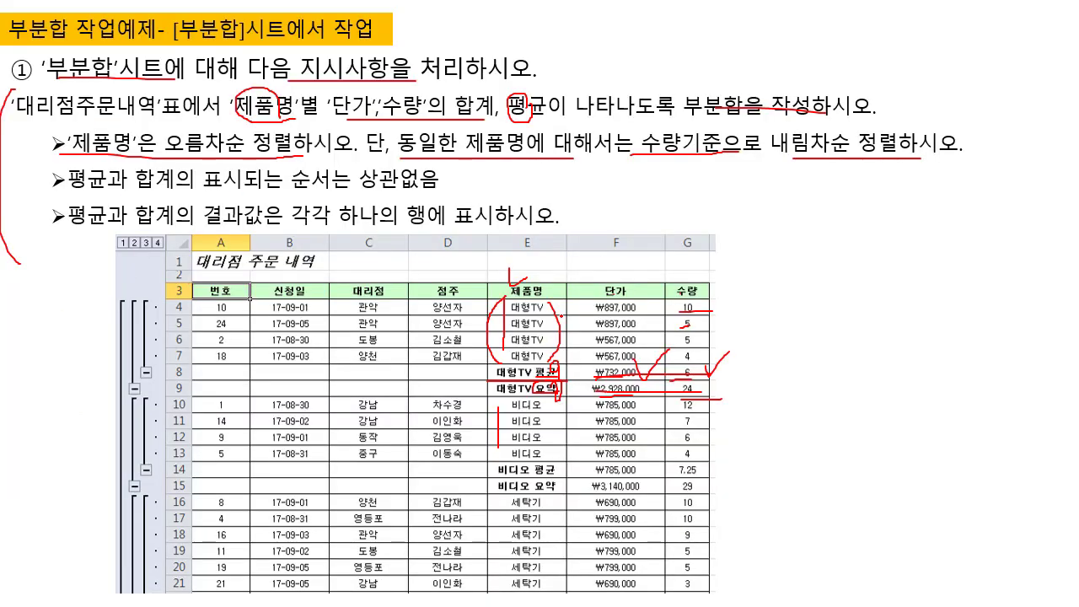
{"action": "key", "text": "e"}
{"action": "key", "text": "Right"}
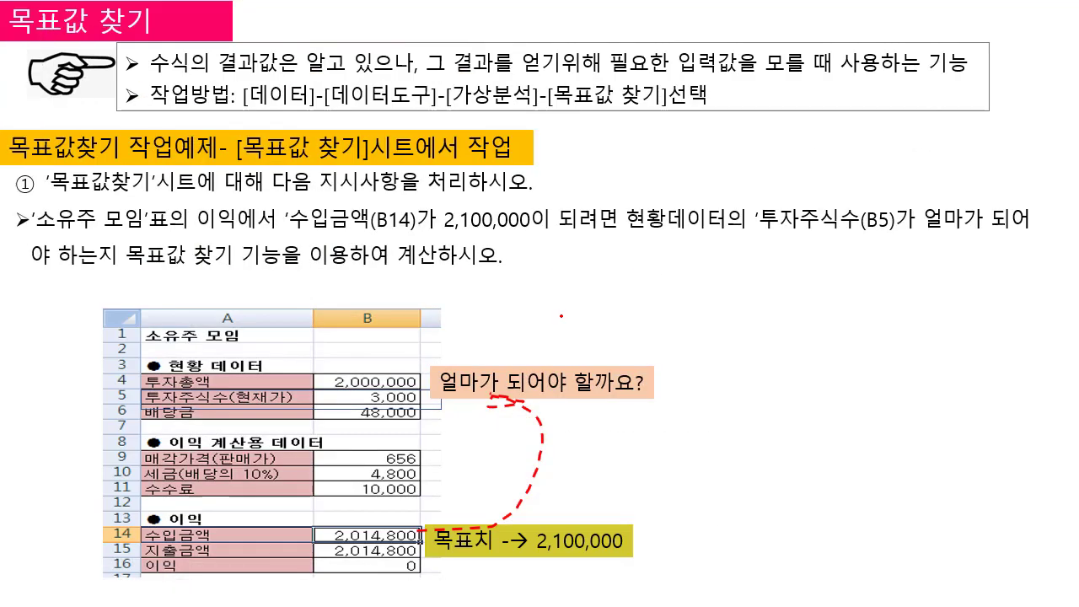
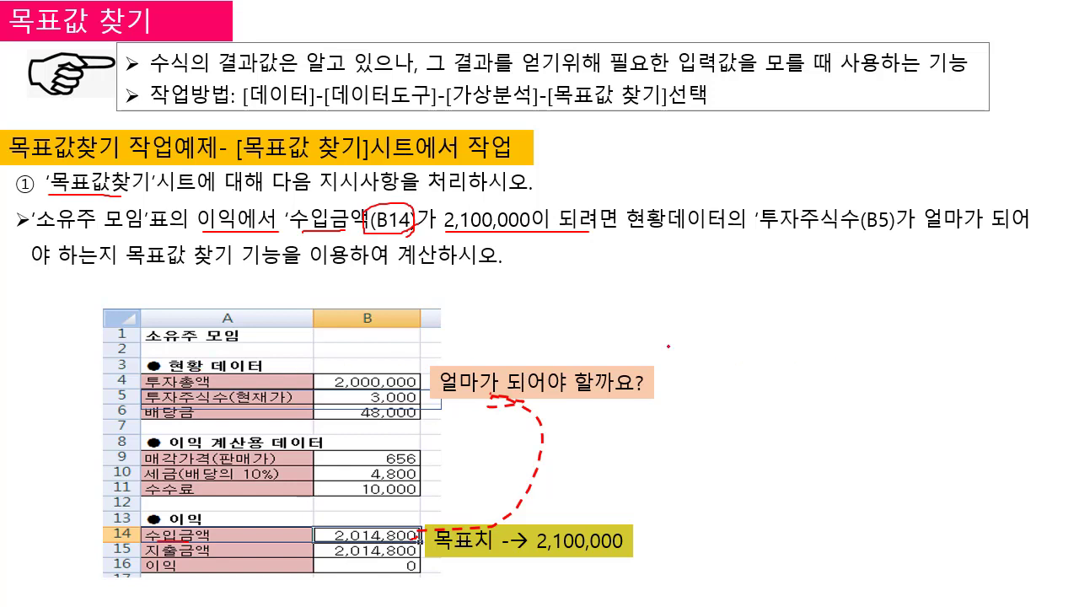
Step: Mark the slide by underlining 투자주식수(B5) and 목표값 찾기 기능, circling row 5's label and value, and drawing an arrow from B14 to B5
{"action": "left_click_drag", "start_coordinate": [771, 226], "coordinate": [913, 235]}
{"action": "left_click_drag", "start_coordinate": [213, 398], "coordinate": [236, 384]}
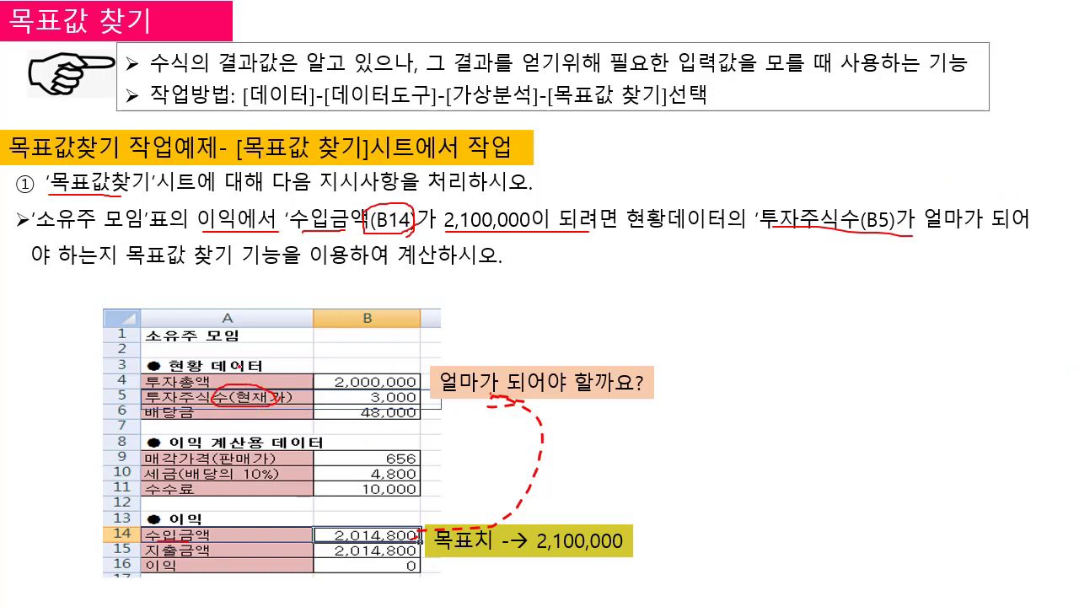
{"action": "left_click_drag", "start_coordinate": [420, 396], "coordinate": [384, 388]}
{"action": "left_click_drag", "start_coordinate": [423, 526], "coordinate": [435, 396]}
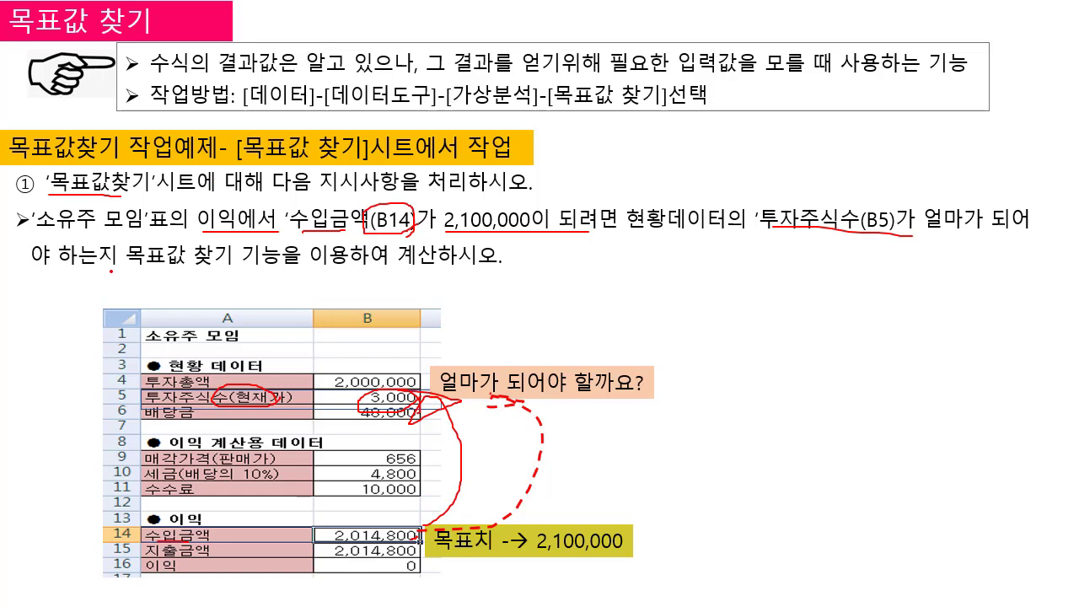
{"action": "left_click_drag", "start_coordinate": [112, 271], "coordinate": [300, 257]}
Step: Show the taskbar over the slide show and switch to the 목표값찾기 sheet in Excel
{"action": "right_click", "coordinate": [569, 310]}
{"action": "mouse_move", "coordinate": [640, 357]}
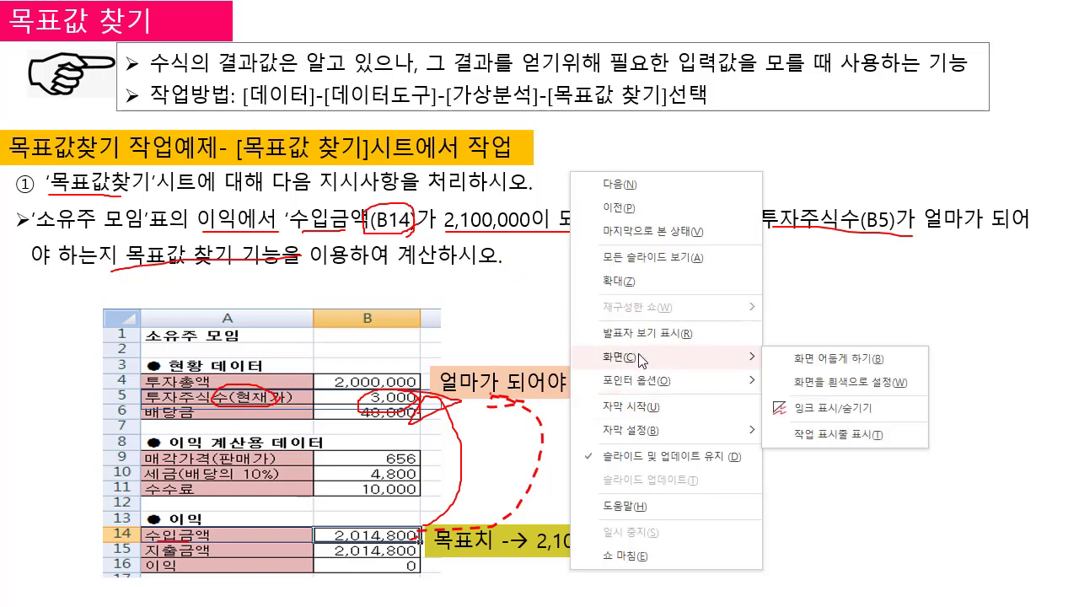
{"action": "left_click", "coordinate": [860, 440]}
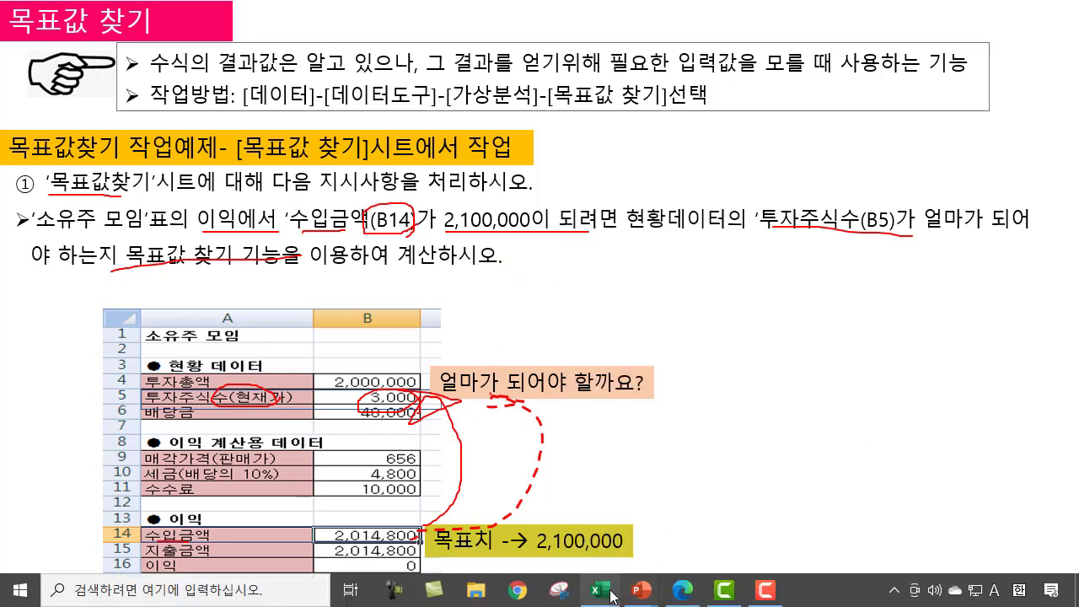
{"action": "left_click", "coordinate": [607, 590]}
{"action": "left_click", "coordinate": [258, 541]}
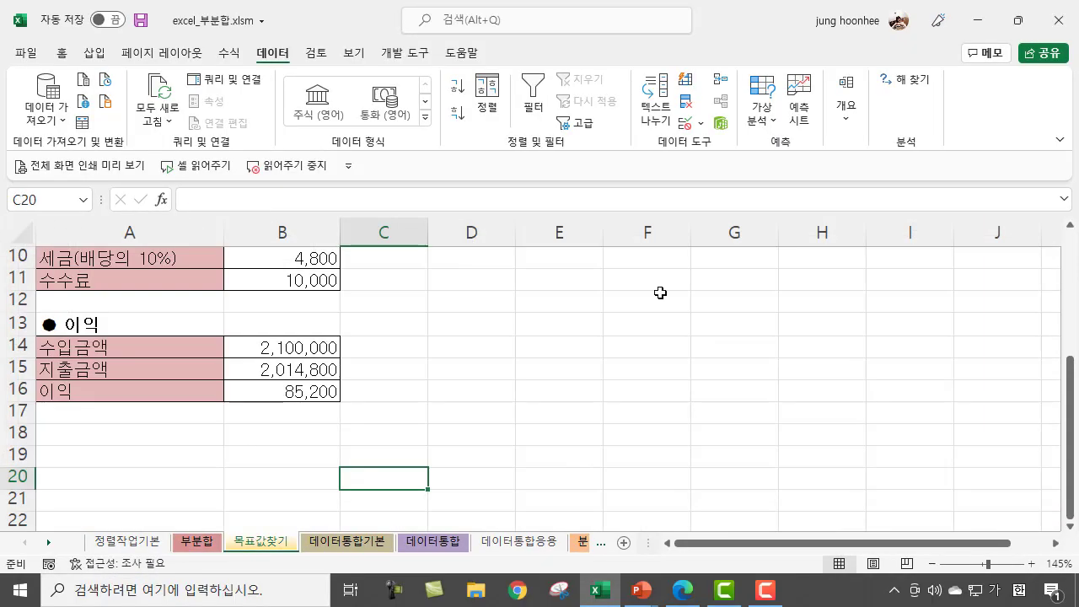
Step: Check the formulas in B14 and B10, and set 투자주식수 in cell B5 to 3,000
{"action": "left_click", "coordinate": [633, 381]}
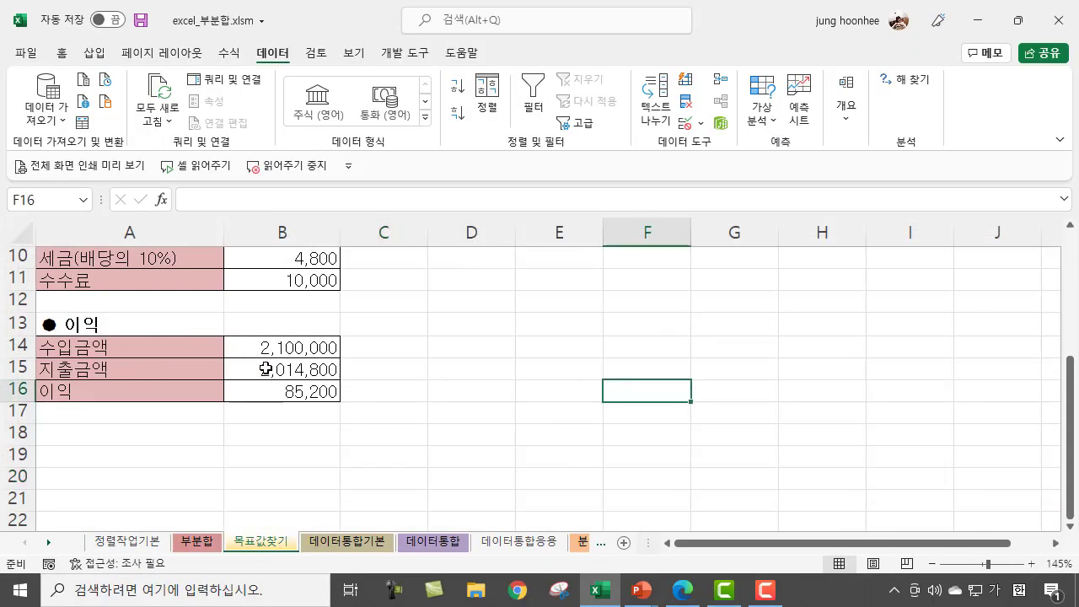
{"action": "left_click", "coordinate": [408, 360]}
{"action": "left_click", "coordinate": [291, 346]}
{"action": "scroll", "coordinate": [427, 363], "scroll_direction": "up", "scroll_amount": 1}
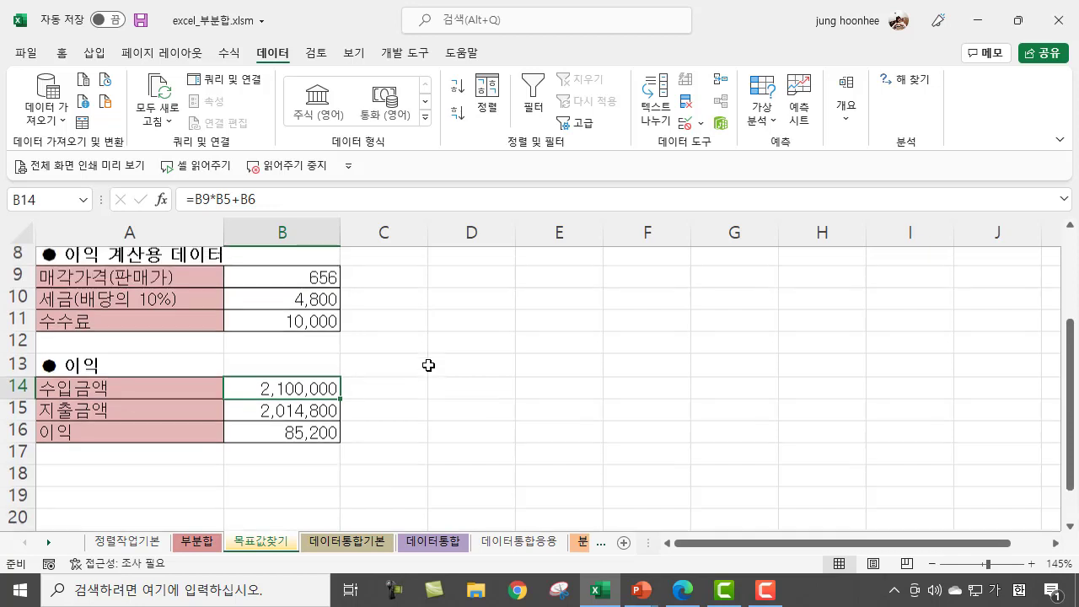
{"action": "left_click", "coordinate": [306, 328]}
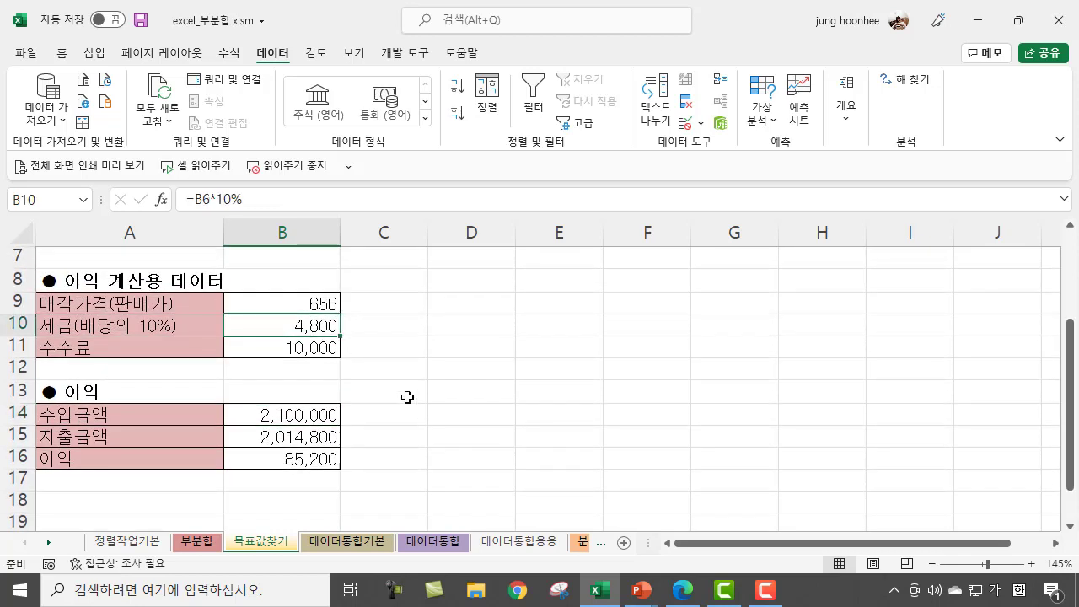
{"action": "scroll", "coordinate": [408, 395], "scroll_direction": "up", "scroll_amount": 2}
{"action": "left_click", "coordinate": [305, 348]}
{"action": "type", "text": "3,0"}
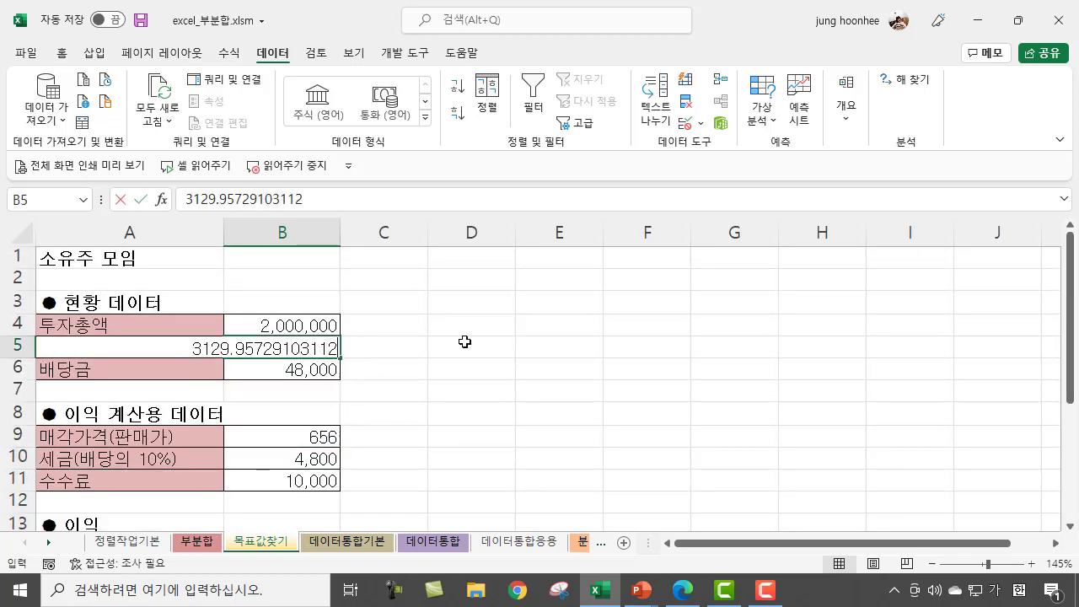
{"action": "type", "text": "000"}
{"action": "key", "text": "Return"}
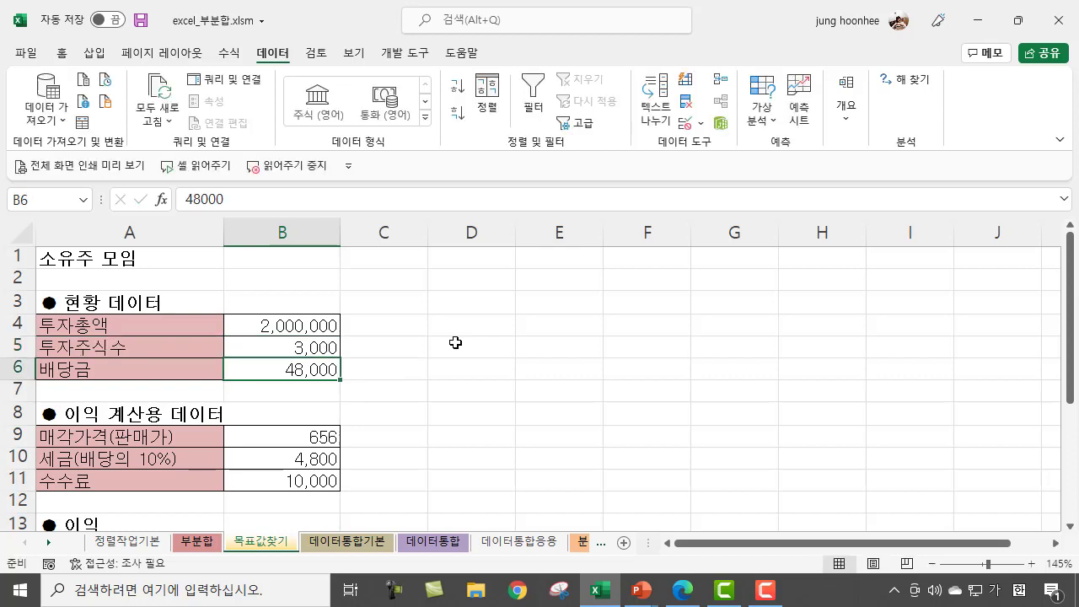
Step: Run Goal Seek to make 수입금액 in B14 equal 2100000 by changing 투자주식수 in B5, and accept the solution
{"action": "scroll", "coordinate": [359, 422], "scroll_direction": "down", "scroll_amount": 2}
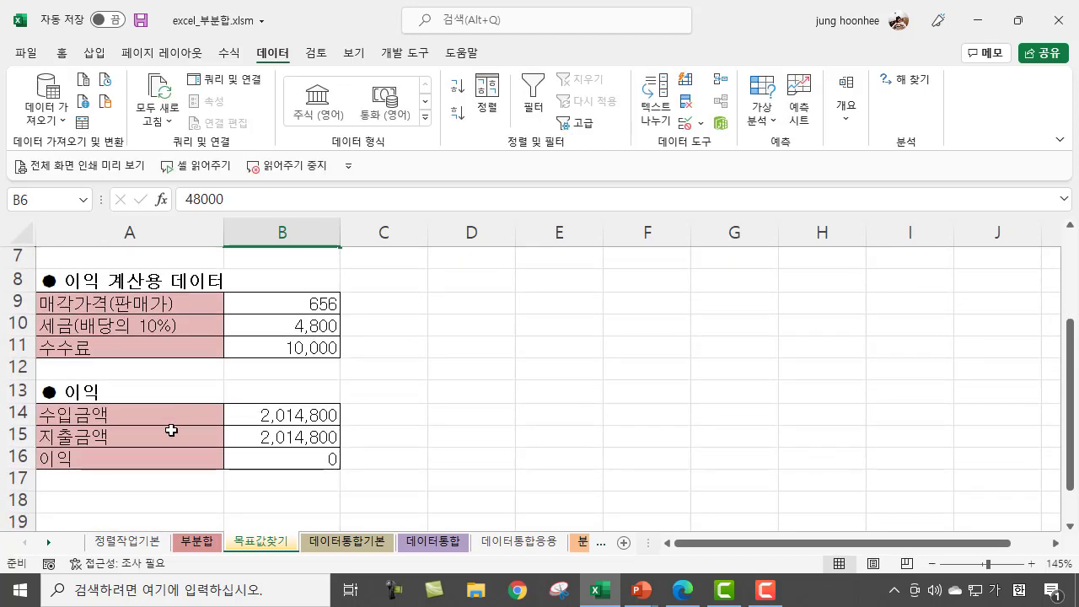
{"action": "left_click", "coordinate": [117, 415]}
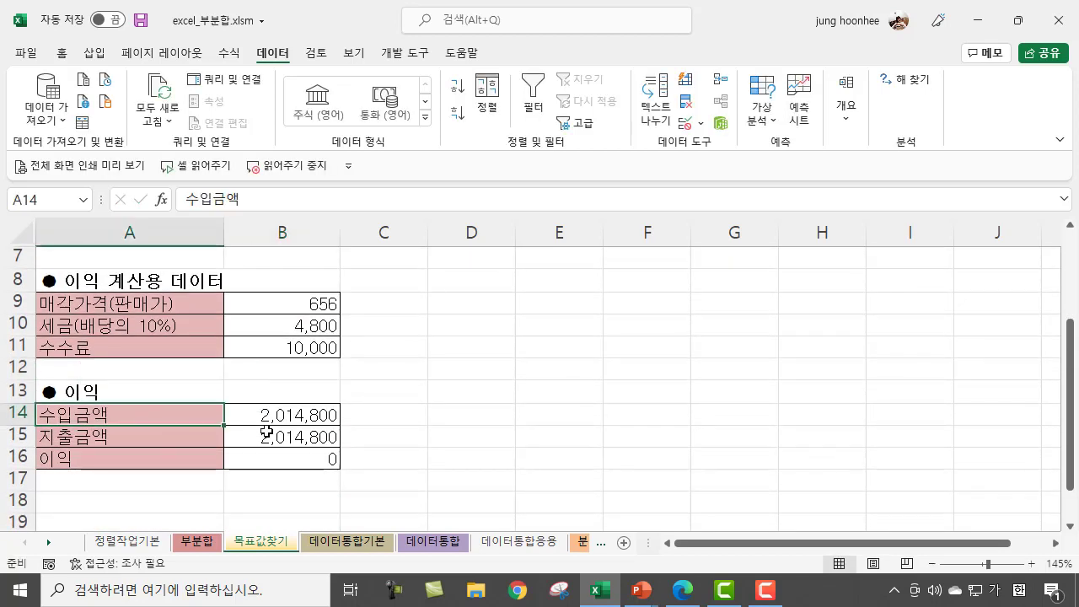
{"action": "left_click", "coordinate": [331, 415]}
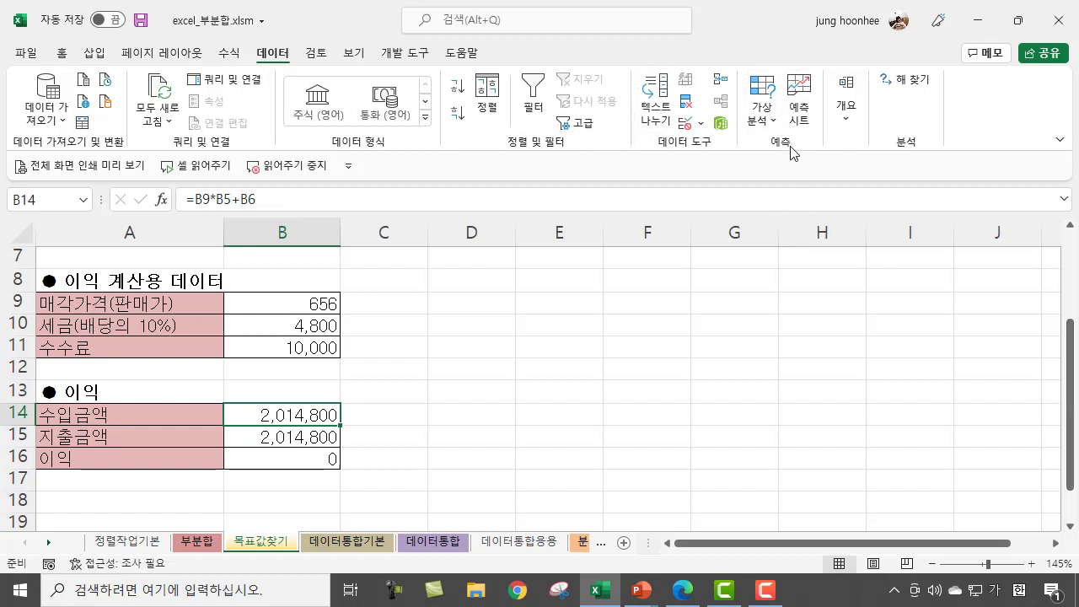
{"action": "left_click", "coordinate": [773, 122]}
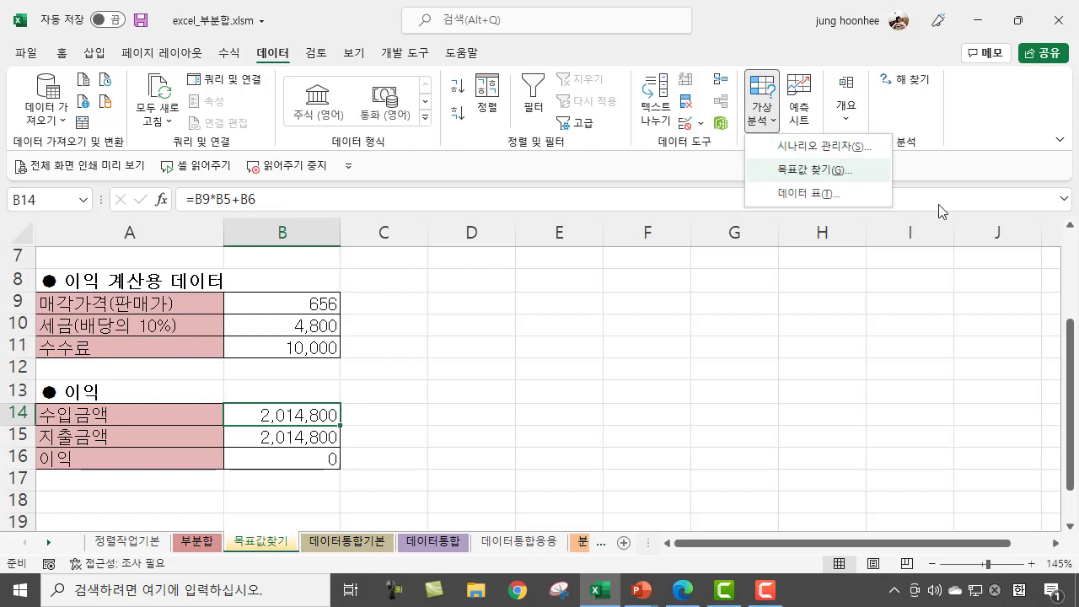
{"action": "left_click", "coordinate": [770, 173]}
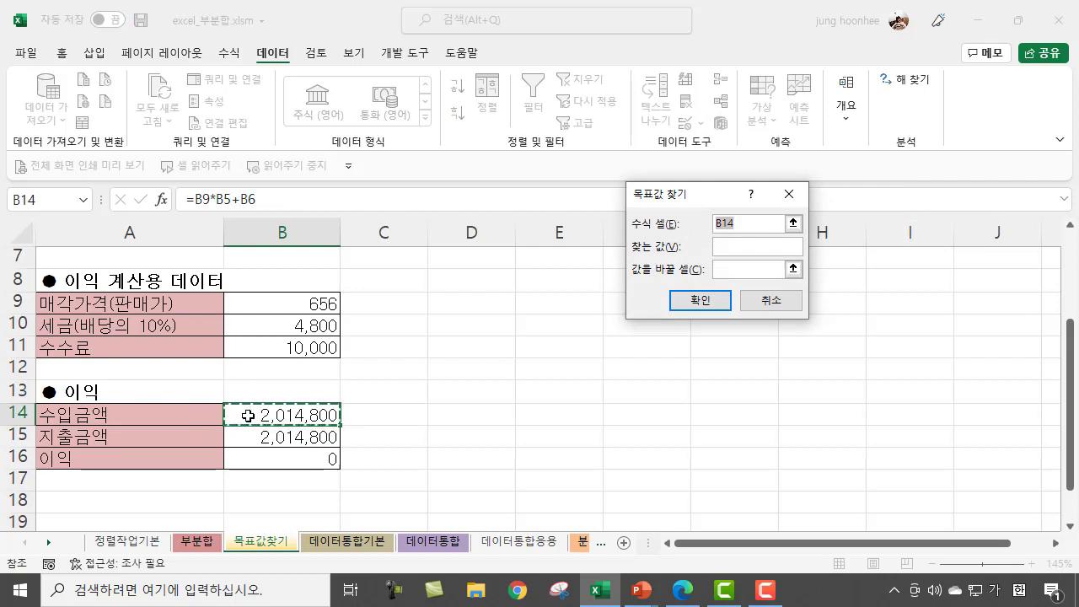
{"action": "left_click", "coordinate": [737, 245]}
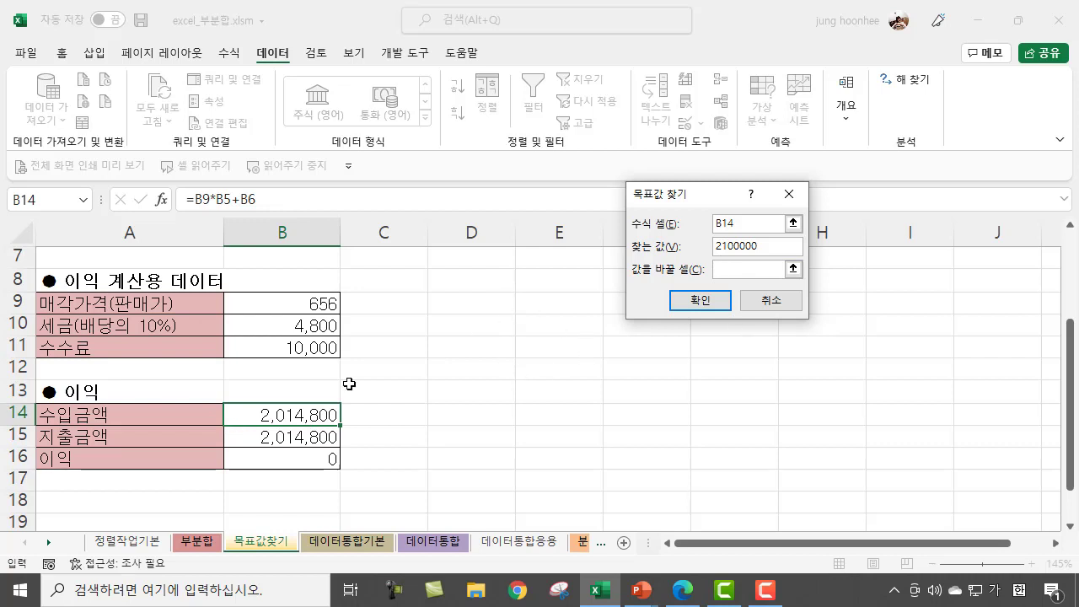
{"action": "scroll", "coordinate": [341, 410], "scroll_direction": "up", "scroll_amount": 2}
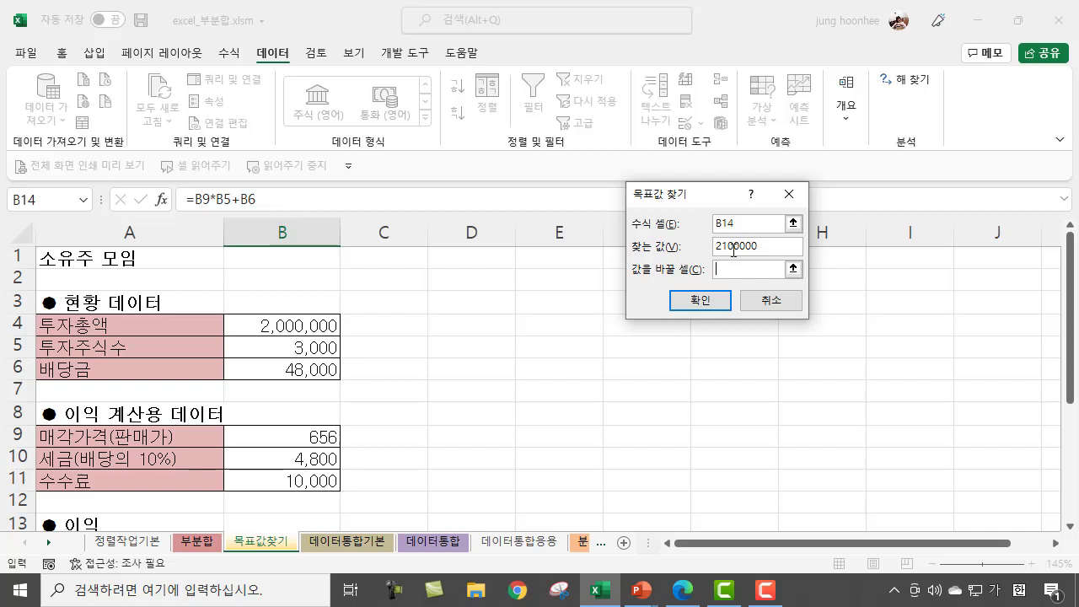
{"action": "left_click", "coordinate": [323, 346]}
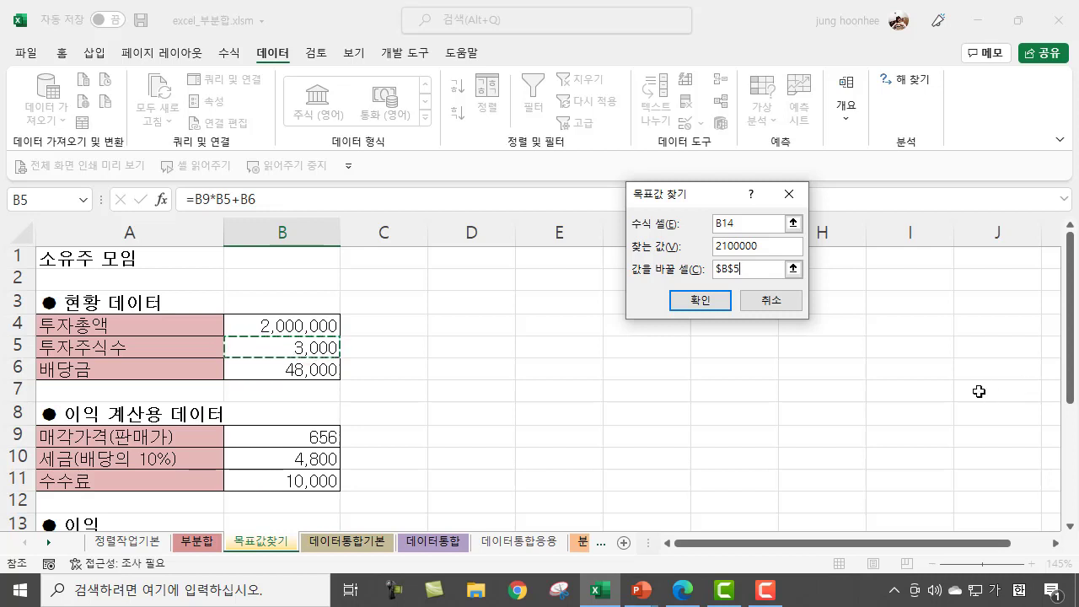
{"action": "left_click", "coordinate": [689, 304]}
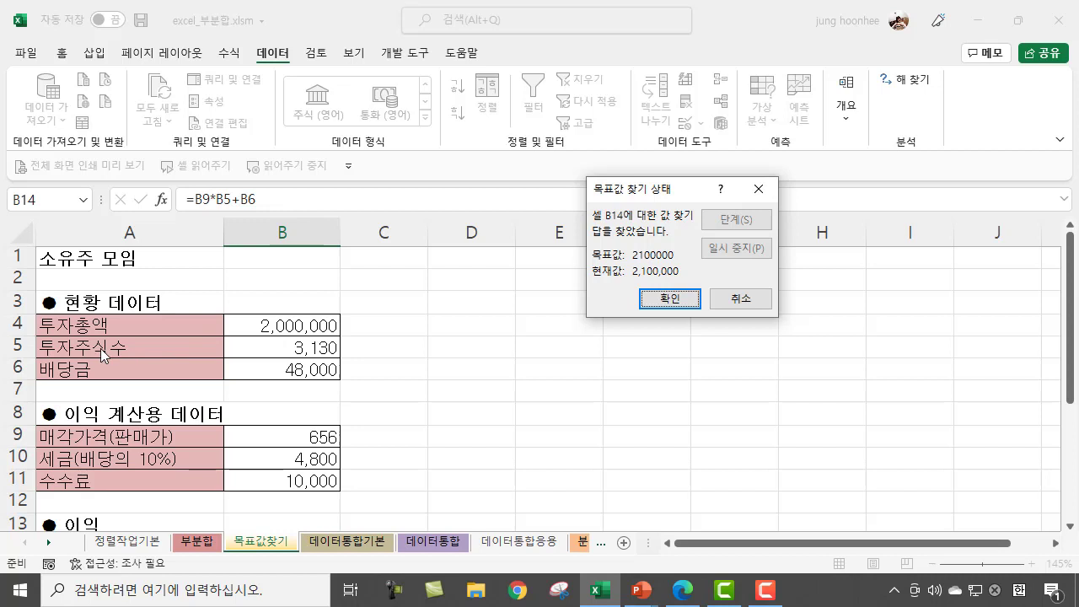
{"action": "left_click", "coordinate": [693, 309]}
Step: Review the 이익 section and the 투자주식수 value on the 목표값찾기 sheet after the Goal Seek
{"action": "scroll", "coordinate": [273, 397], "scroll_direction": "down", "scroll_amount": 3}
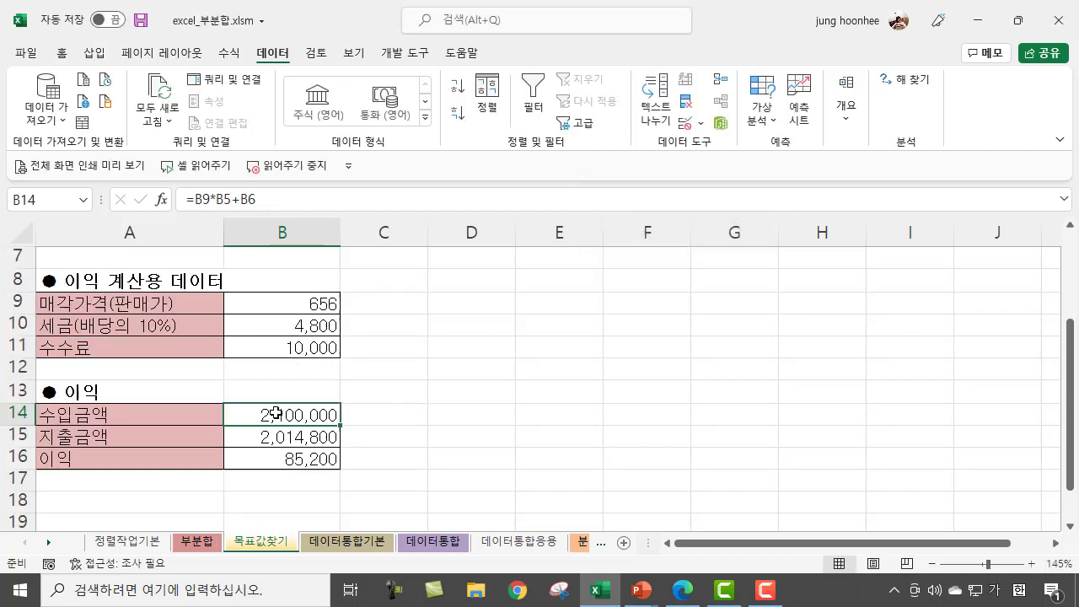
{"action": "left_click", "coordinate": [273, 371]}
{"action": "left_click", "coordinate": [273, 346]}
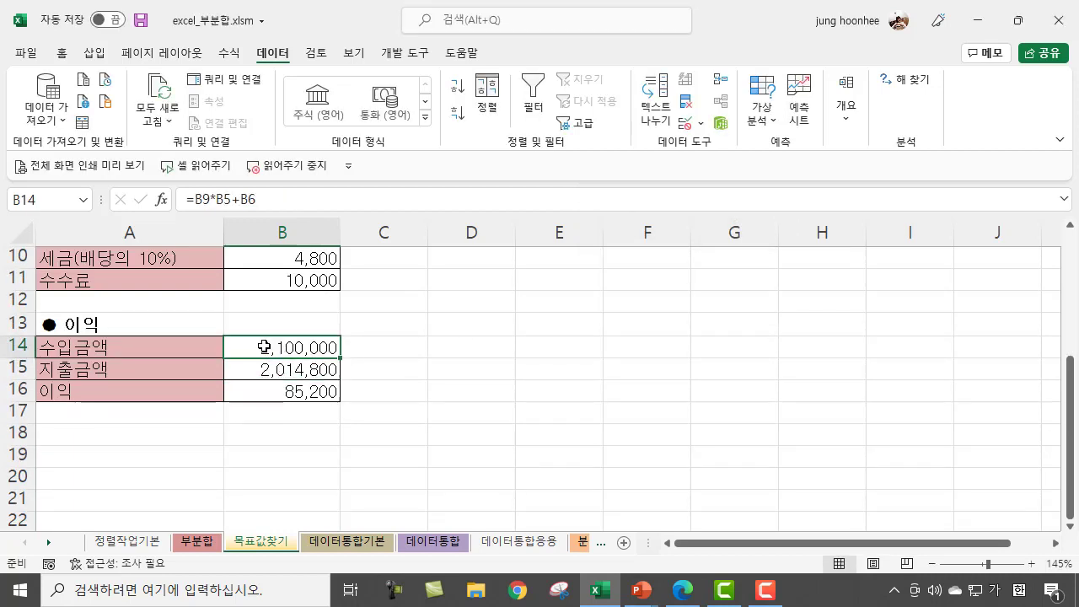
{"action": "scroll", "coordinate": [442, 390], "scroll_direction": "up", "scroll_amount": 3}
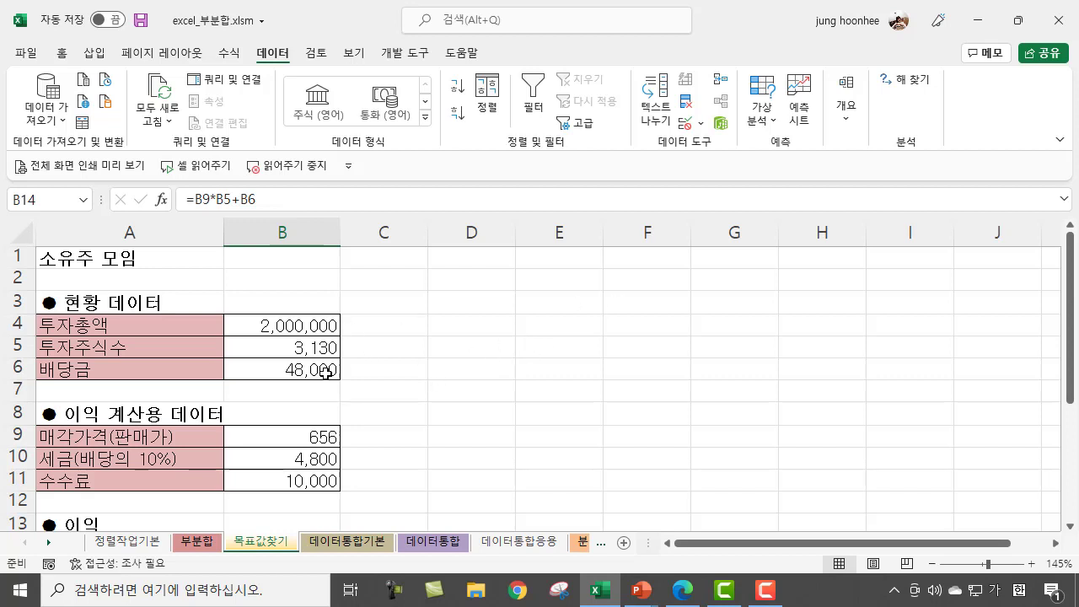
{"action": "left_click", "coordinate": [458, 390]}
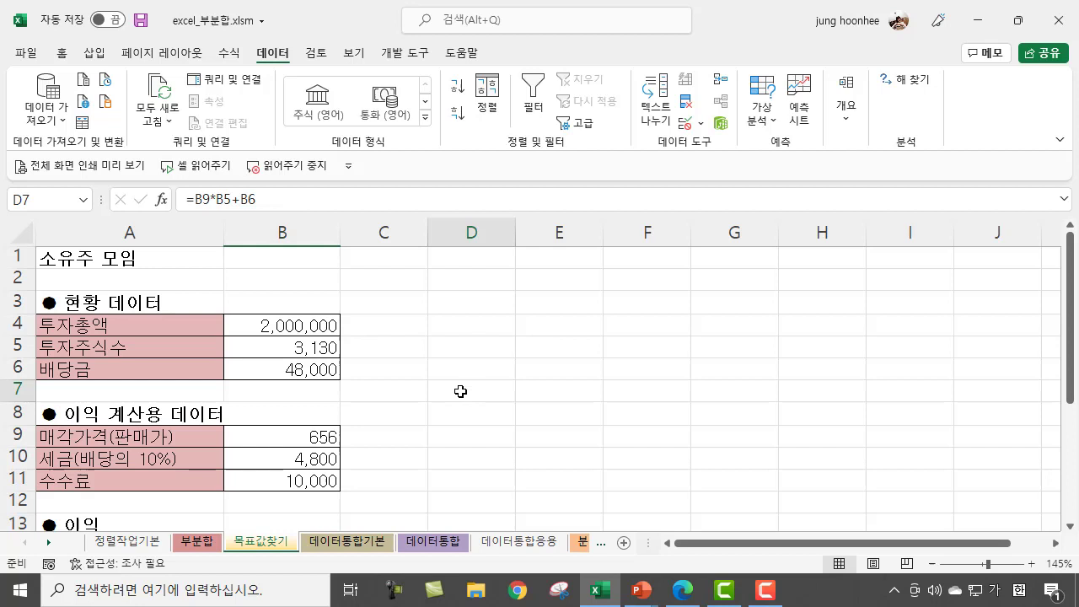
{"action": "left_click", "coordinate": [574, 436]}
{"action": "left_click", "coordinate": [530, 409]}
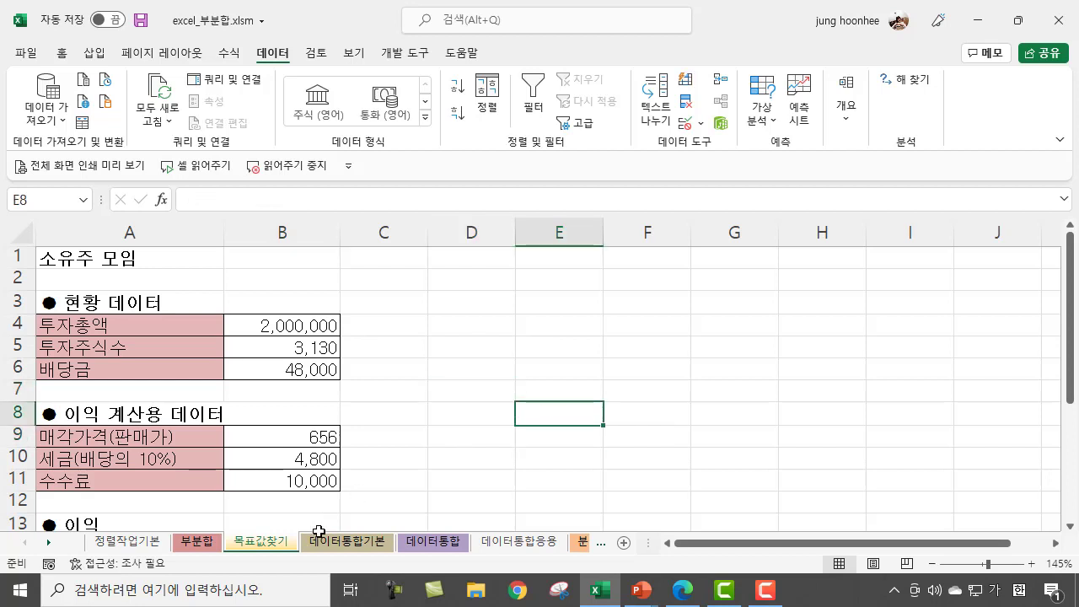
Step: Add a new worksheet after the 목표값찾기 sheet
{"action": "left_click", "coordinate": [624, 543]}
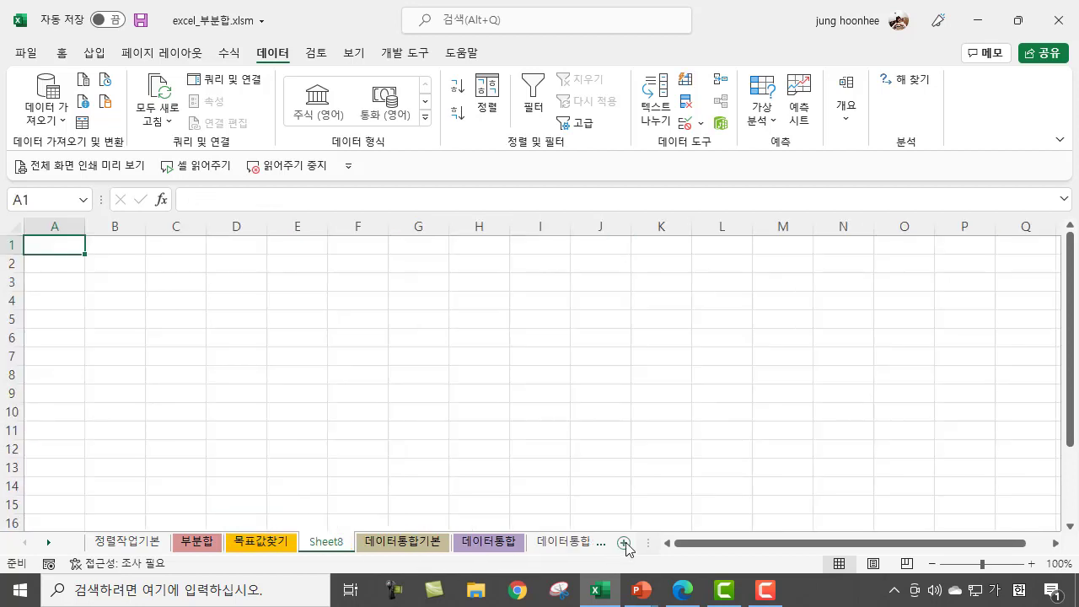
{"action": "left_click", "coordinate": [209, 319]}
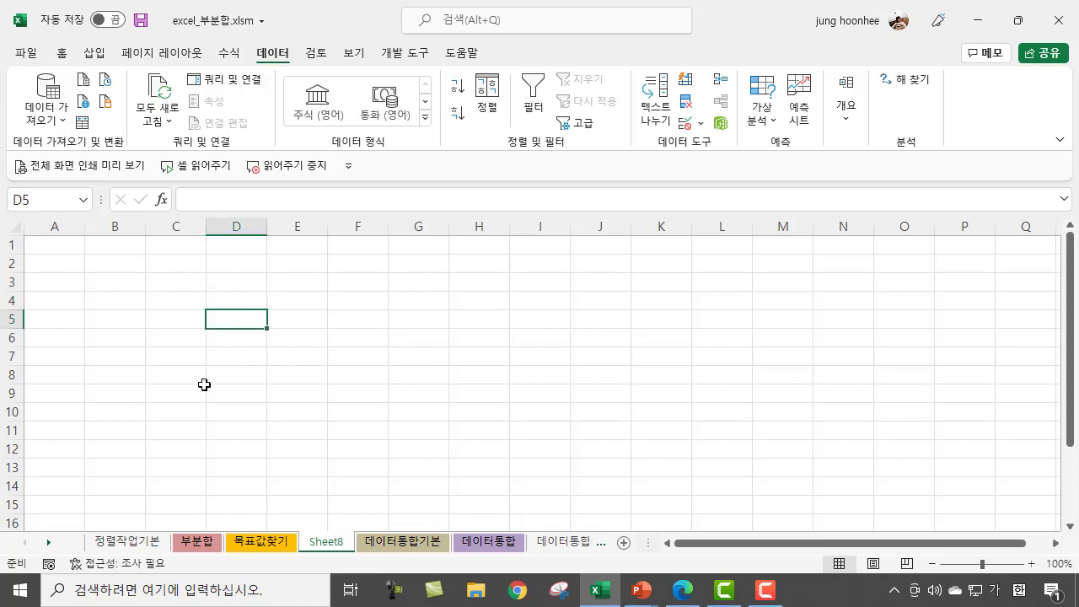
{"action": "scroll", "coordinate": [207, 380], "scroll_direction": "up", "scroll_amount": 4}
Step: Enter the subject labels 국어, 영어 and 수학 in cells B3 to B5 of the new sheet
{"action": "left_click", "coordinate": [190, 323]}
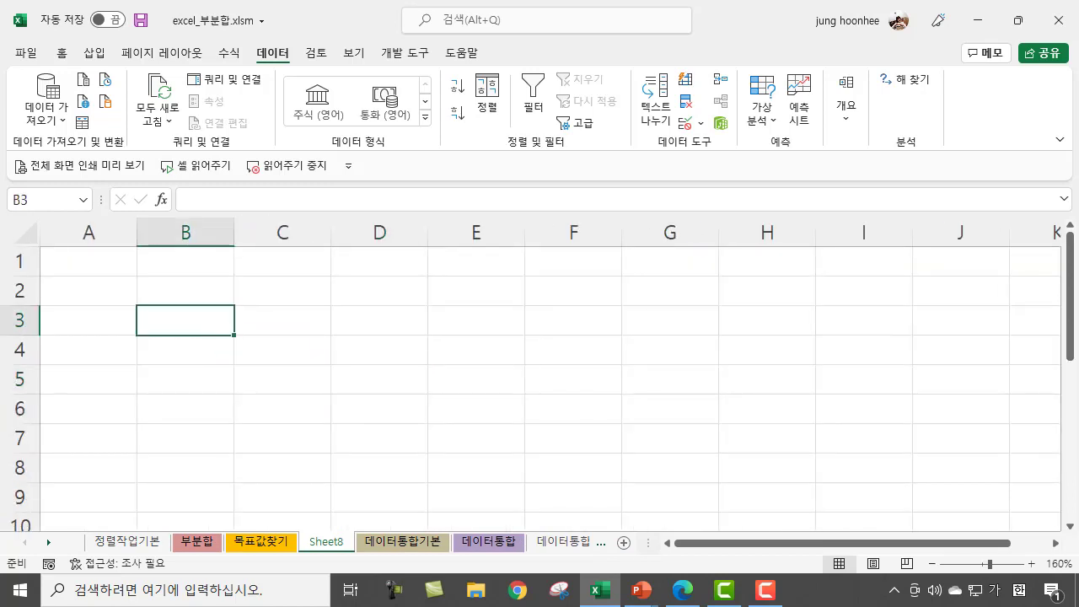
{"action": "type", "text": "국어"}
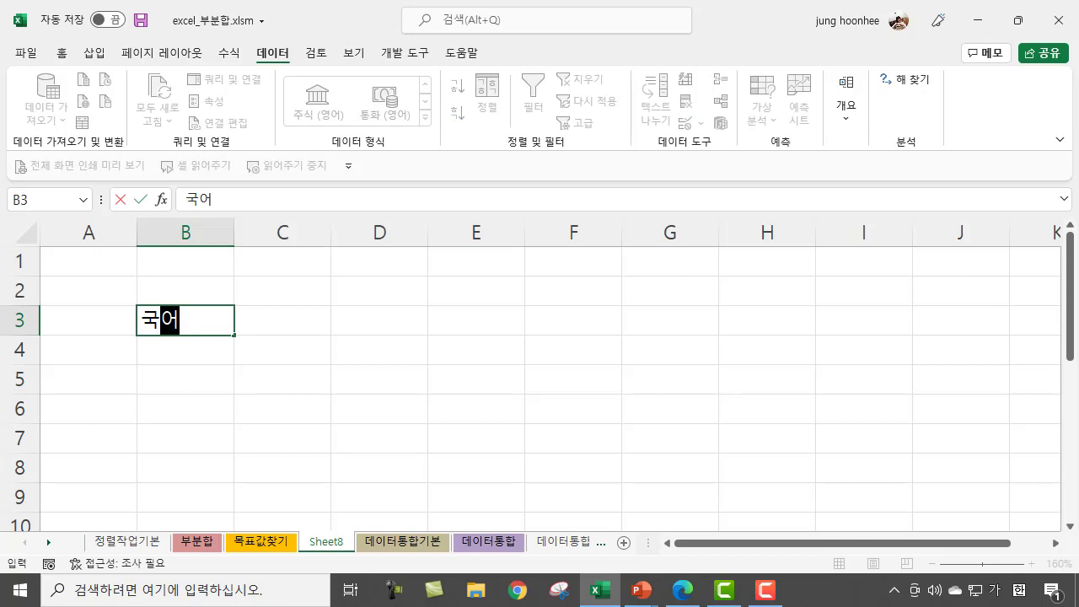
{"action": "key", "text": "Return"}
{"action": "type", "text": "영어"}
{"action": "key", "text": "Return"}
{"action": "type", "text": "수학"}
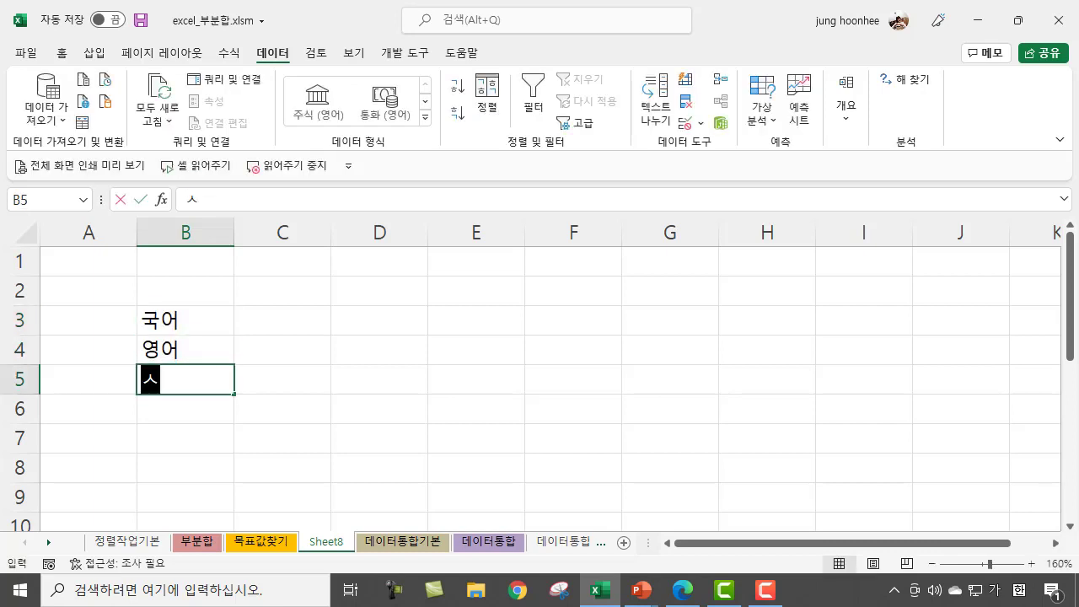
{"action": "key", "text": "Return"}
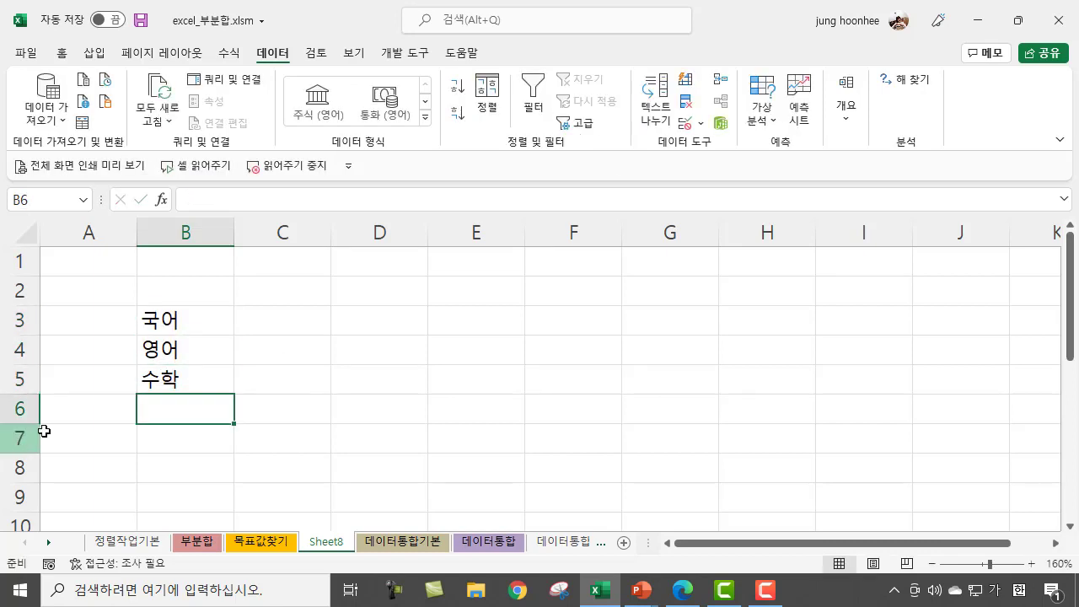
Step: Enter the scores 65, 55 and 45 in C3 to C5 beside the subject labels
{"action": "left_click", "coordinate": [278, 320]}
{"action": "type", "text": "65"}
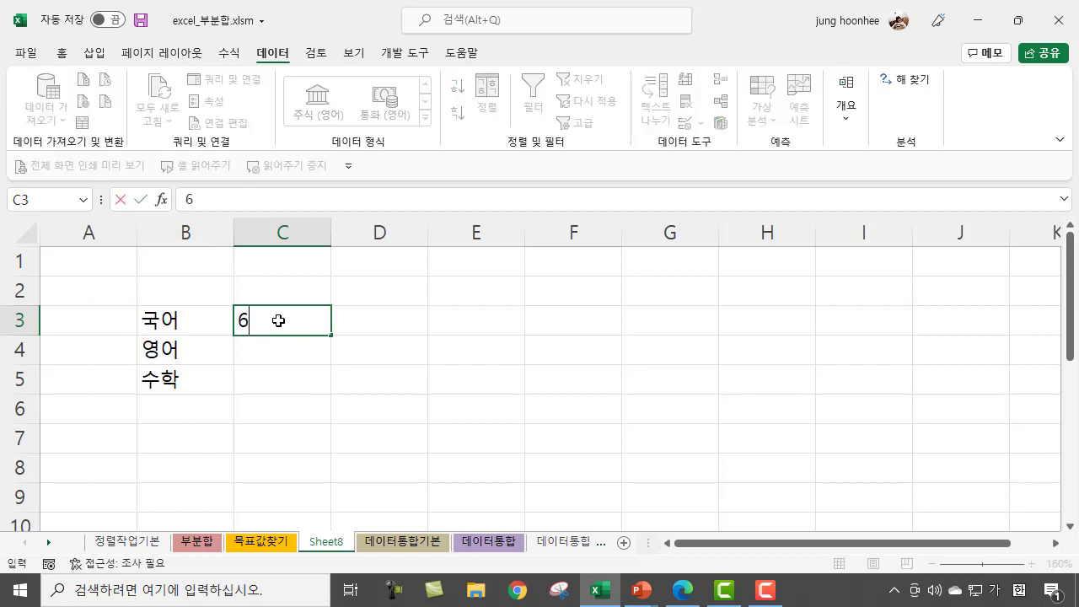
{"action": "key", "text": "Return"}
{"action": "type", "text": "55"}
{"action": "key", "text": "Return"}
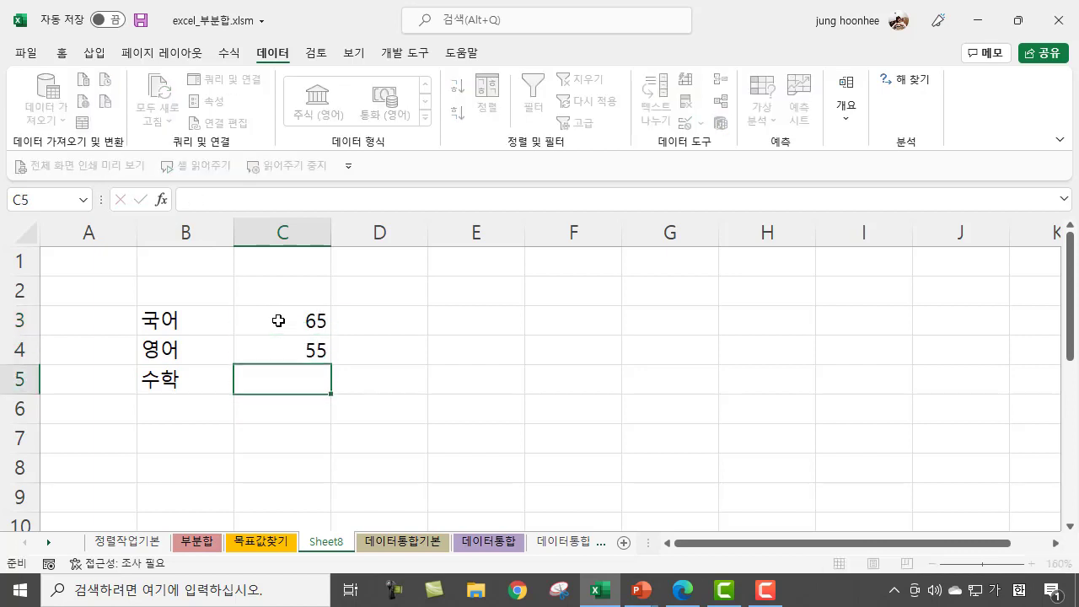
{"action": "type", "text": "45"}
{"action": "key", "text": "Return"}
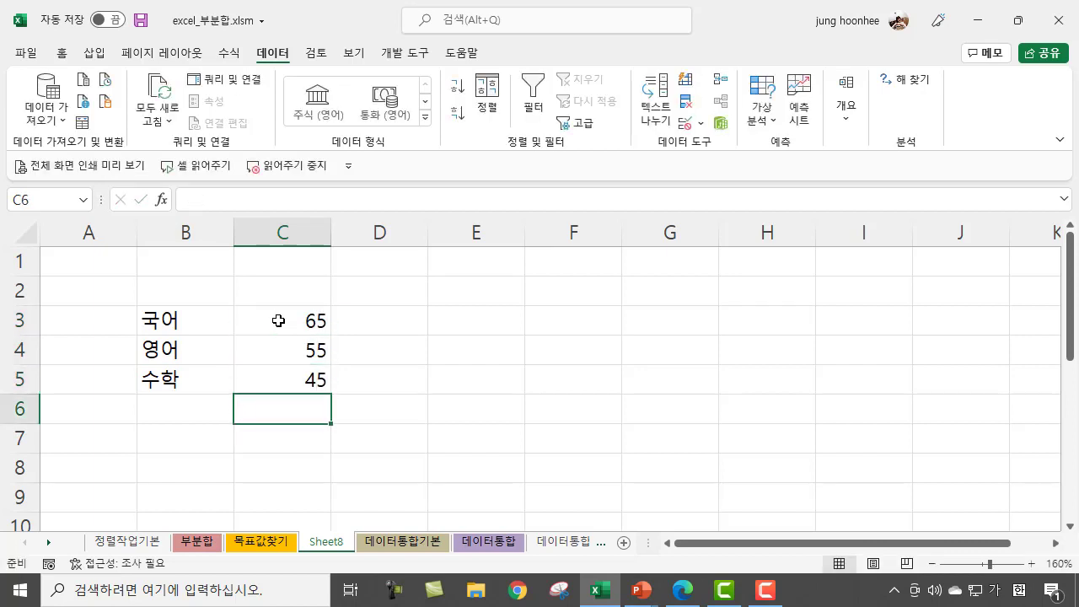
Step: Label B6 as 평균 and calculate the average of C3:C5 in C6 with the AVERAGE function
{"action": "key", "text": "Left"}
{"action": "type", "text": "평균"}
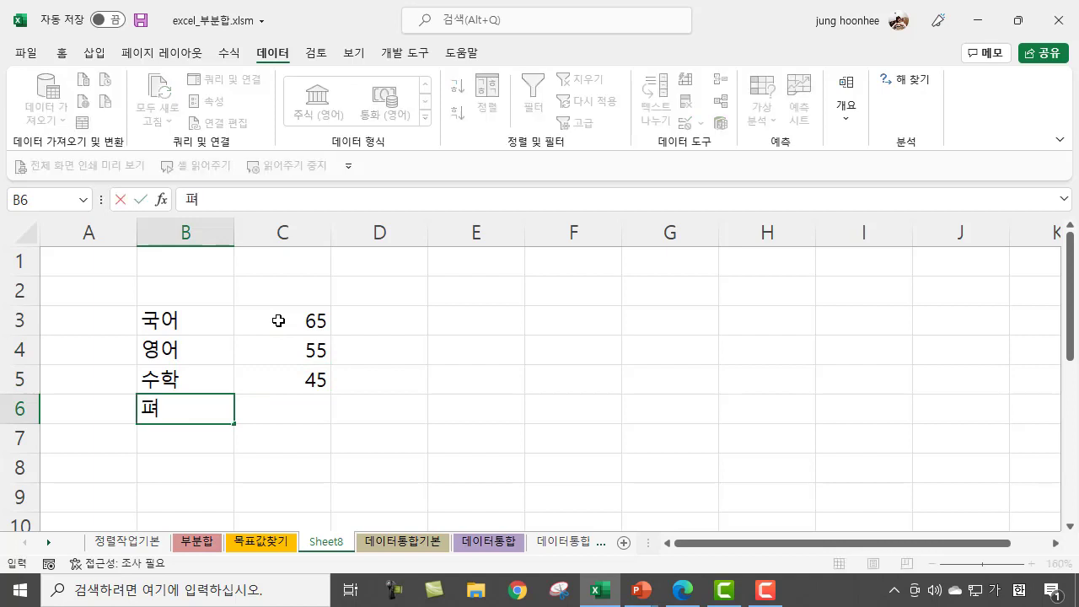
{"action": "key", "text": "Return"}
{"action": "key", "text": "Up"}
{"action": "key", "text": "Right"}
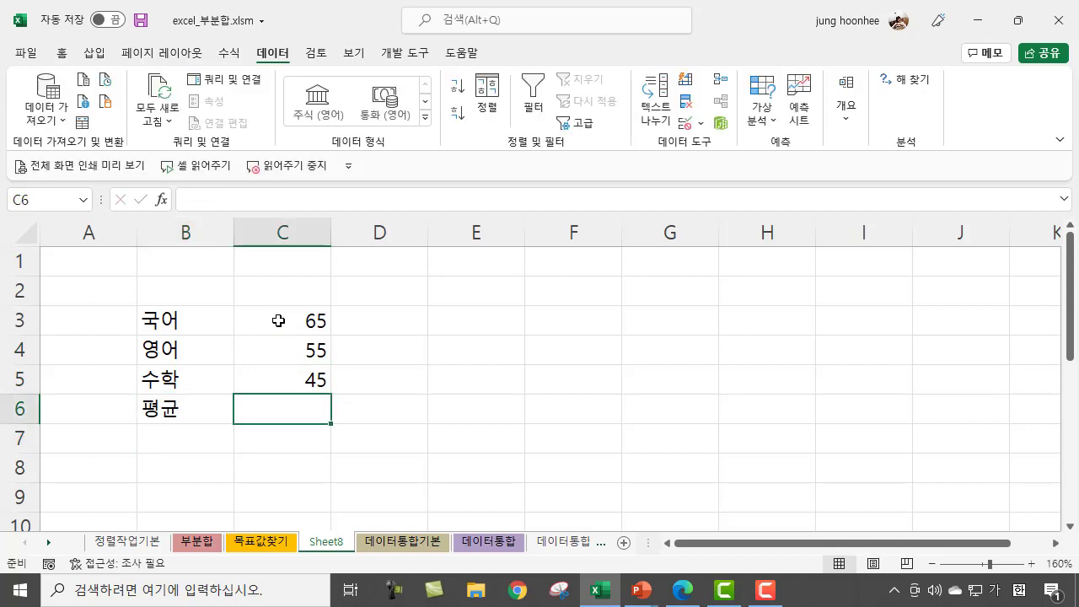
{"action": "type", "text": "=AVER"}
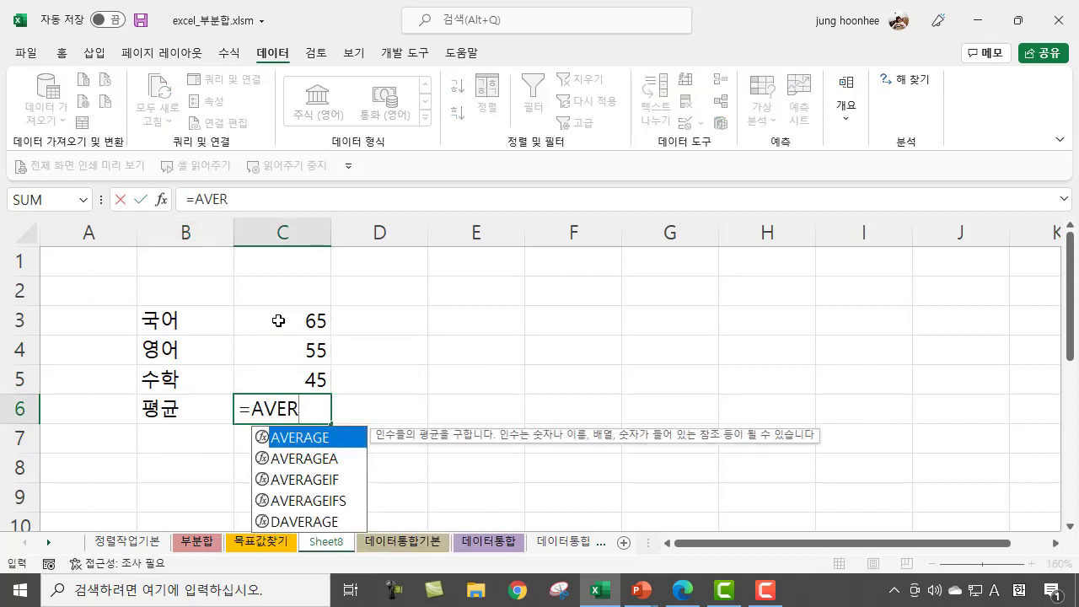
{"action": "type", "text": "AGE("}
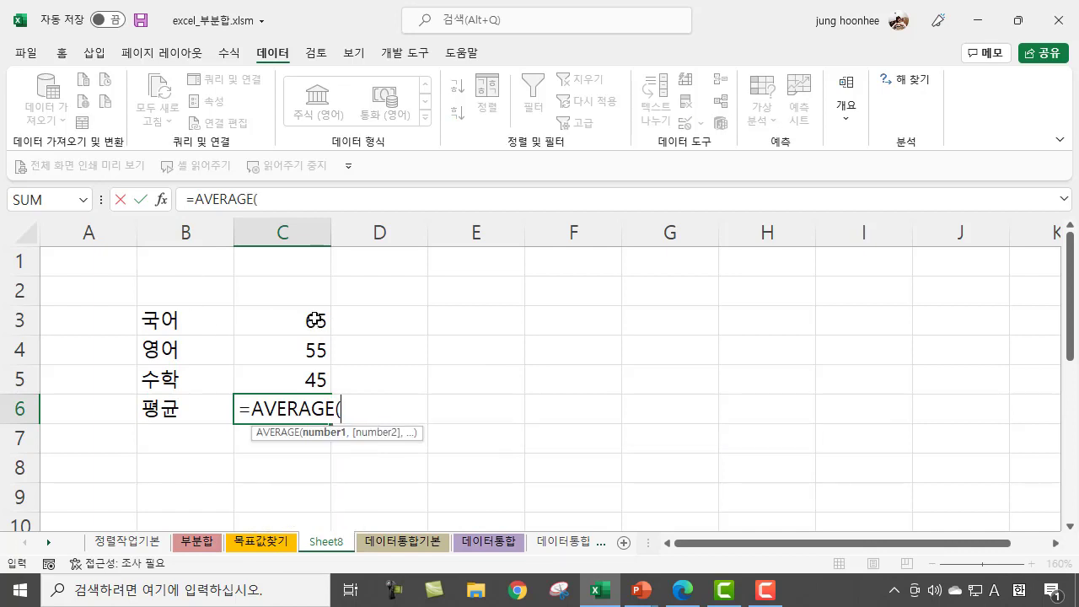
{"action": "left_click_drag", "start_coordinate": [316, 318], "coordinate": [306, 379]}
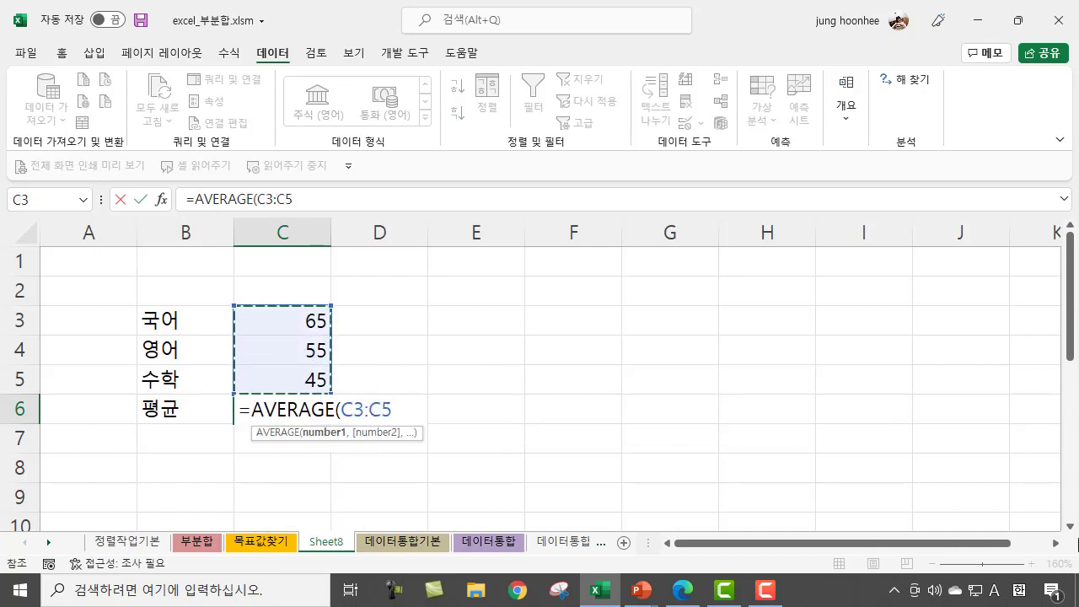
{"action": "key", "text": "Return"}
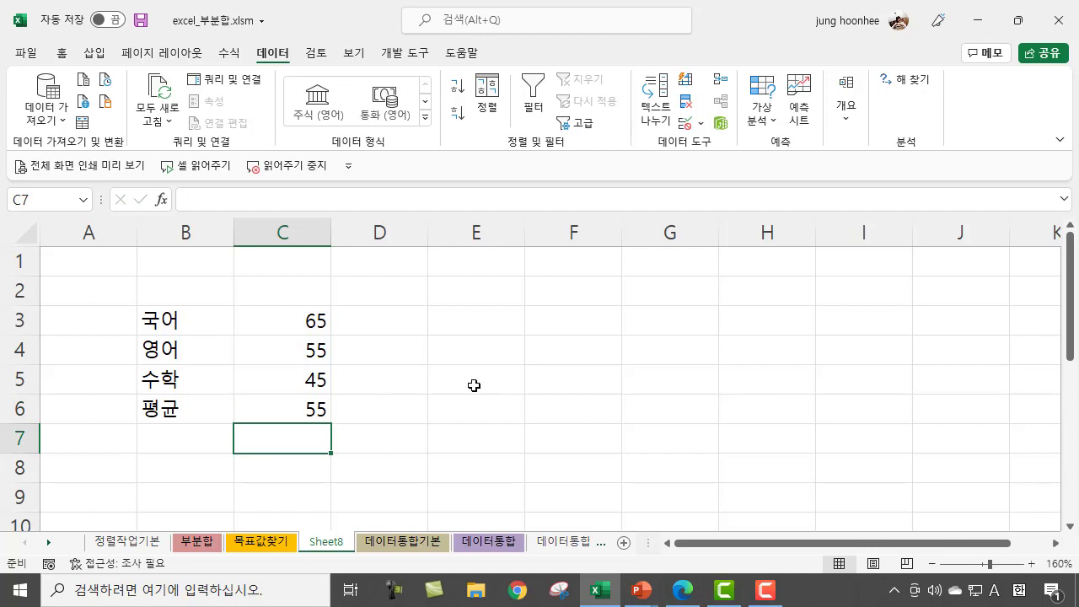
{"action": "left_click", "coordinate": [474, 386]}
{"action": "left_click", "coordinate": [301, 411]}
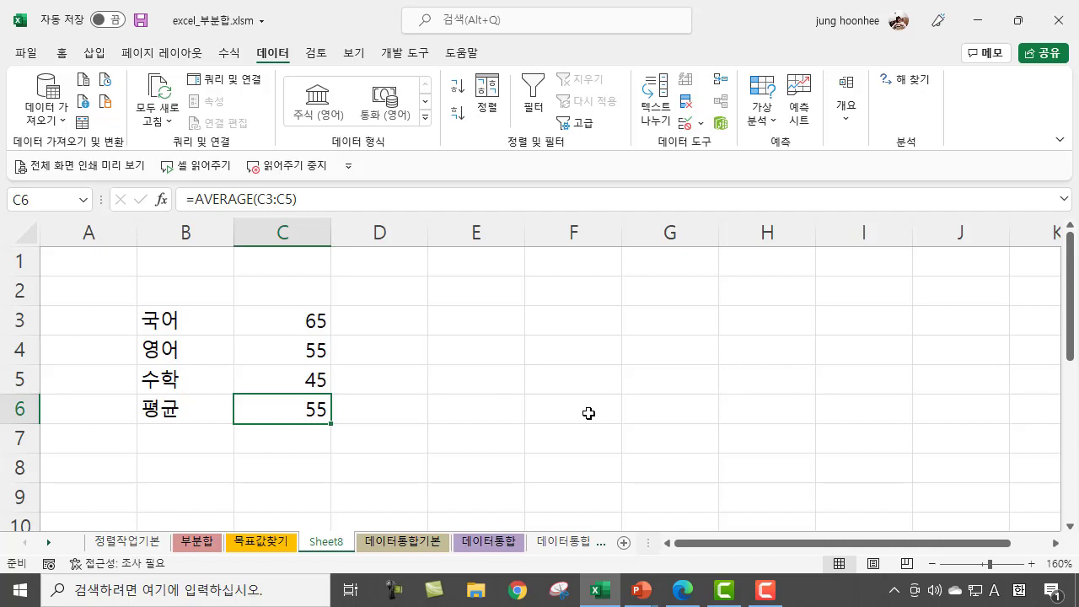
{"action": "left_click", "coordinate": [446, 416]}
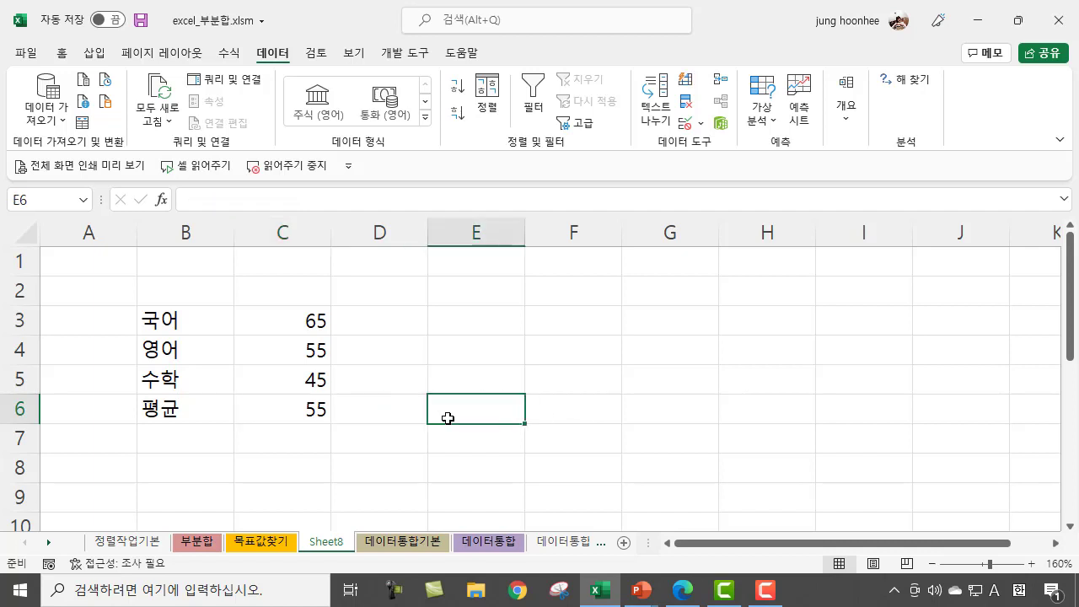
{"action": "left_click", "coordinate": [303, 412]}
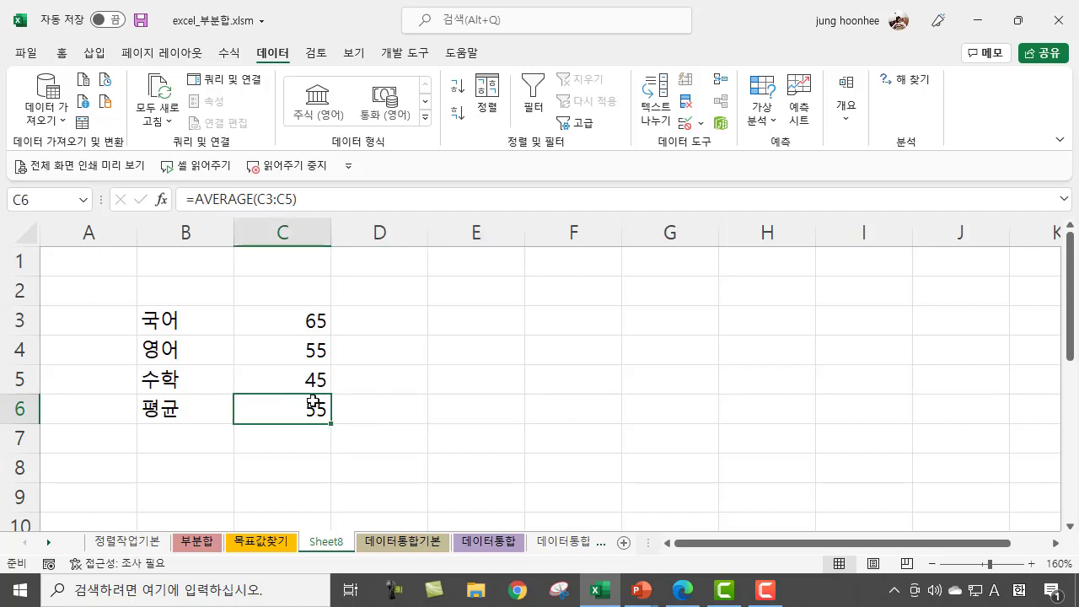
{"action": "left_click", "coordinate": [305, 350]}
Step: Run Goal Seek on the 평균 cell C6 with a target value of 65 by changing the 영어 score in C4, keeping the solution
{"action": "left_click", "coordinate": [317, 409]}
{"action": "left_click", "coordinate": [773, 118]}
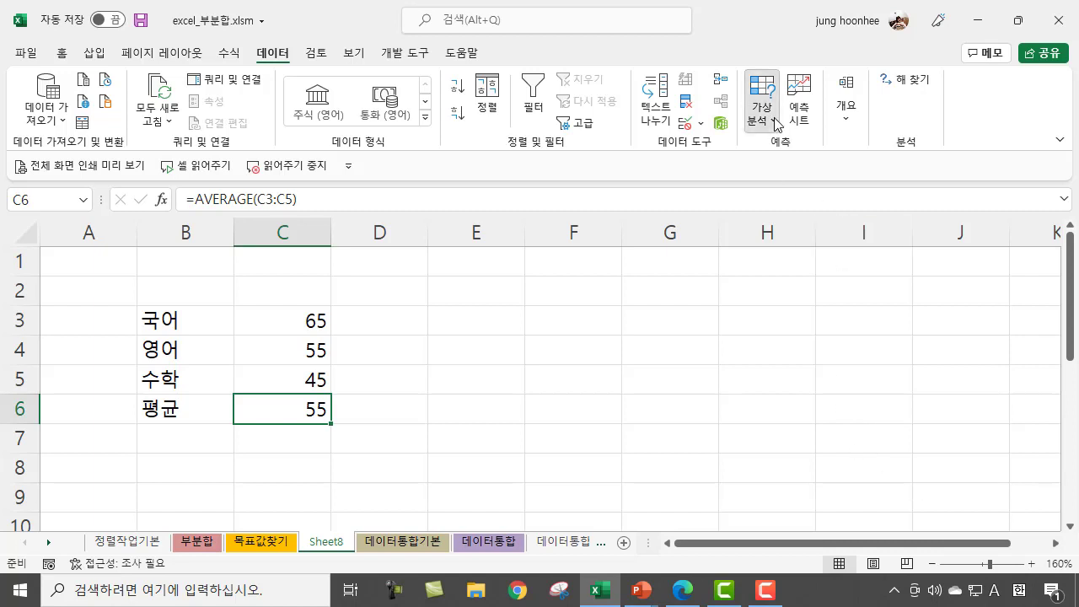
{"action": "left_click", "coordinate": [814, 170]}
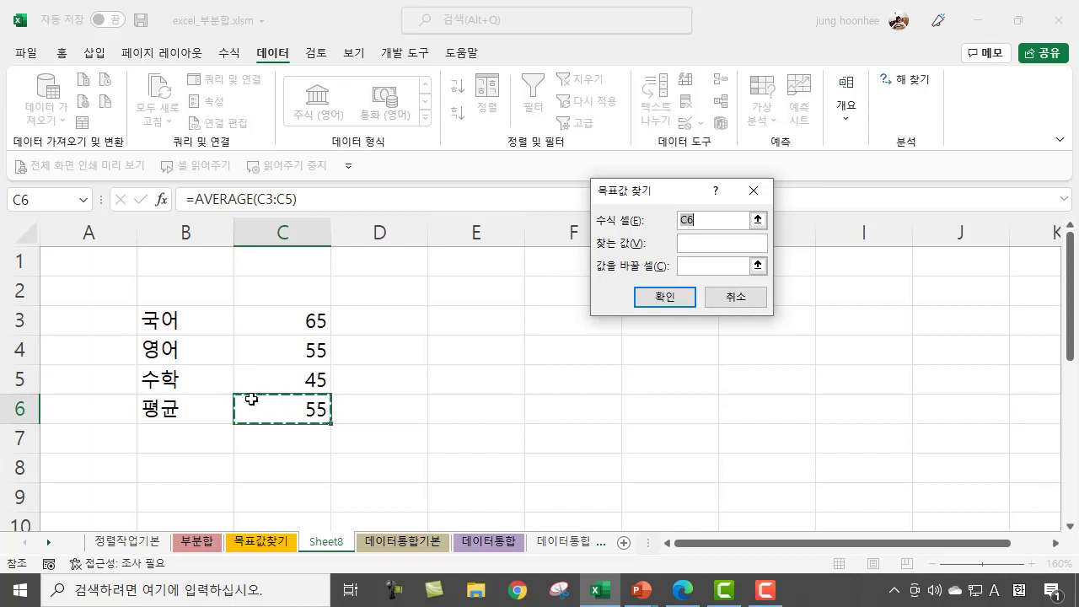
{"action": "left_click", "coordinate": [718, 242]}
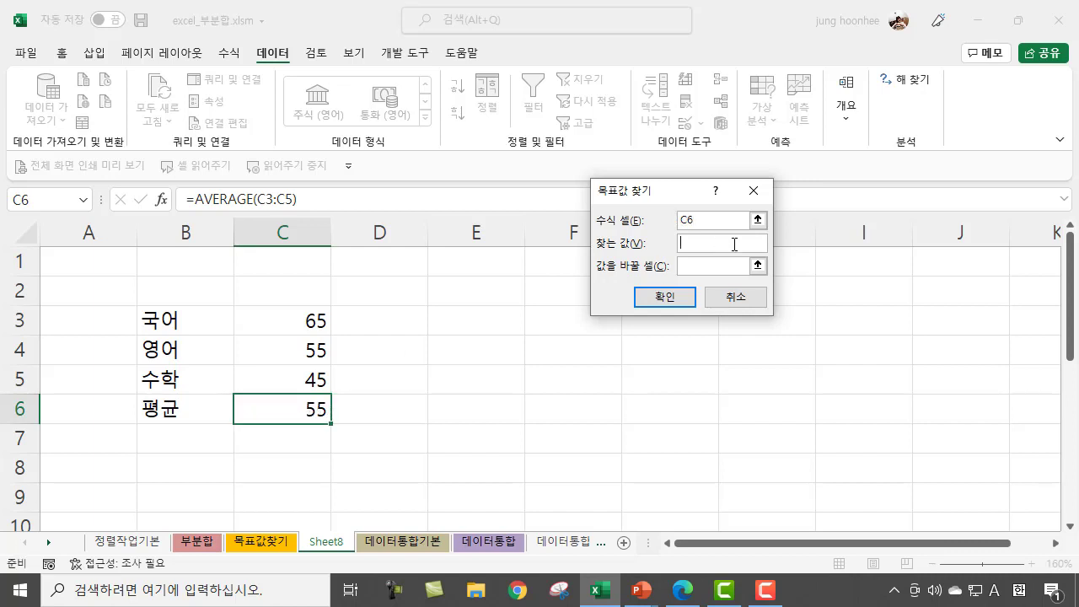
{"action": "type", "text": "65"}
{"action": "left_click", "coordinate": [717, 266]}
{"action": "left_click", "coordinate": [298, 347]}
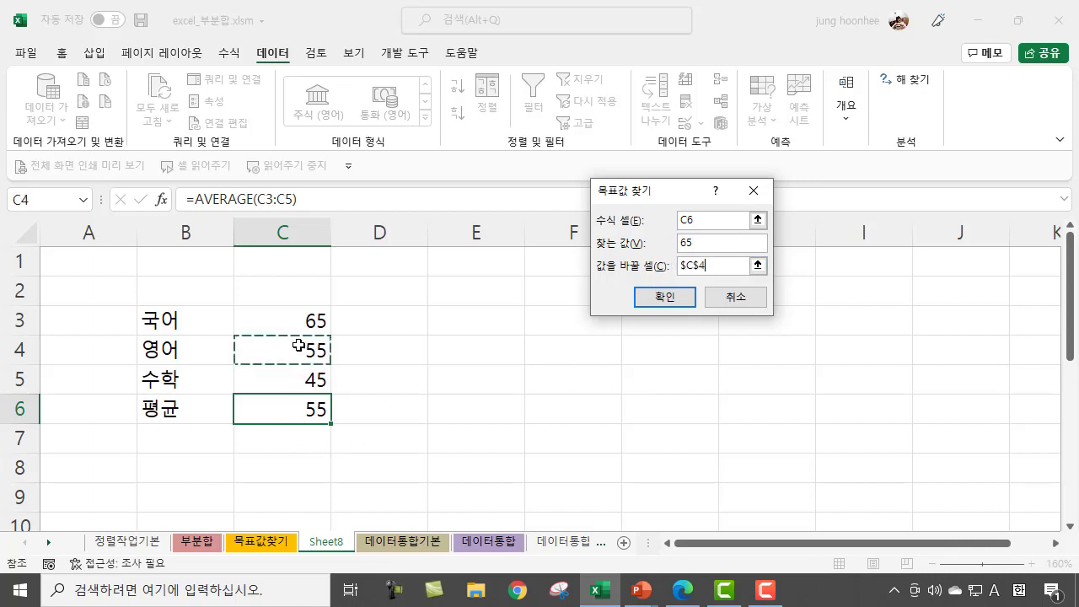
{"action": "left_click", "coordinate": [687, 298]}
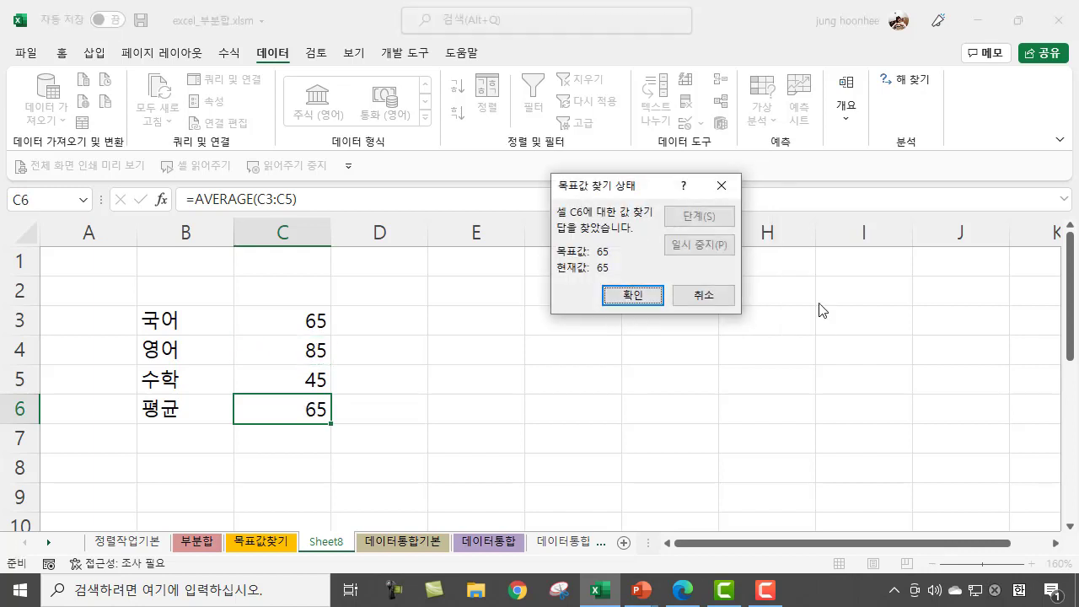
{"action": "left_click", "coordinate": [661, 296]}
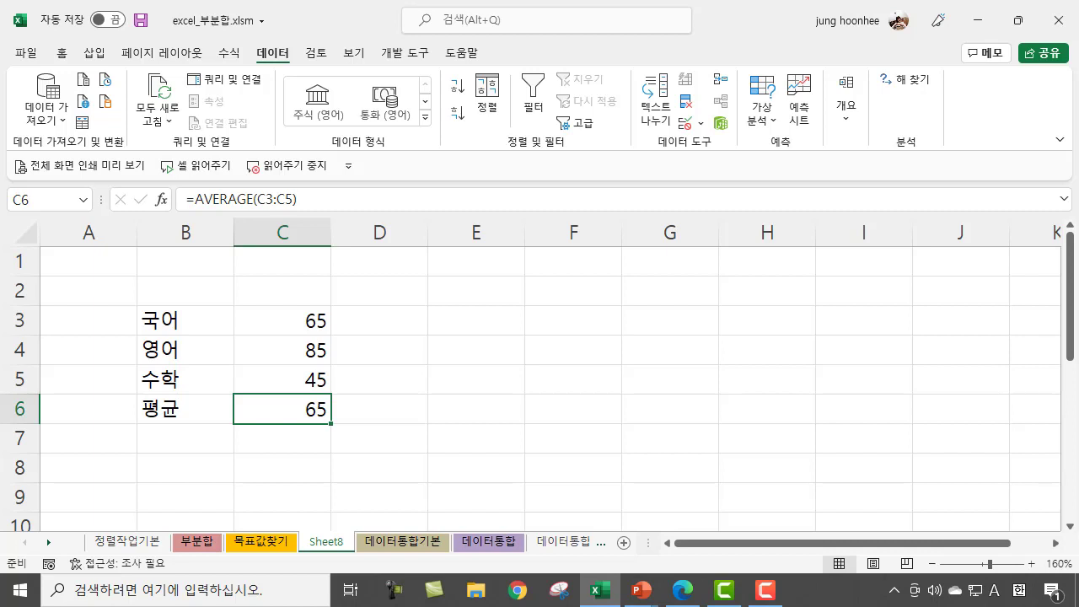
{"action": "left_click", "coordinate": [431, 463]}
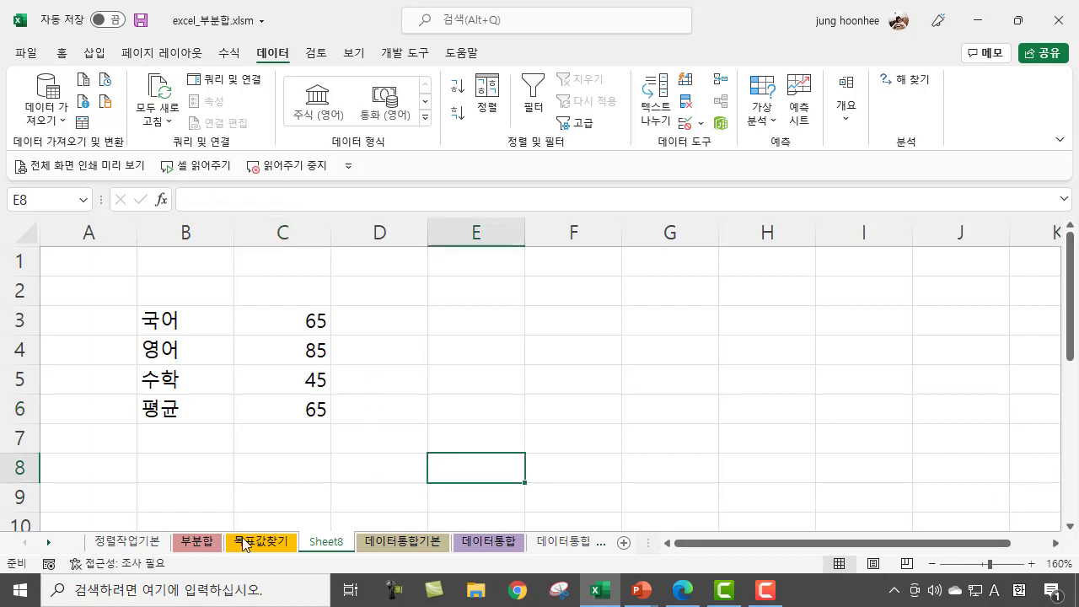
{"action": "left_click", "coordinate": [634, 421]}
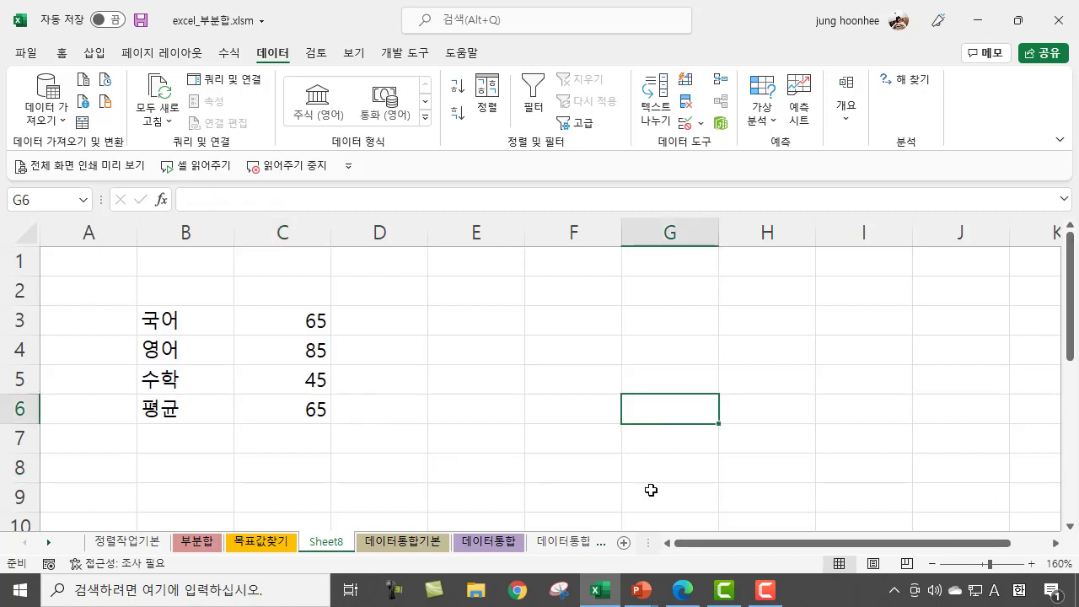
Step: Switch to the running PowerPoint slide show and advance from the 목표값 찾기 slide to the data consolidation exercise slide
{"action": "left_click", "coordinate": [641, 590]}
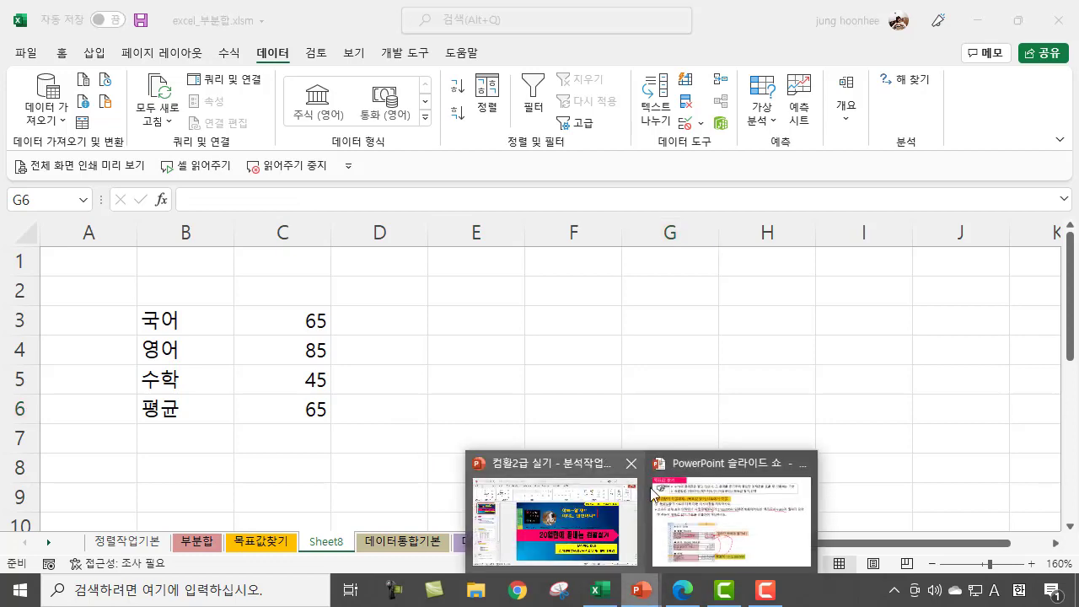
{"action": "left_click", "coordinate": [719, 521]}
{"action": "key", "text": "Page_Down"}
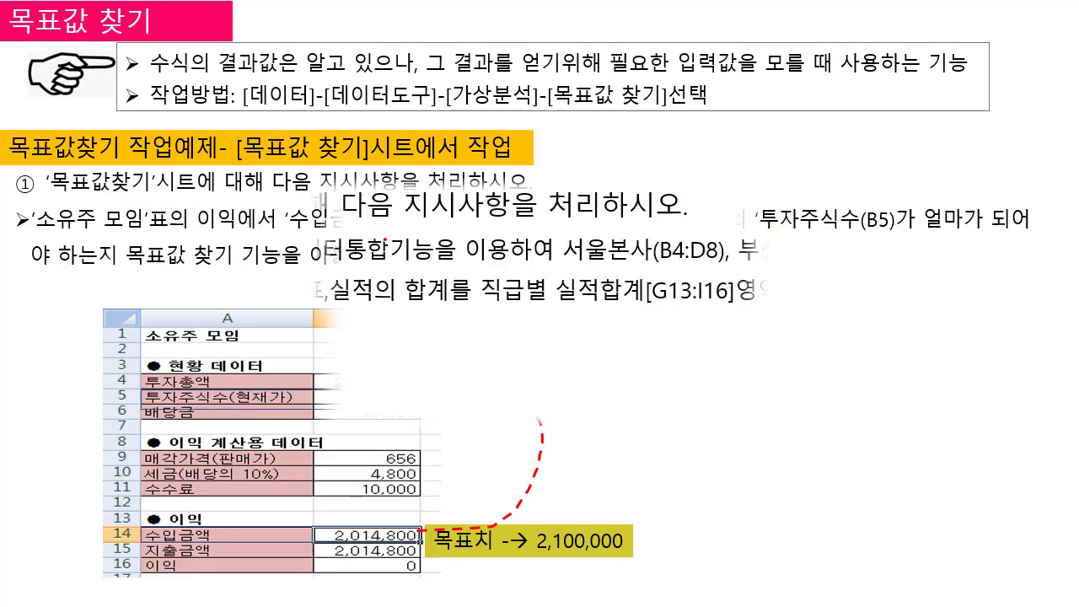
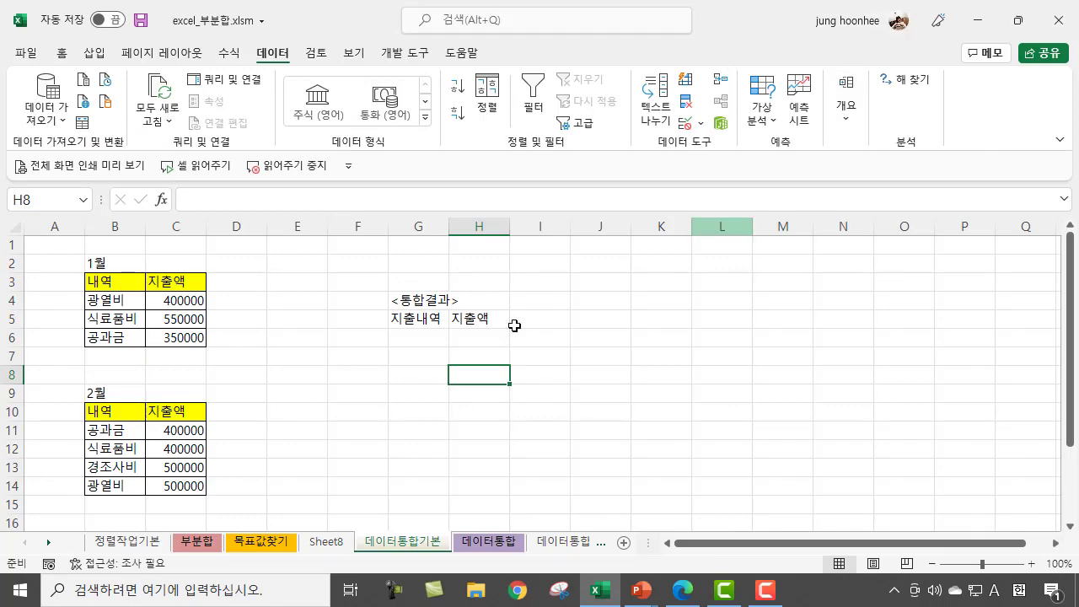
Step: Open the 데이터통합 sheet and examine the 사원 rows and their 목표 values in the three regional tables against the 직급별 실적 합계 table
{"action": "left_click", "coordinate": [497, 548]}
{"action": "left_click", "coordinate": [762, 397]}
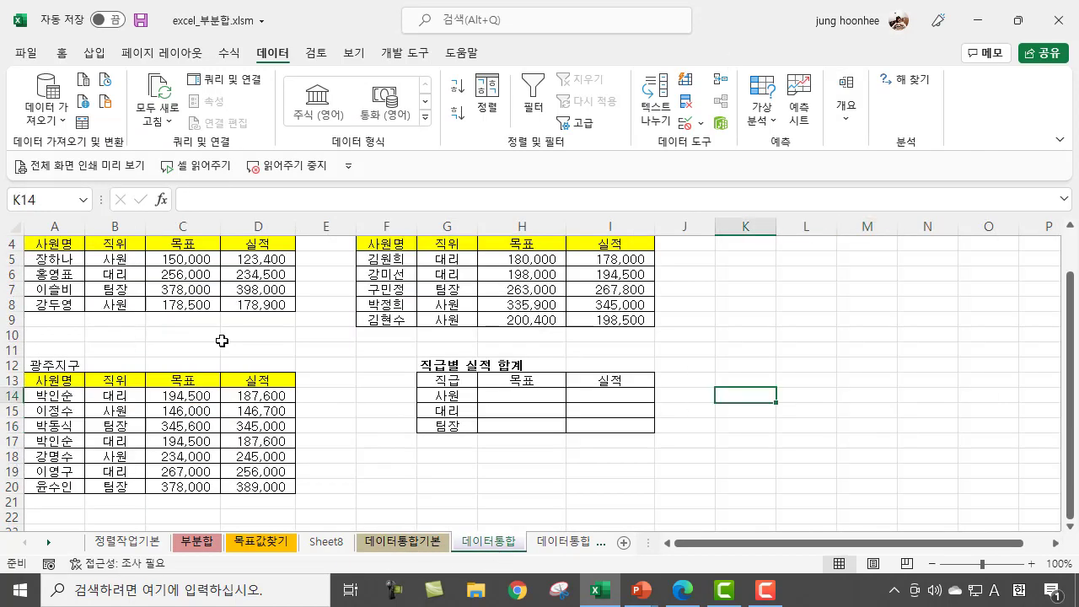
{"action": "scroll", "coordinate": [429, 468], "scroll_direction": "up", "scroll_amount": 1}
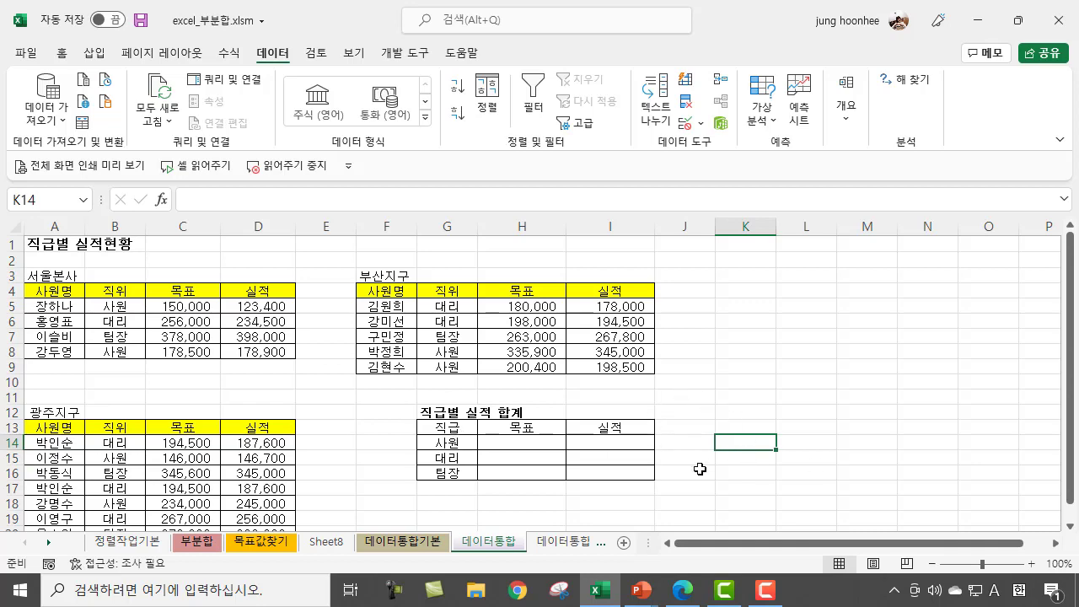
{"action": "scroll", "coordinate": [661, 471], "scroll_direction": "up", "scroll_amount": 2, "text": "ctrl"}
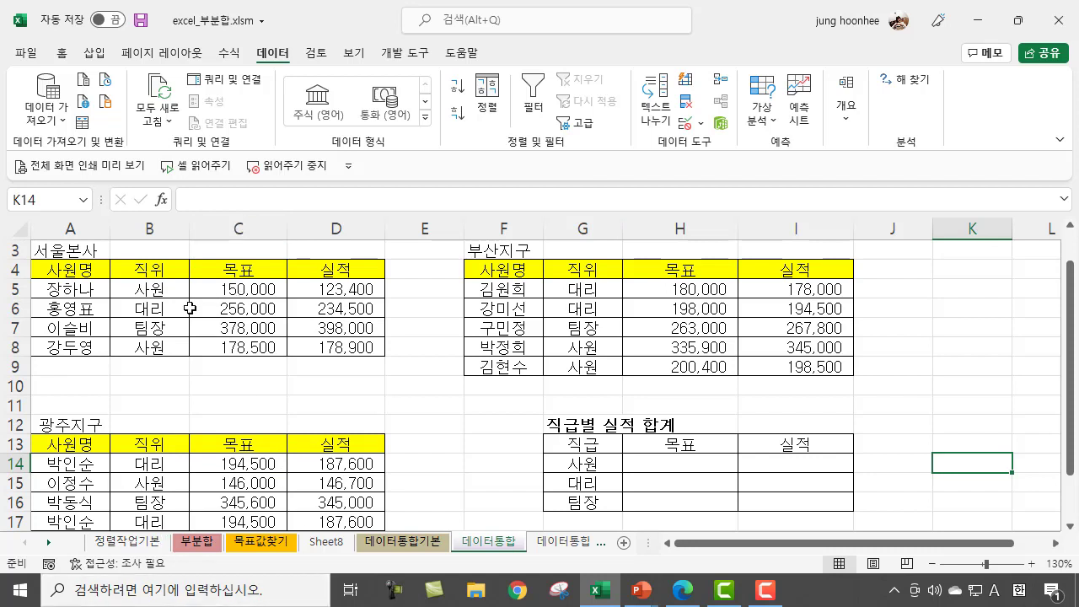
{"action": "left_click", "coordinate": [139, 292]}
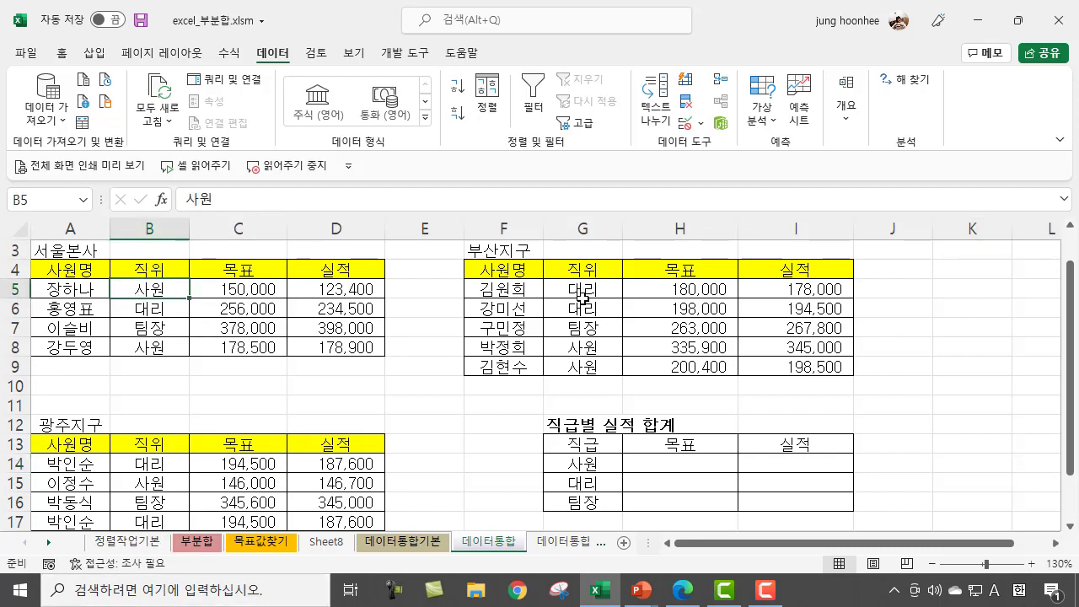
{"action": "left_click", "coordinate": [586, 348]}
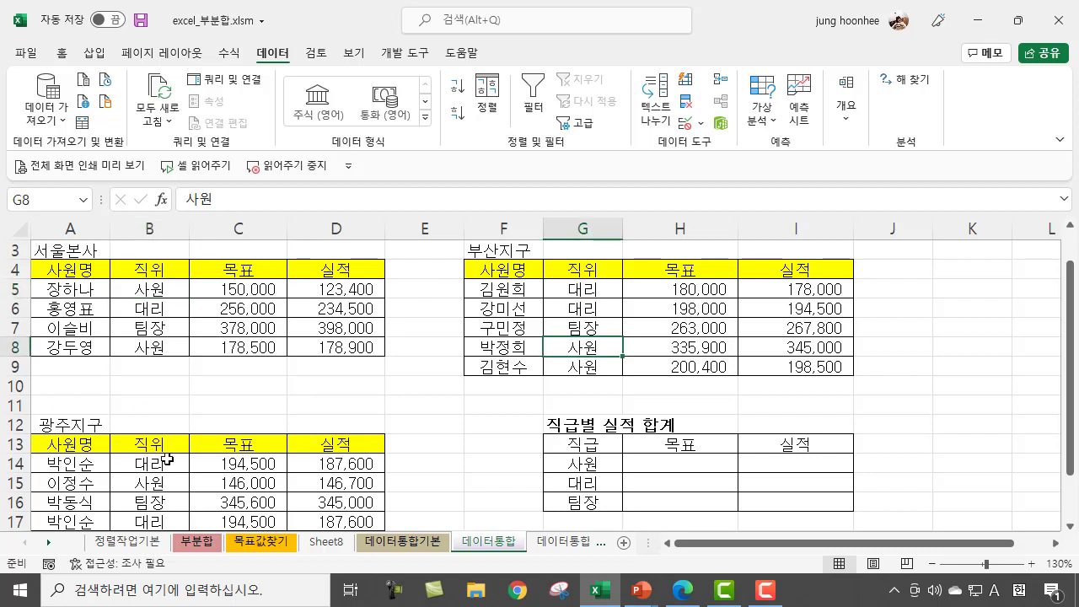
{"action": "left_click", "coordinate": [151, 487]}
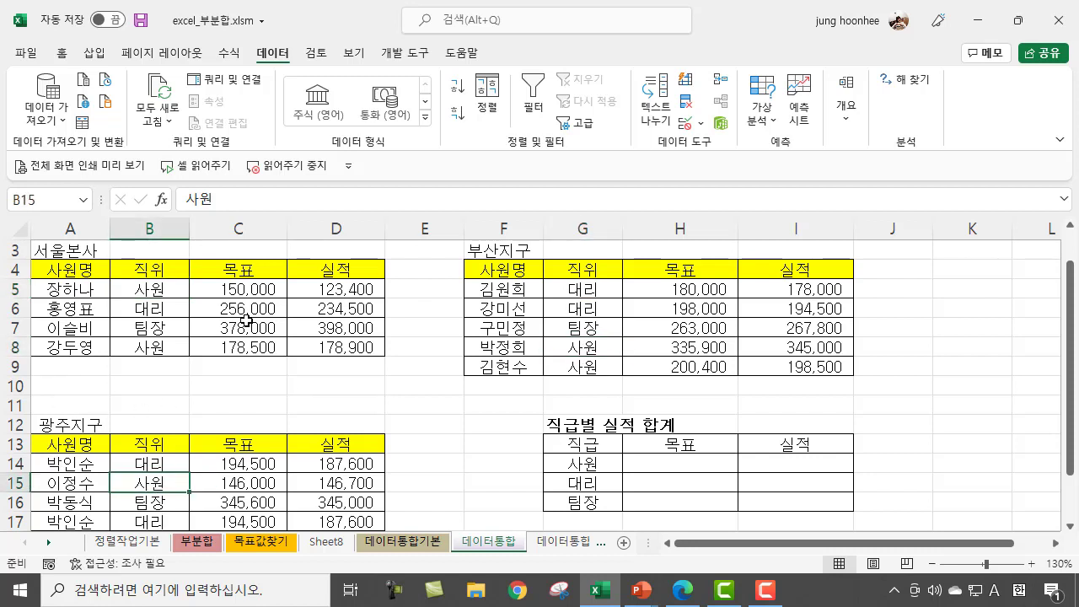
{"action": "left_click", "coordinate": [251, 288]}
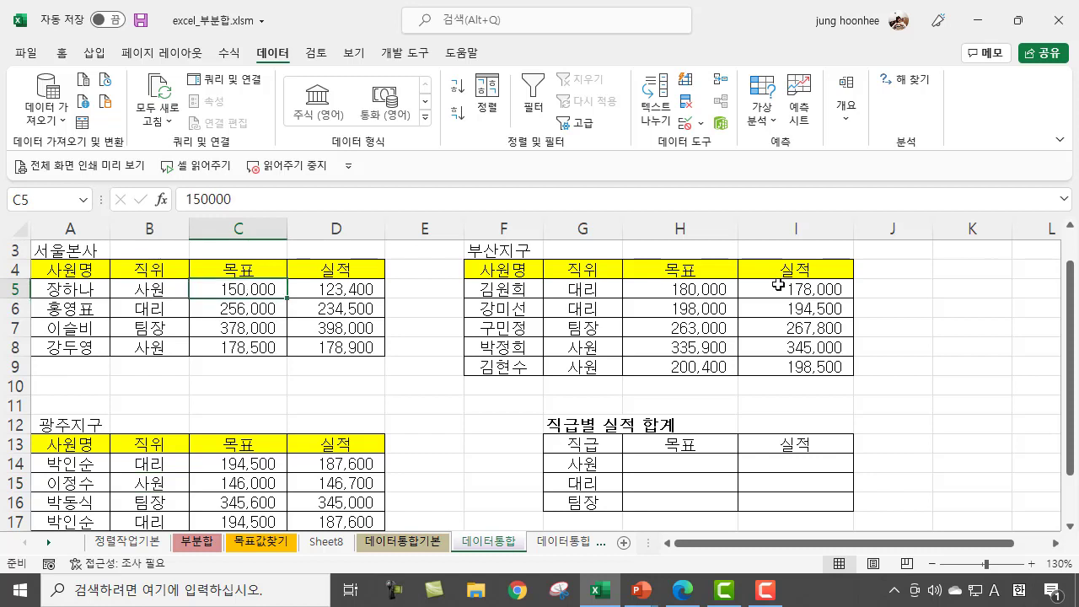
{"action": "left_click", "coordinate": [687, 346]}
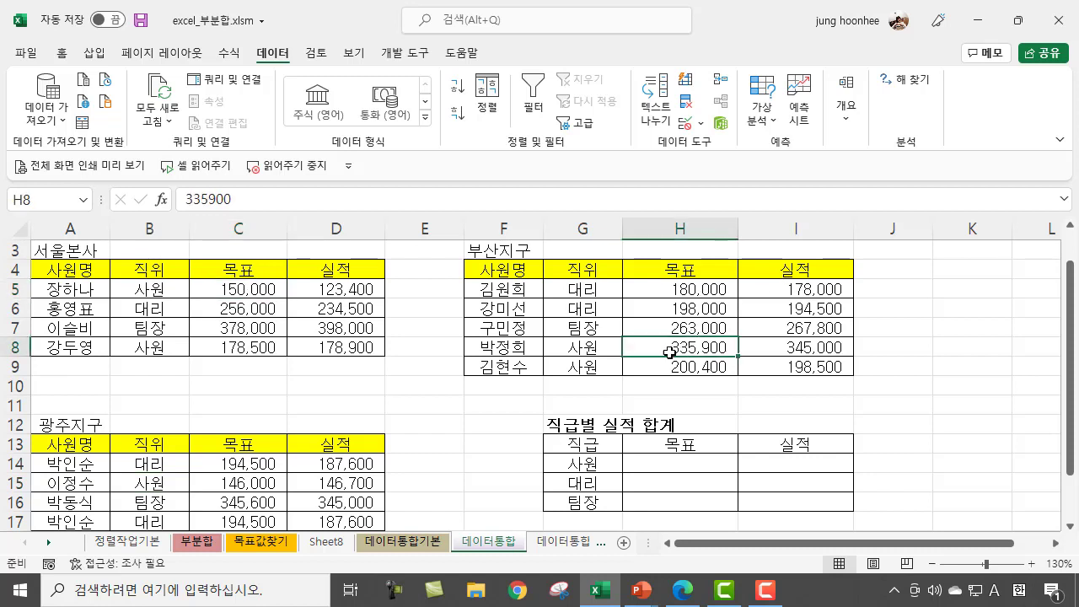
{"action": "left_click", "coordinate": [237, 487]}
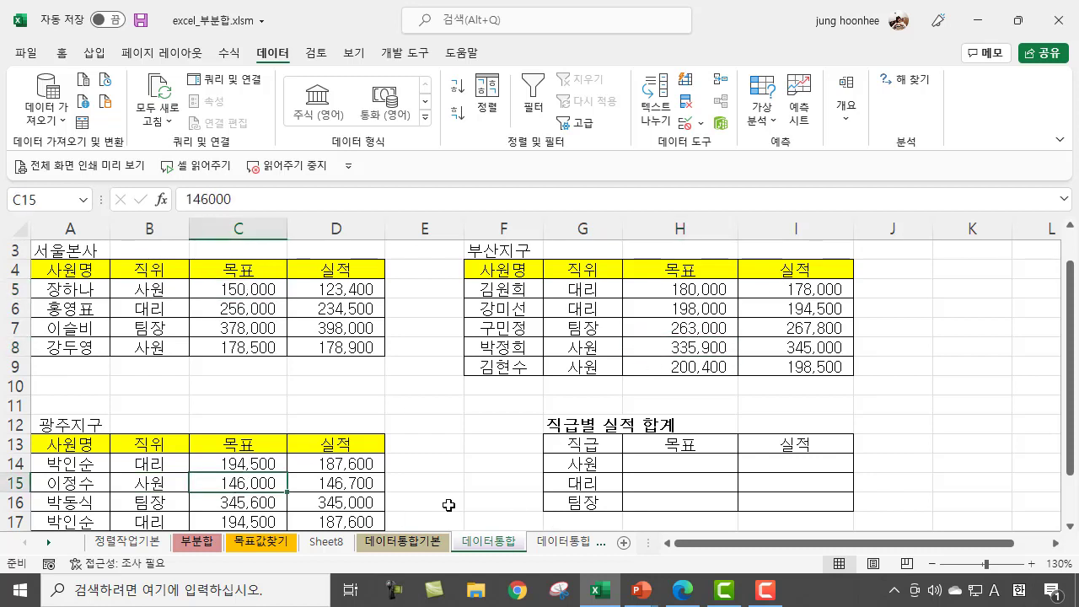
{"action": "left_click", "coordinate": [590, 463]}
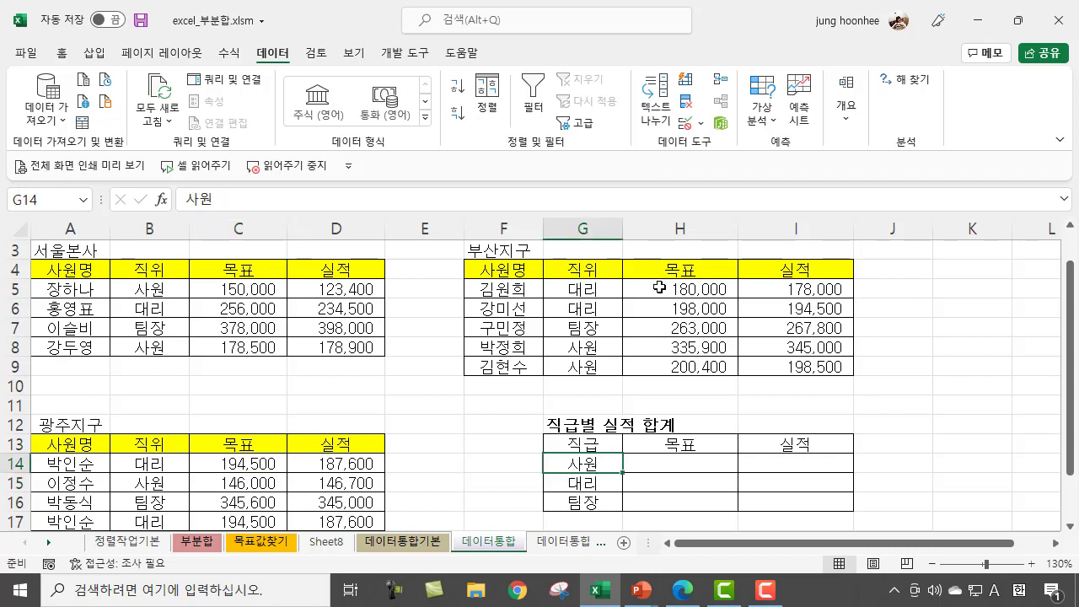
{"action": "left_click", "coordinate": [680, 466]}
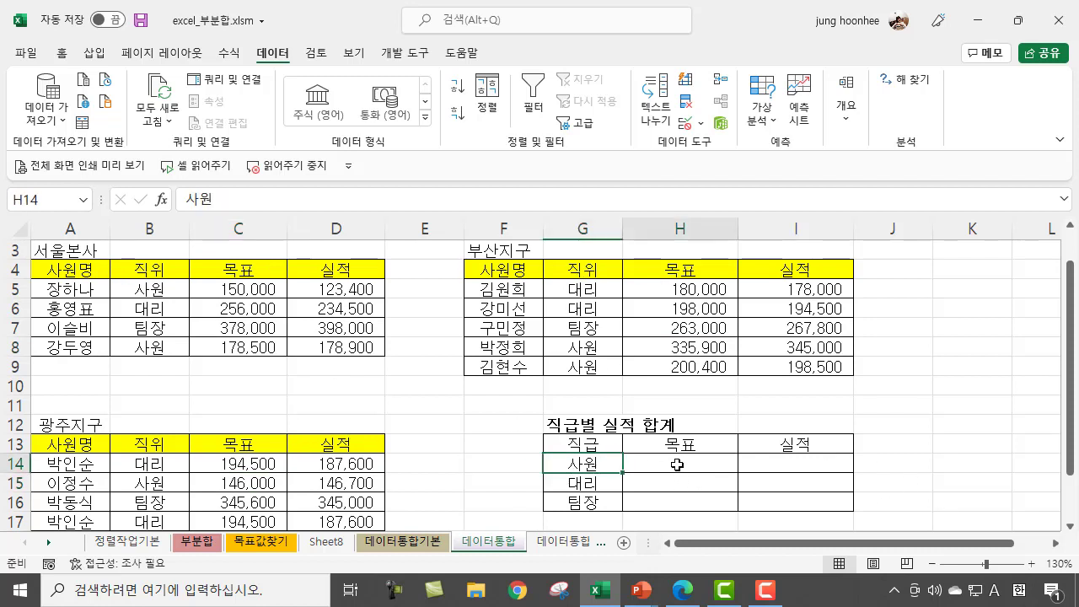
{"action": "left_click", "coordinate": [588, 466]}
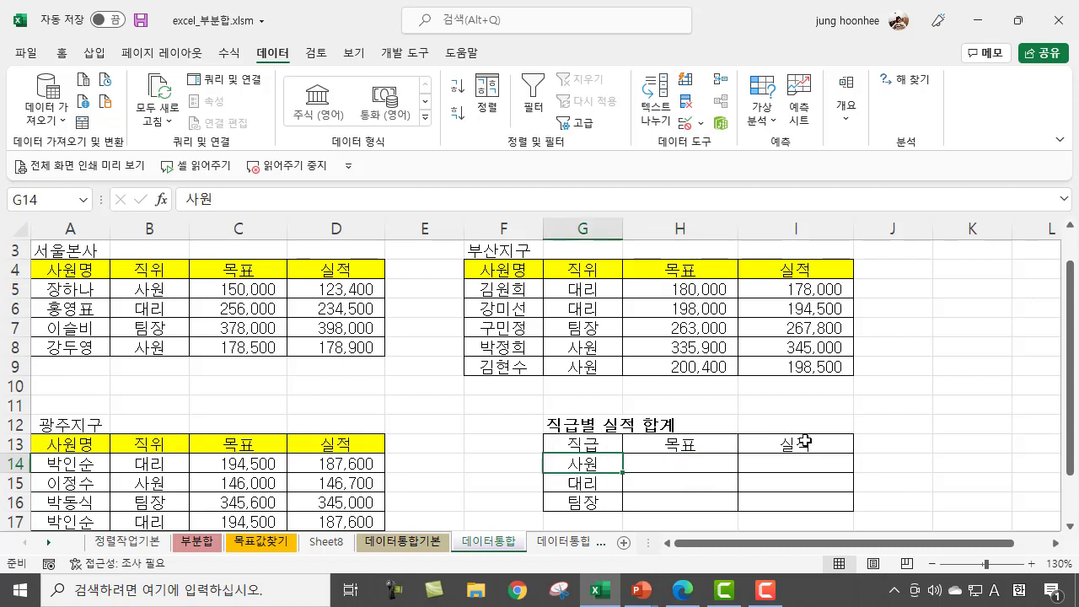
Step: Examine the 실적 values of the 사원 rows in the three regional tables and the matching 실적 column in 직급별 실적 합계
{"action": "left_click", "coordinate": [799, 442]}
{"action": "left_click", "coordinate": [800, 469]}
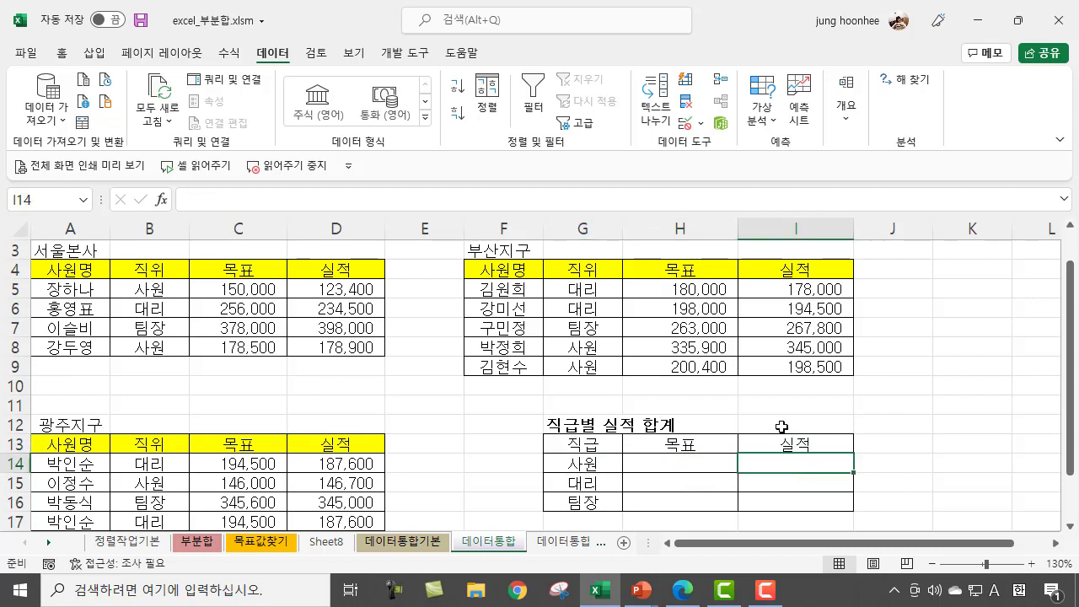
{"action": "left_click", "coordinate": [807, 347]}
{"action": "left_click", "coordinate": [807, 365]}
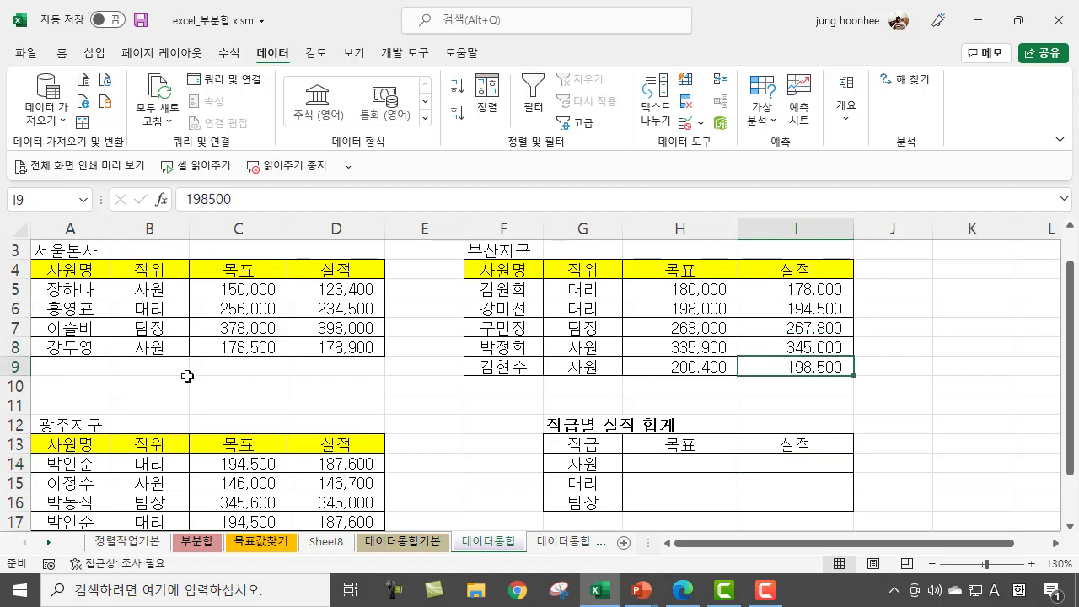
{"action": "left_click", "coordinate": [351, 290]}
{"action": "left_click", "coordinate": [347, 352]}
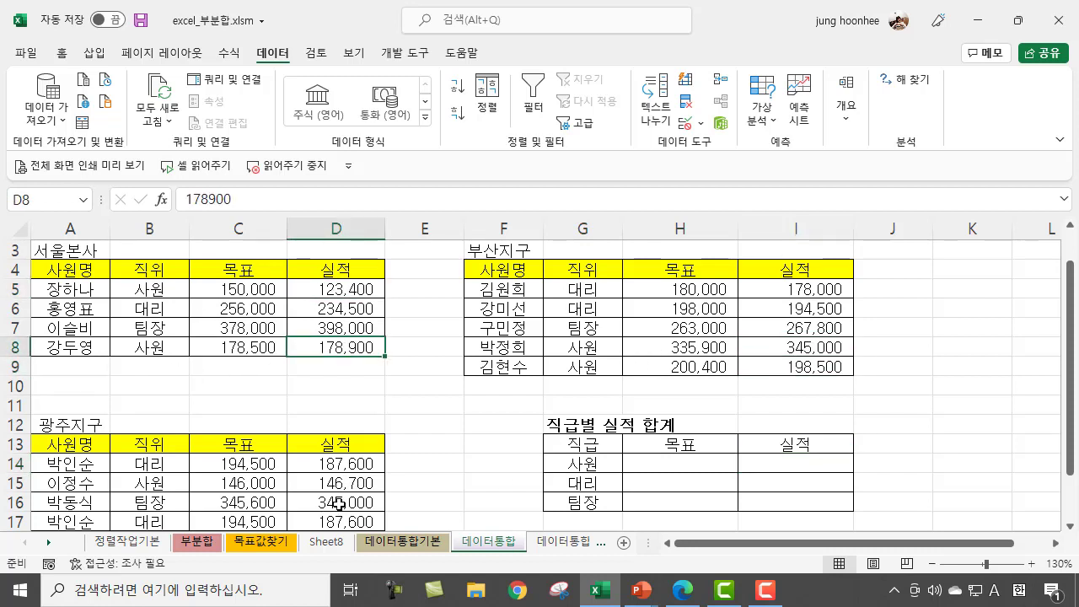
{"action": "left_click", "coordinate": [348, 482]}
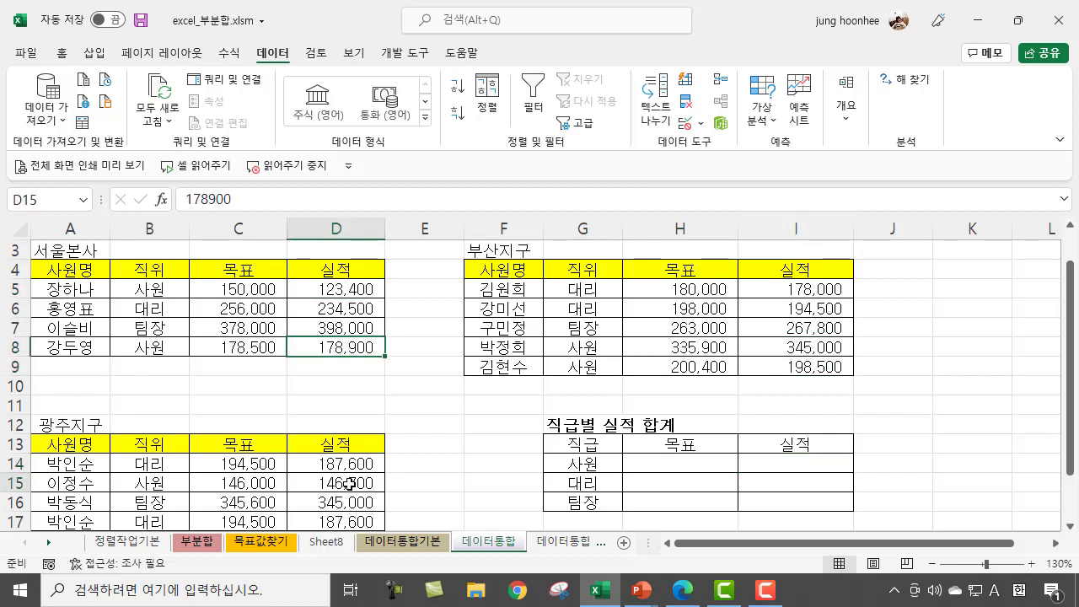
{"action": "left_click", "coordinate": [793, 464]}
{"action": "left_click", "coordinate": [965, 426]}
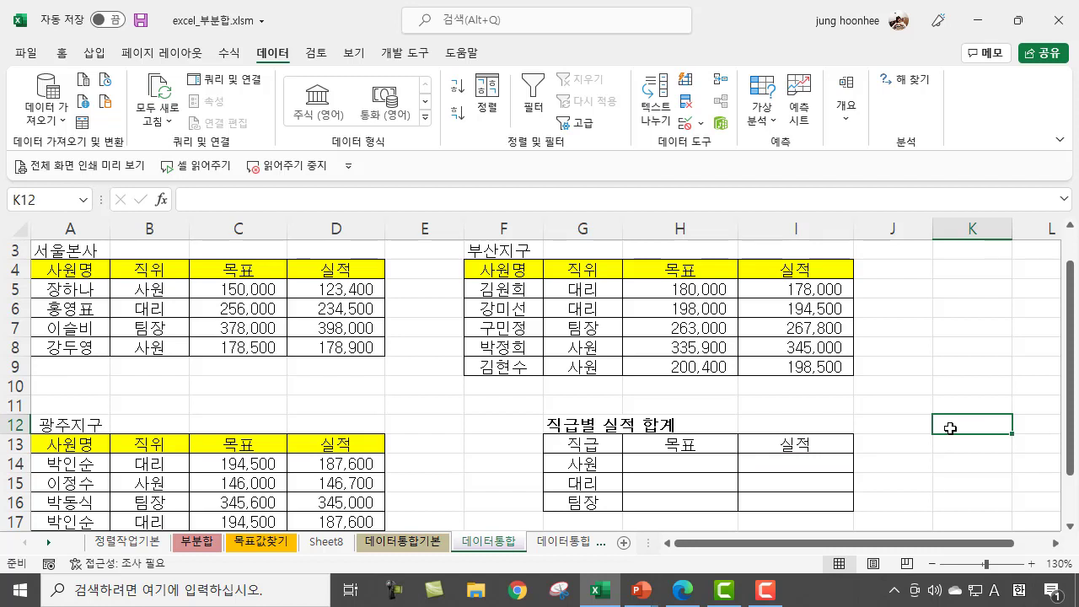
{"action": "left_click", "coordinate": [486, 455]}
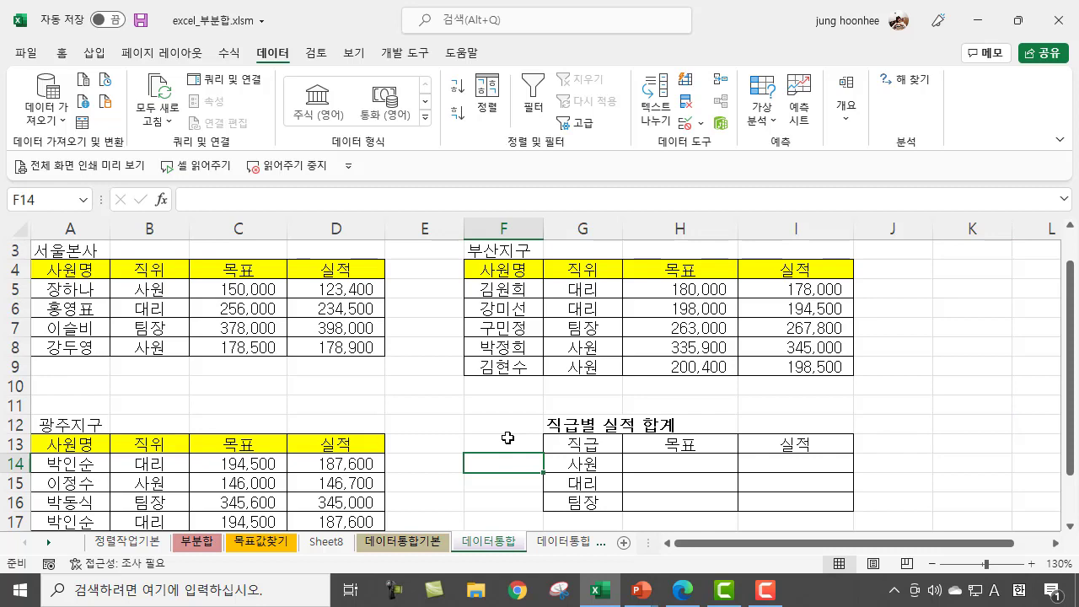
Step: Open the 데이터통합기본 sheet and examine the 내역 items and 지출액 amounts in the 1월 and 2월 expense tables
{"action": "left_click", "coordinate": [431, 548]}
{"action": "left_click", "coordinate": [364, 343]}
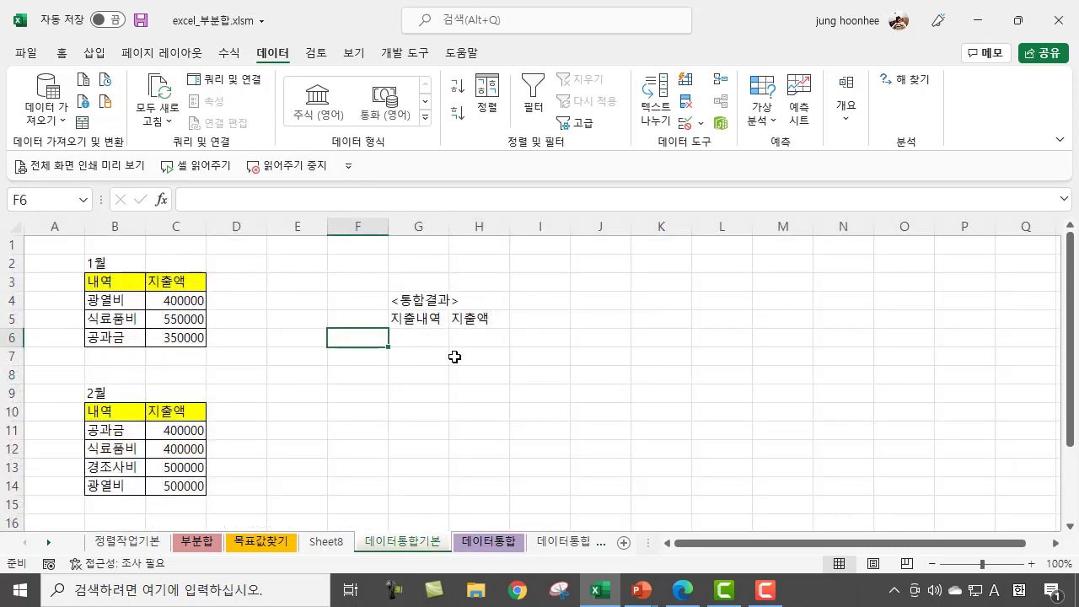
{"action": "scroll", "coordinate": [543, 380], "scroll_direction": "up", "scroll_amount": 1, "text": "ctrl"}
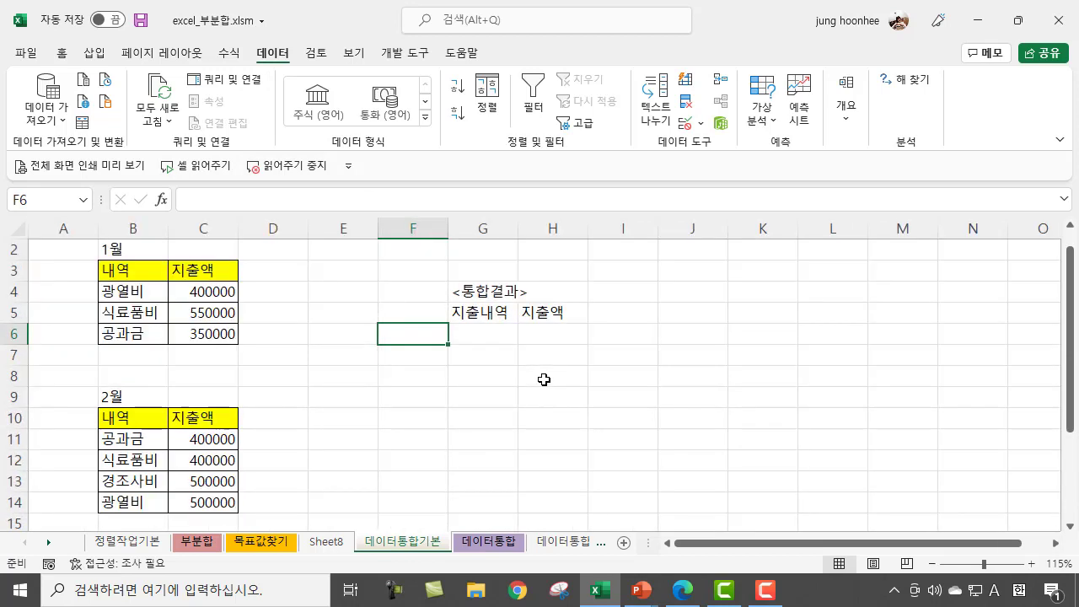
{"action": "left_click_drag", "start_coordinate": [112, 270], "coordinate": [211, 272]}
{"action": "left_click", "coordinate": [131, 292]}
{"action": "left_click", "coordinate": [133, 314]}
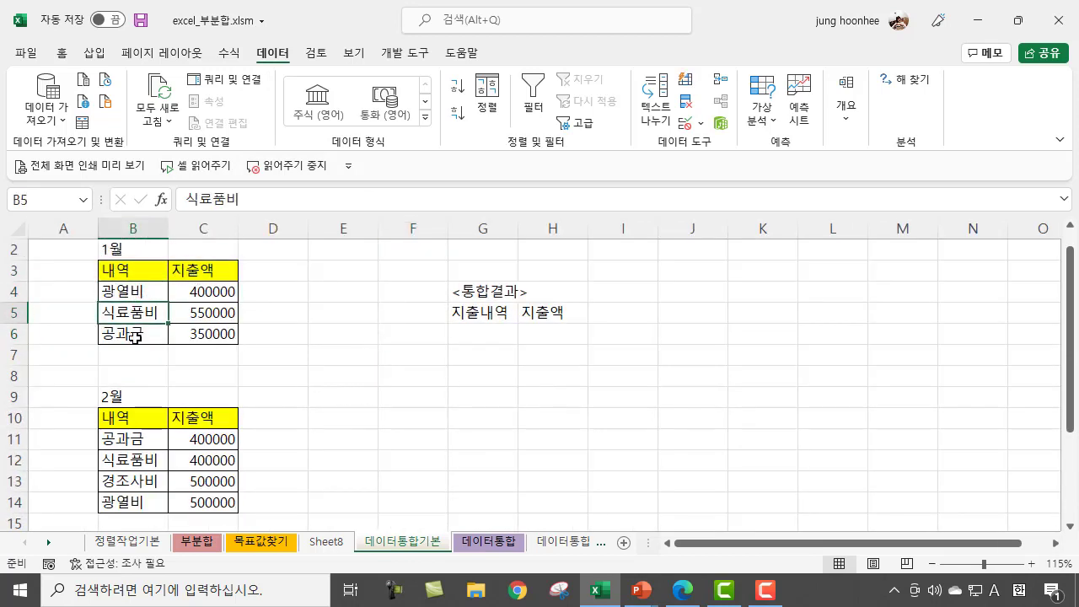
{"action": "left_click", "coordinate": [135, 334]}
{"action": "left_click", "coordinate": [118, 270]}
{"action": "left_click_drag", "start_coordinate": [118, 271], "coordinate": [218, 334]}
{"action": "left_click", "coordinate": [135, 418]}
{"action": "left_click_drag", "start_coordinate": [190, 421], "coordinate": [228, 503]}
{"action": "left_click", "coordinate": [175, 271]}
{"action": "left_click", "coordinate": [186, 438]}
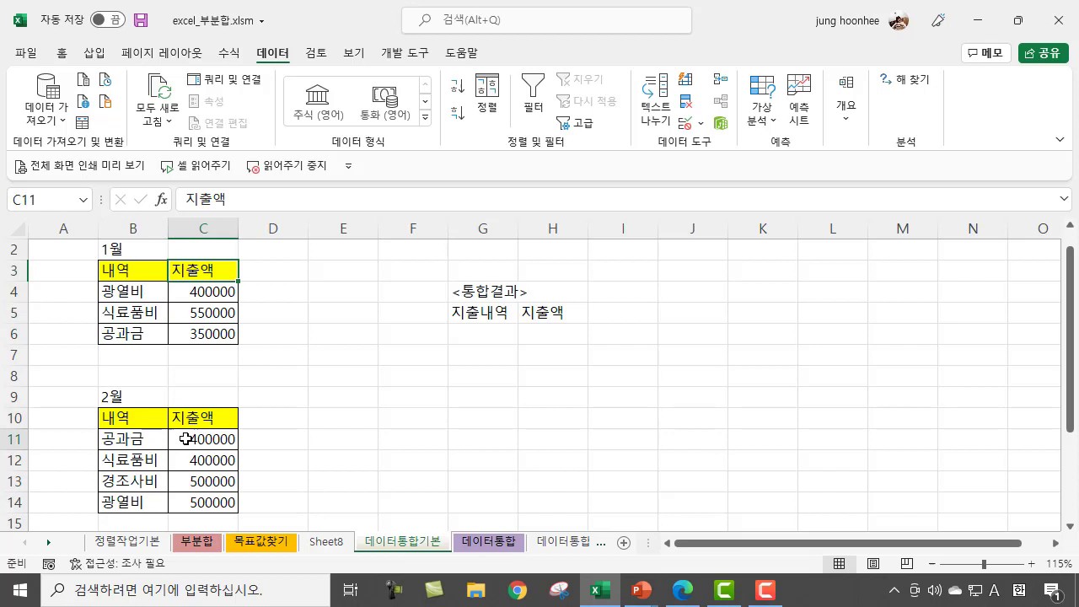
Step: Examine the 지출내역 and 지출액 headings of the 통합결과 area and the cells beneath them
{"action": "left_click", "coordinate": [480, 334]}
{"action": "left_click", "coordinate": [478, 313]}
{"action": "left_click", "coordinate": [554, 310]}
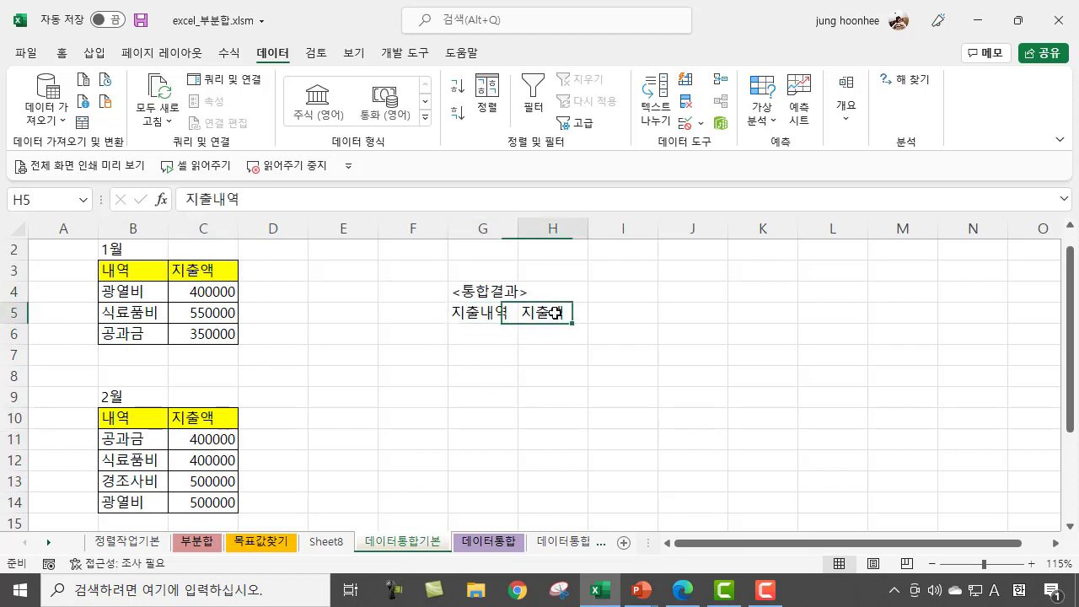
{"action": "left_click", "coordinate": [477, 332]}
{"action": "left_click", "coordinate": [477, 355]}
{"action": "left_click", "coordinate": [476, 384]}
{"action": "left_click", "coordinate": [607, 361]}
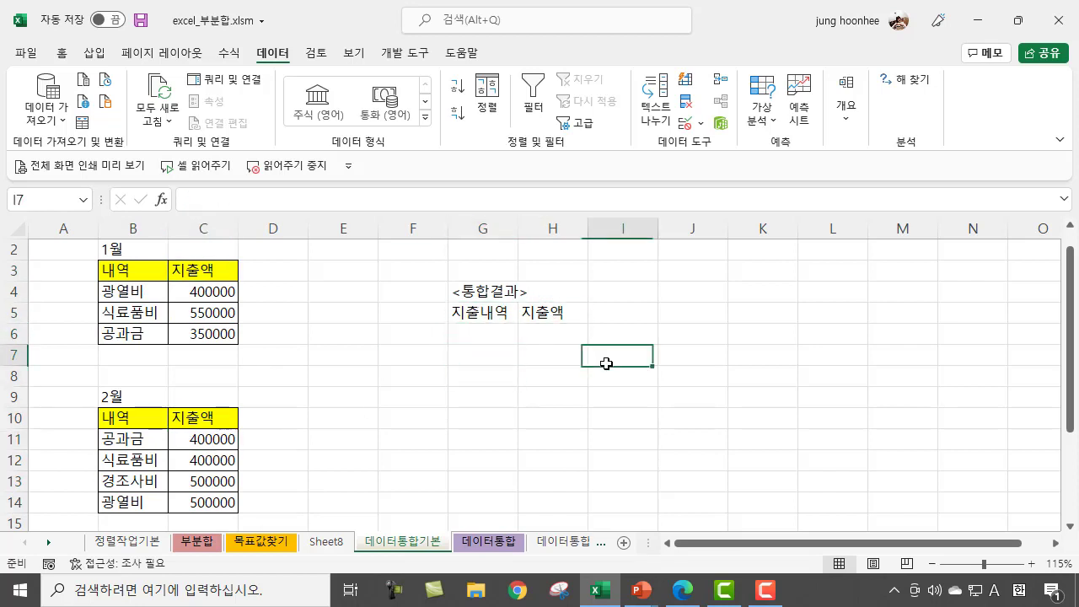
{"action": "left_click", "coordinate": [675, 354]}
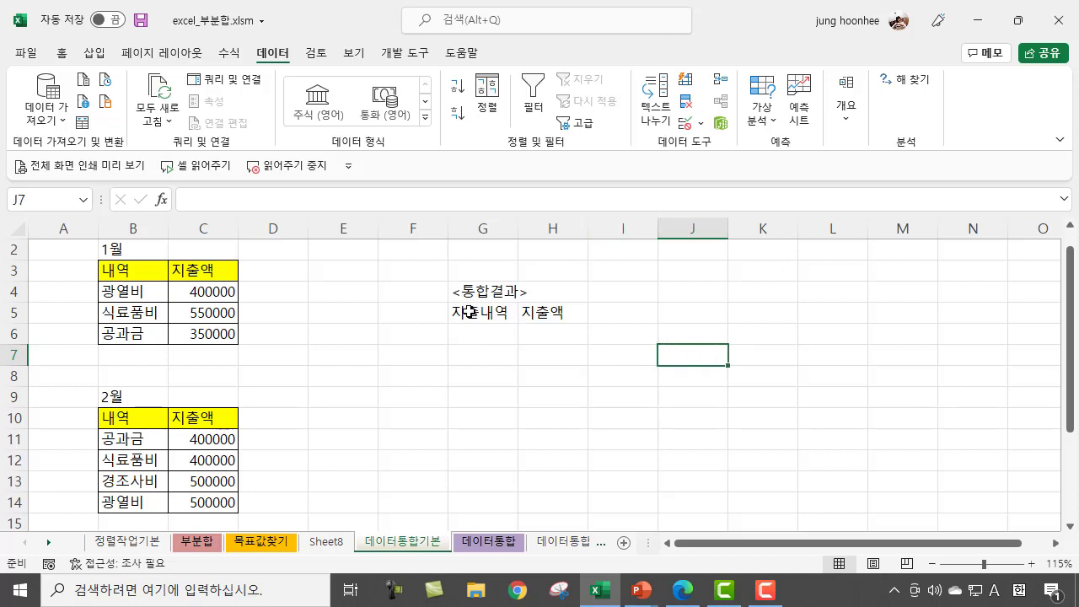
{"action": "left_click_drag", "start_coordinate": [470, 311], "coordinate": [551, 385]}
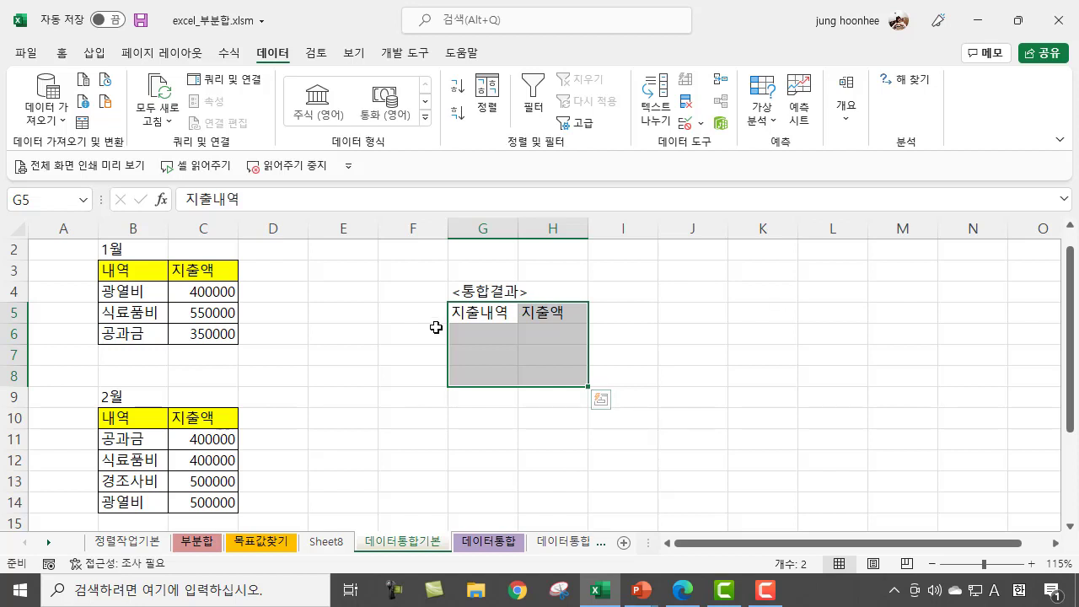
Step: Start a data consolidation at cell G5 of the 통합결과 area with 합계 as the function
{"action": "left_click", "coordinate": [475, 314]}
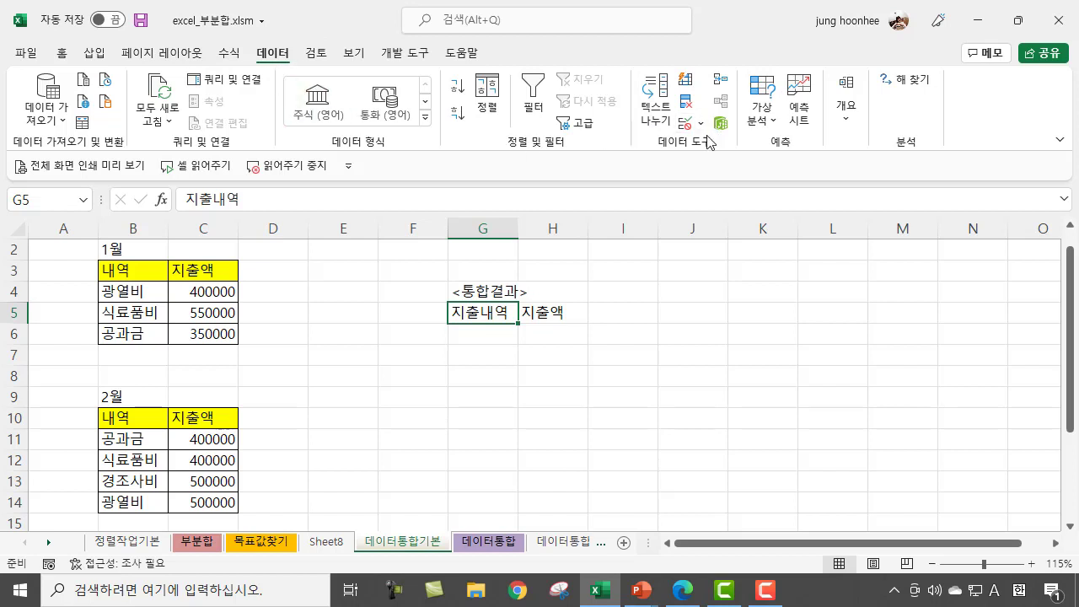
{"action": "left_click", "coordinate": [719, 82]}
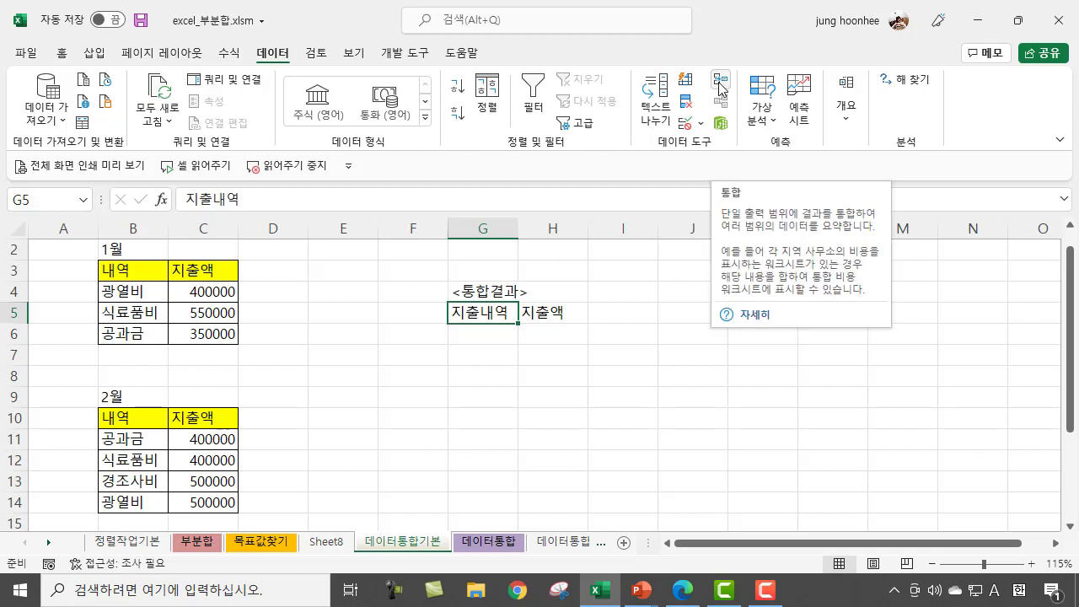
{"action": "left_click", "coordinate": [719, 83]}
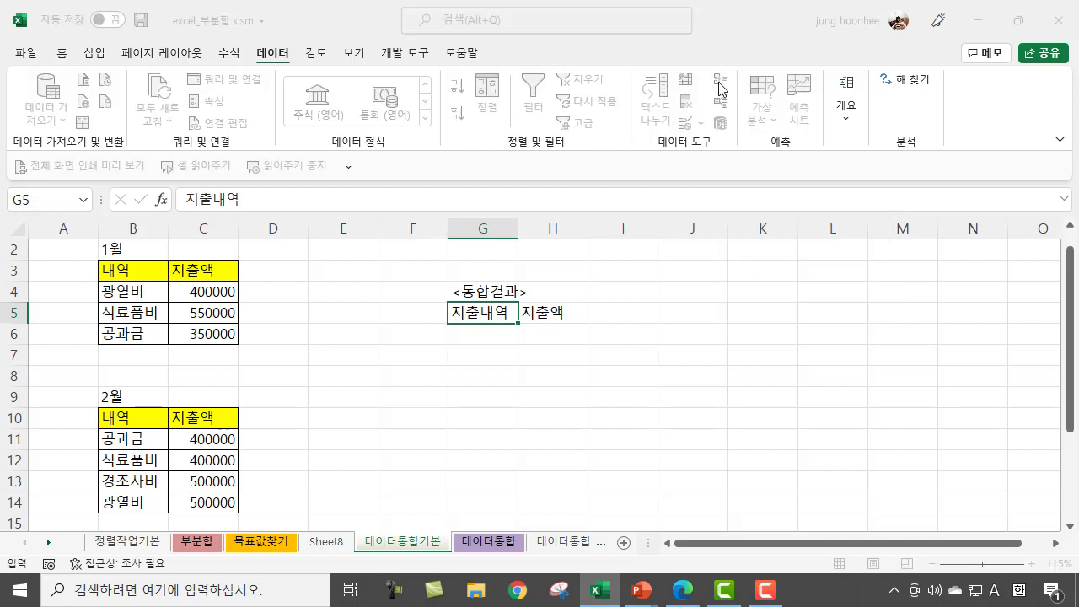
{"action": "left_click_drag", "start_coordinate": [546, 124], "coordinate": [673, 182]}
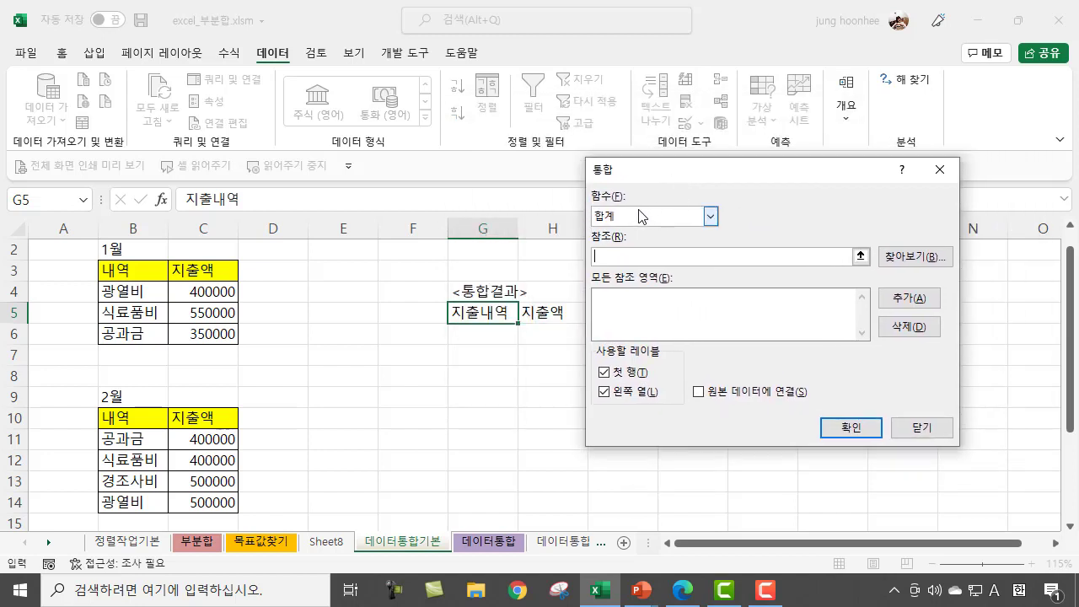
{"action": "left_click", "coordinate": [711, 217]}
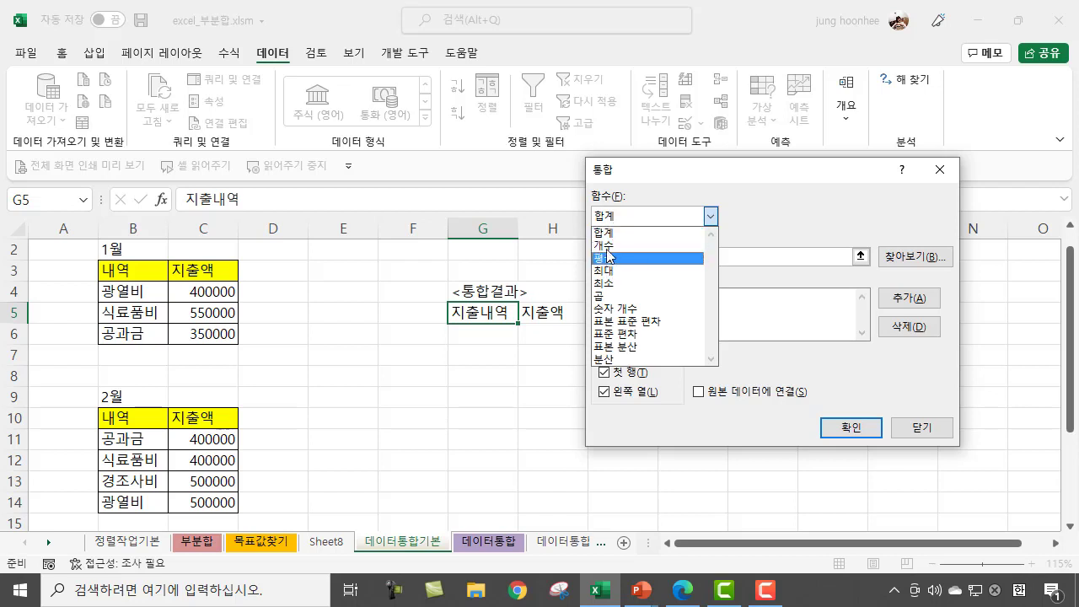
{"action": "left_click", "coordinate": [607, 234]}
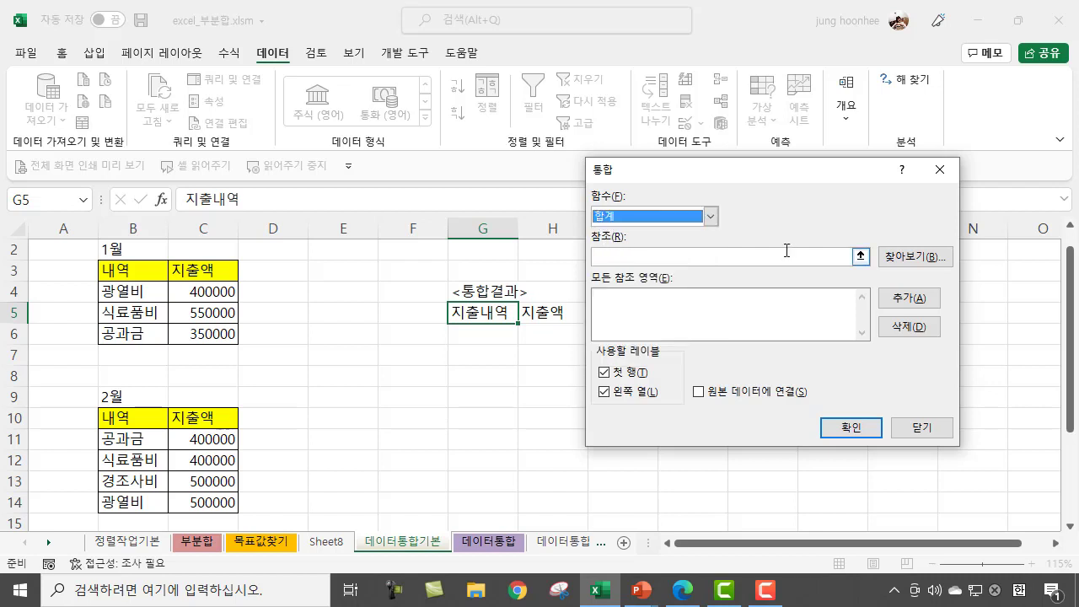
Step: Add the 1월 table B3:C6 and the 2월 table B10:C14 as consolidation reference ranges
{"action": "left_click", "coordinate": [624, 259]}
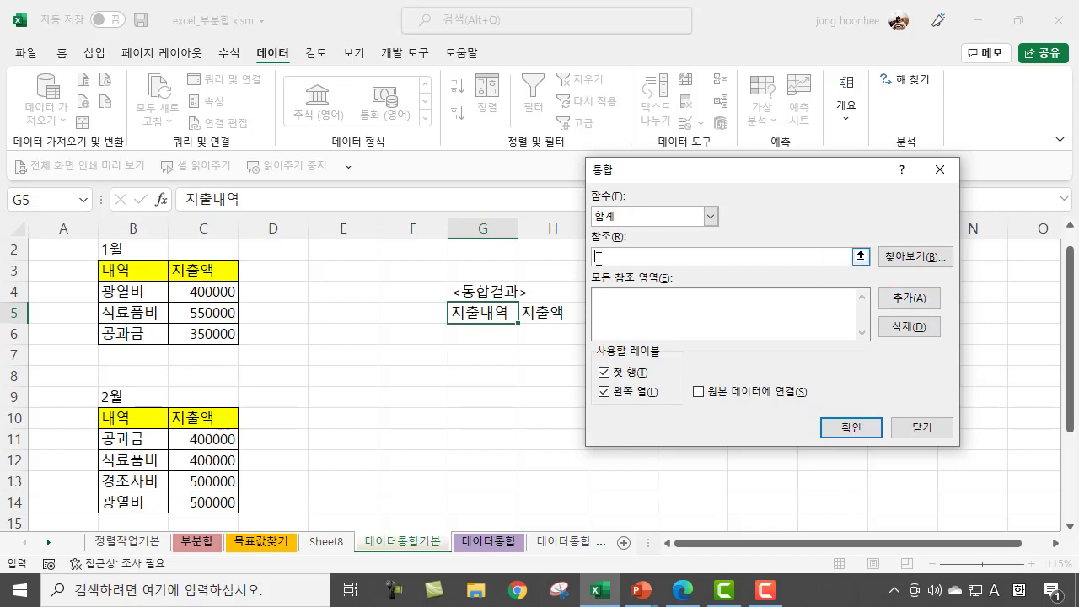
{"action": "left_click_drag", "start_coordinate": [116, 270], "coordinate": [198, 334]}
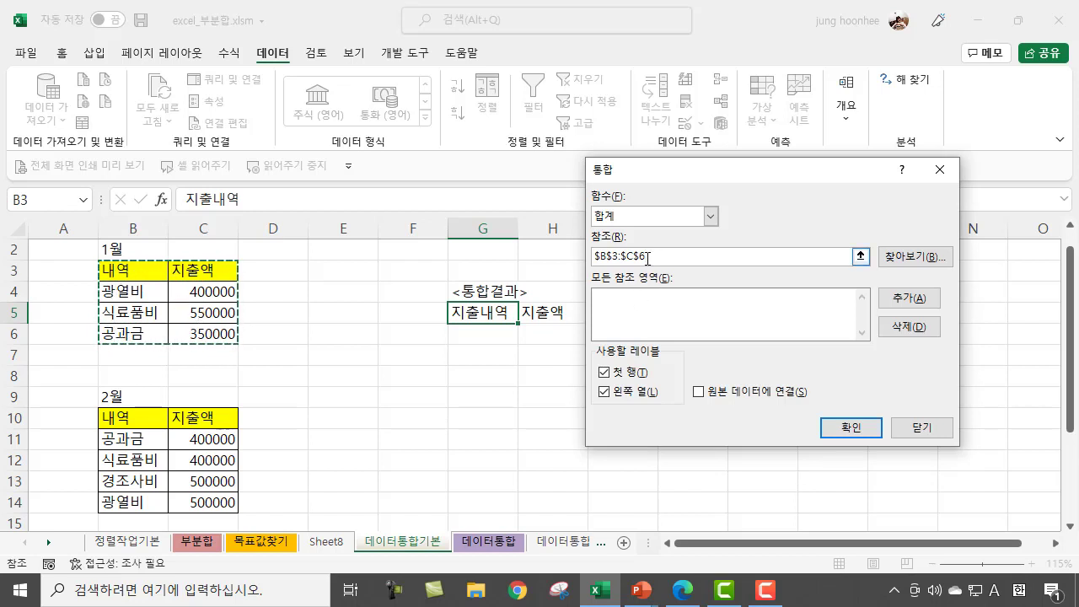
{"action": "left_click", "coordinate": [900, 309]}
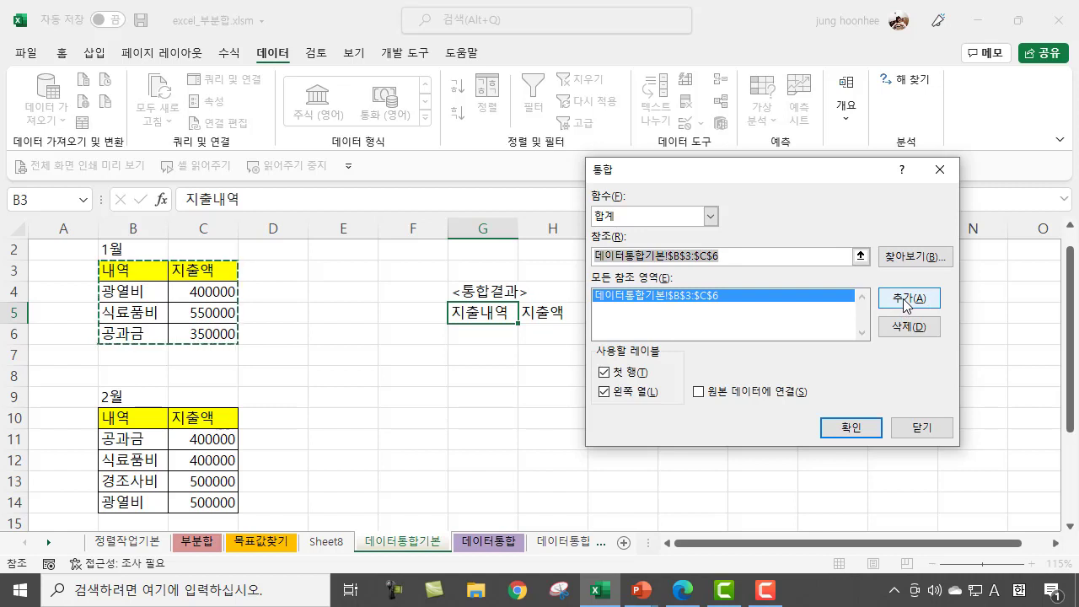
{"action": "left_click", "coordinate": [110, 418]}
{"action": "left_click_drag", "start_coordinate": [111, 418], "coordinate": [212, 504]}
{"action": "left_click", "coordinate": [909, 298]}
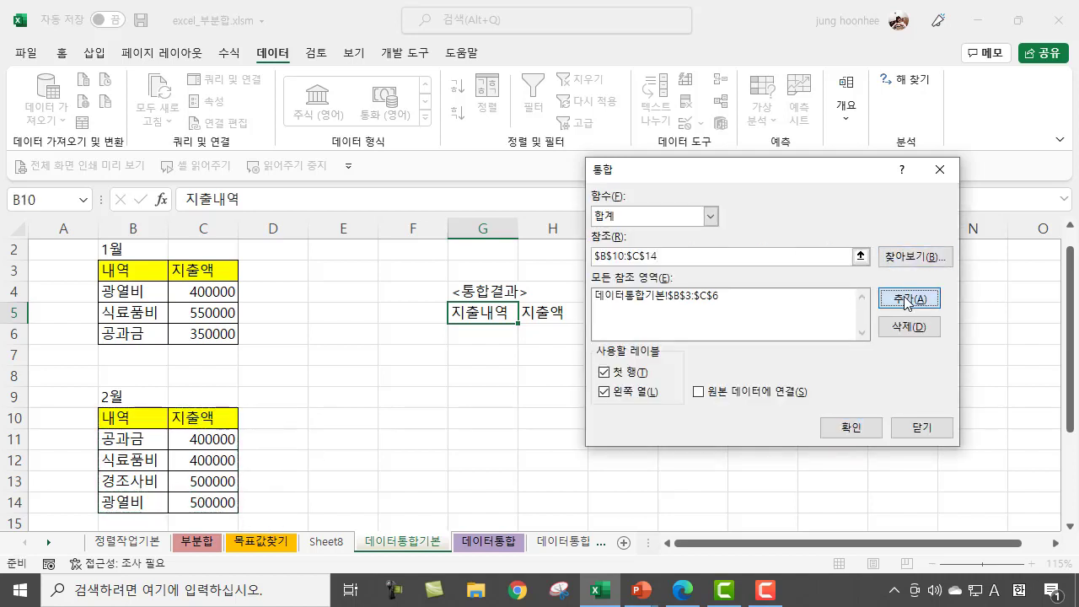
Step: Run the consolidation with the 첫 행 and 왼쪽 열 labels, without linking to the source data
{"action": "left_click_drag", "start_coordinate": [730, 169], "coordinate": [779, 169]}
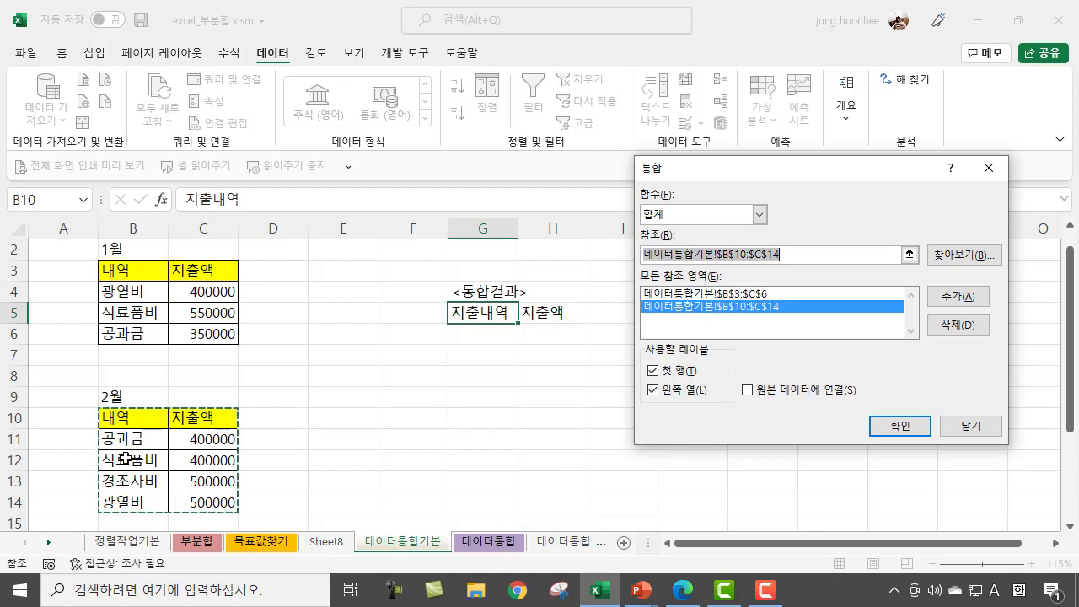
{"action": "left_click", "coordinate": [655, 372]}
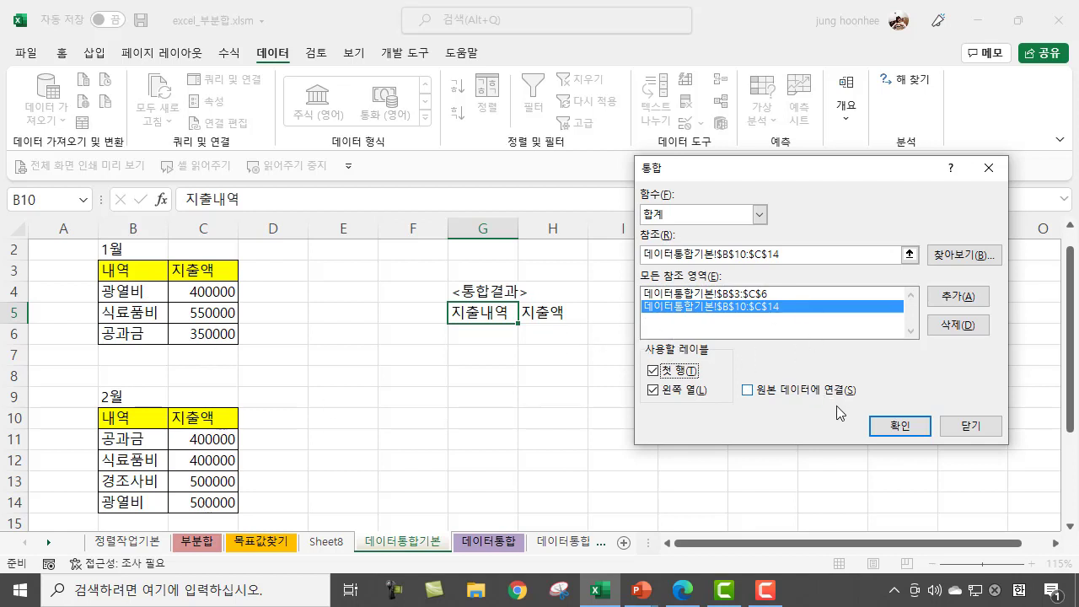
{"action": "left_click", "coordinate": [881, 426]}
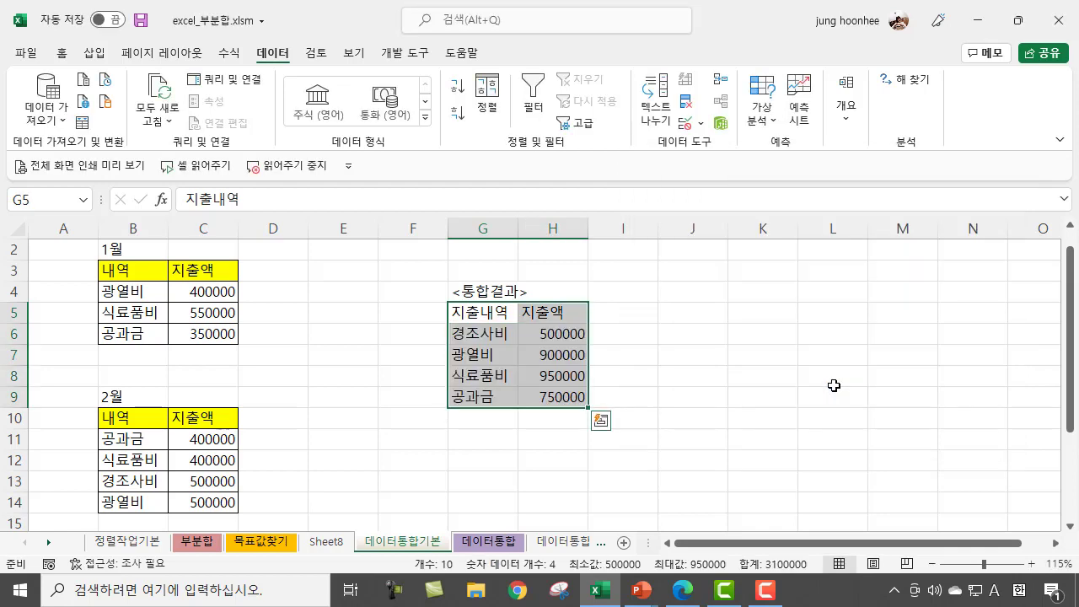
Step: Compare the consolidated 경조사비 and 광열비 amounts in 통합결과 with their source rows in the 1월 and 2월 tables
{"action": "left_click", "coordinate": [754, 402]}
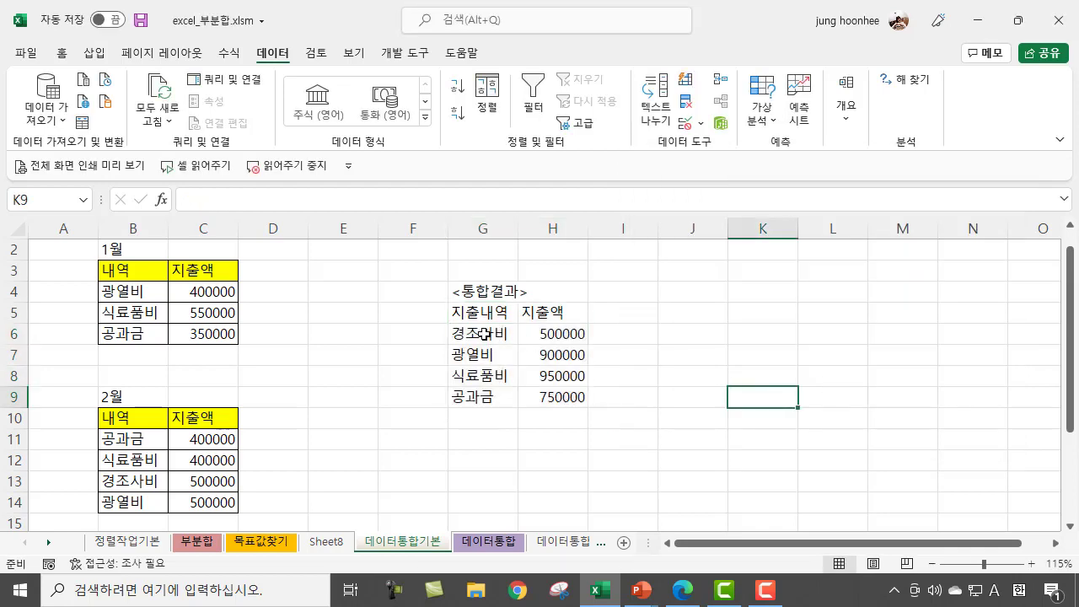
{"action": "left_click_drag", "start_coordinate": [484, 334], "coordinate": [558, 336]}
{"action": "left_click", "coordinate": [560, 337]}
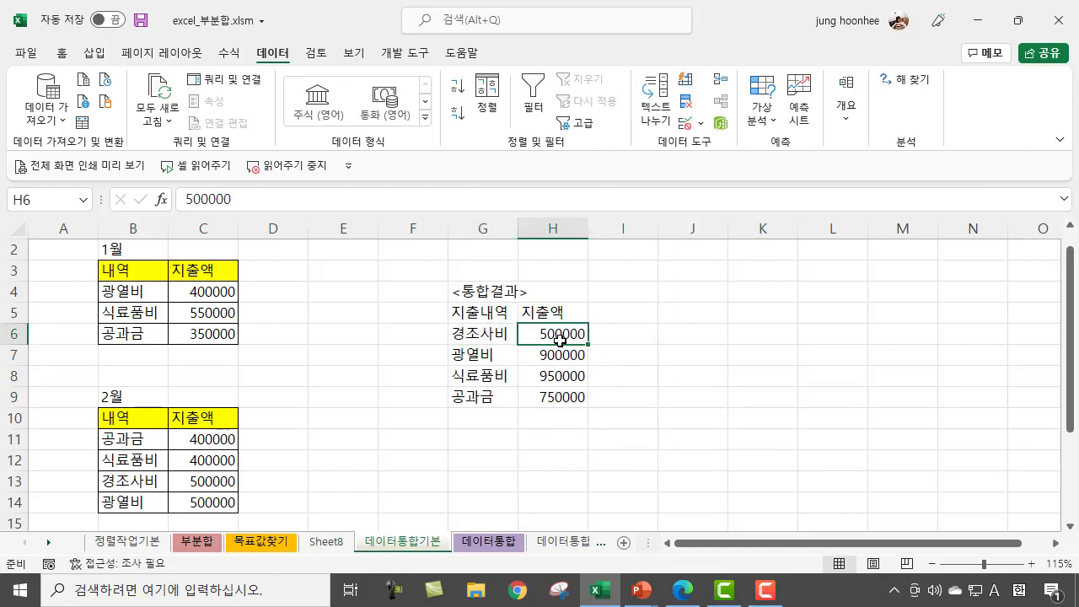
{"action": "left_click", "coordinate": [109, 358]}
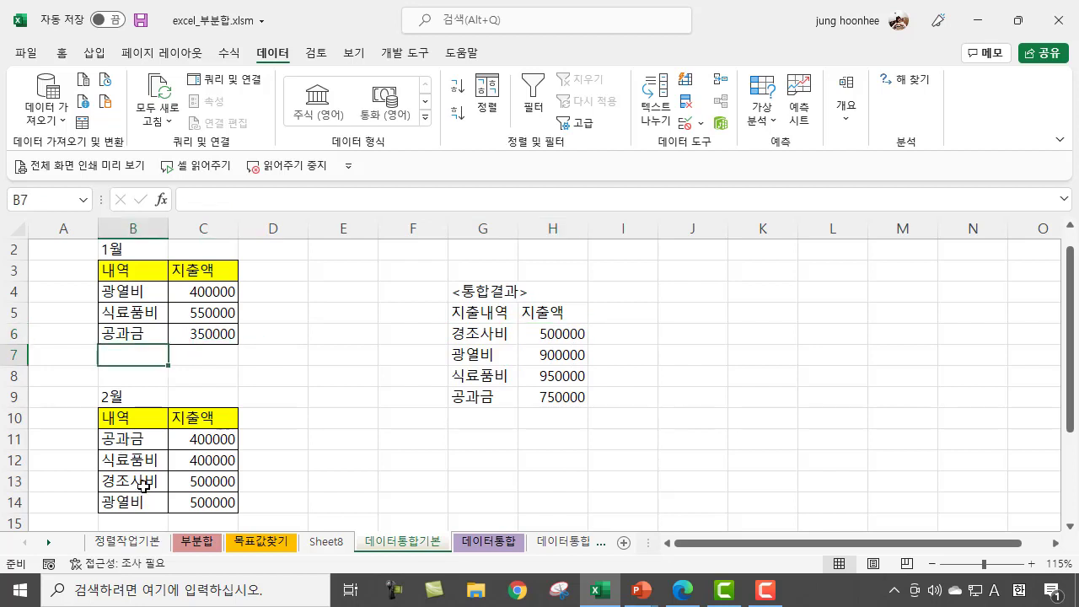
{"action": "left_click_drag", "start_coordinate": [143, 486], "coordinate": [210, 478]}
{"action": "left_click", "coordinate": [687, 363]}
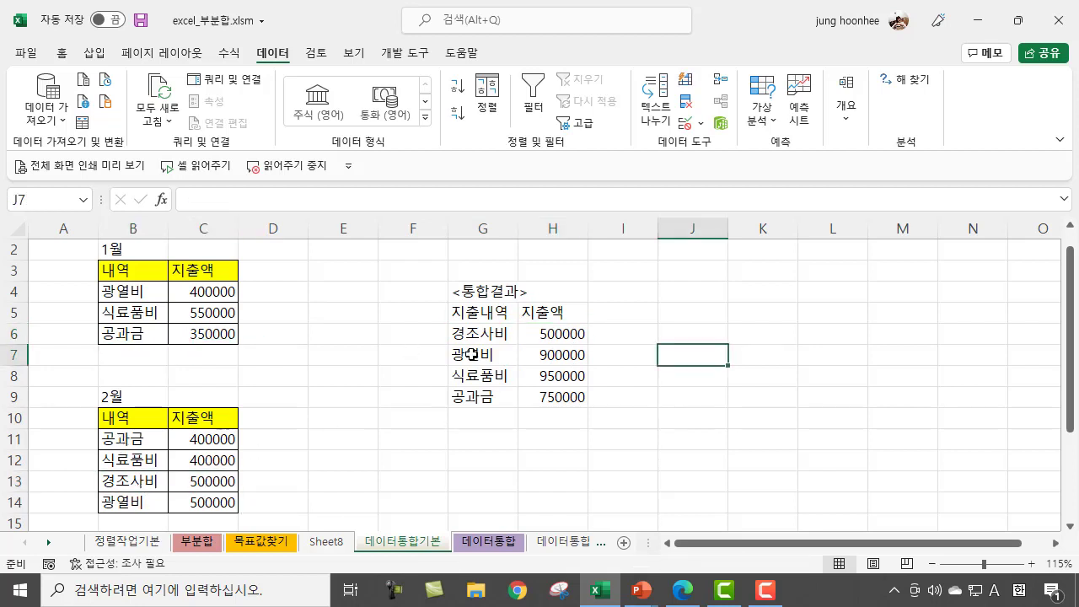
{"action": "left_click_drag", "start_coordinate": [472, 354], "coordinate": [560, 354]}
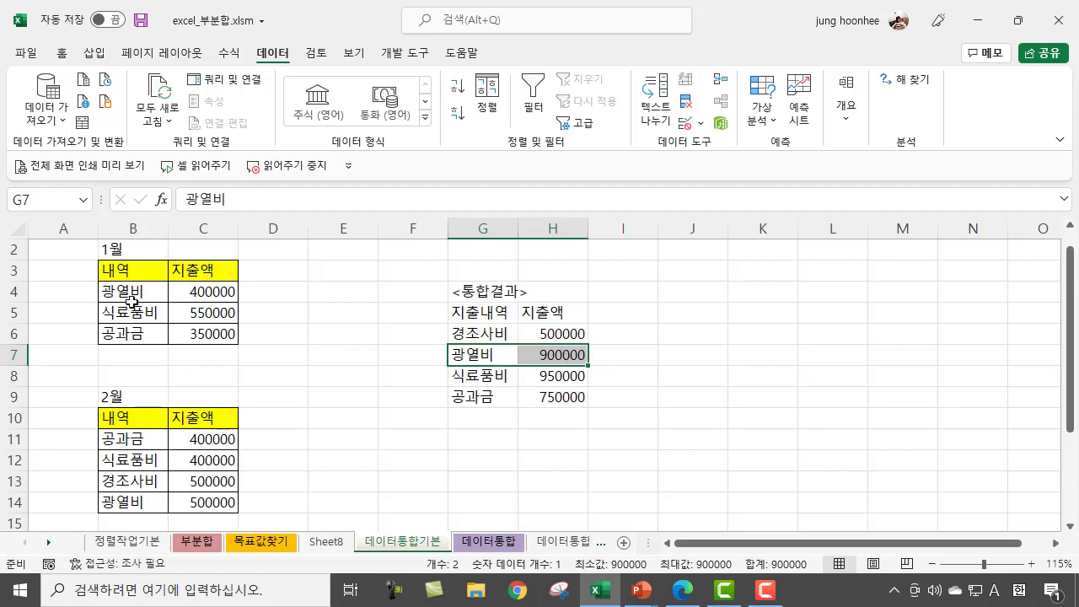
{"action": "left_click", "coordinate": [221, 294]}
{"action": "left_click_drag", "start_coordinate": [131, 506], "coordinate": [212, 509]}
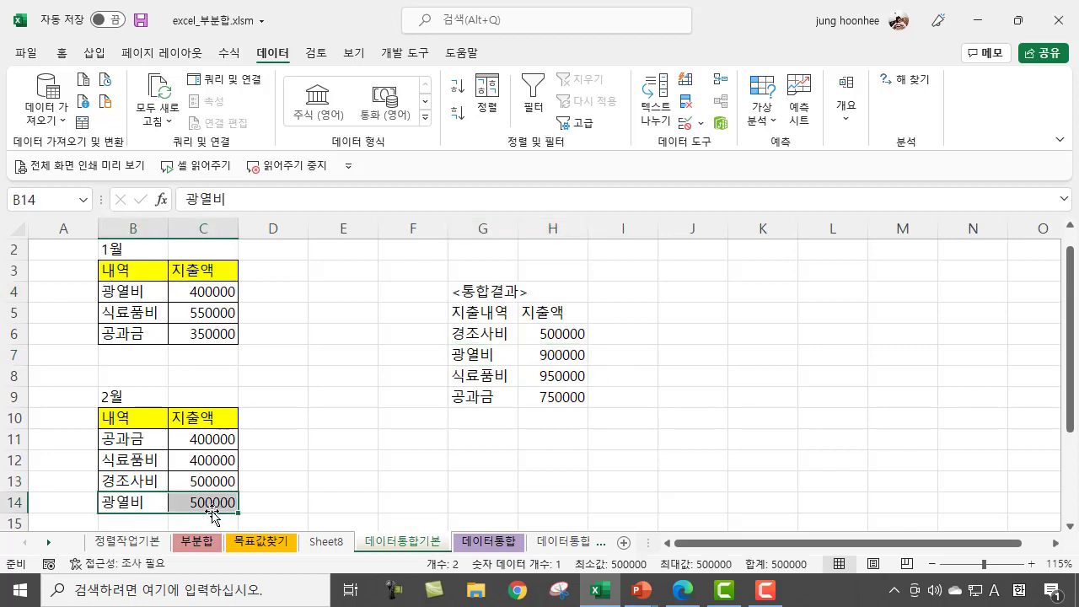
{"action": "left_click", "coordinate": [548, 355]}
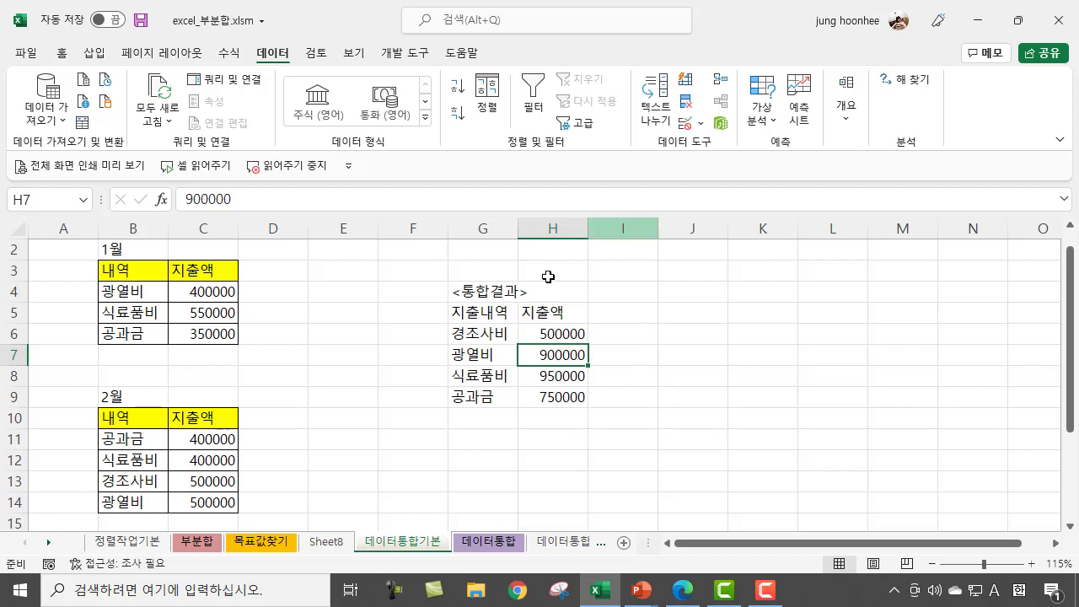
{"action": "left_click", "coordinate": [633, 337]}
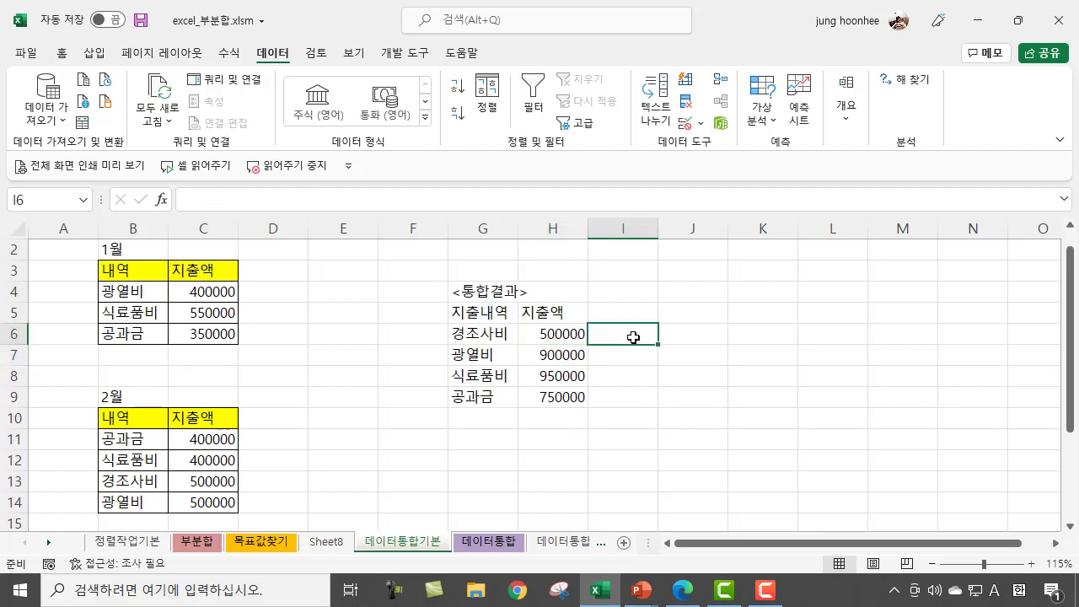
Step: Return to the 데이터통합 sheet and examine the 직급별 실적 합계 table's empty 목표 and 실적 cells and its 직급 labels
{"action": "left_click", "coordinate": [501, 545]}
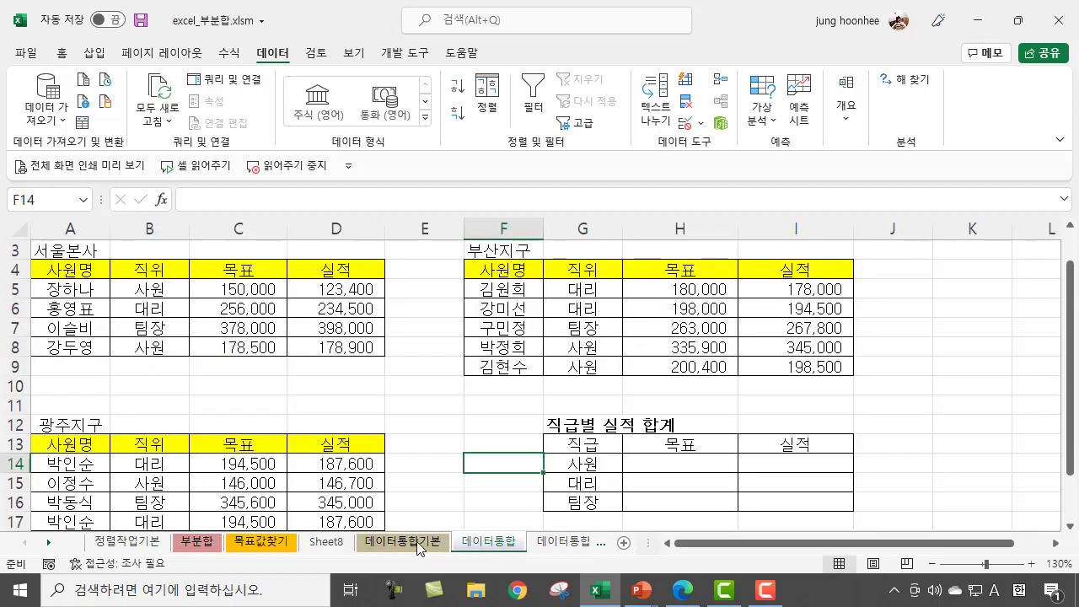
{"action": "left_click", "coordinate": [904, 312]}
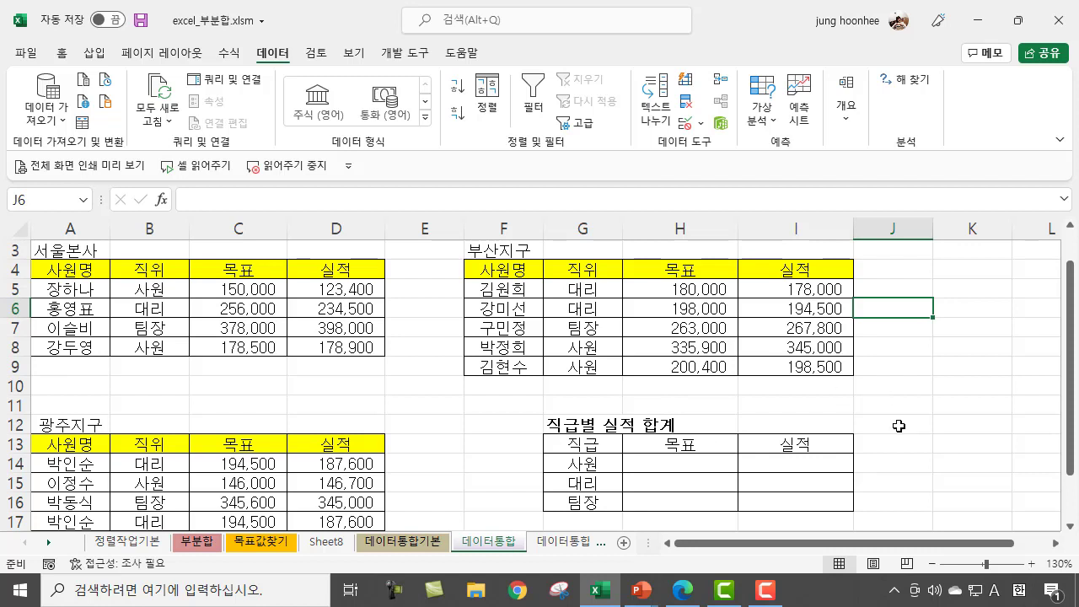
{"action": "scroll", "coordinate": [899, 429], "scroll_direction": "down", "scroll_amount": 1}
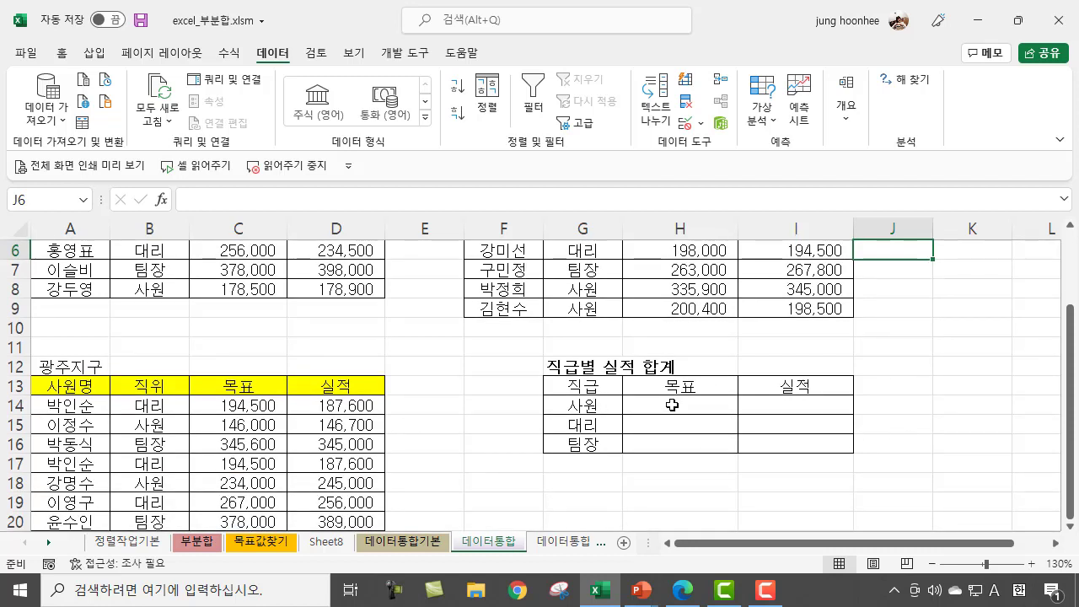
{"action": "left_click_drag", "start_coordinate": [666, 405], "coordinate": [778, 427]}
{"action": "left_click", "coordinate": [874, 400]}
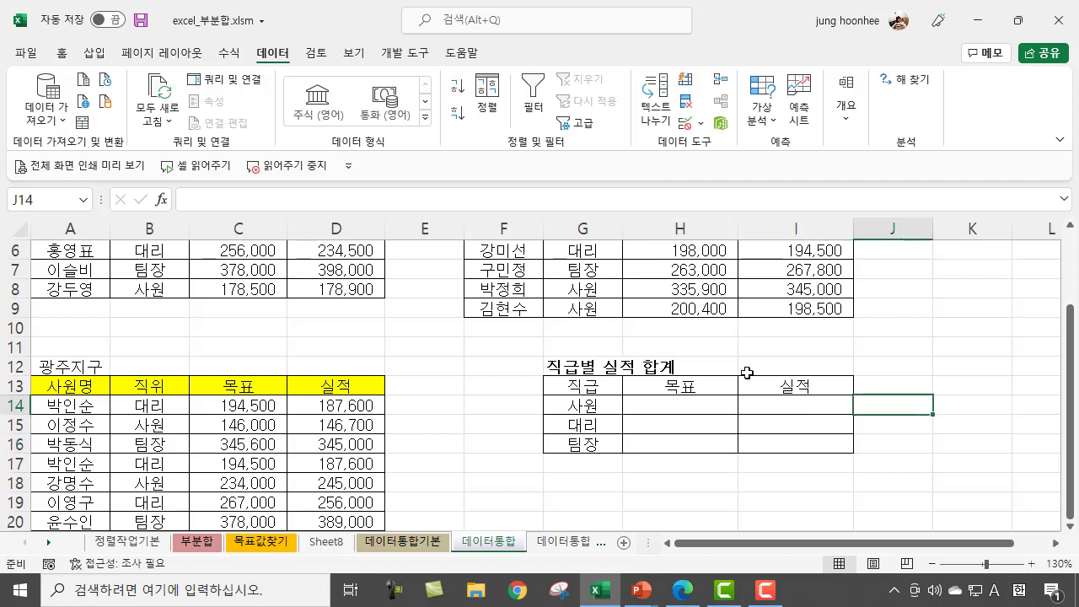
{"action": "left_click", "coordinate": [585, 388]}
{"action": "left_click", "coordinate": [586, 407]}
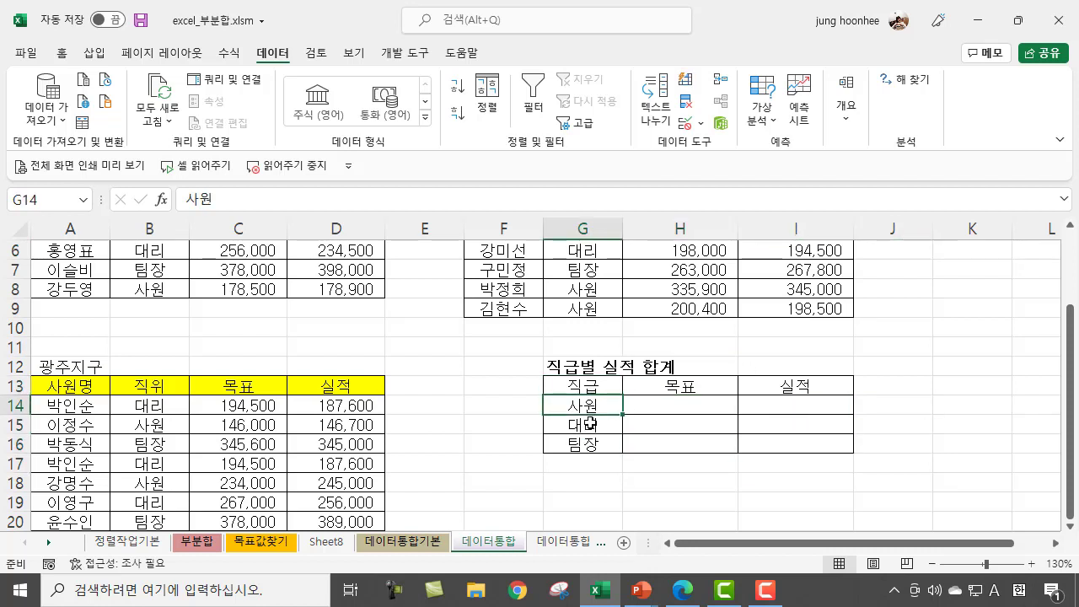
{"action": "left_click", "coordinate": [585, 424]}
{"action": "left_click", "coordinate": [584, 441]}
{"action": "left_click", "coordinate": [570, 476]}
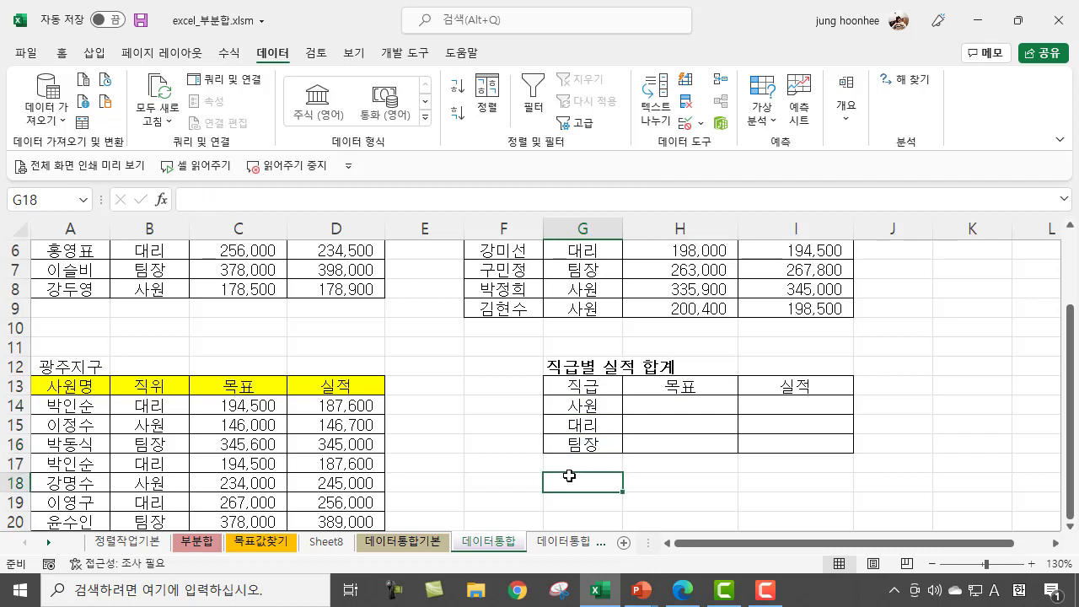
Step: Open data consolidation with the 직급별 실적 합계 table range G13:I16 as the destination
{"action": "left_click", "coordinate": [588, 403]}
{"action": "left_click", "coordinate": [580, 425]}
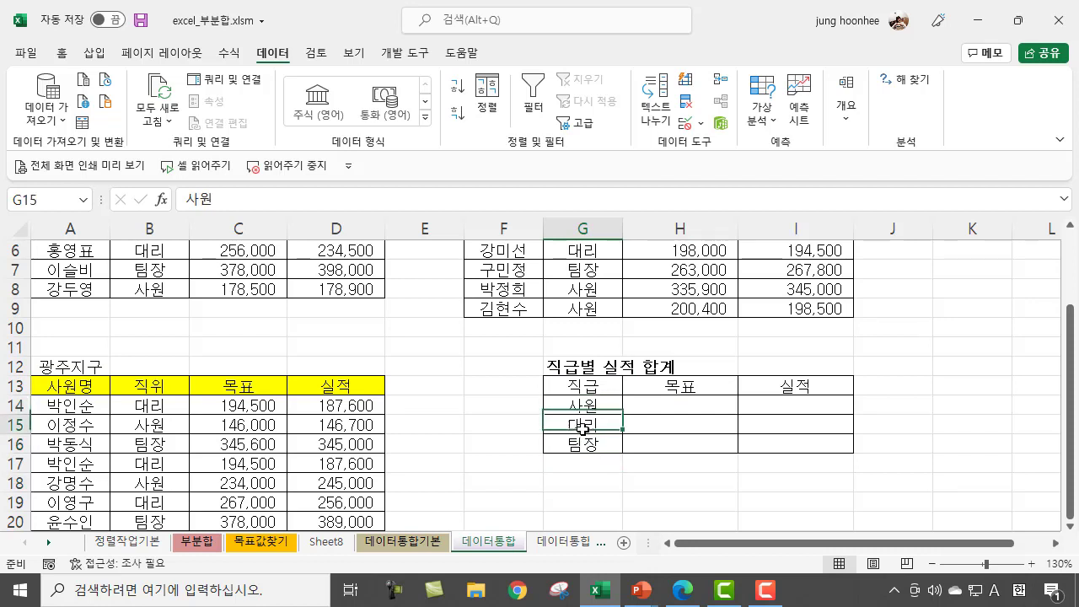
{"action": "left_click", "coordinate": [578, 442]}
{"action": "left_click", "coordinate": [575, 468]}
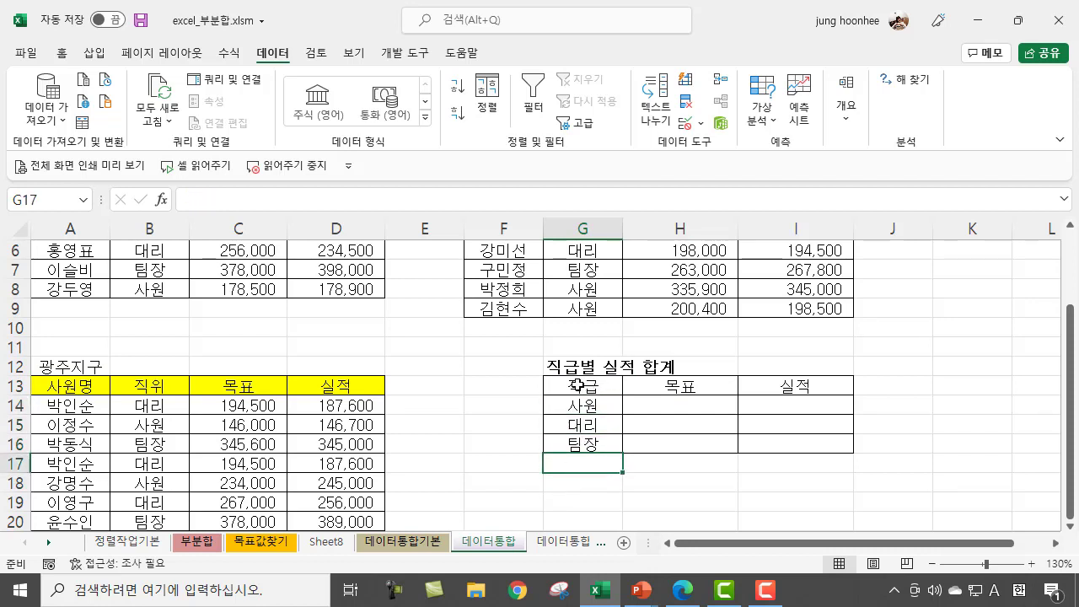
{"action": "left_click_drag", "start_coordinate": [577, 385], "coordinate": [799, 445]}
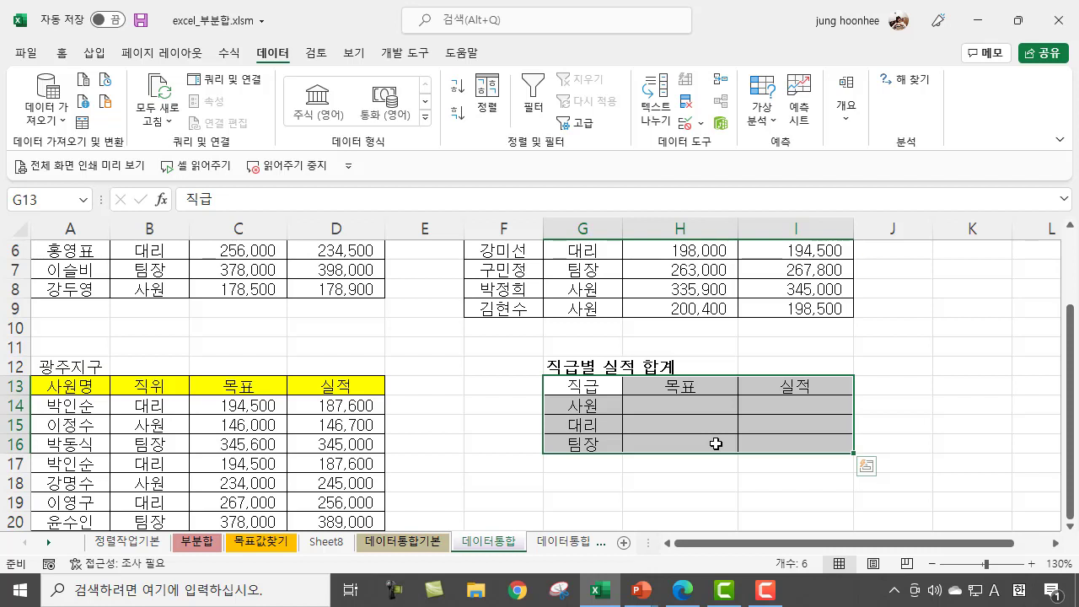
{"action": "left_click", "coordinate": [718, 82]}
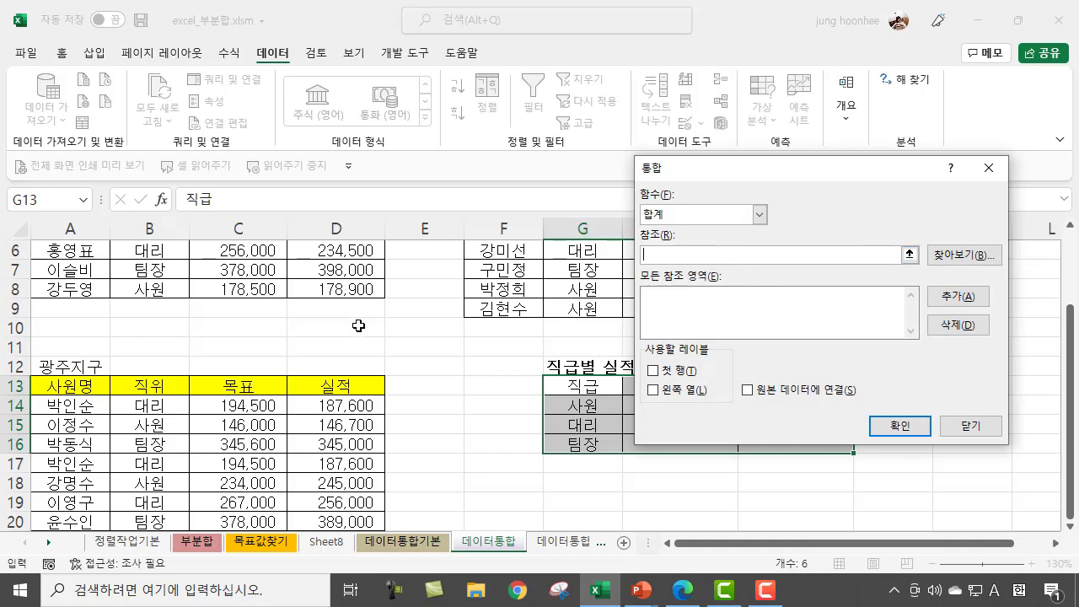
Step: Add the 서울본사 table's 직위, 목표 and 실적 columns, B4:D8, as a consolidation reference range
{"action": "scroll", "coordinate": [337, 335], "scroll_direction": "up", "scroll_amount": 2}
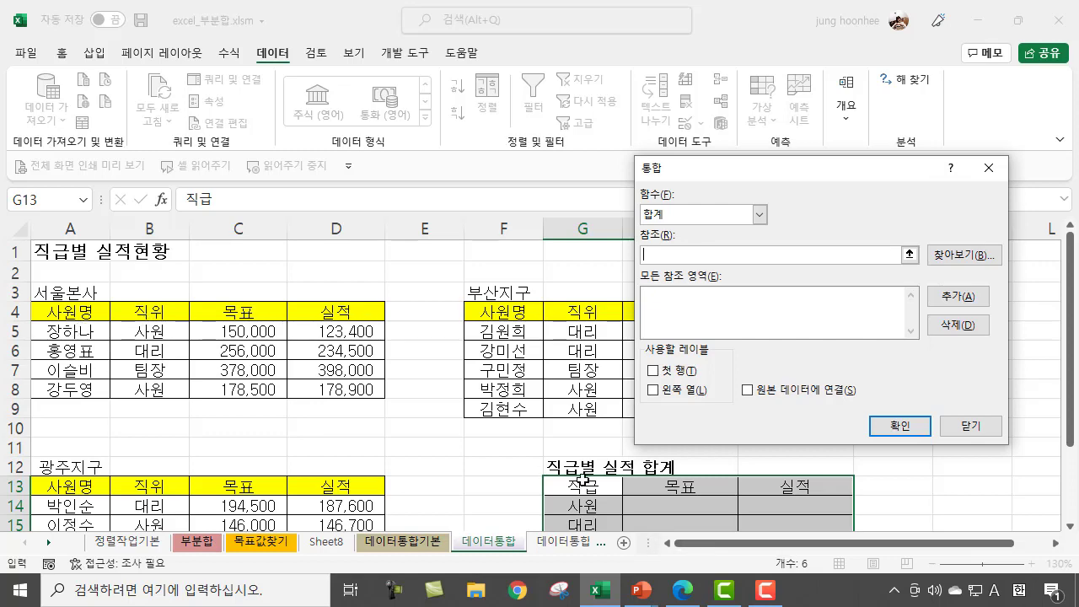
{"action": "scroll", "coordinate": [587, 486], "scroll_direction": "down", "scroll_amount": 1}
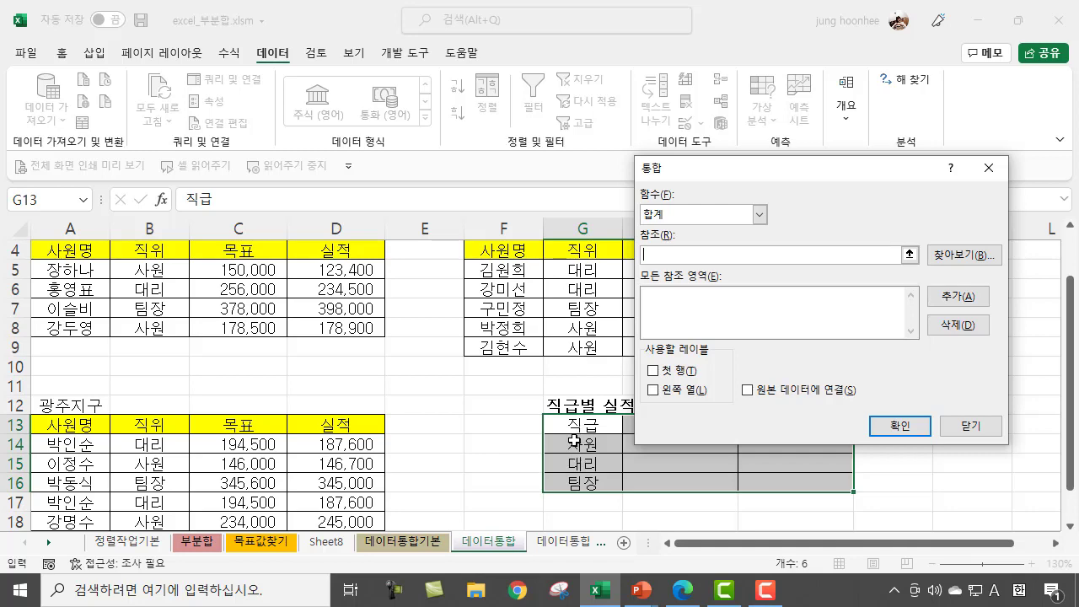
{"action": "scroll", "coordinate": [322, 402], "scroll_direction": "up", "scroll_amount": 1}
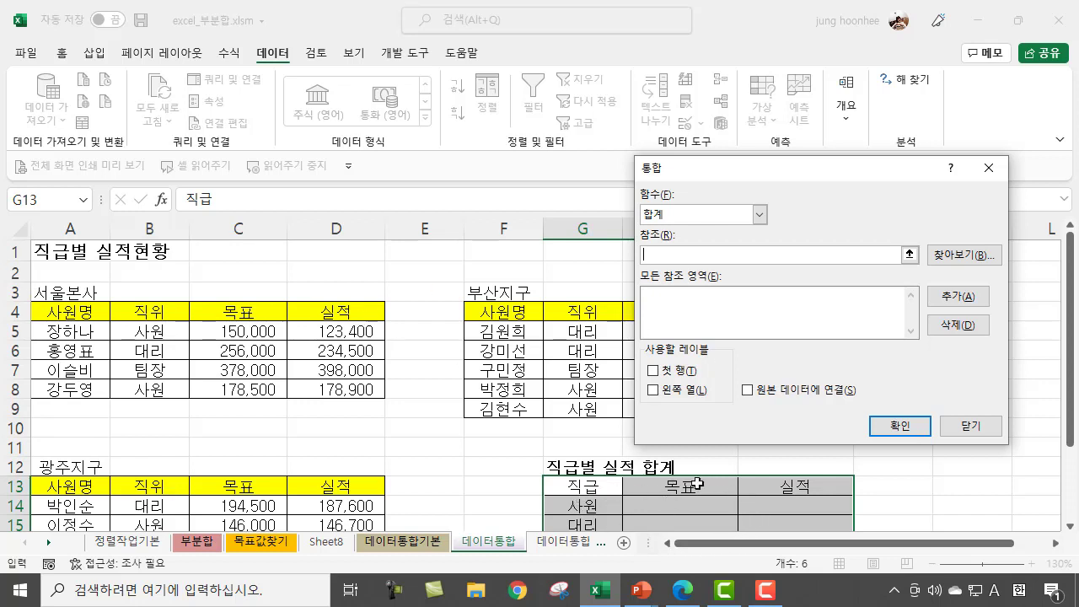
{"action": "scroll", "coordinate": [894, 484], "scroll_direction": "down", "scroll_amount": 1}
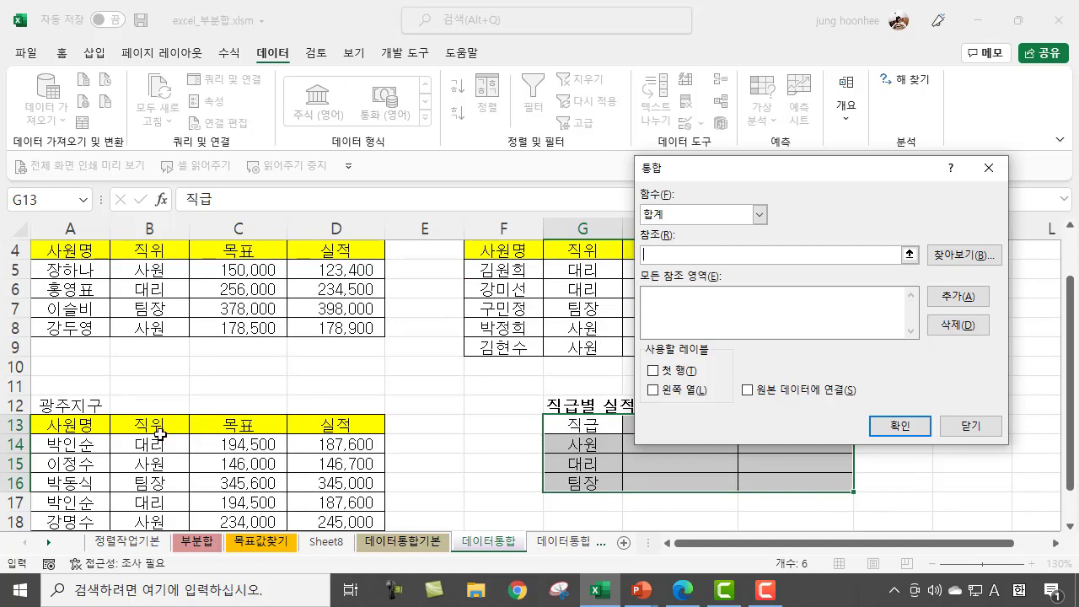
{"action": "scroll", "coordinate": [161, 435], "scroll_direction": "up", "scroll_amount": 1}
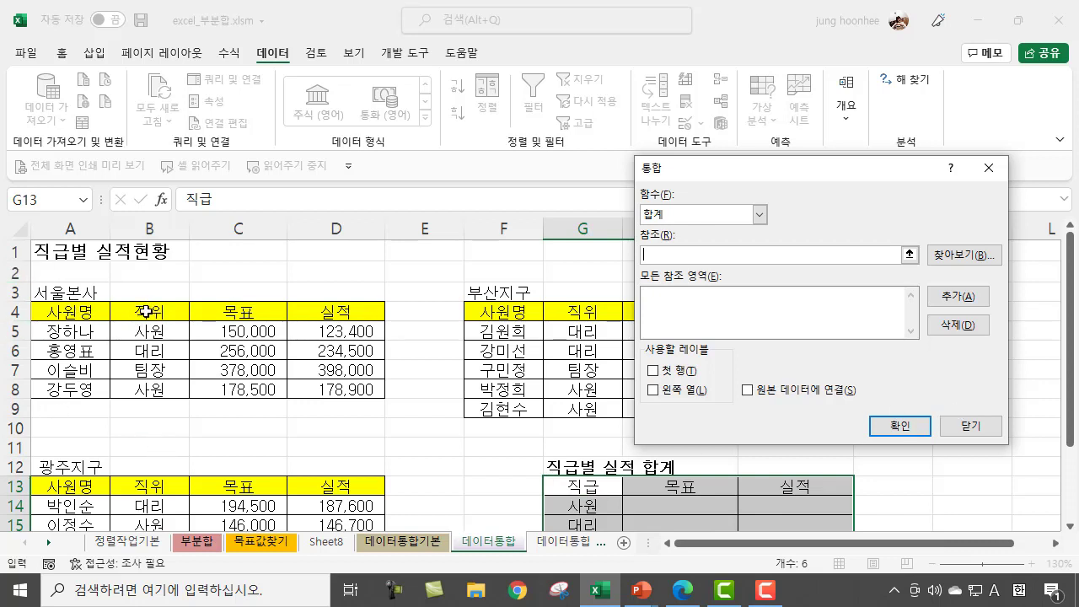
{"action": "left_click_drag", "start_coordinate": [145, 312], "coordinate": [325, 390]}
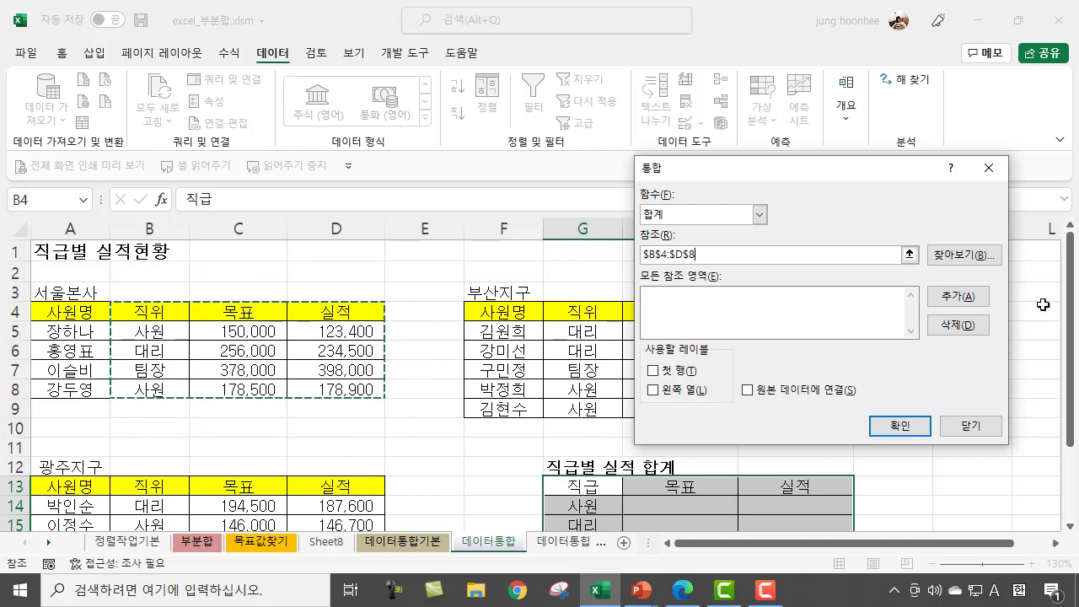
{"action": "left_click", "coordinate": [973, 301]}
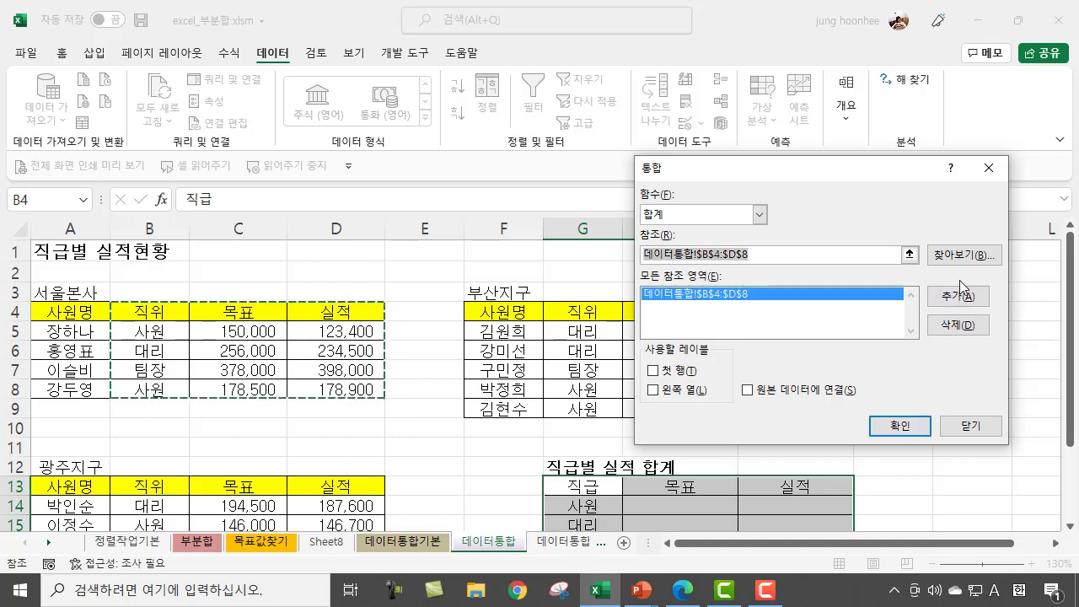
Step: Add the 부산지구 range G4:I9 and the 광주지구 range B13:D20 as further consolidation references
{"action": "left_click_drag", "start_coordinate": [796, 172], "coordinate": [186, 154]}
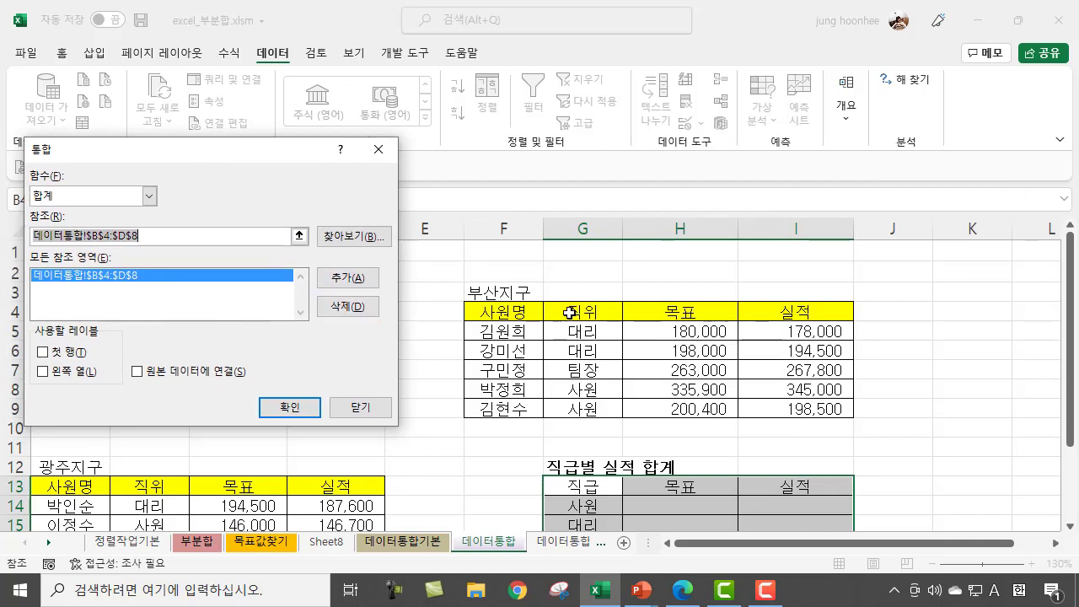
{"action": "left_click_drag", "start_coordinate": [574, 312], "coordinate": [763, 411]}
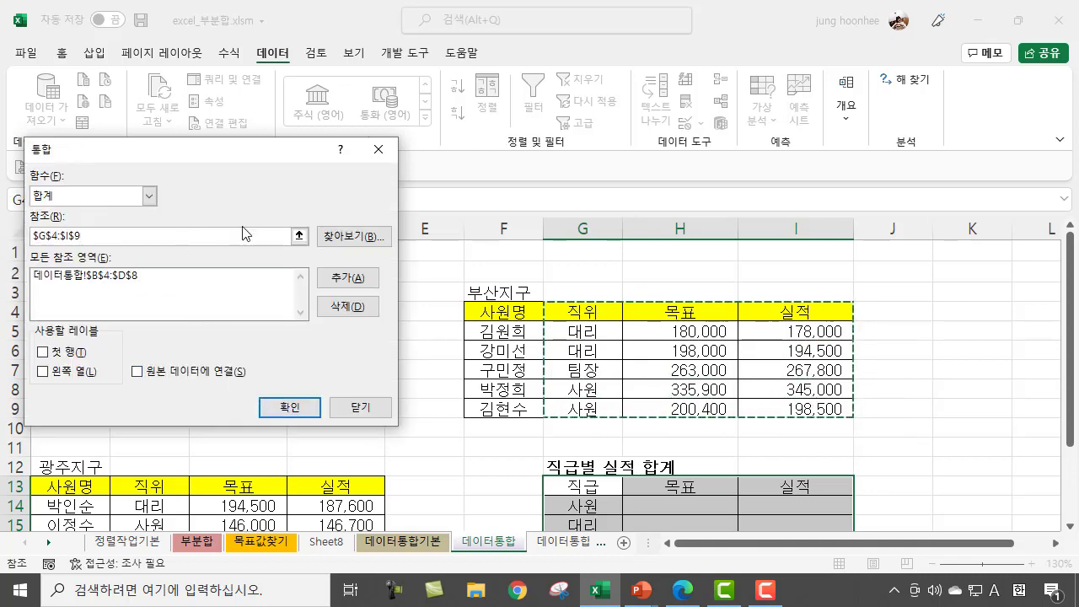
{"action": "left_click", "coordinate": [337, 279]}
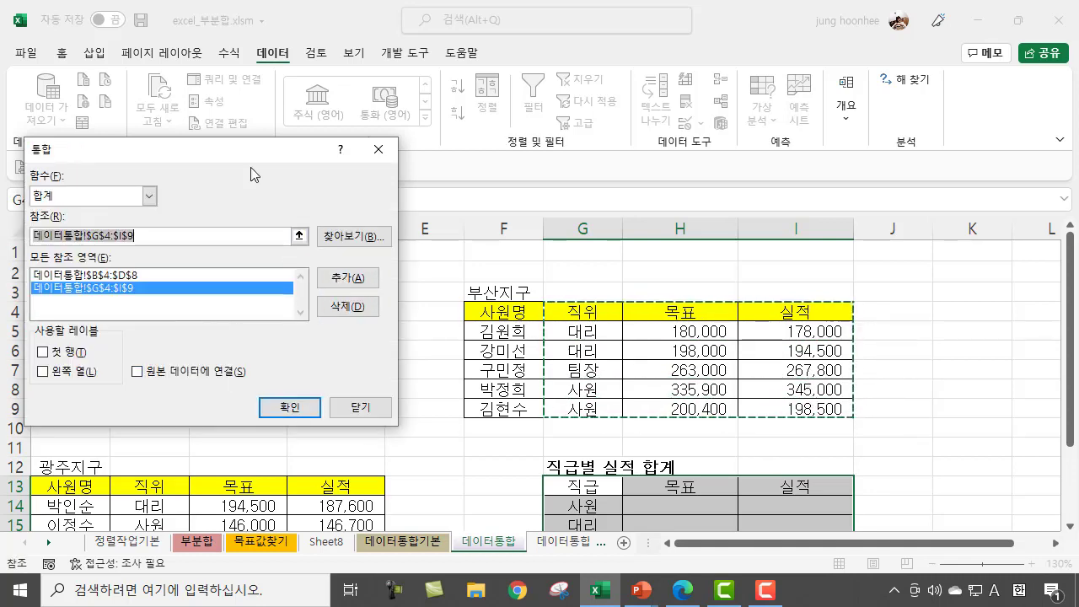
{"action": "left_click_drag", "start_coordinate": [253, 149], "coordinate": [784, 104]}
{"action": "scroll", "coordinate": [162, 411], "scroll_direction": "down", "scroll_amount": 2}
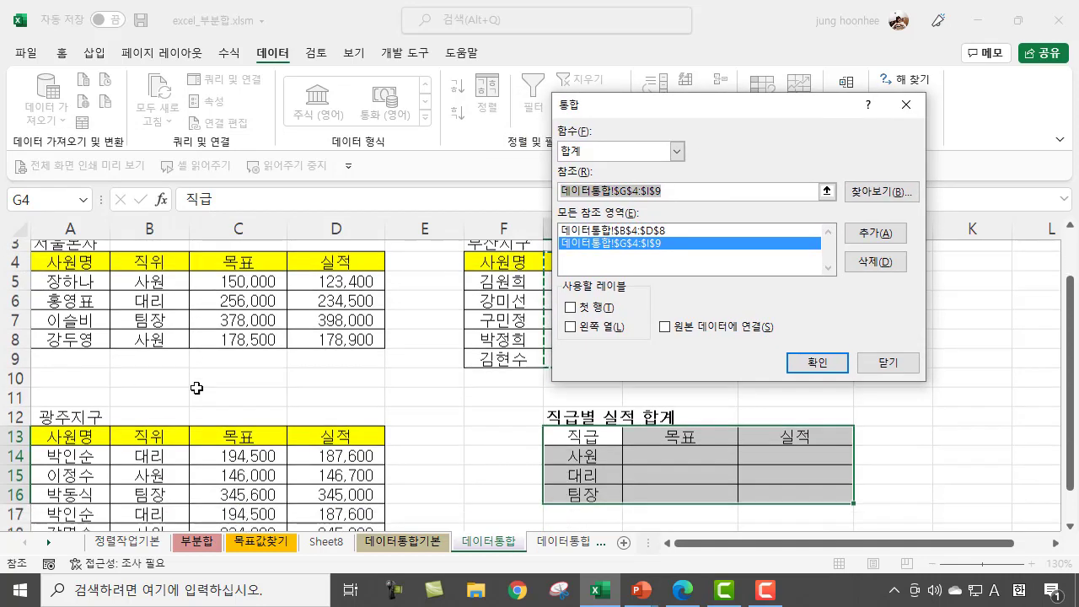
{"action": "left_click_drag", "start_coordinate": [135, 368], "coordinate": [354, 502]}
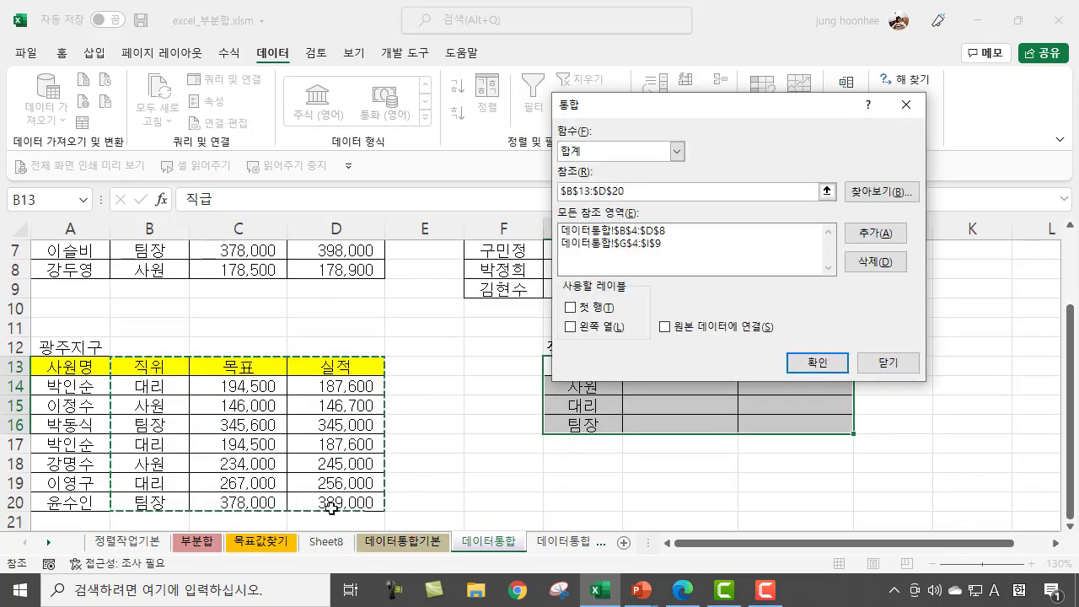
{"action": "left_click", "coordinate": [874, 232]}
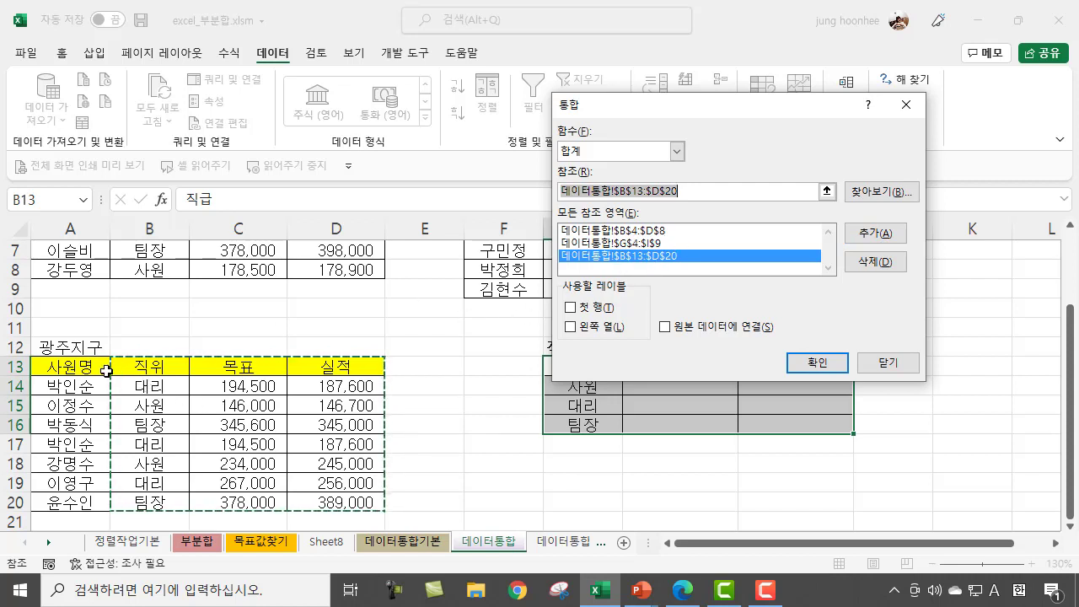
Step: Consolidate the three regional ranges into the 직급별 실적 합계 table using the 첫 행 and 왼쪽 열 labels
{"action": "left_click", "coordinate": [570, 308]}
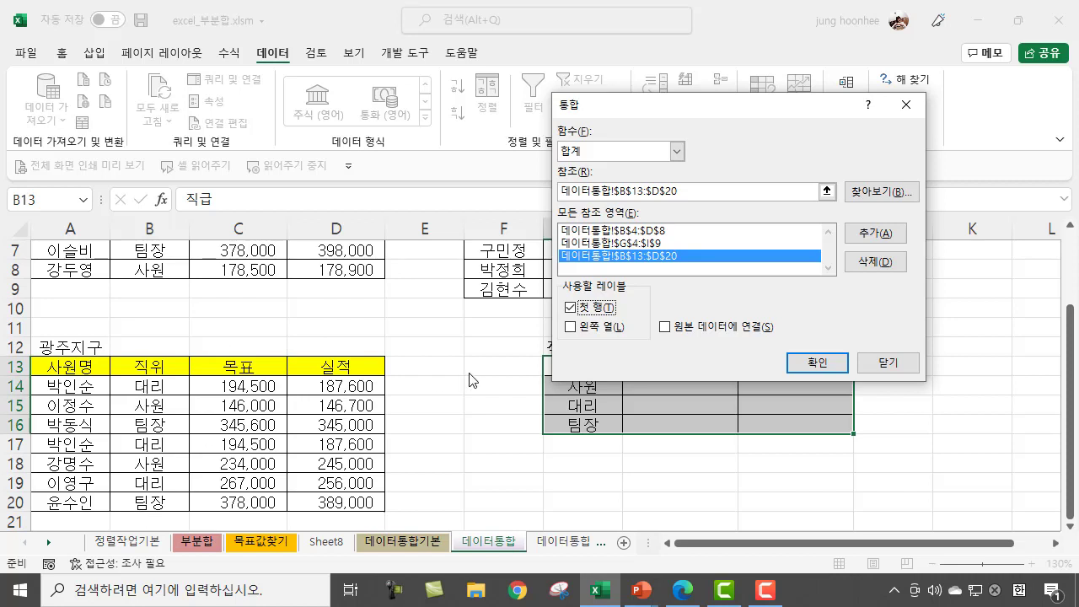
{"action": "left_click", "coordinate": [570, 327]}
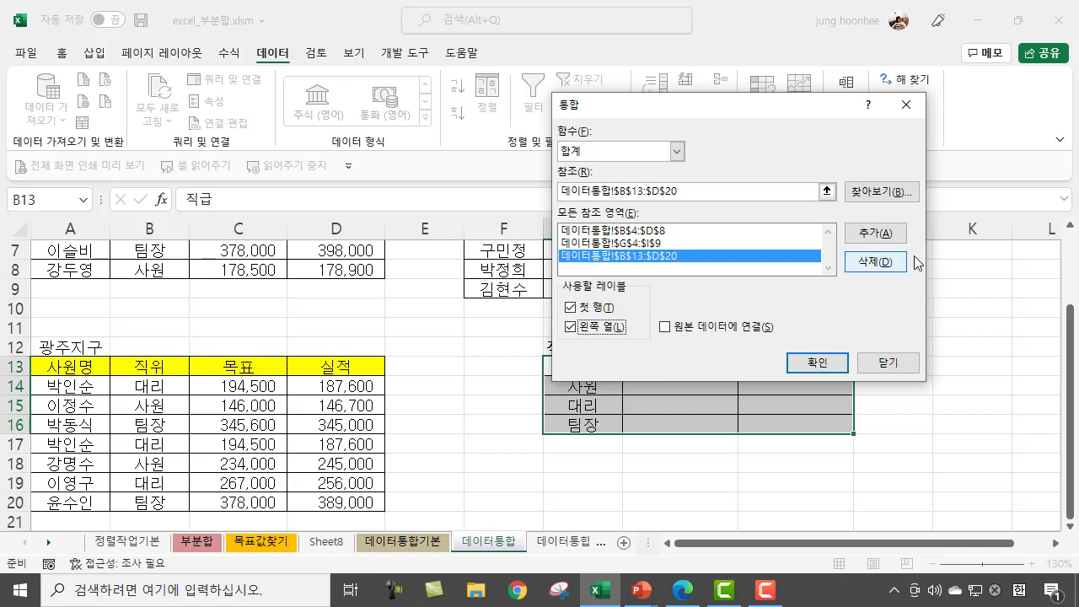
{"action": "left_click", "coordinate": [807, 362]}
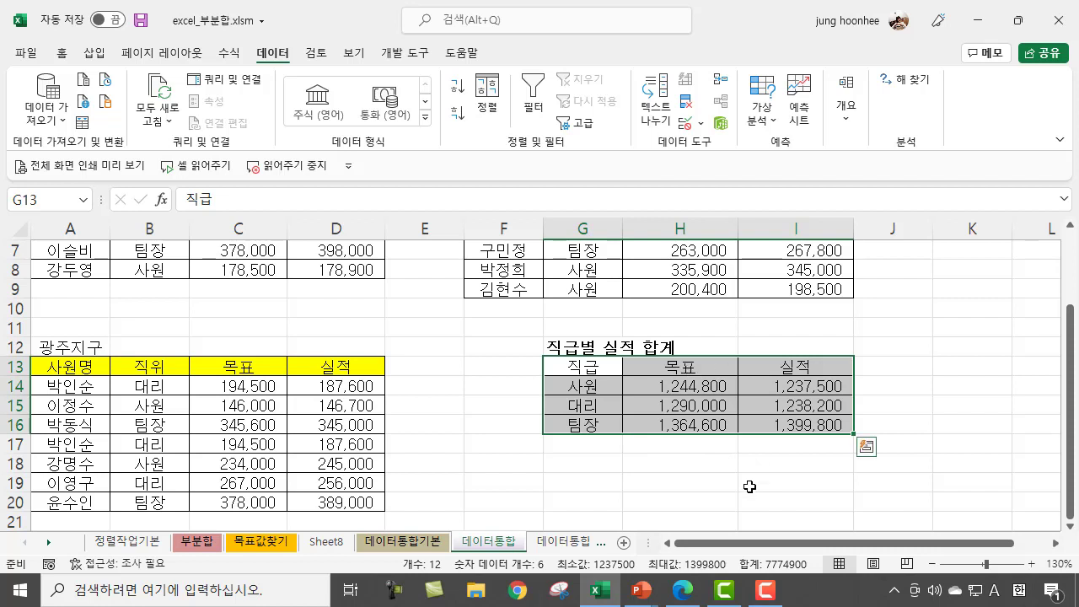
{"action": "left_click", "coordinate": [678, 481]}
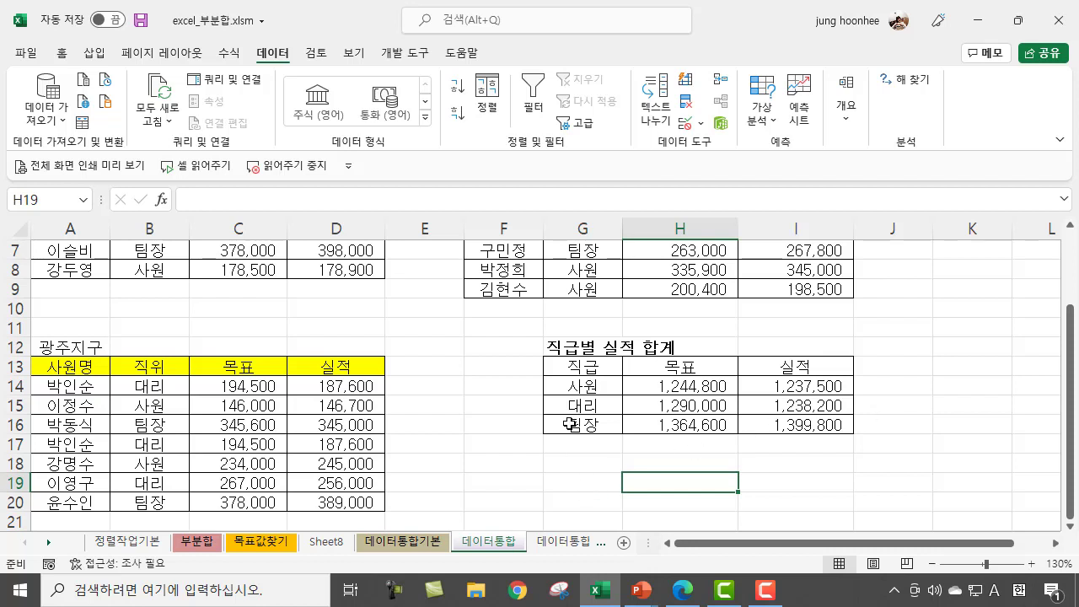
{"action": "left_click", "coordinate": [552, 481]}
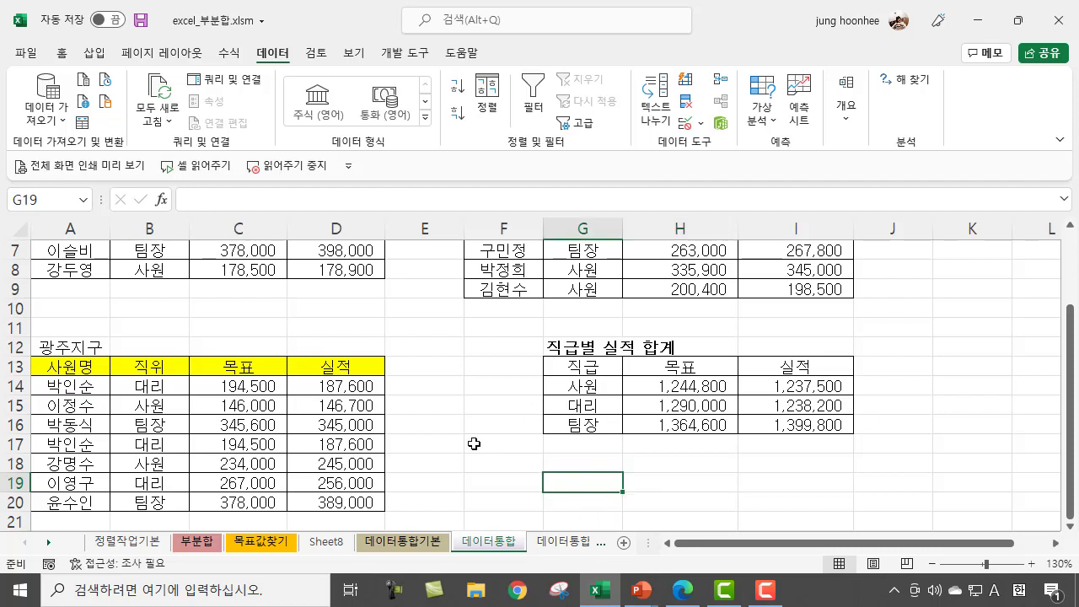
Step: Switch to the 데이터통합응용 sheet and view the 서울본사 product sales table beside the 제품 매출 합계 table
{"action": "left_click", "coordinate": [554, 544]}
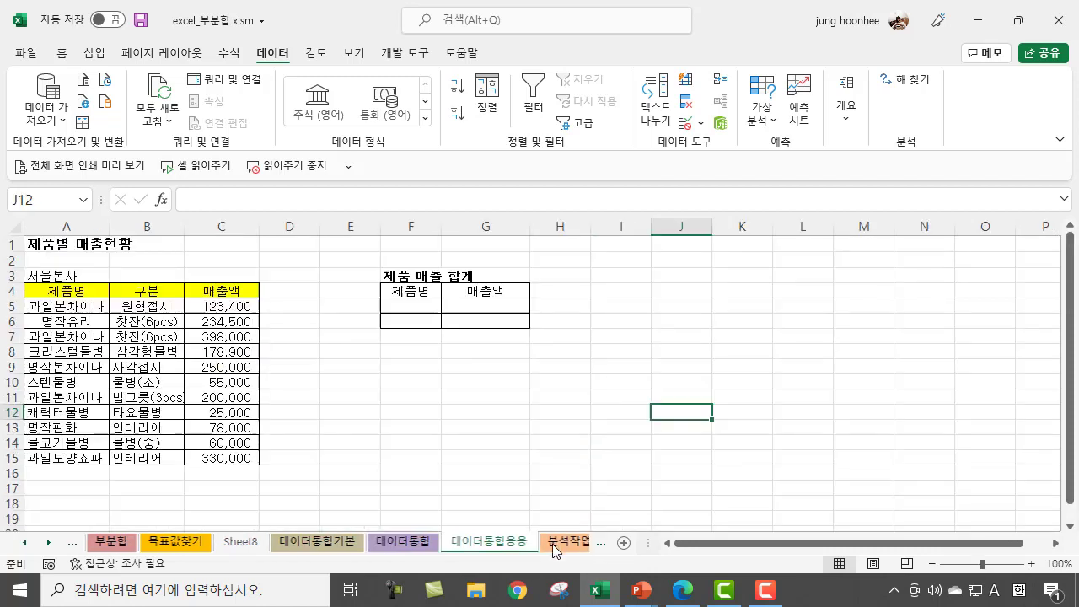
{"action": "left_click", "coordinate": [650, 309]}
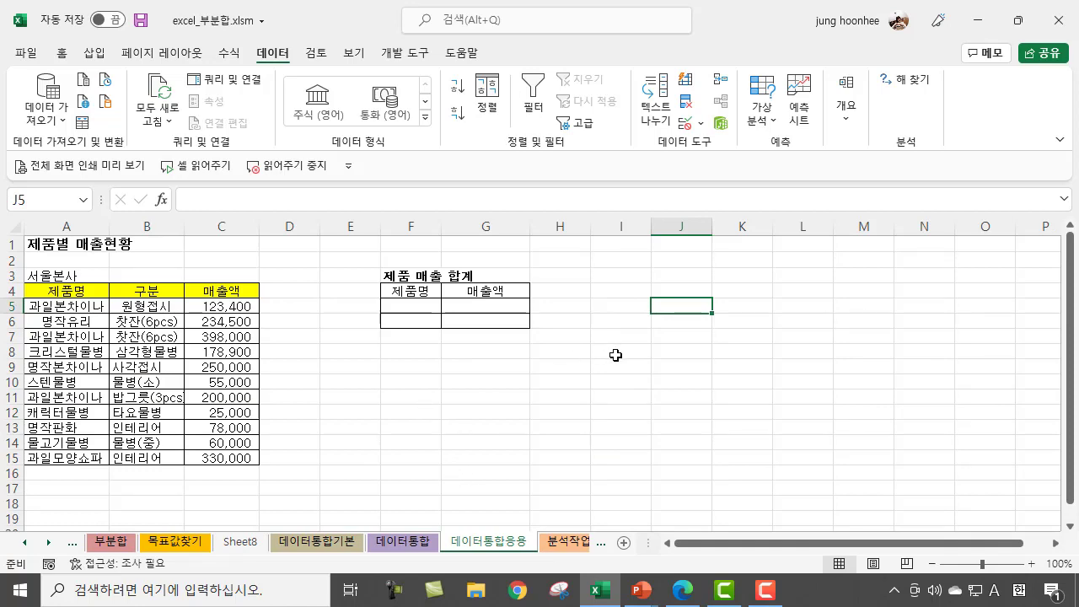
{"action": "scroll", "coordinate": [615, 355], "scroll_direction": "up", "scroll_amount": 3}
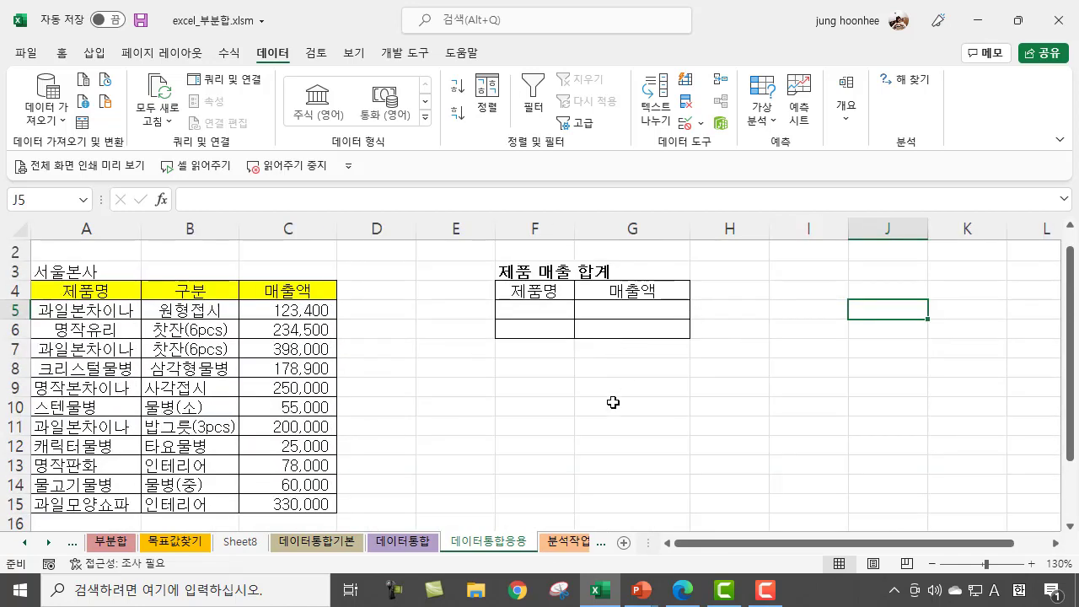
{"action": "left_click", "coordinate": [616, 403]}
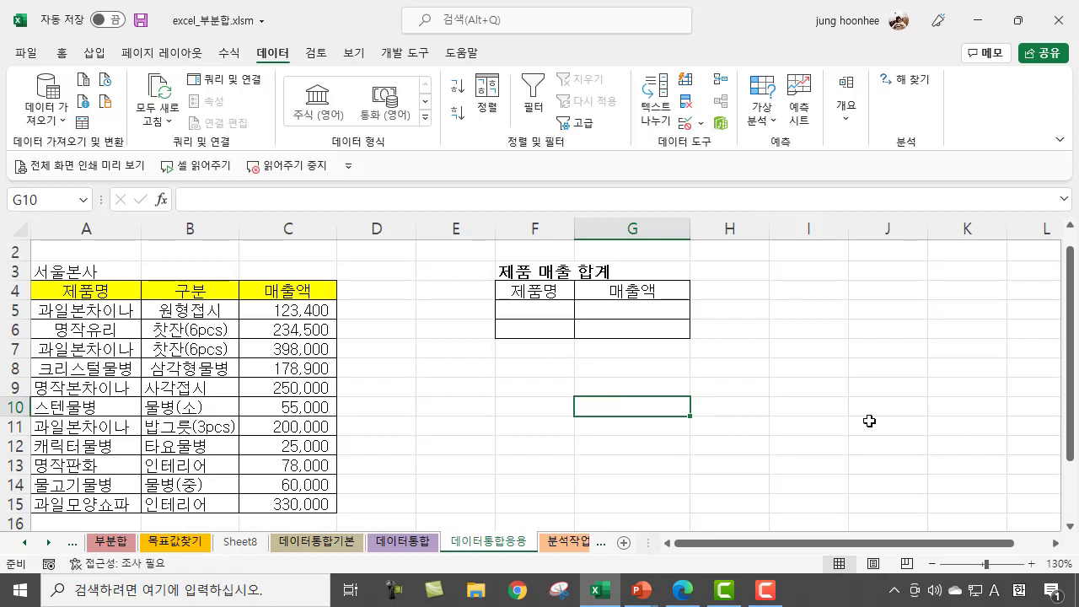
{"action": "left_click", "coordinate": [869, 421]}
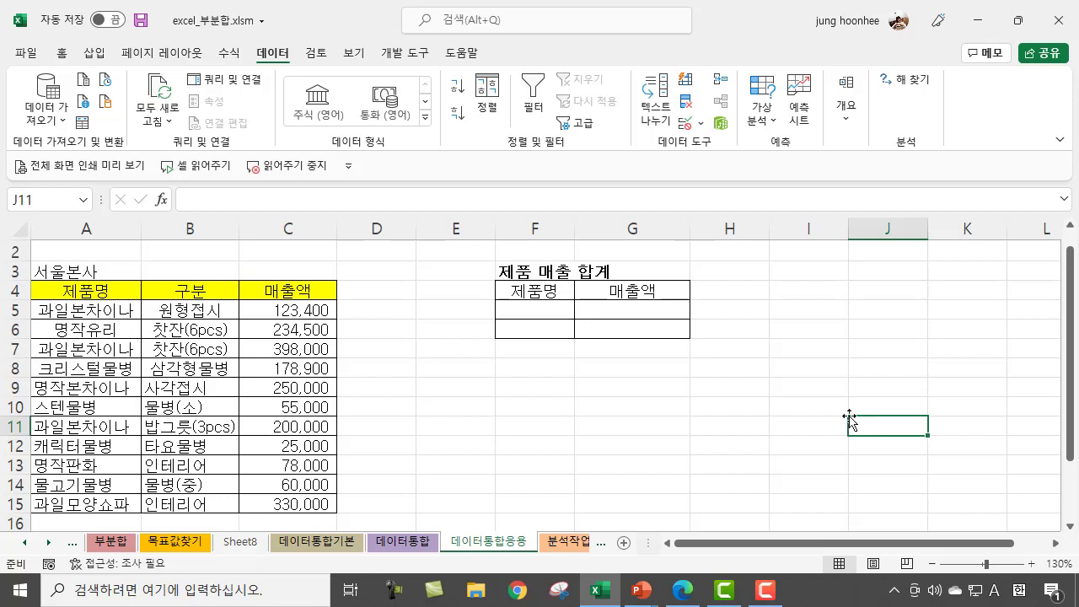
Step: Examine the empty 제품명 and 매출액 cells F5:G6 in the 제품 매출 합계 table
{"action": "left_click", "coordinate": [554, 405]}
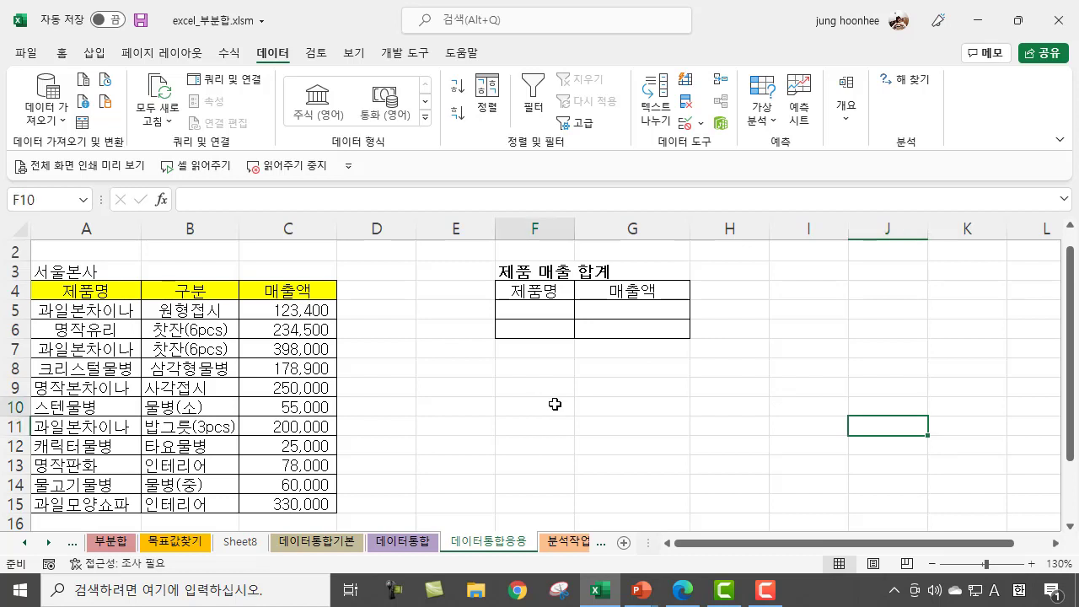
{"action": "left_click", "coordinate": [548, 310]}
{"action": "left_click", "coordinate": [536, 332]}
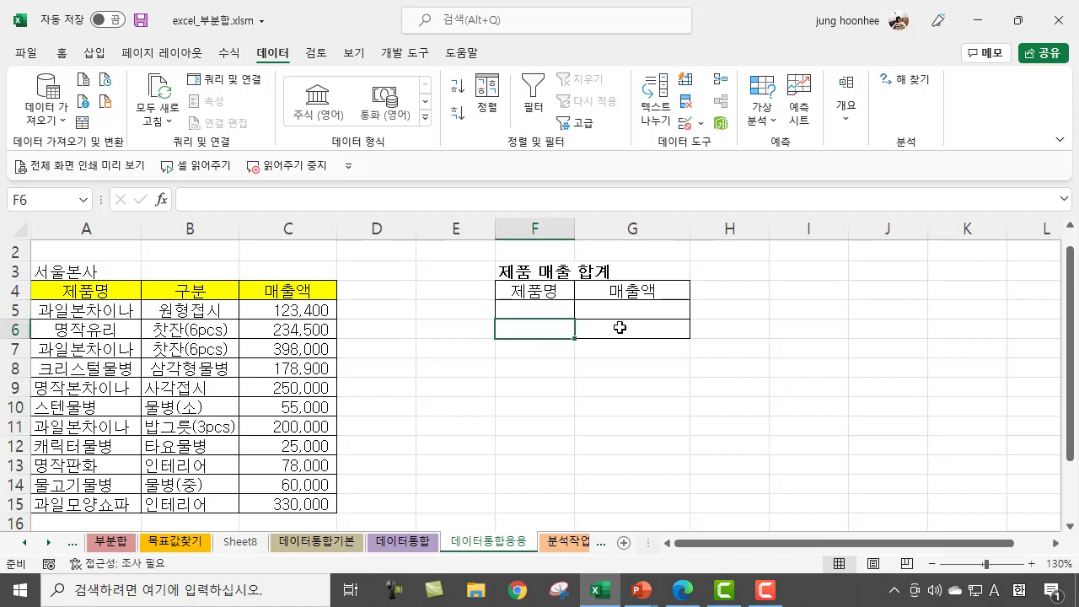
{"action": "left_click", "coordinate": [539, 309]}
{"action": "left_click", "coordinate": [535, 336]}
{"action": "left_click_drag", "start_coordinate": [650, 311], "coordinate": [649, 330]}
{"action": "left_click", "coordinate": [600, 401]}
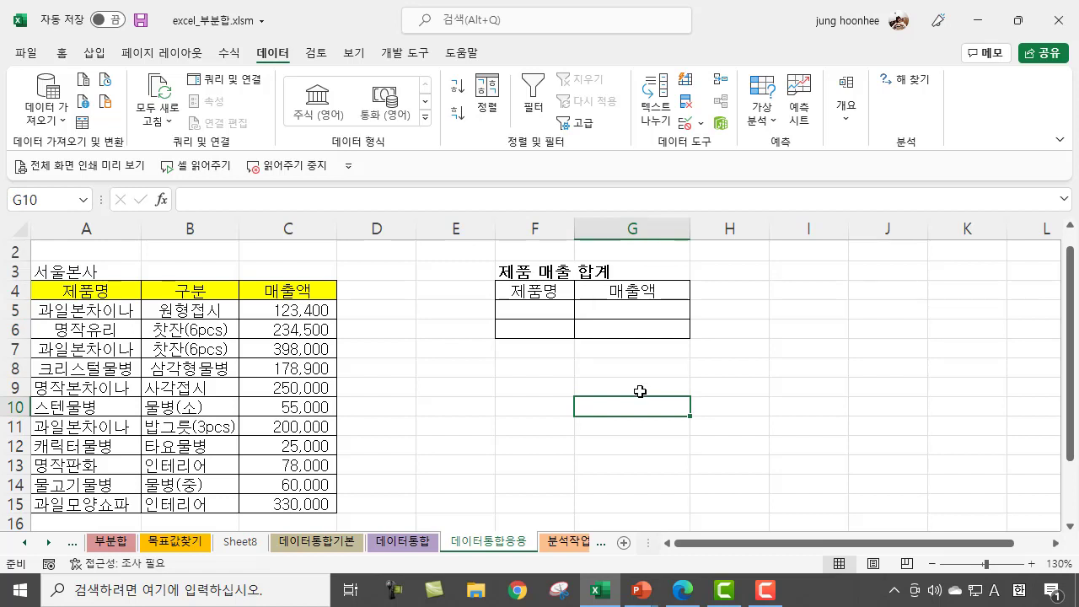
{"action": "left_click", "coordinate": [535, 314]}
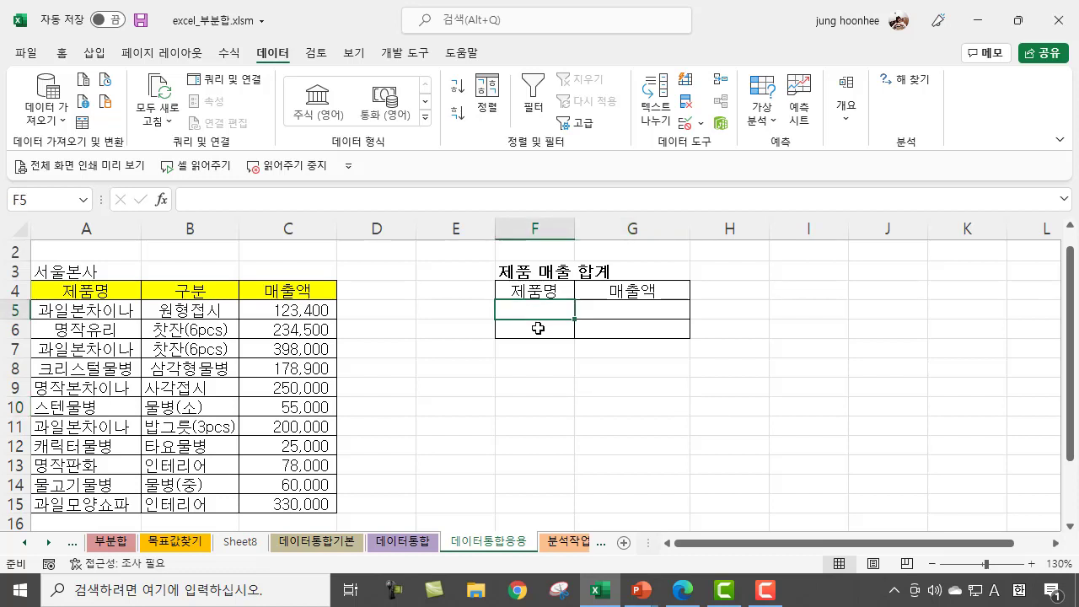
{"action": "left_click", "coordinate": [539, 328]}
{"action": "left_click", "coordinate": [750, 345]}
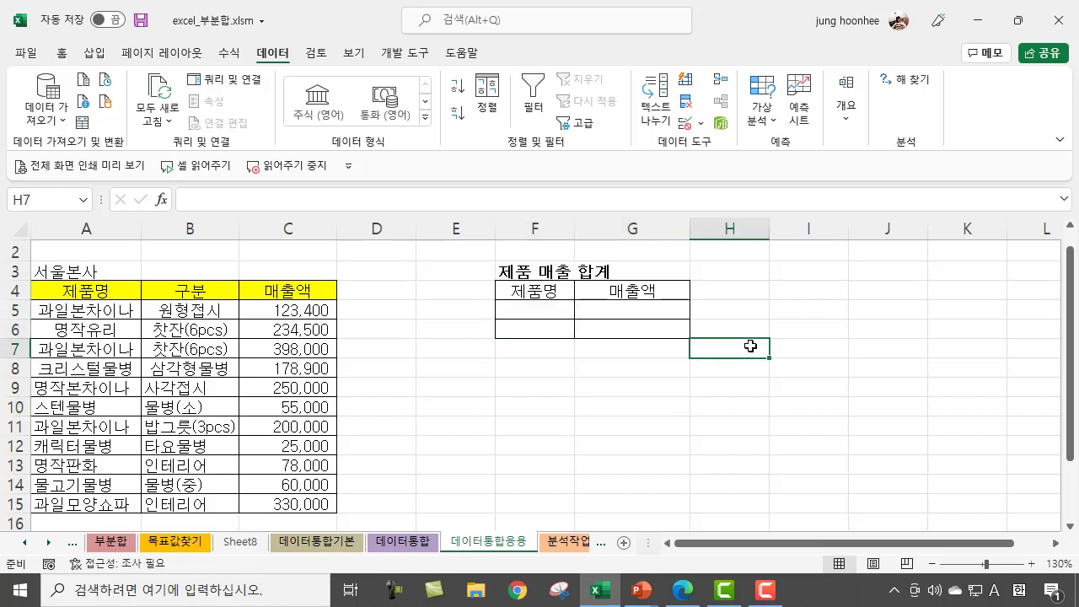
Step: Enter the wildcard criterion 과일* in cell F5 of the 제품 매출 합계 table
{"action": "left_click", "coordinate": [546, 317]}
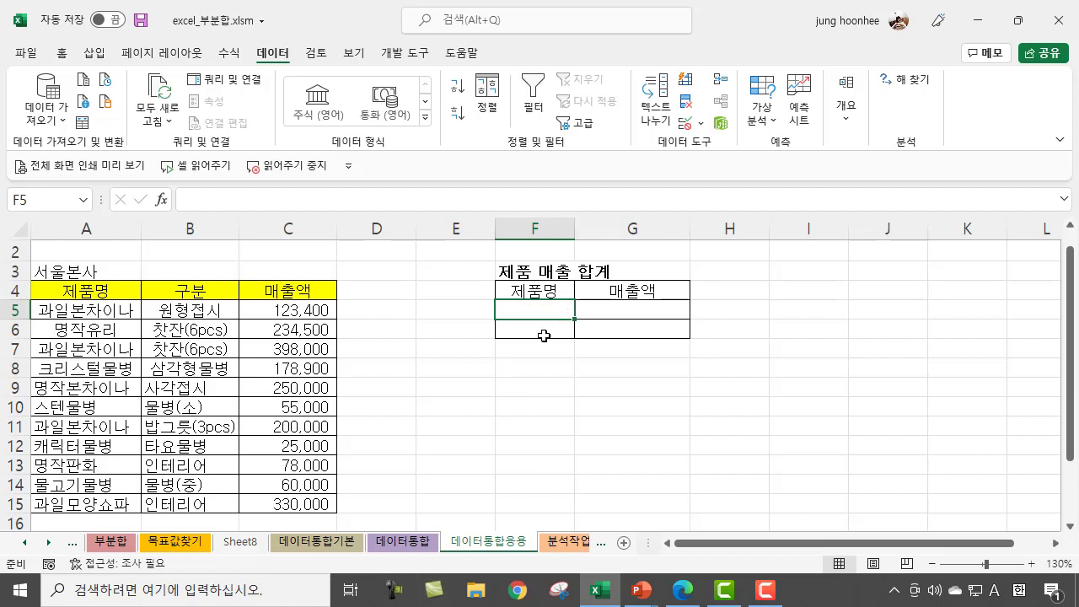
{"action": "scroll", "coordinate": [681, 424], "scroll_direction": "up", "scroll_amount": 1, "text": "ctrl"}
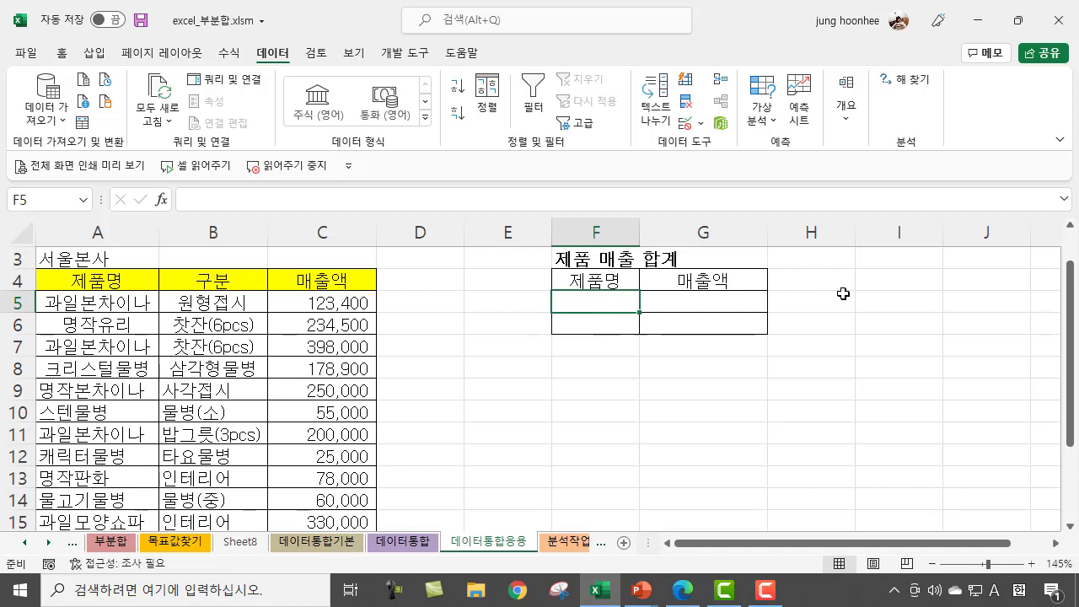
{"action": "type", "text": "R"}
{"action": "key", "text": "BackSpace"}
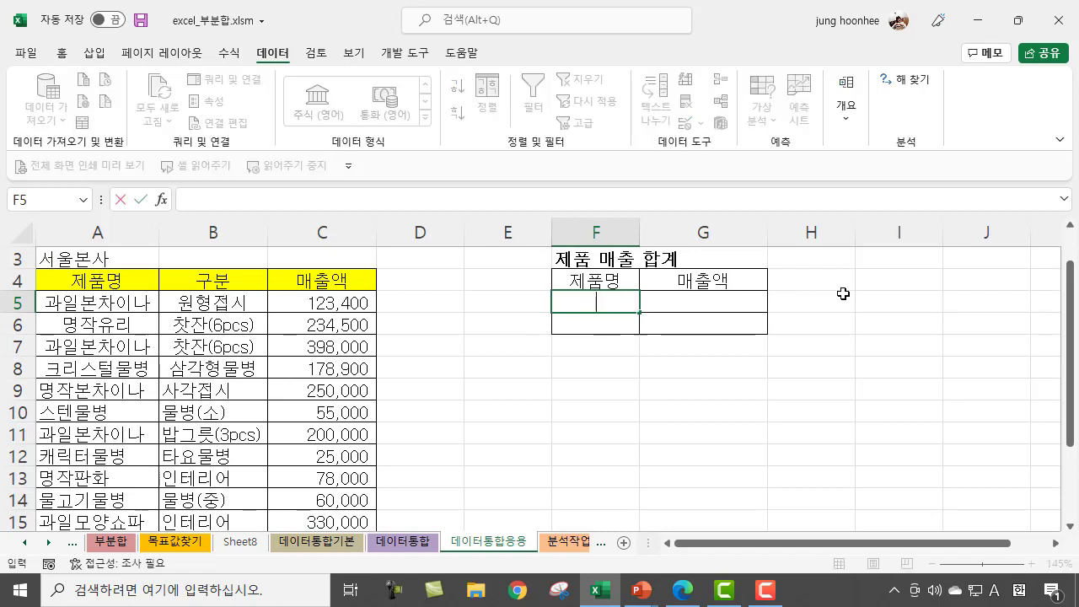
{"action": "key", "text": "Hangul"}
{"action": "type", "text": "과일"}
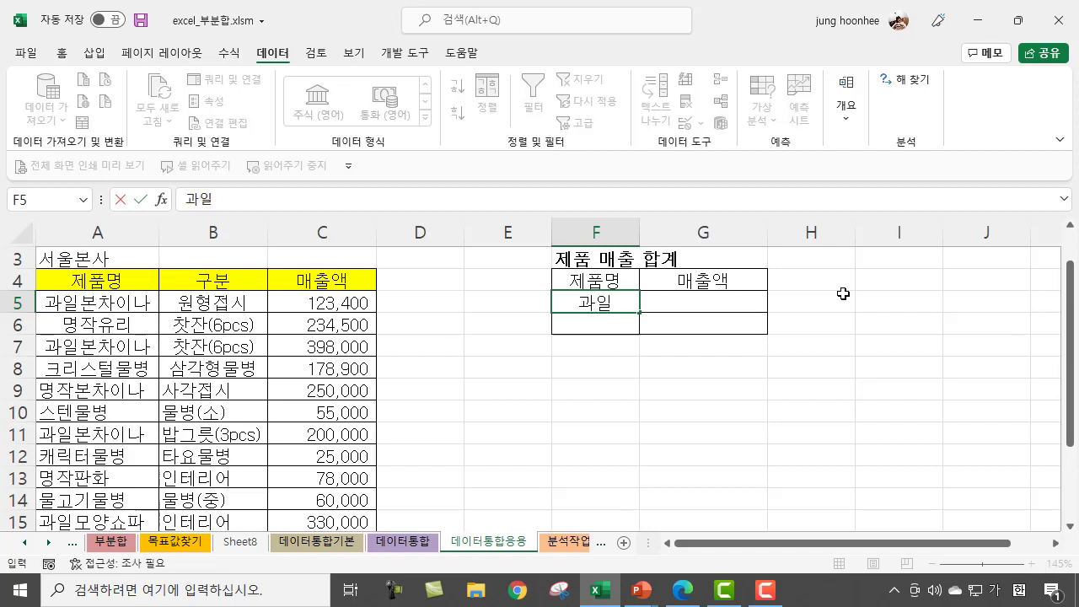
{"action": "type", "text": "*"}
{"action": "key", "text": "Return"}
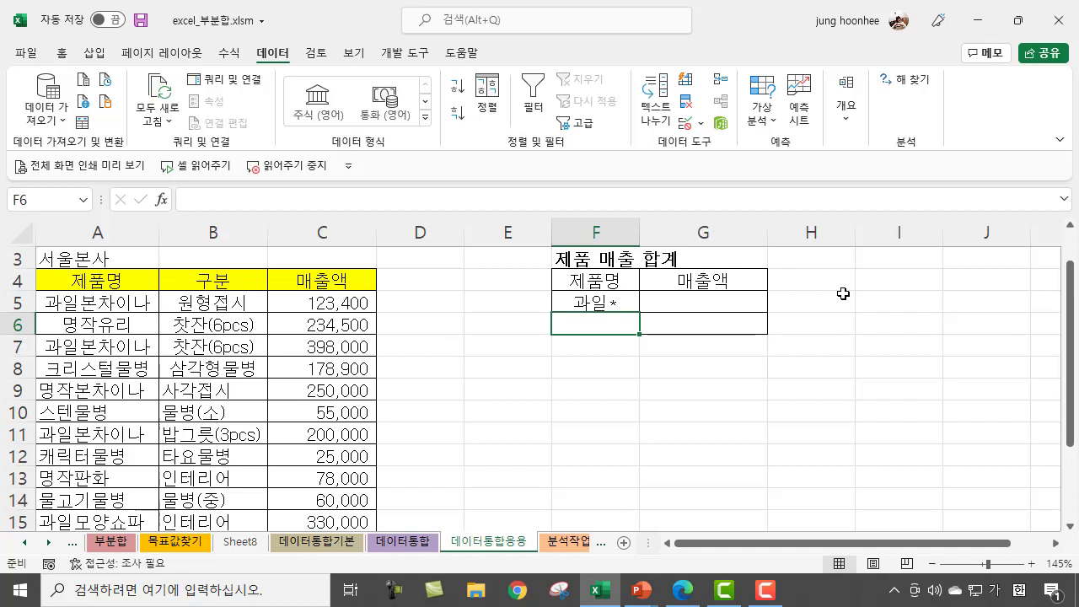
Step: Enter the wildcard criterion *물병 in cell F6 under 제품명
{"action": "type", "text": "*"}
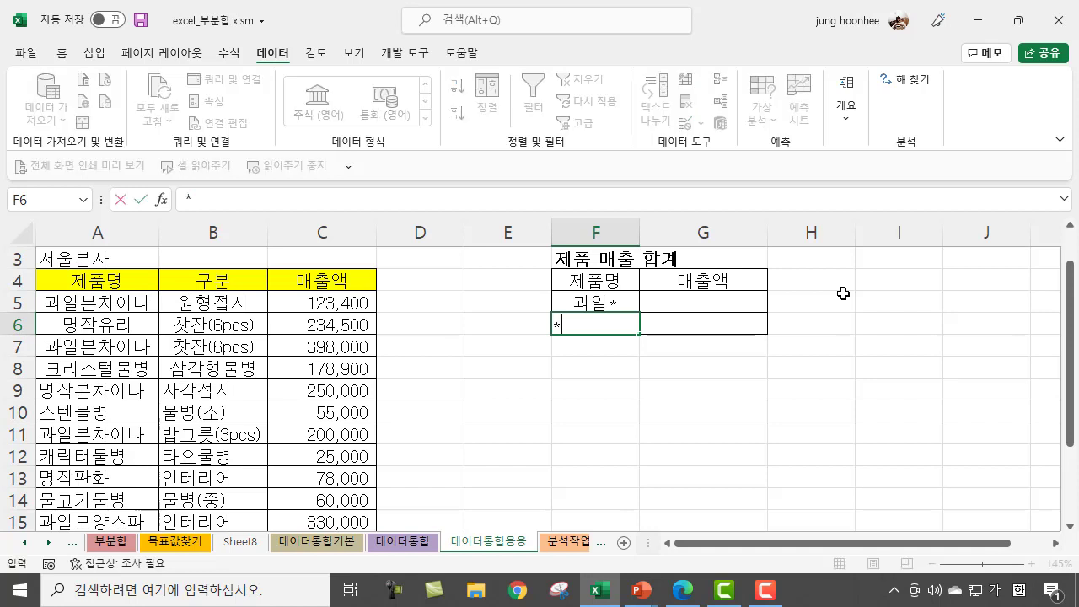
{"action": "type", "text": "칭;니"}
{"action": "key", "text": "BackSpace"}
{"action": "key", "text": "BackSpace"}
{"action": "key", "text": "BackSpace"}
{"action": "key", "text": "BackSpace"}
{"action": "key", "text": "BackSpace"}
{"action": "type", "text": "*물벼ㅇ"}
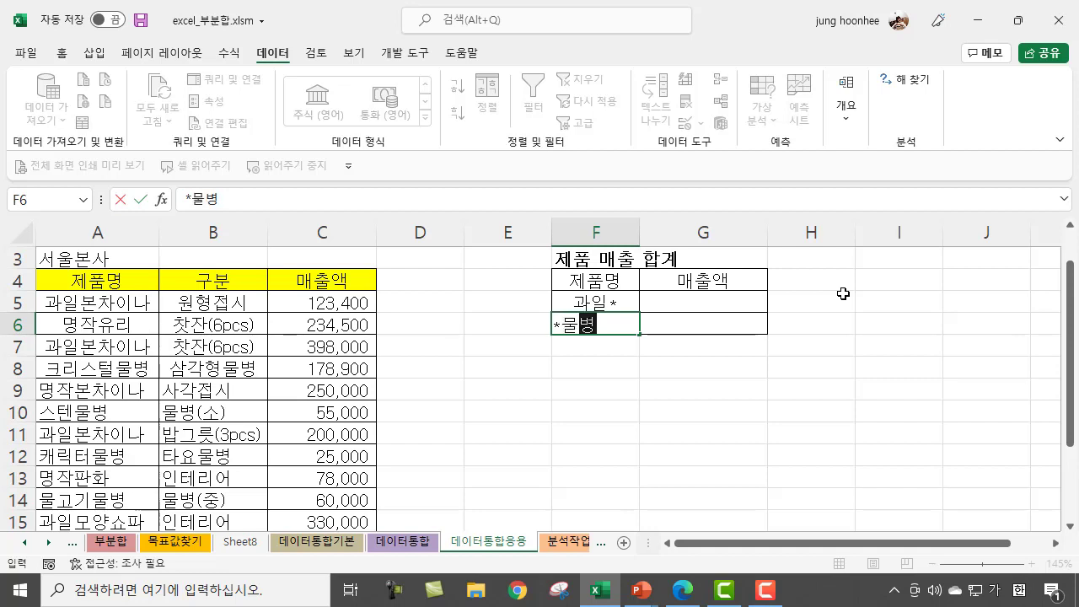
{"action": "key", "text": "Return"}
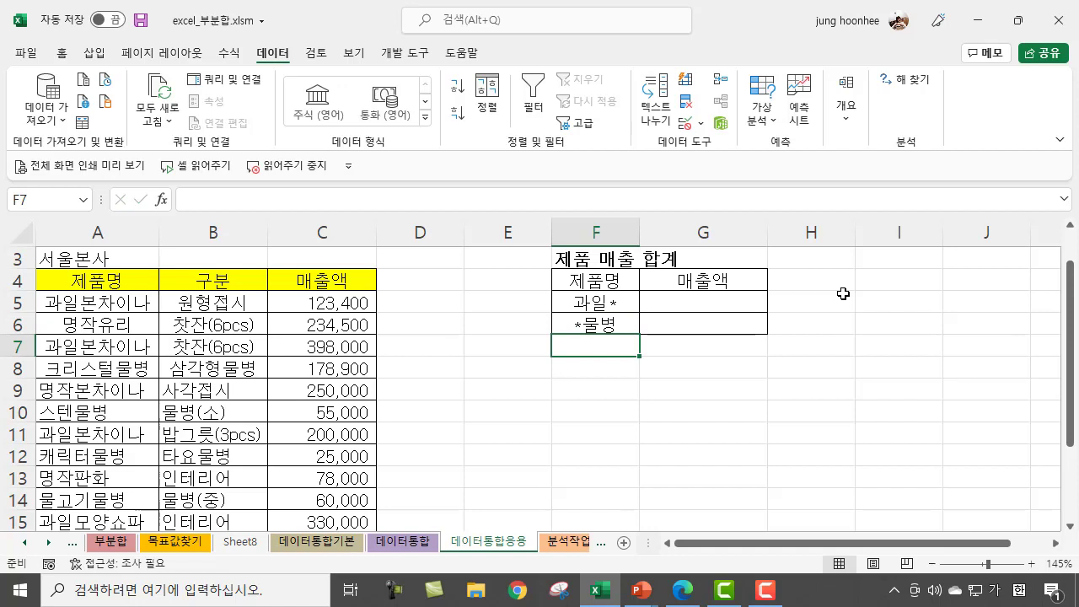
{"action": "left_click", "coordinate": [606, 300]}
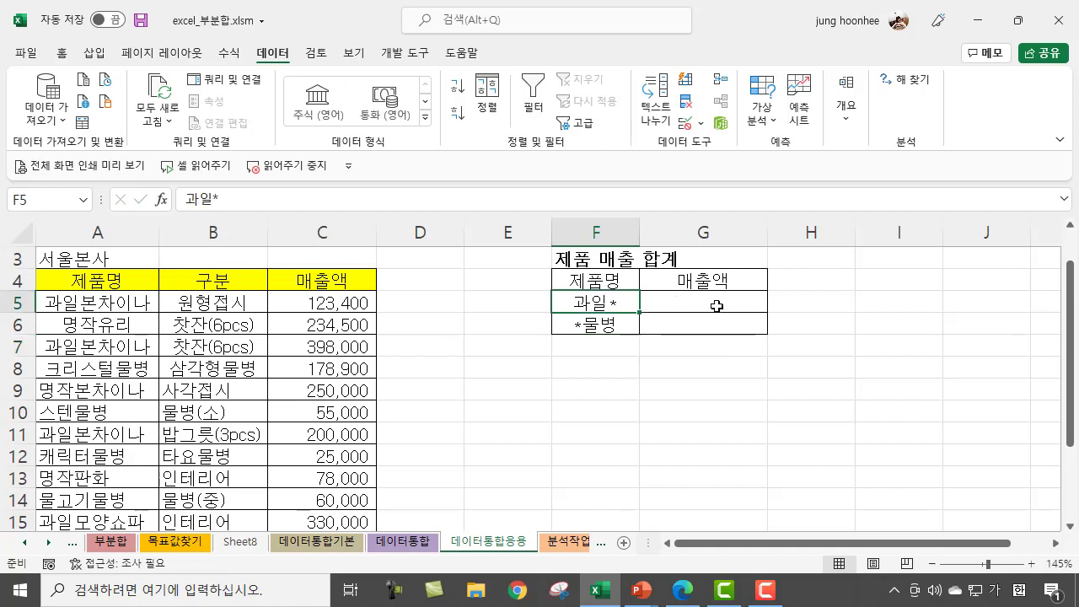
{"action": "left_click", "coordinate": [606, 327]}
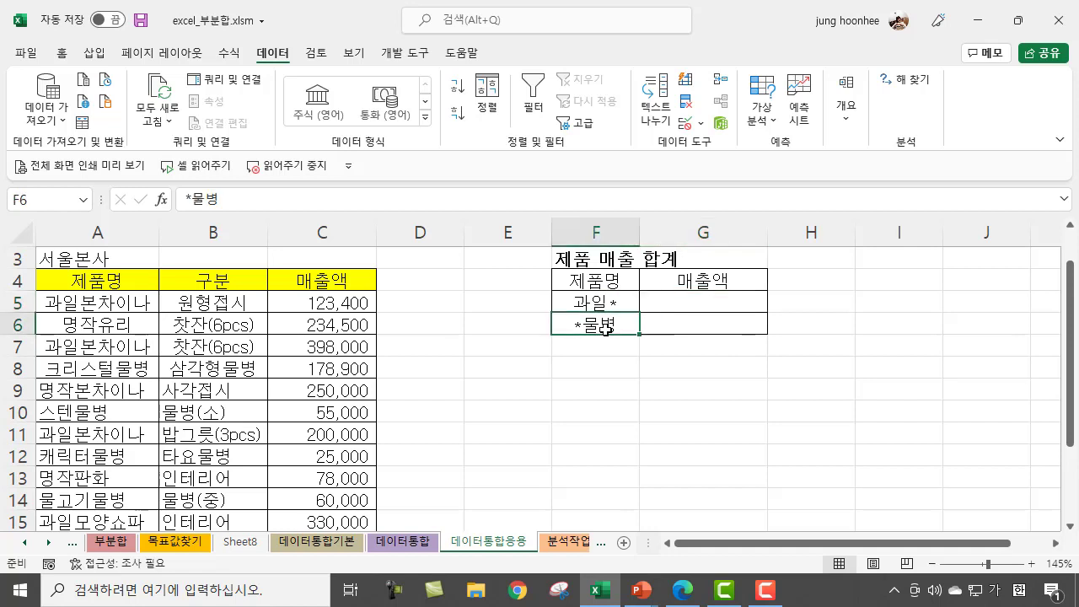
{"action": "left_click", "coordinate": [692, 325]}
{"action": "left_click", "coordinate": [624, 443]}
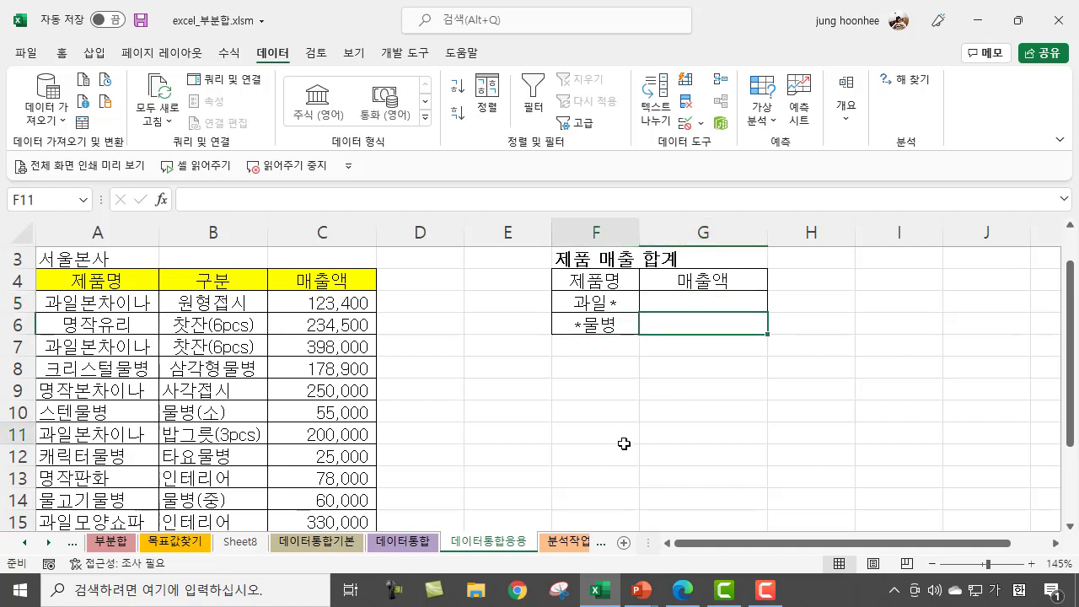
{"action": "left_click_drag", "start_coordinate": [623, 443], "coordinate": [623, 455]}
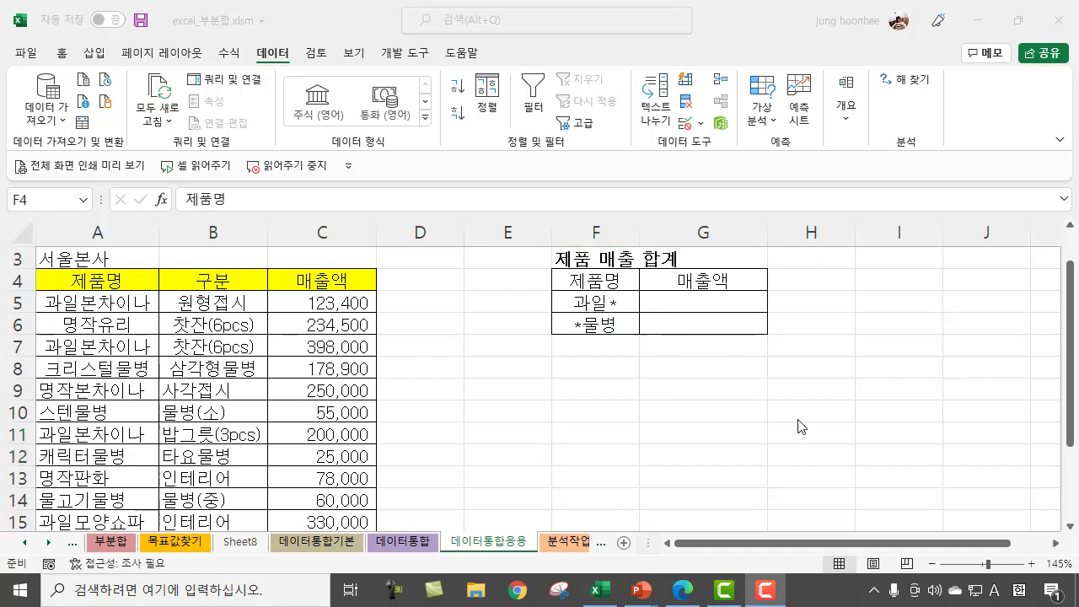
Step: Start a 합계 consolidation into F4:G6 and add the 서울본사 range A4:C15 as its reference
{"action": "left_click", "coordinate": [590, 279]}
{"action": "left_click_drag", "start_coordinate": [594, 280], "coordinate": [708, 324]}
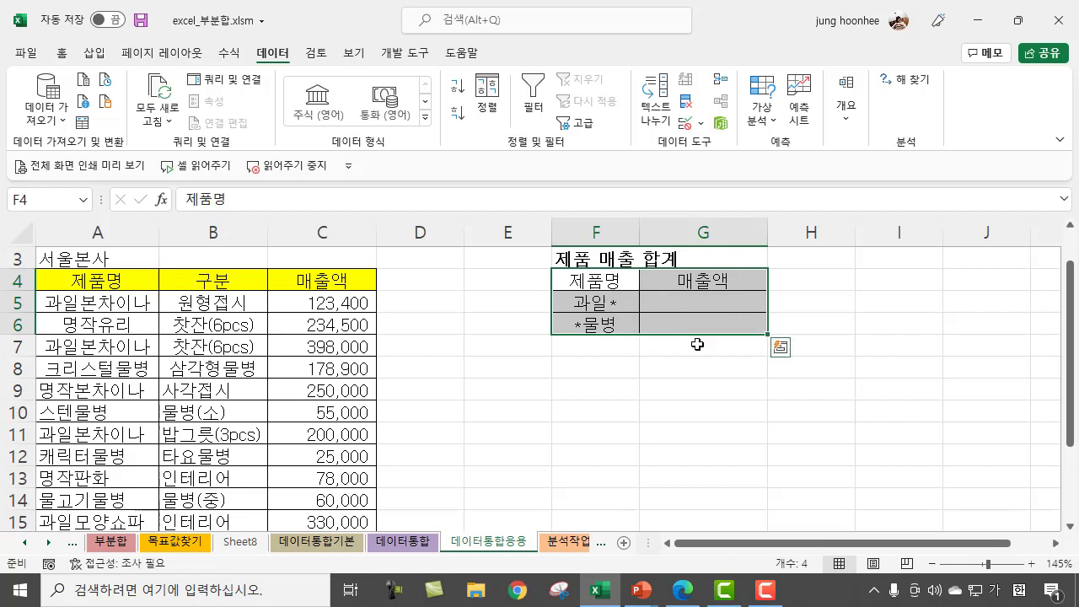
{"action": "left_click", "coordinate": [721, 81]}
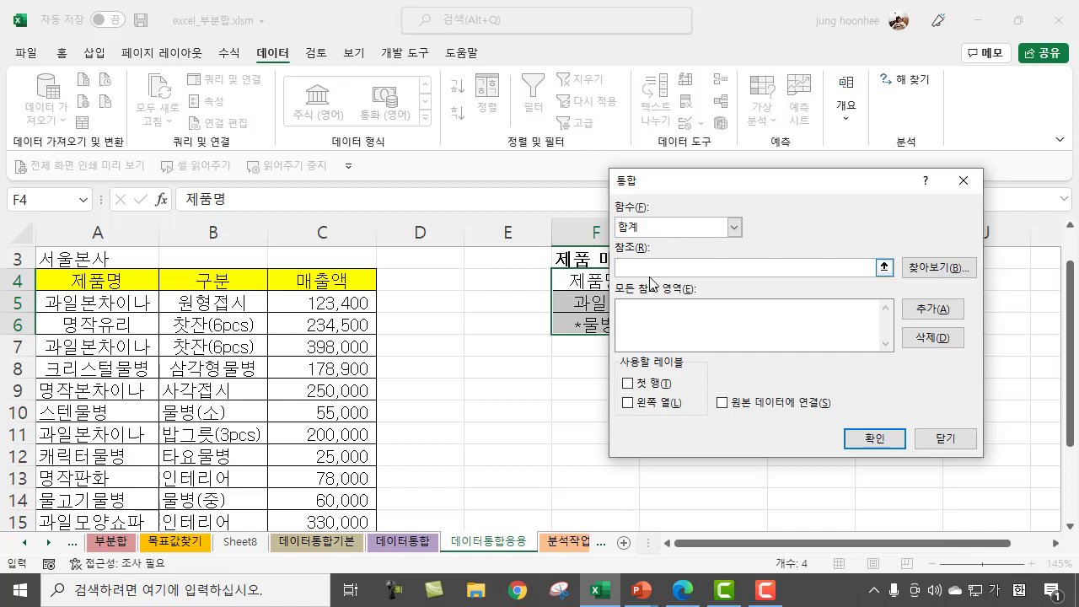
{"action": "left_click", "coordinate": [646, 267]}
{"action": "left_click_drag", "start_coordinate": [82, 280], "coordinate": [348, 384]}
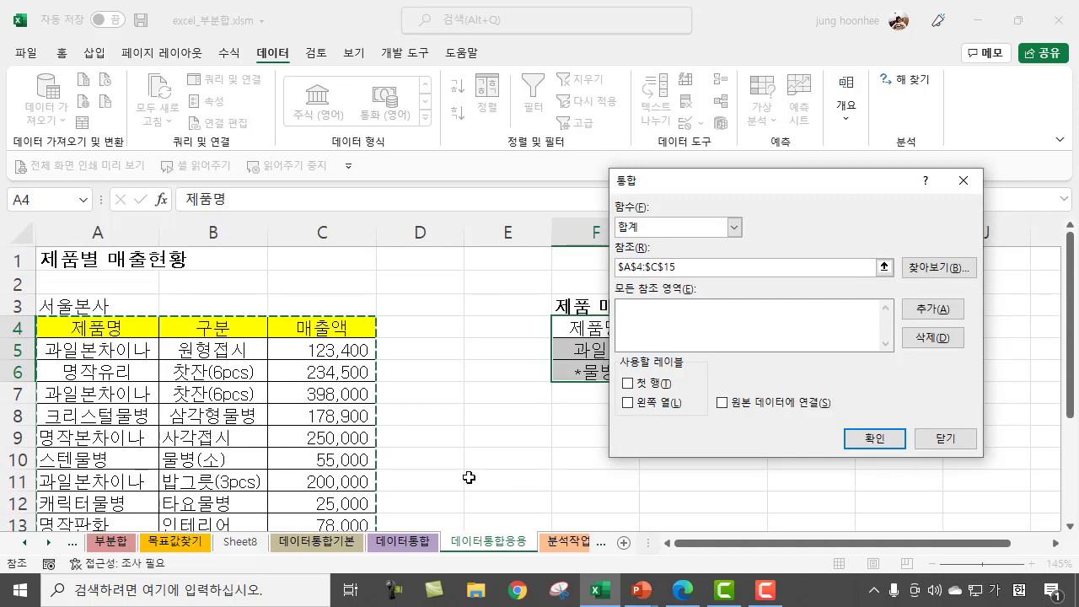
{"action": "left_click", "coordinate": [932, 309]}
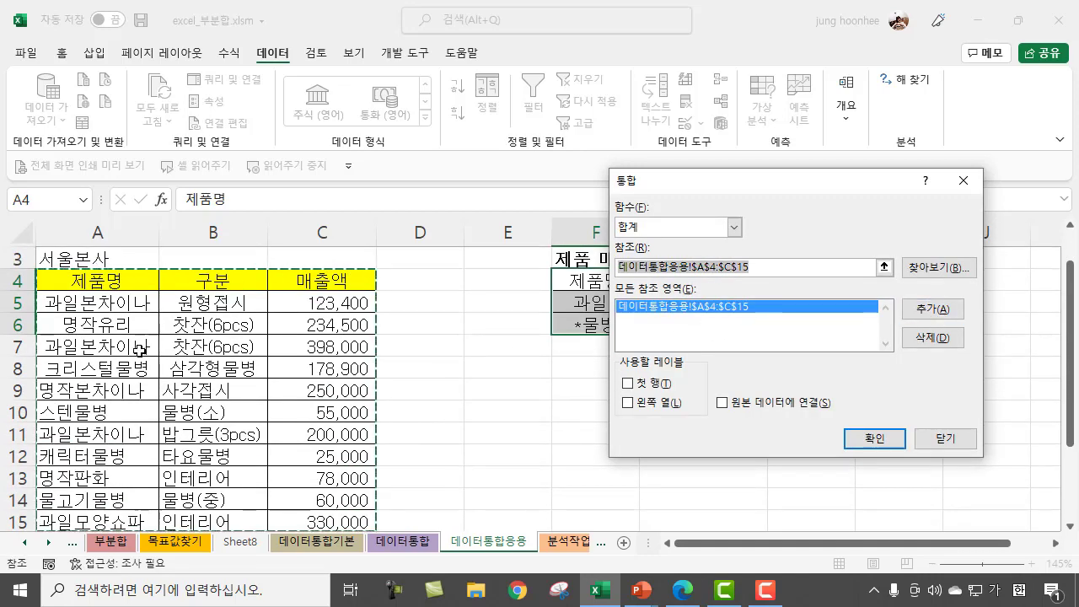
Step: Use the 첫 행 and 왼쪽 열 labels and run the consolidation into the 제품 매출 합계 table
{"action": "left_click", "coordinate": [628, 384]}
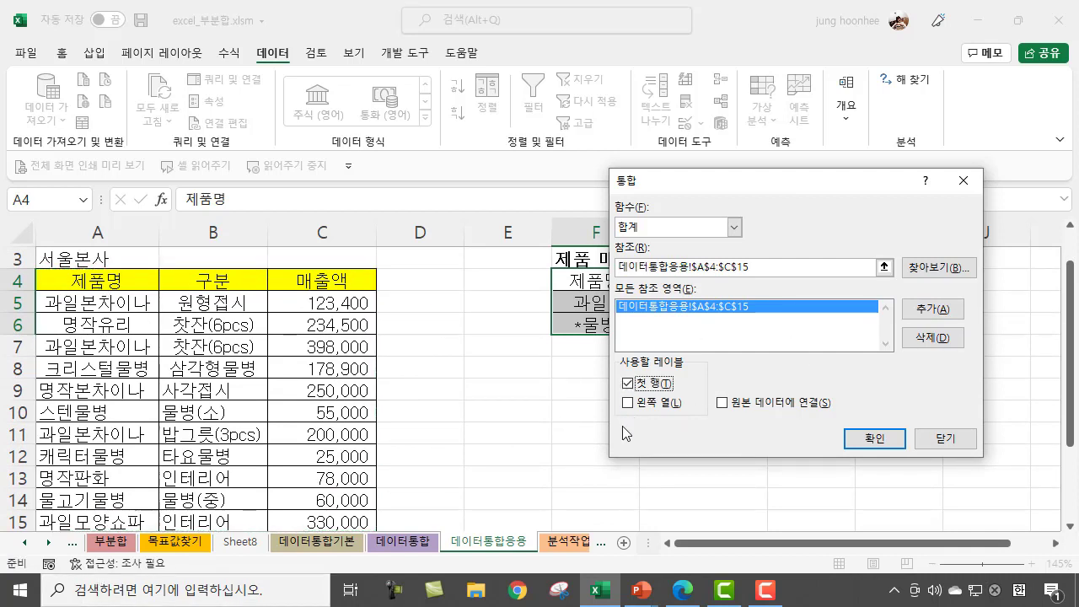
{"action": "left_click", "coordinate": [628, 402]}
{"action": "left_click", "coordinate": [877, 439]}
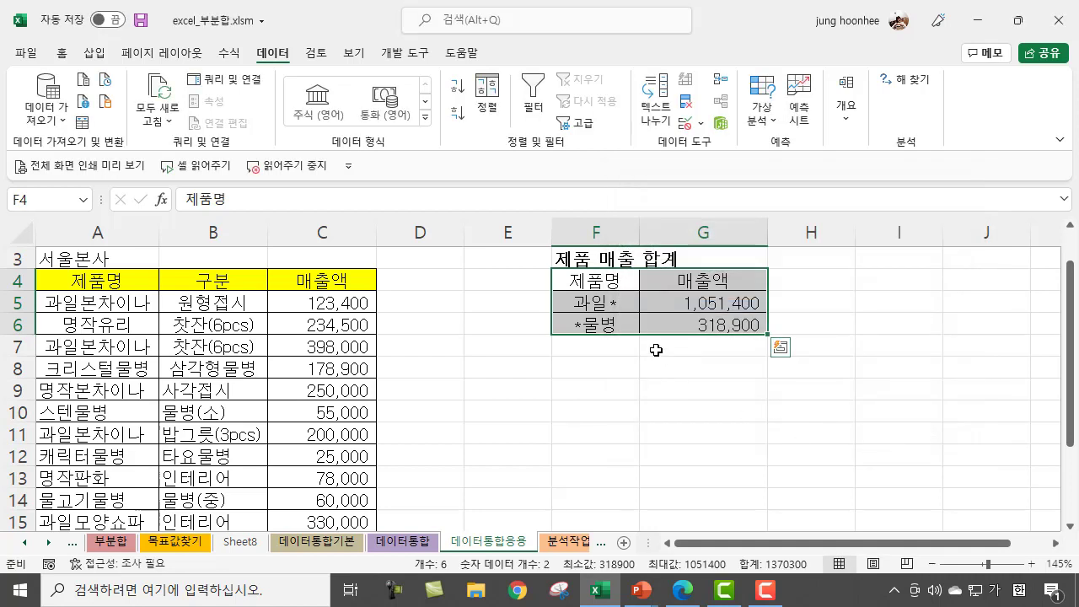
{"action": "left_click", "coordinate": [879, 326]}
{"action": "left_click", "coordinate": [630, 413]}
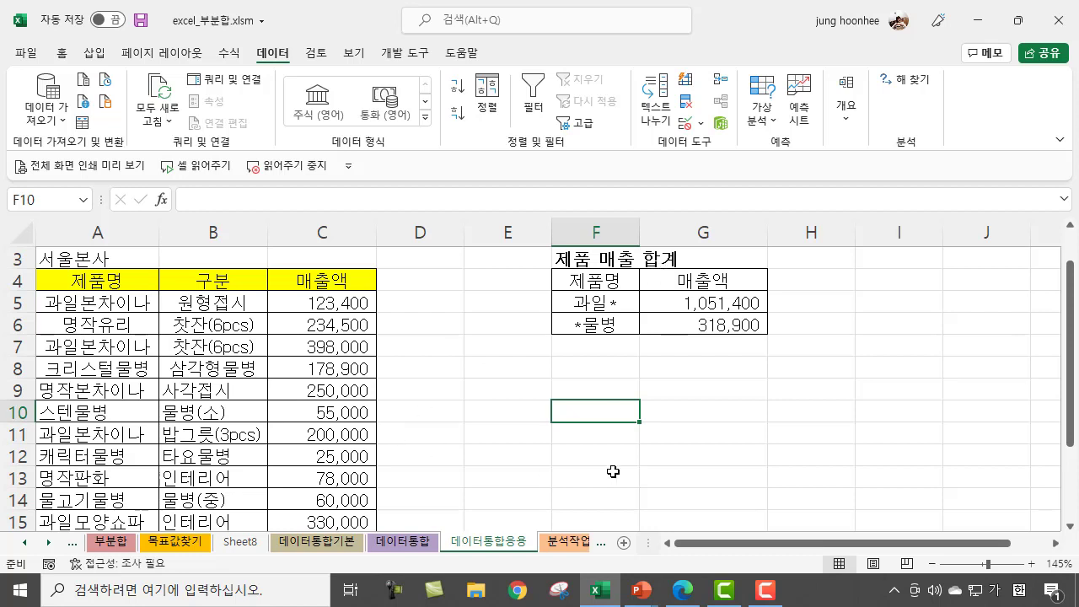
Step: Switch to the PowerPoint slide show, advance to the 실전 기출문제 풀어보기 slide and underline its title
{"action": "left_click", "coordinate": [772, 434]}
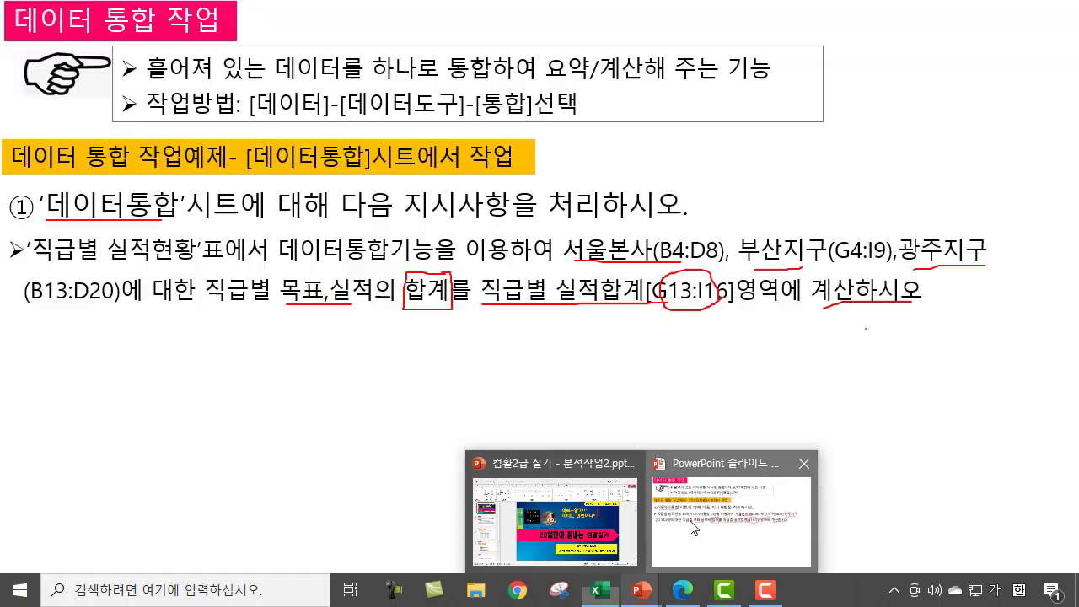
{"action": "left_click", "coordinate": [693, 529]}
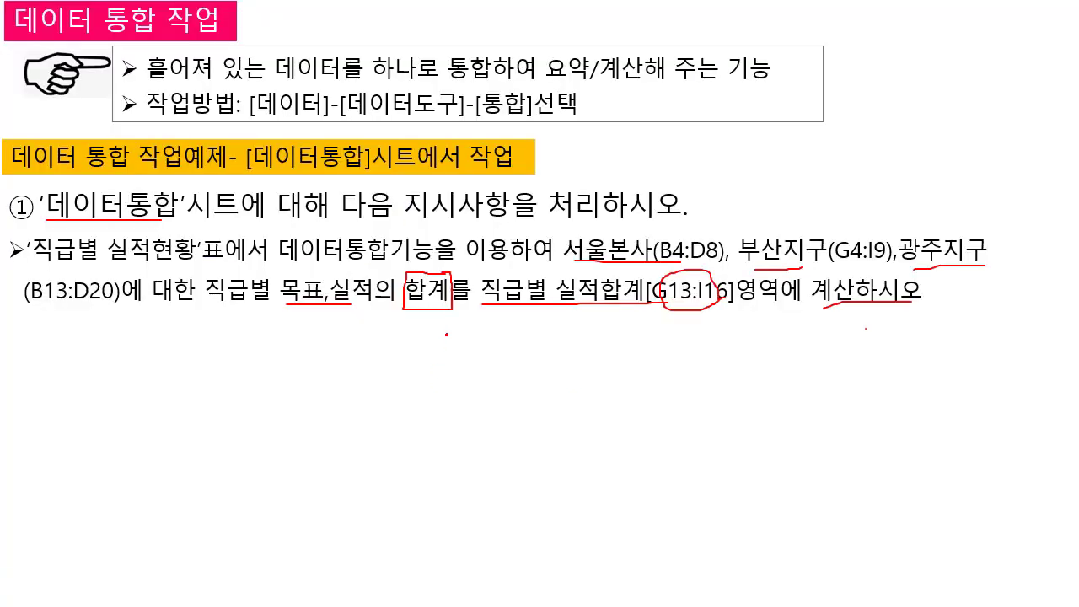
{"action": "key", "text": "Right"}
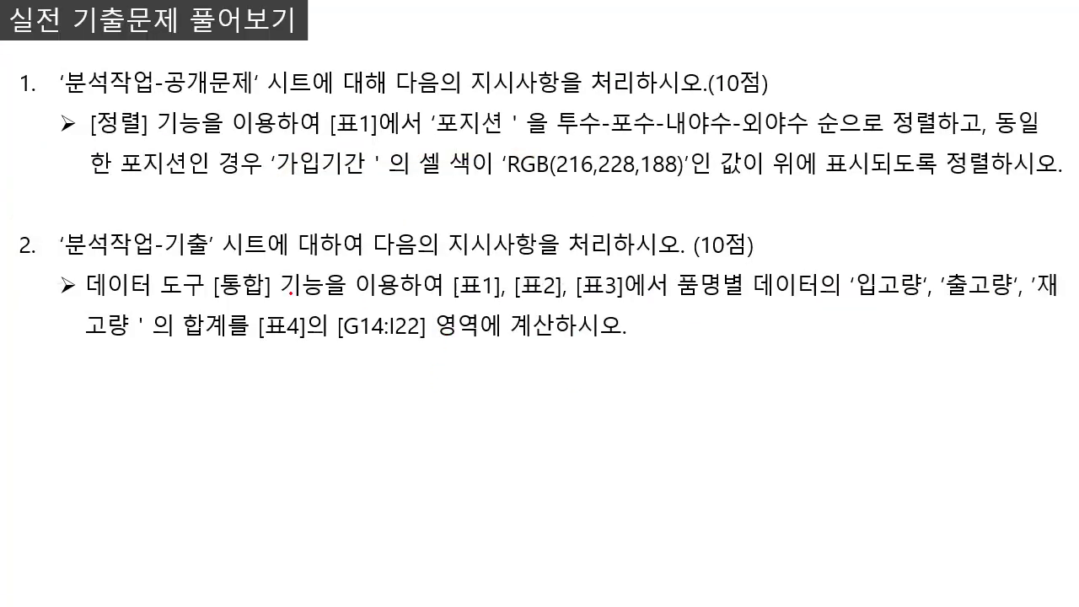
{"action": "left_click_drag", "start_coordinate": [99, 41], "coordinate": [275, 42]}
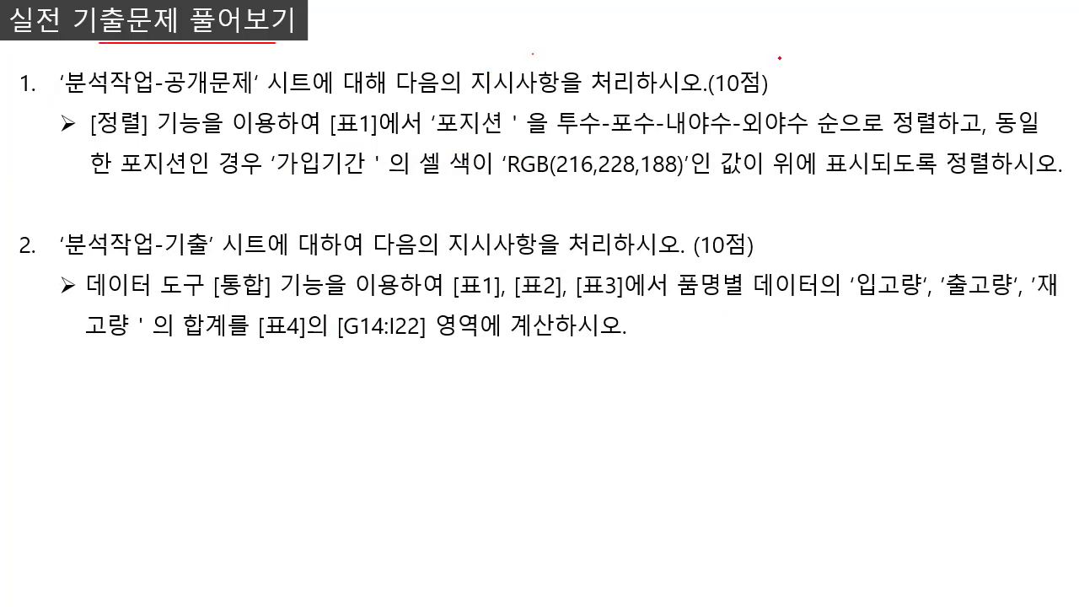
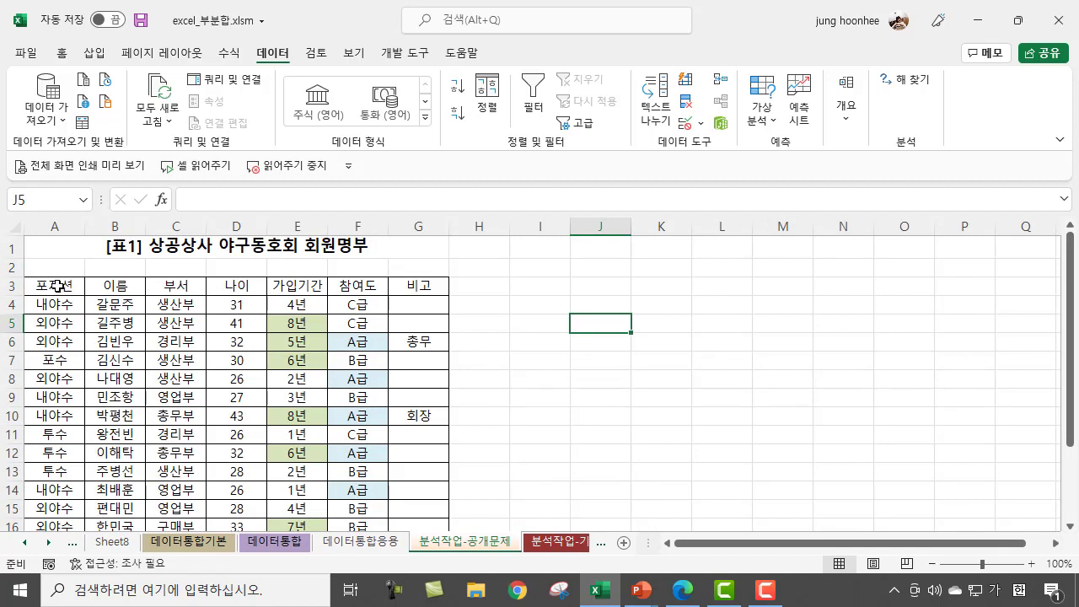
Step: Set up a sort of [표1] on the 분석작업-공개문제 sheet by 포지션 cell values, opening 사용자 지정 목록 for the order
{"action": "left_click", "coordinate": [60, 284]}
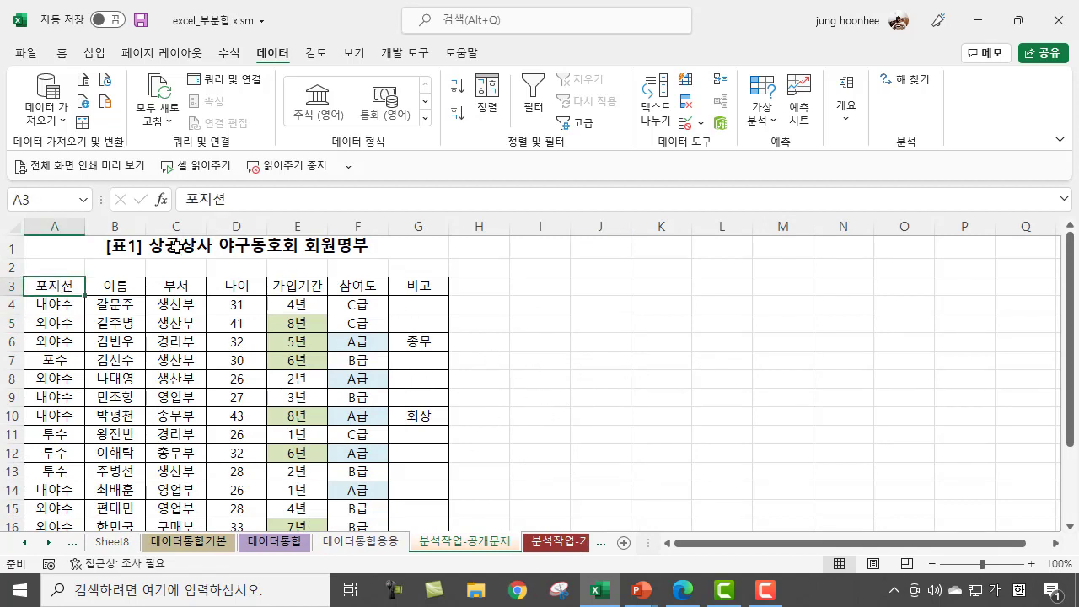
{"action": "left_click", "coordinate": [487, 103]}
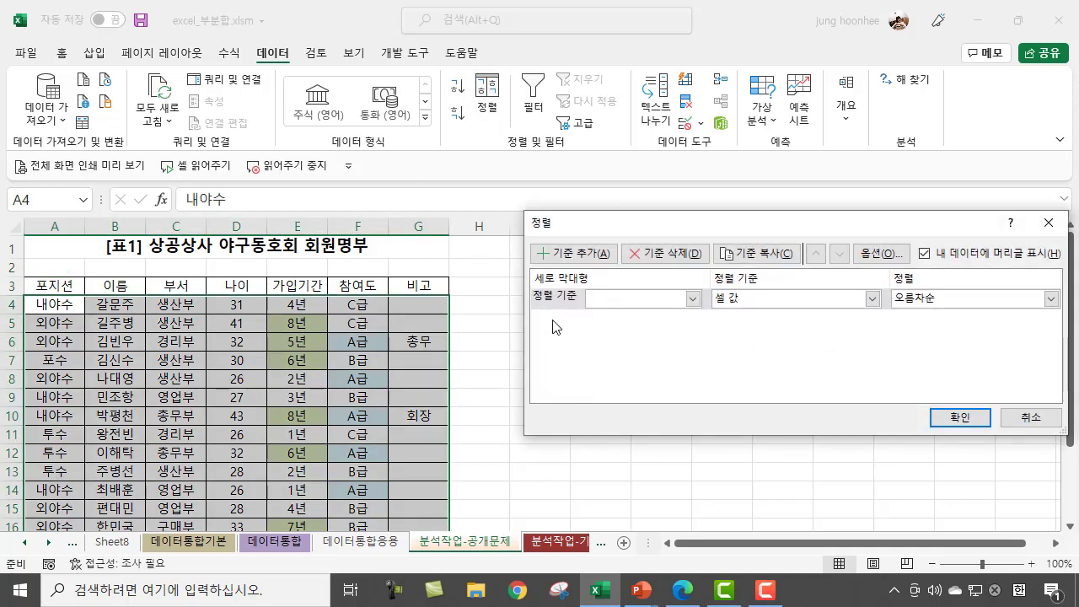
{"action": "left_click", "coordinate": [693, 298]}
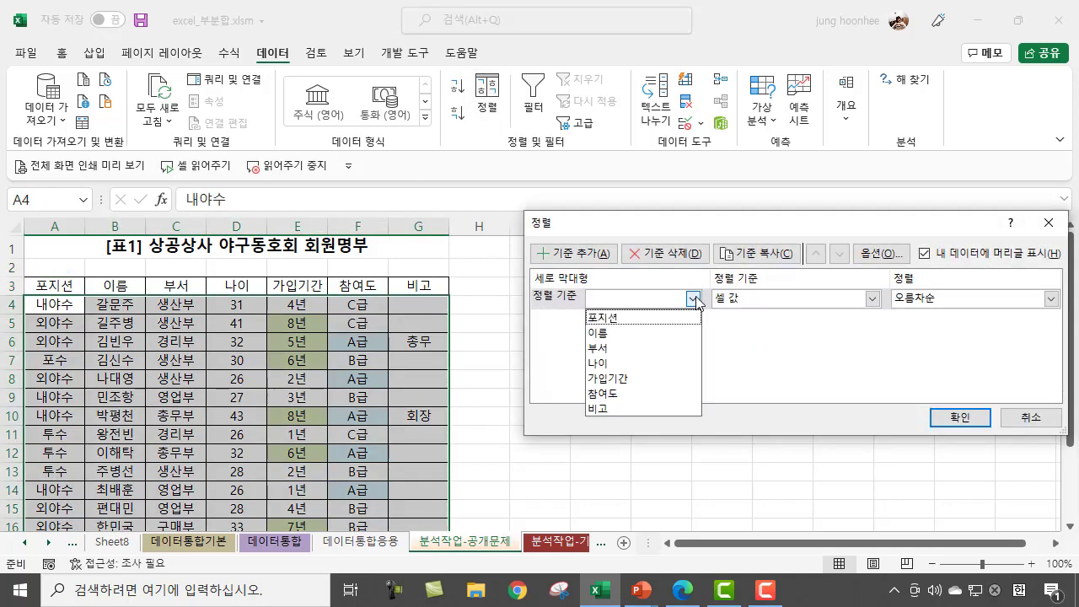
{"action": "left_click", "coordinate": [620, 322]}
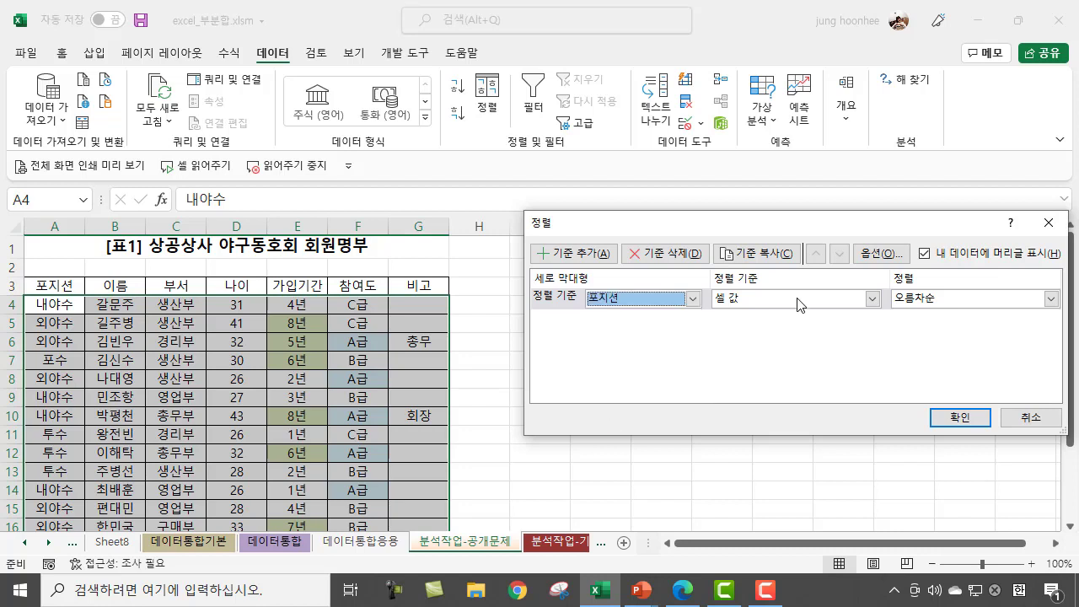
{"action": "left_click_drag", "start_coordinate": [793, 223], "coordinate": [690, 244]}
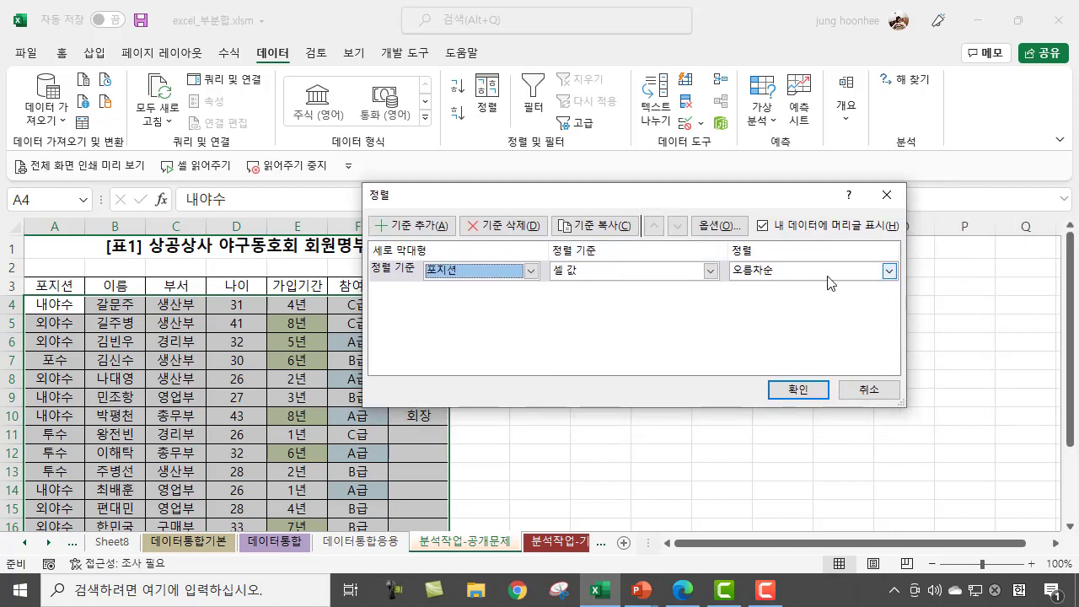
{"action": "left_click", "coordinate": [890, 274]}
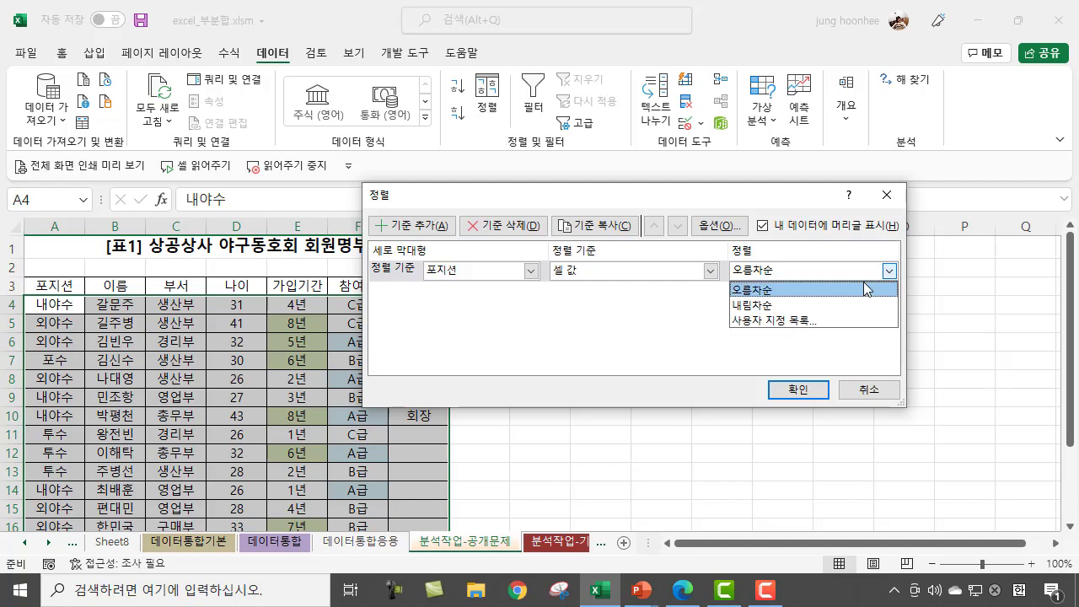
{"action": "left_click", "coordinate": [783, 327]}
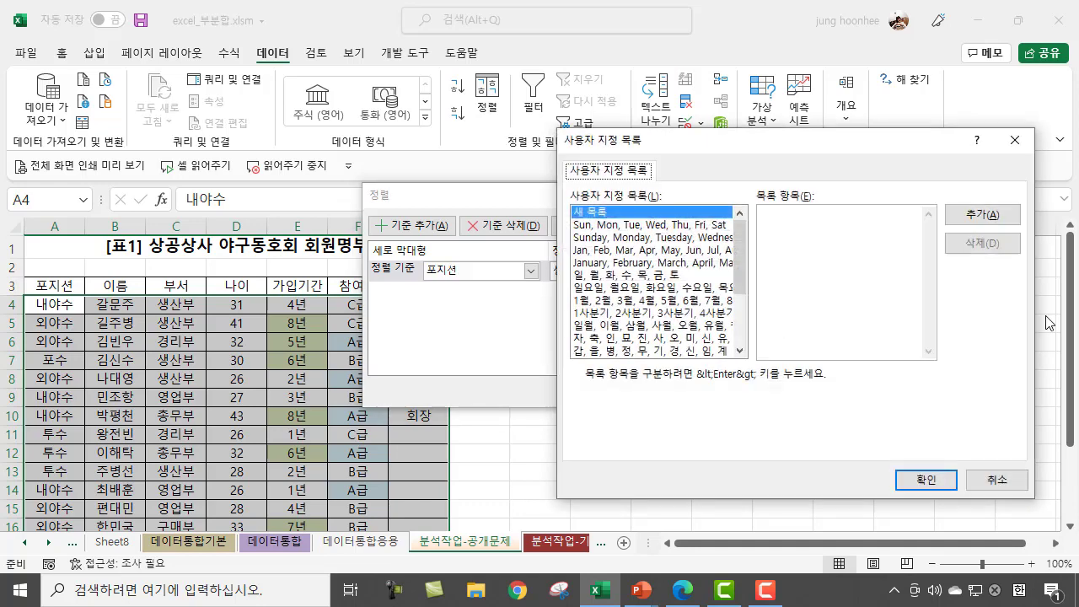
Step: Add a custom list with the items 투수, 포수, 내야수, 외야수 and close the custom lists dialog with the changes accepted
{"action": "left_click", "coordinate": [805, 226]}
{"action": "type", "text": "투수"}
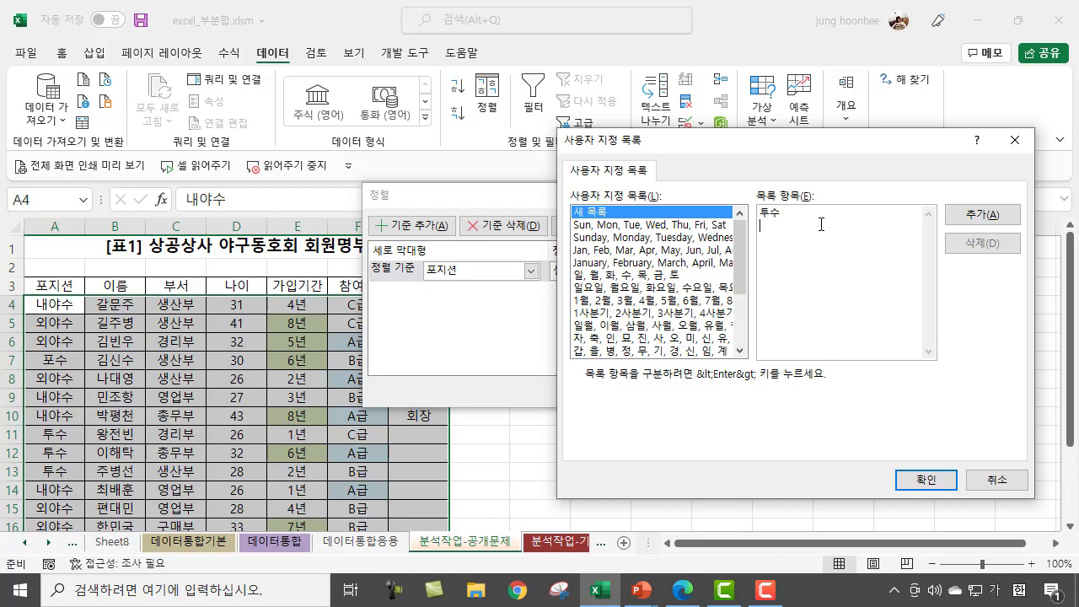
{"action": "key", "text": "Return"}
{"action": "type", "text": "포수"}
{"action": "key", "text": "Return"}
{"action": "type", "text": "내야수"}
{"action": "key", "text": "Return"}
{"action": "type", "text": "외야수"}
{"action": "left_click", "coordinate": [840, 251]}
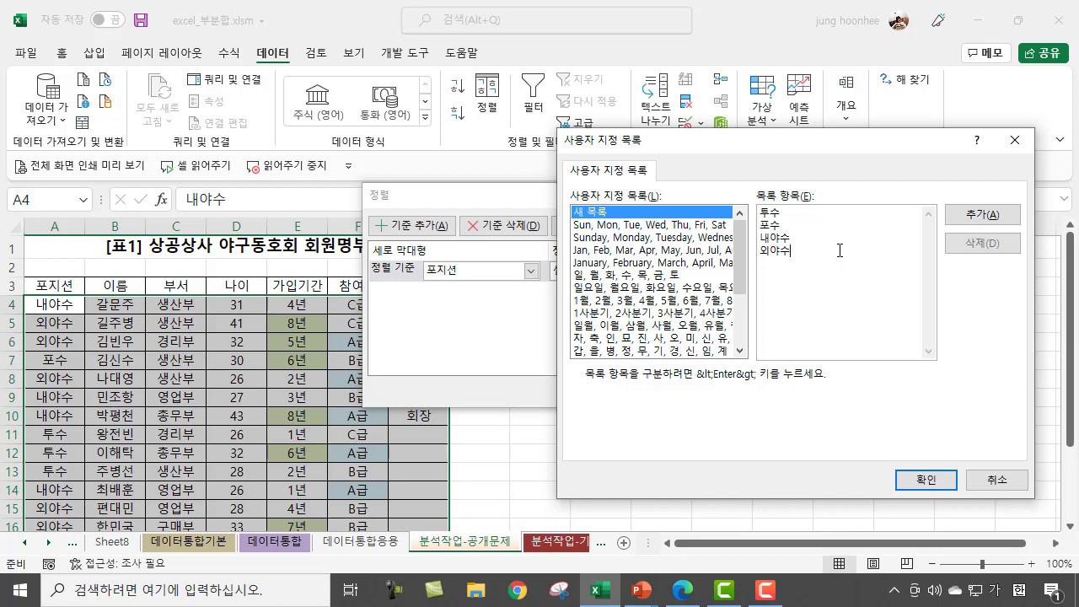
{"action": "left_click", "coordinate": [1006, 213]}
{"action": "scroll", "coordinate": [739, 307], "scroll_direction": "down", "scroll_amount": 3}
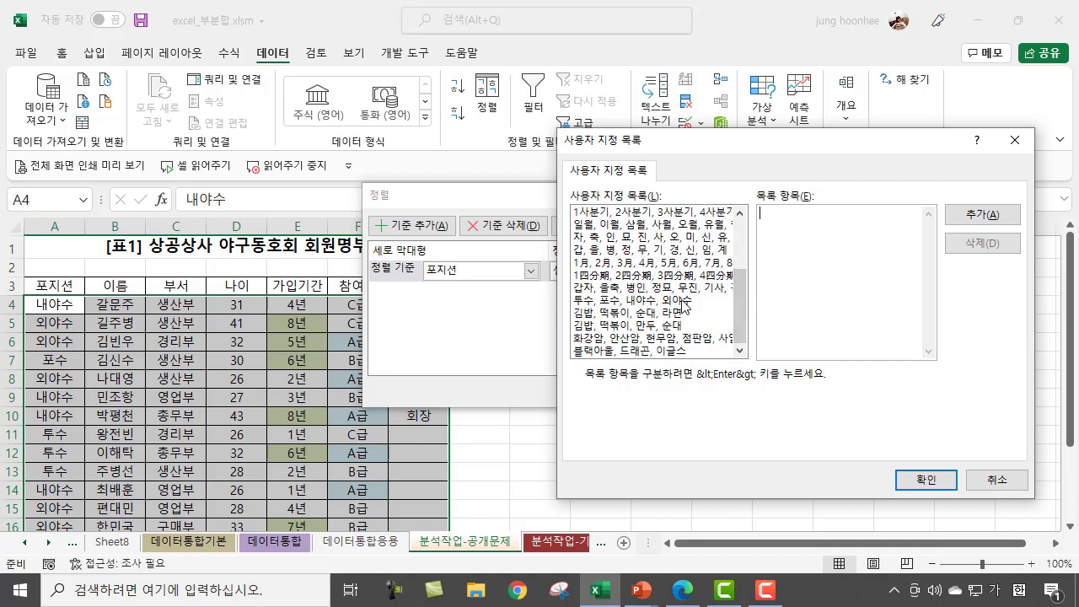
{"action": "left_click", "coordinate": [924, 480]}
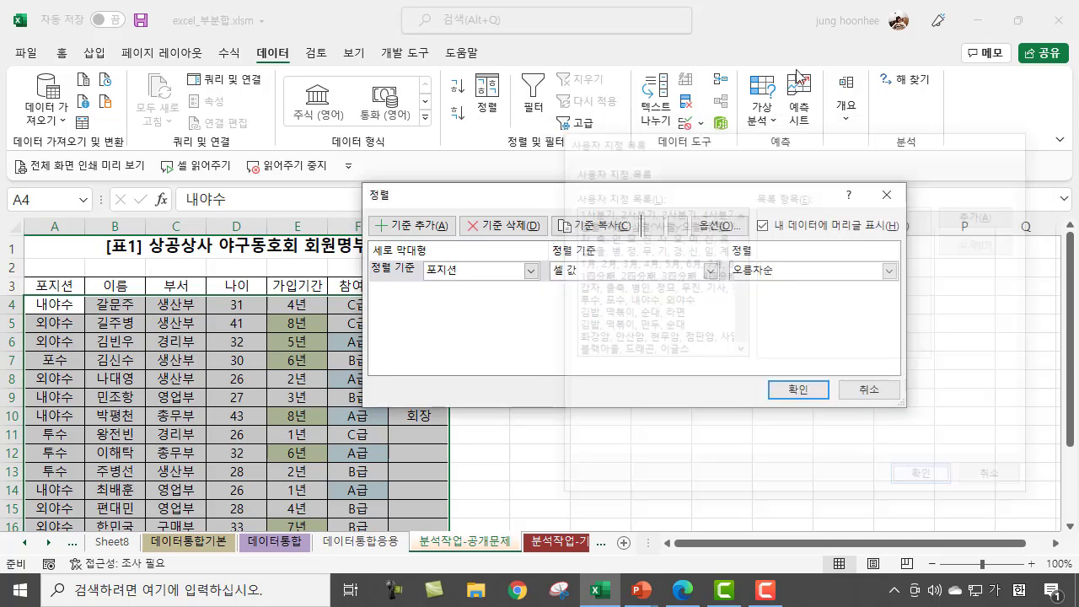
Step: Run the 포지션 sort of [표1], then reopen its settings and set the order to the custom list 투수, 포수, 내야수, 외야수
{"action": "left_click", "coordinate": [798, 390]}
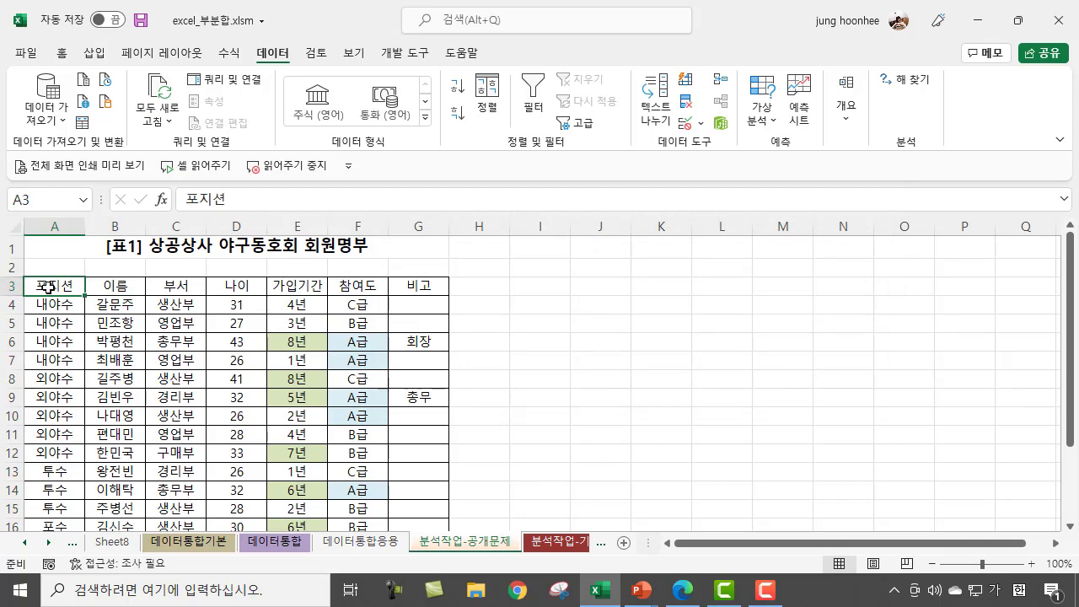
{"action": "left_click", "coordinate": [502, 98]}
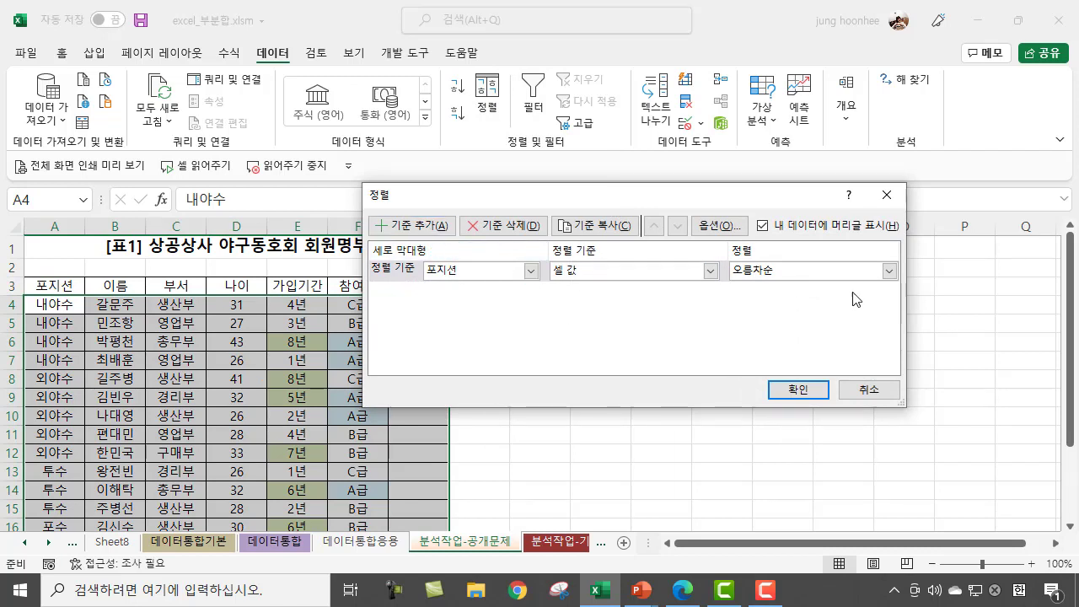
{"action": "left_click", "coordinate": [889, 270]}
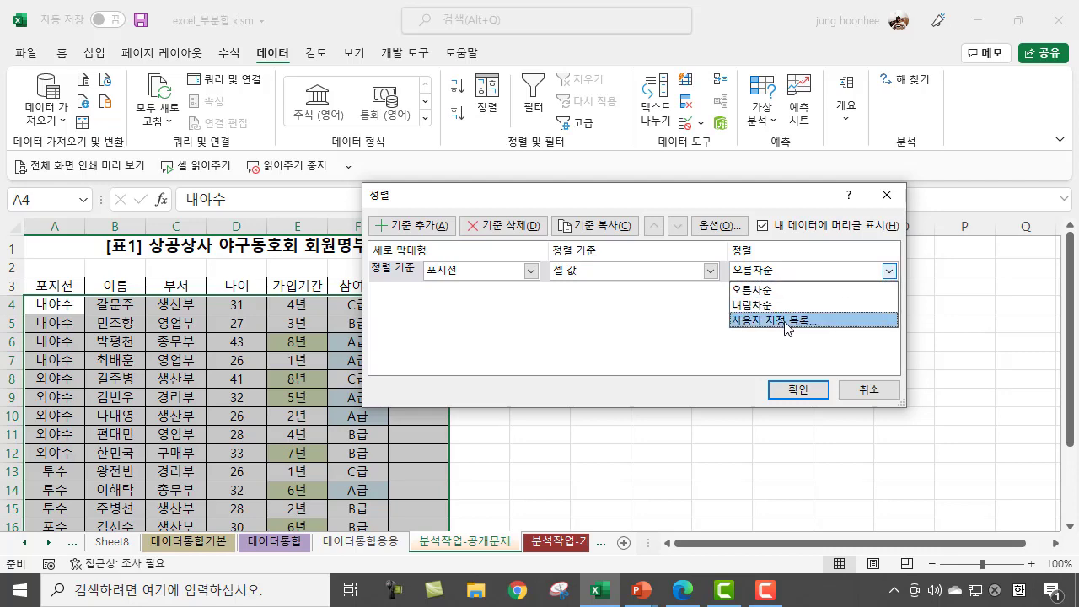
{"action": "left_click", "coordinate": [843, 318]}
{"action": "left_click_drag", "start_coordinate": [574, 215], "coordinate": [577, 288]}
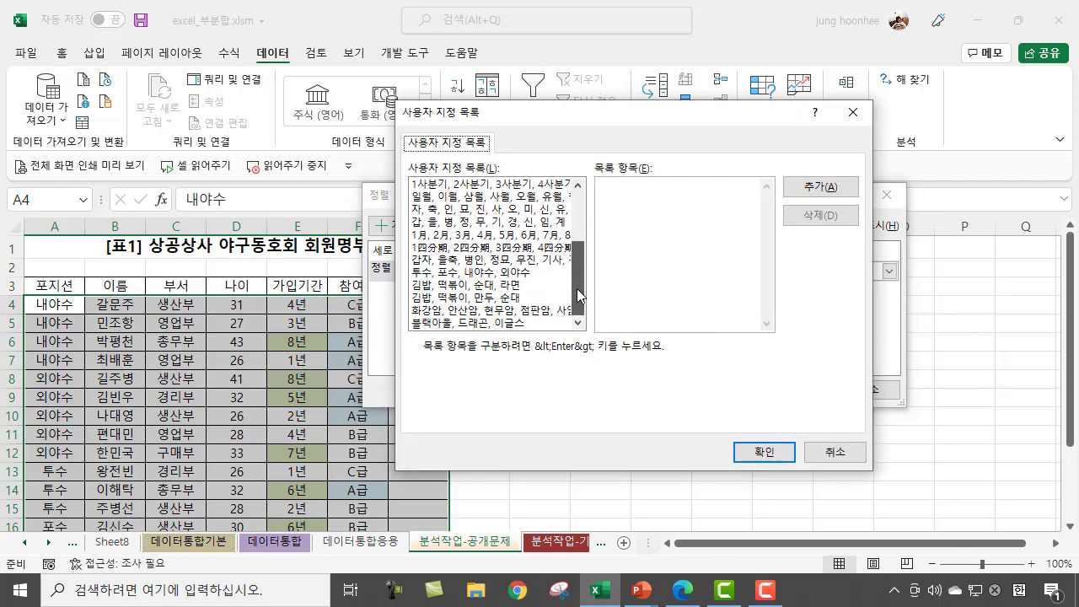
{"action": "left_click", "coordinate": [460, 283]}
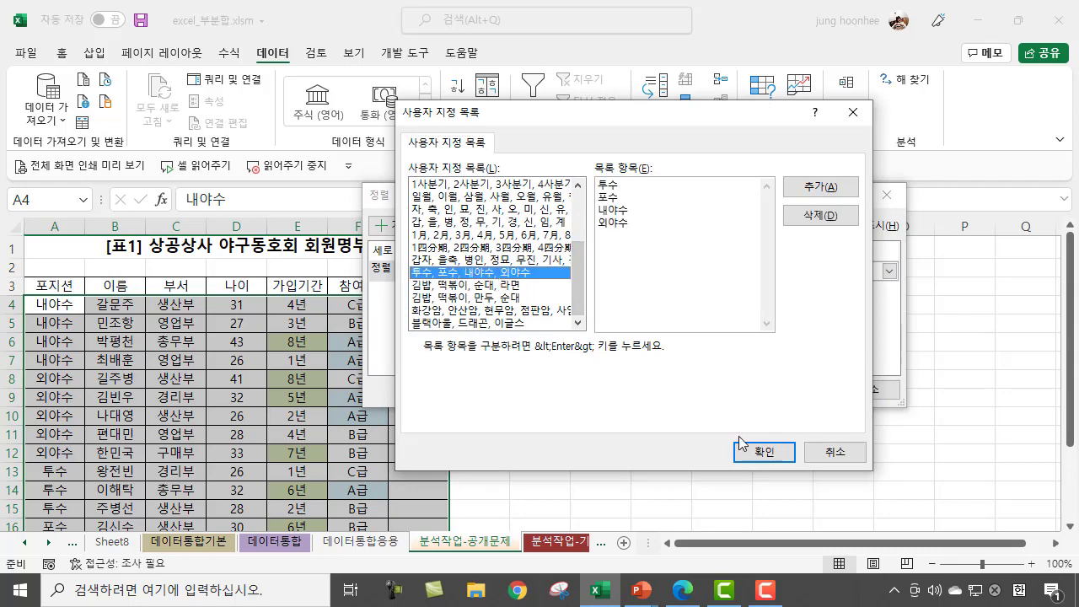
{"action": "left_click", "coordinate": [762, 453]}
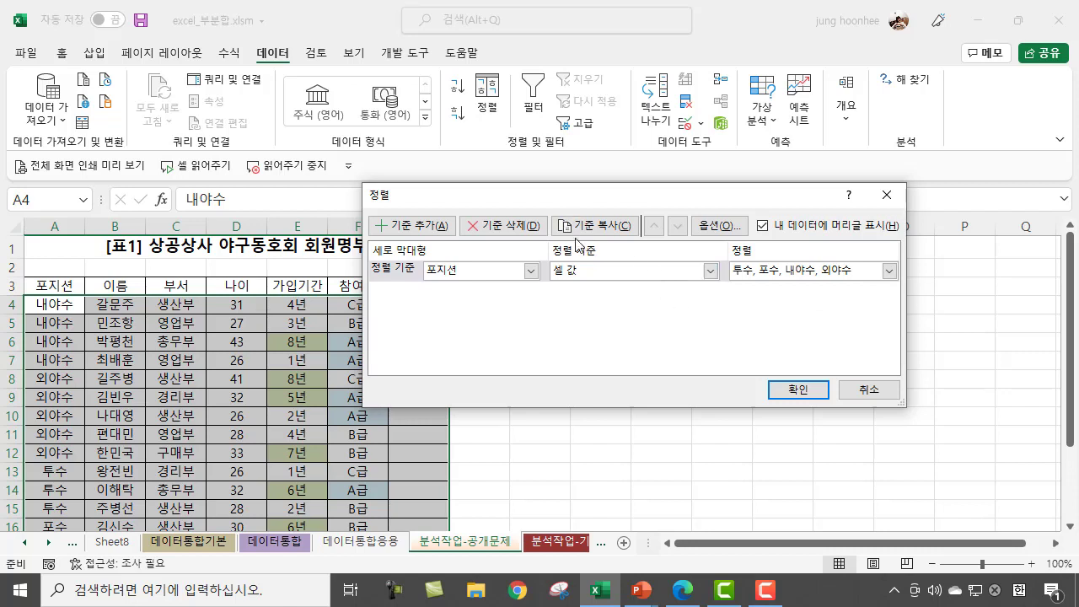
Step: Add a second sort level on 가입기간 that sorts by 셀 색
{"action": "left_click", "coordinate": [406, 226]}
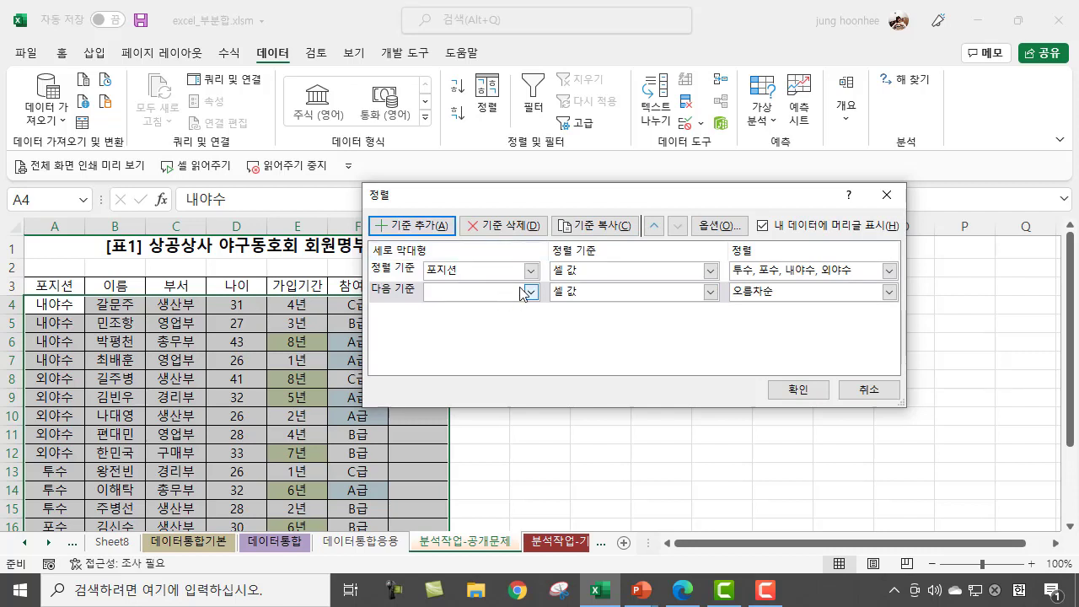
{"action": "left_click", "coordinate": [531, 293]}
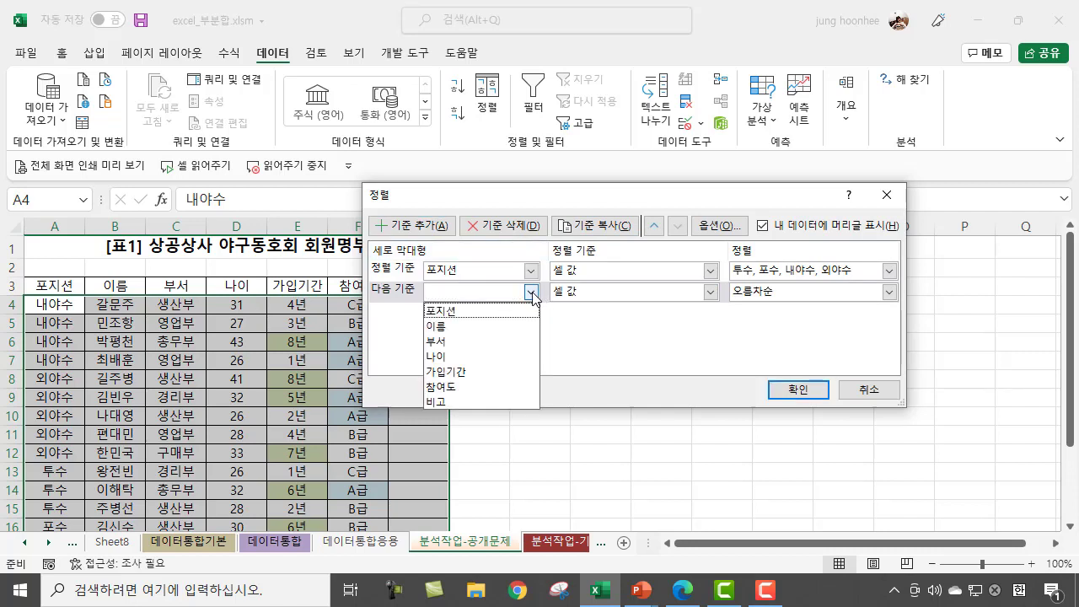
{"action": "left_click", "coordinate": [464, 371]}
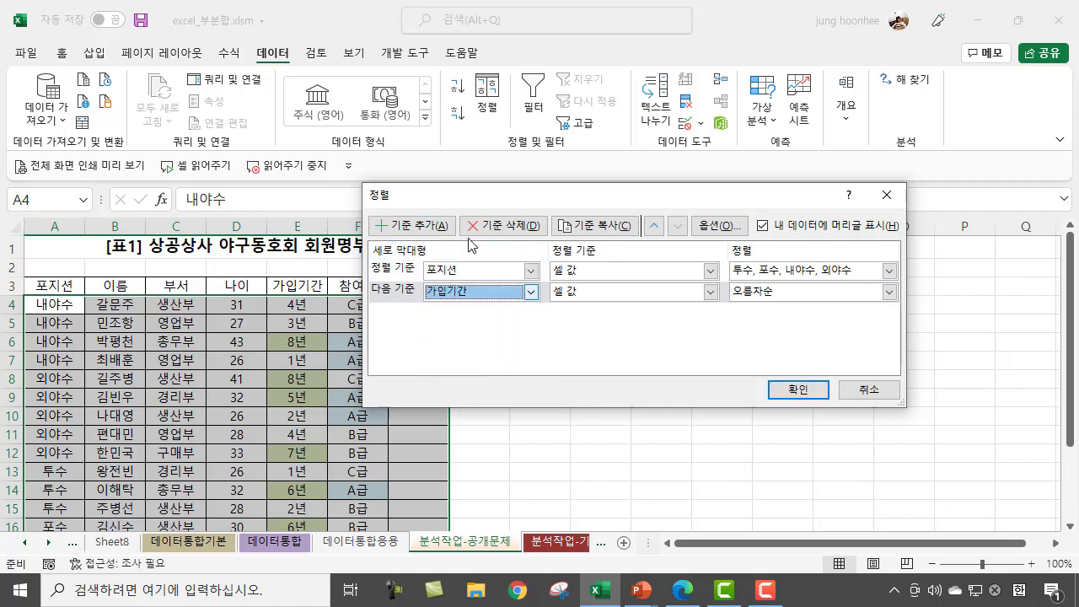
{"action": "left_click_drag", "start_coordinate": [495, 203], "coordinate": [651, 173]}
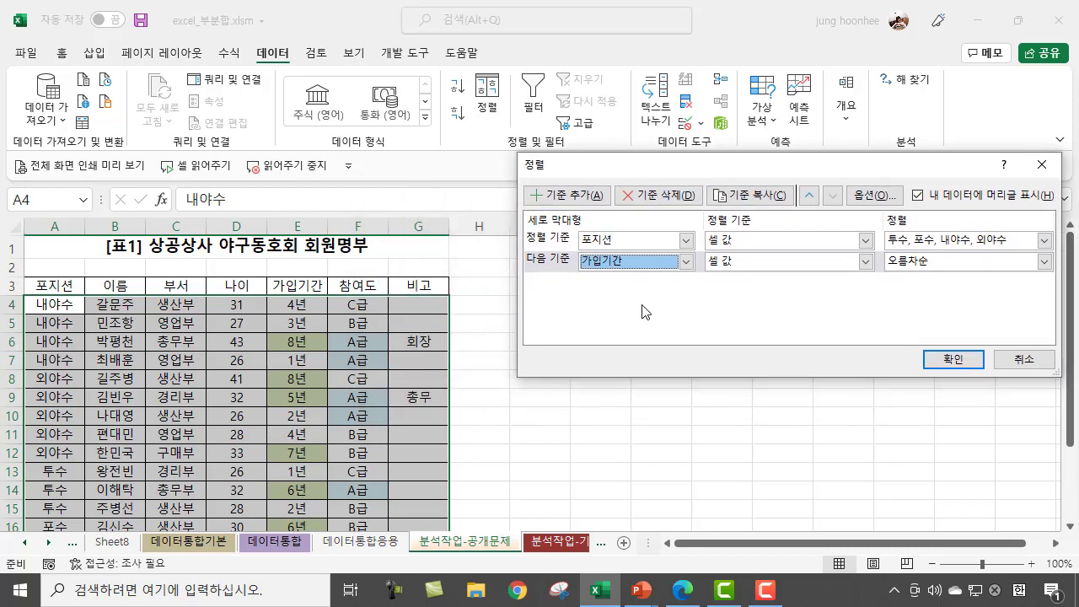
{"action": "left_click", "coordinate": [865, 262]}
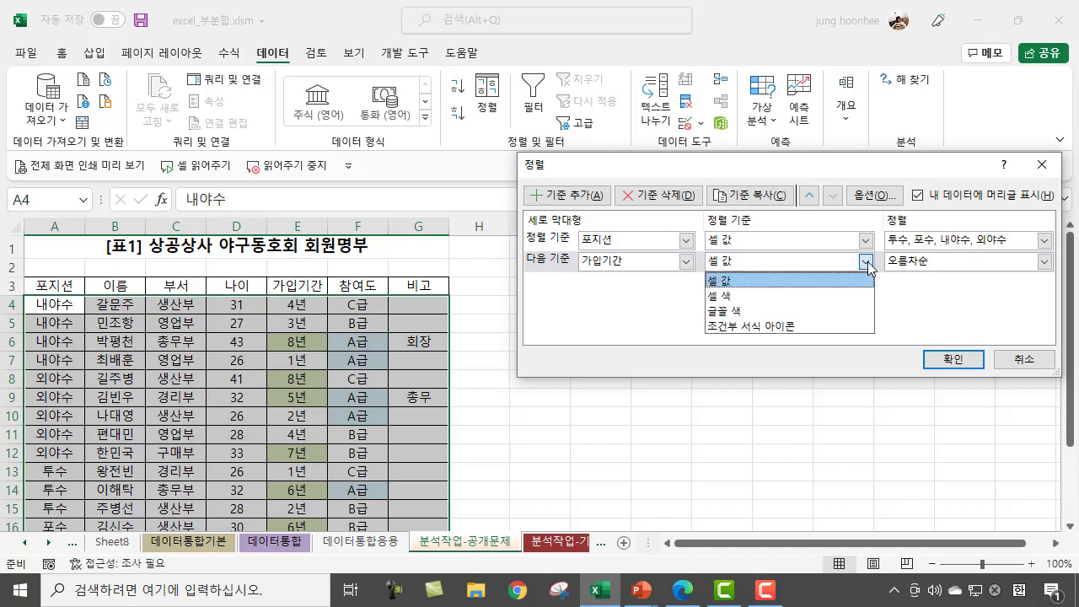
{"action": "left_click", "coordinate": [721, 296]}
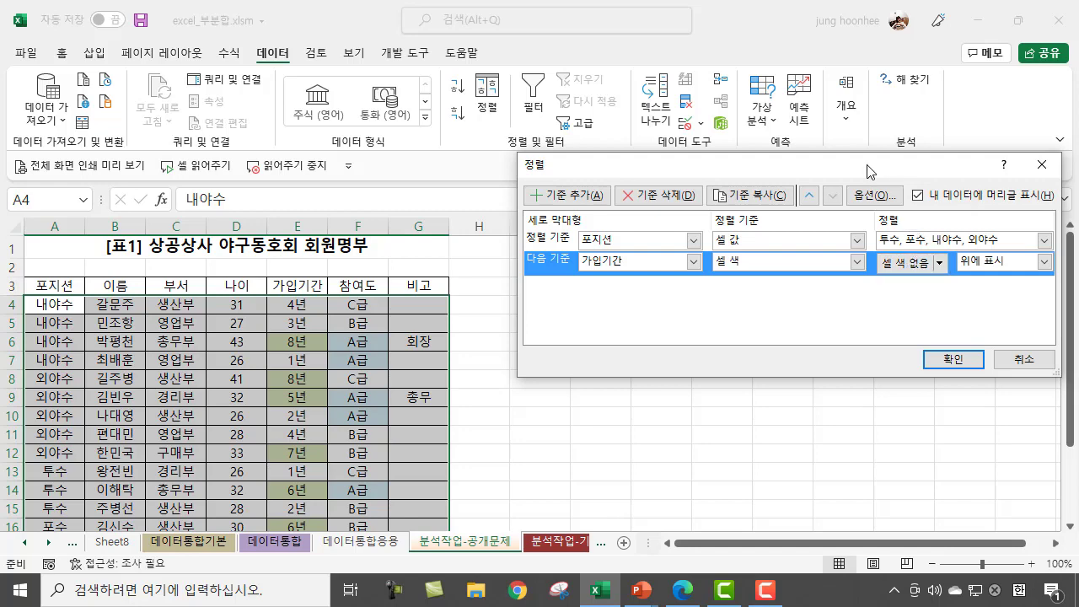
Step: Place the light green cell color on top with 위에 표시 for the 가입기간 level and run the sort
{"action": "left_click_drag", "start_coordinate": [877, 170], "coordinate": [689, 158]}
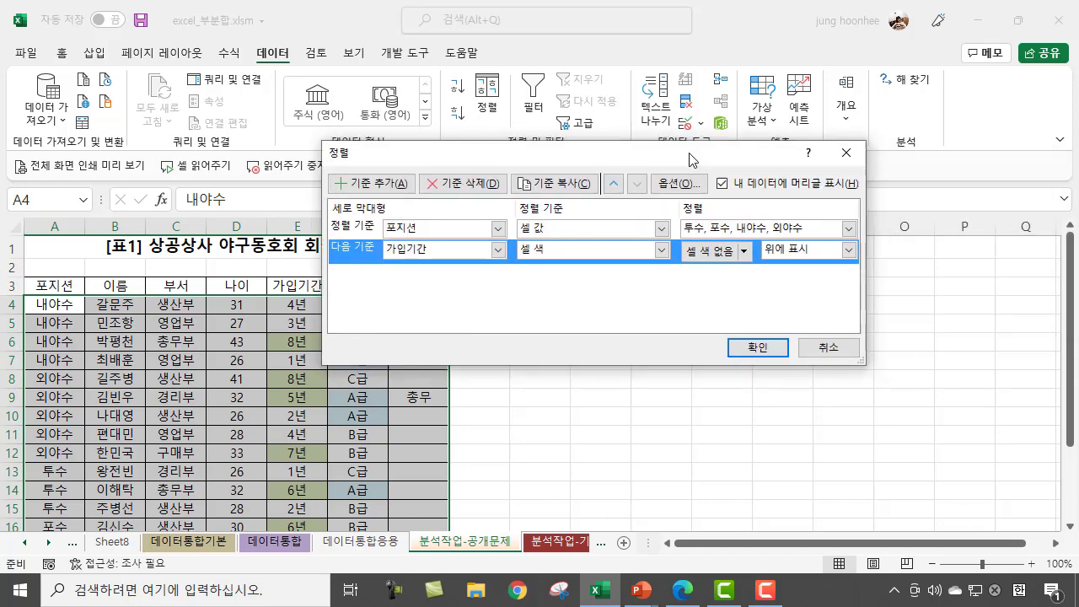
{"action": "left_click", "coordinate": [745, 251]}
{"action": "left_click", "coordinate": [745, 251]}
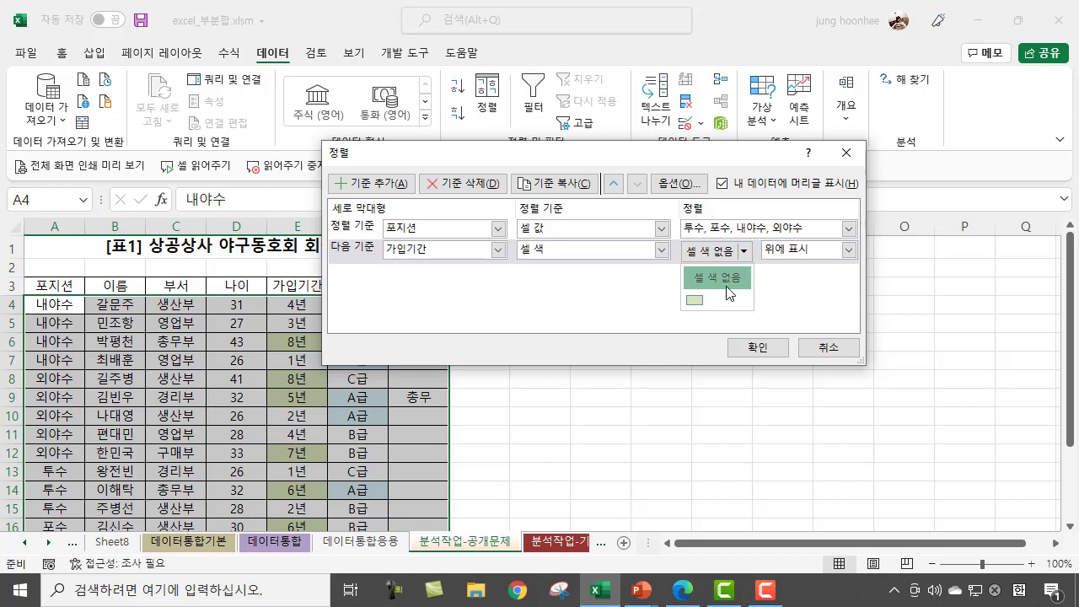
{"action": "left_click", "coordinate": [695, 302]}
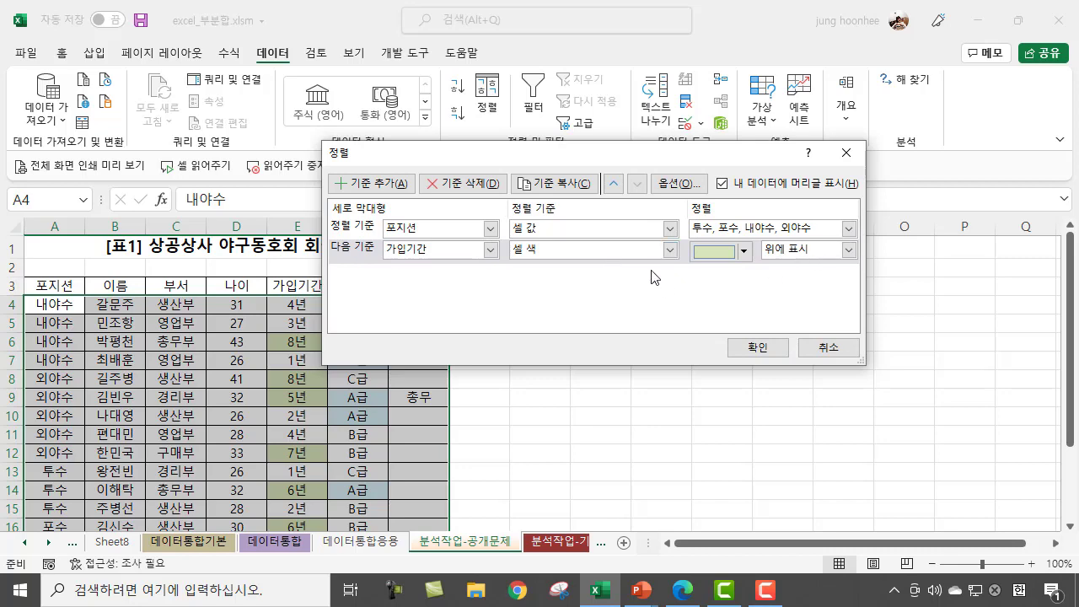
{"action": "left_click", "coordinate": [759, 348]}
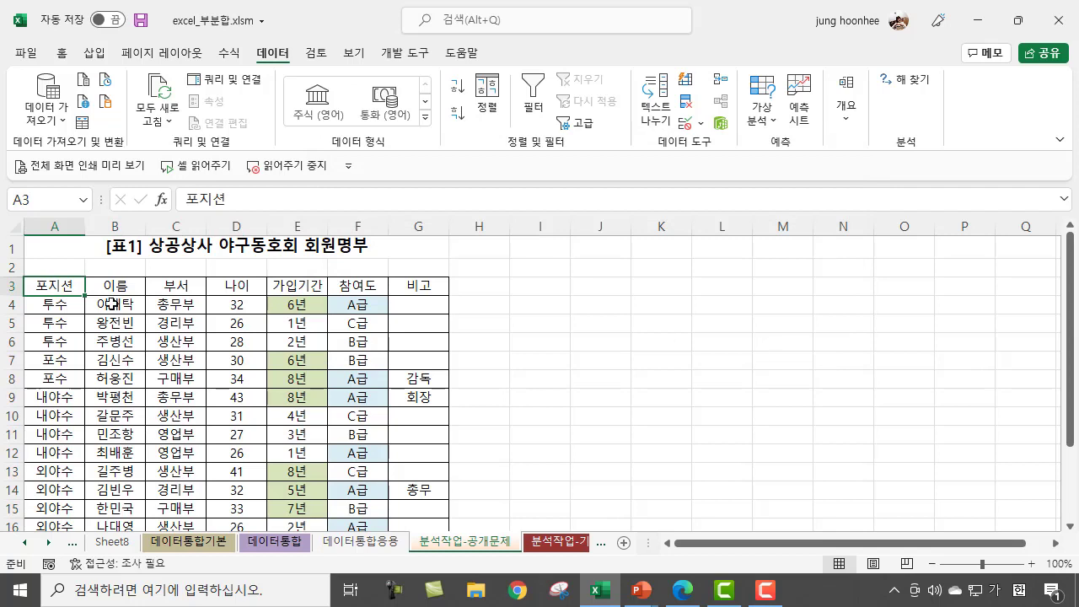
Step: Check the 포지션 order of the sorted [표1] and the placement of green 가입기간 cells within each position group
{"action": "left_click_drag", "start_coordinate": [54, 305], "coordinate": [54, 342]}
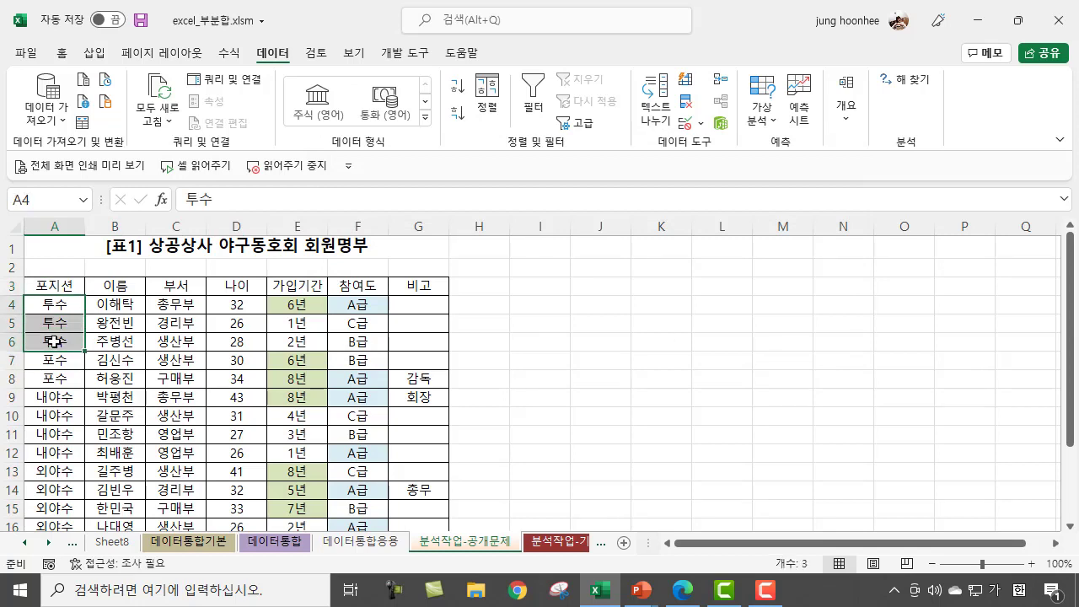
{"action": "left_click", "coordinate": [285, 307]}
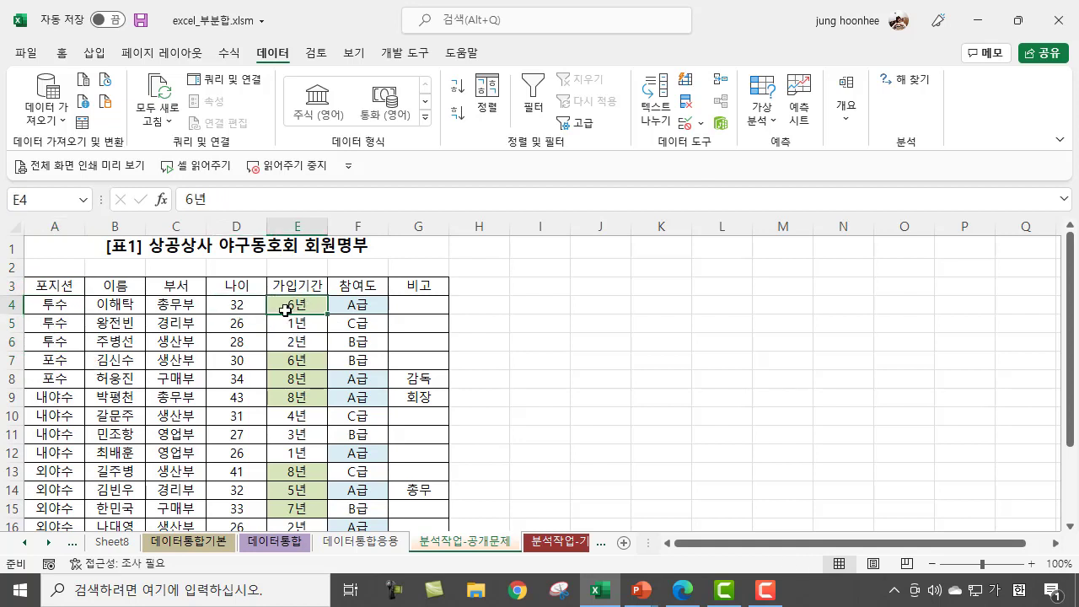
{"action": "left_click", "coordinate": [49, 365]}
{"action": "left_click_drag", "start_coordinate": [49, 366], "coordinate": [49, 379]}
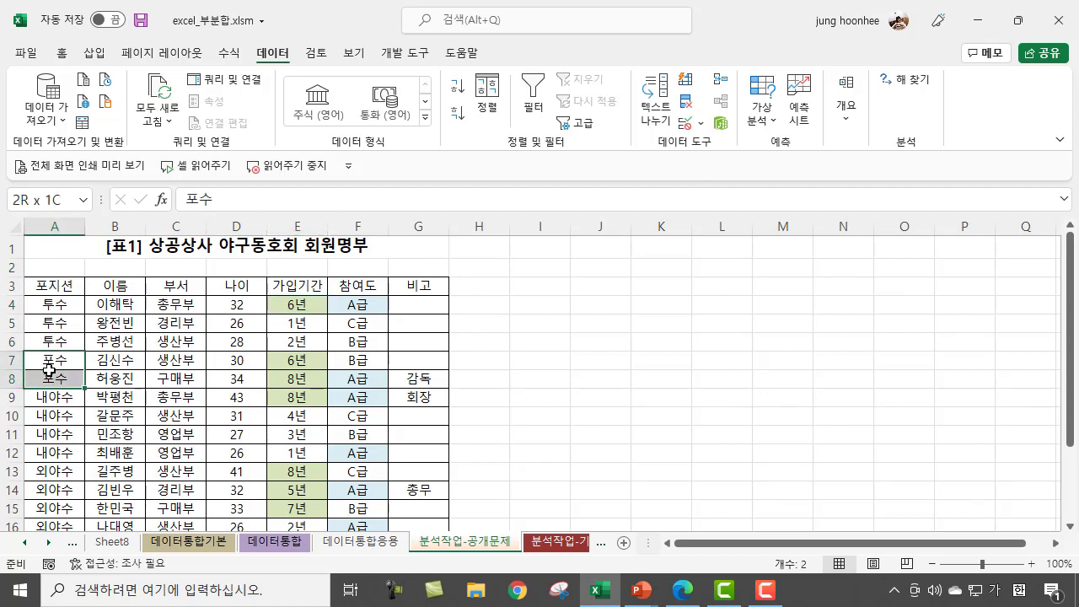
{"action": "left_click", "coordinate": [304, 363]}
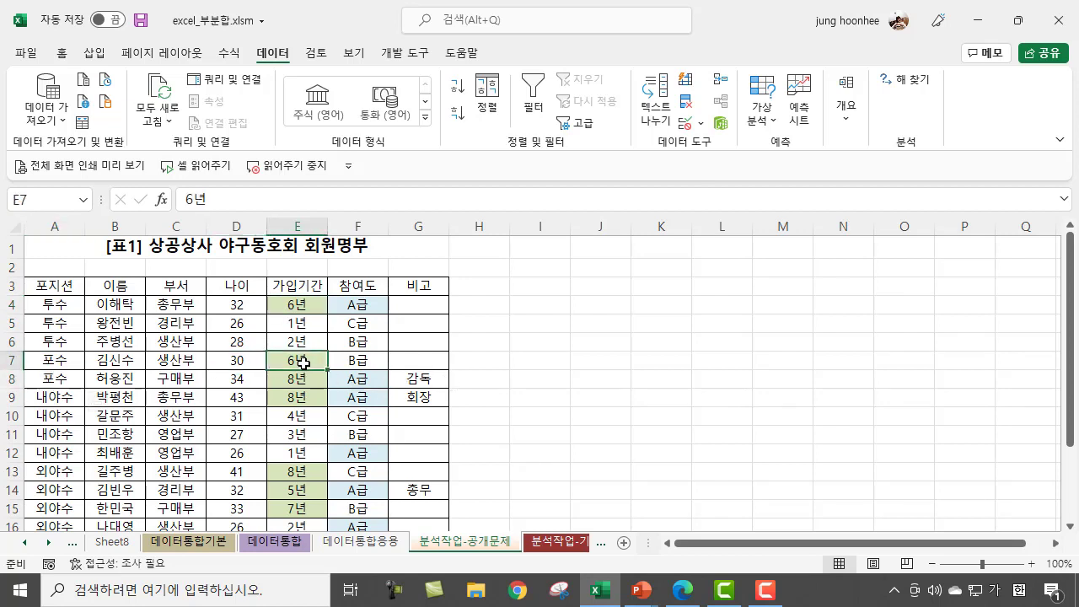
{"action": "left_click_drag", "start_coordinate": [304, 363], "coordinate": [296, 379]}
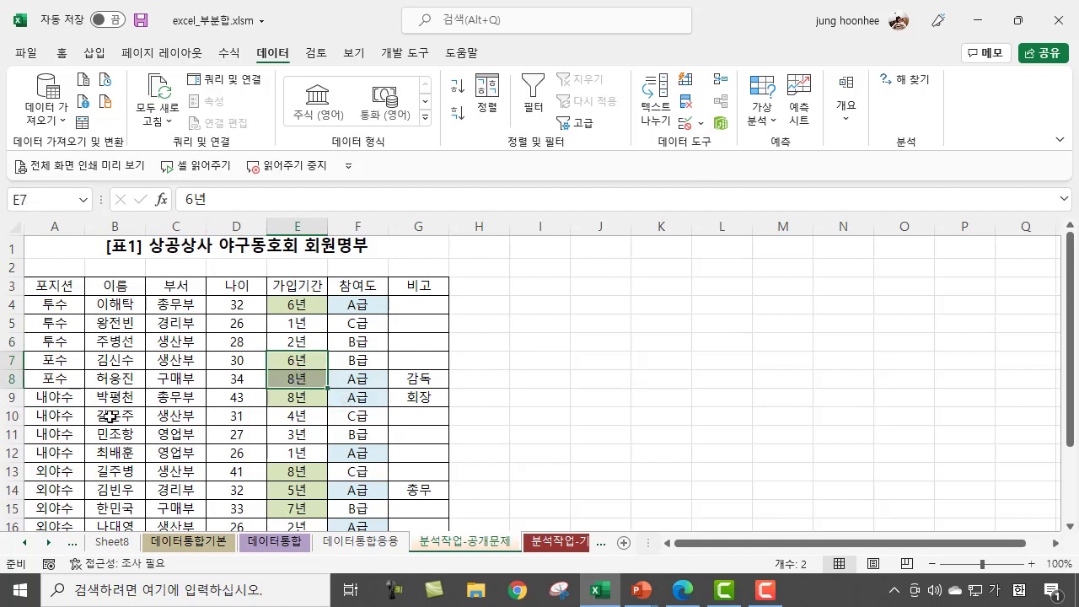
{"action": "left_click", "coordinate": [53, 396]}
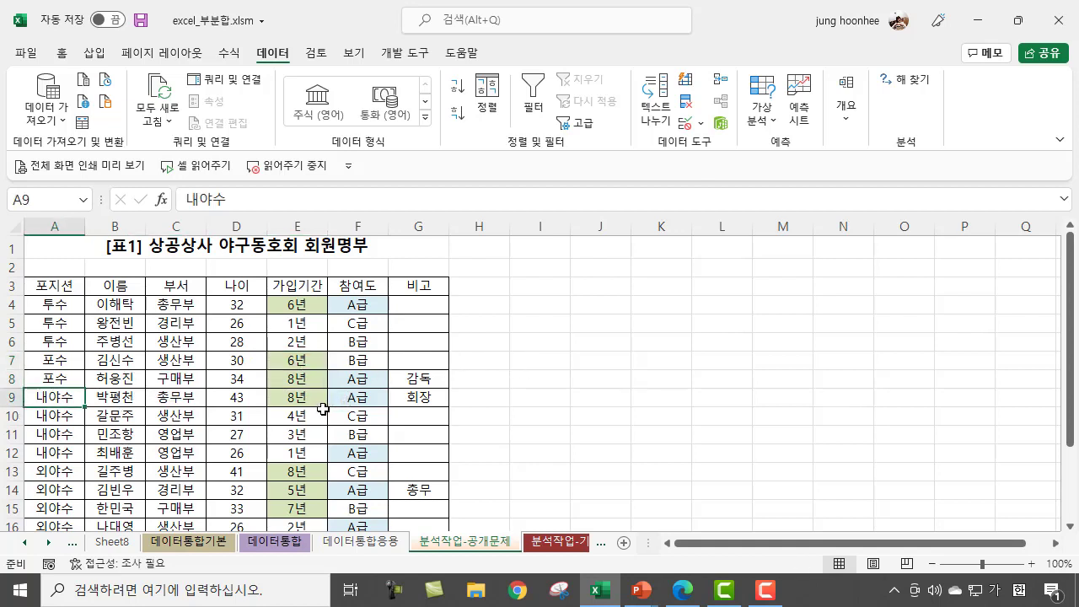
{"action": "left_click_drag", "start_coordinate": [48, 397], "coordinate": [295, 396]}
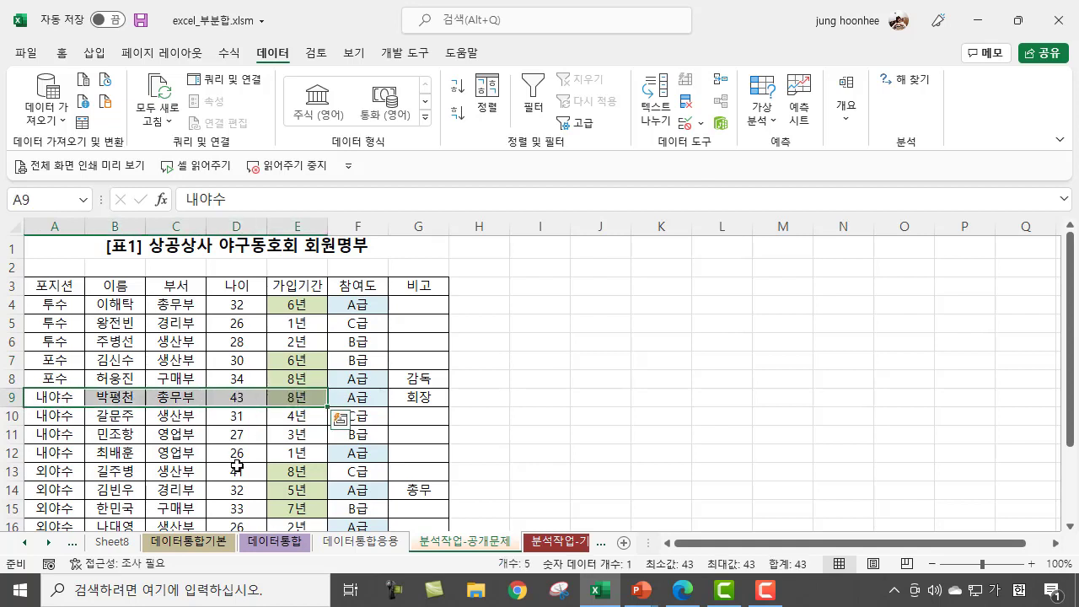
{"action": "left_click", "coordinate": [603, 359]}
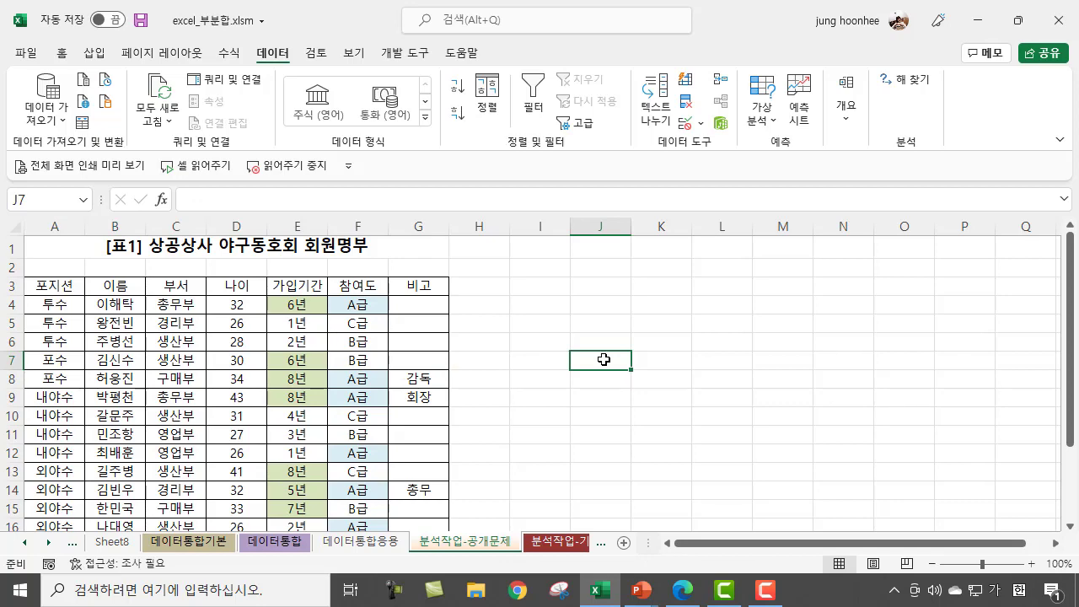
Step: Switch to the PowerPoint slide show and ink-mark the key terms of problem 2, including [통합] 기능을, 품명별, 합계 and the G14:I22 range
{"action": "left_click", "coordinate": [642, 591]}
{"action": "left_click", "coordinate": [661, 563]}
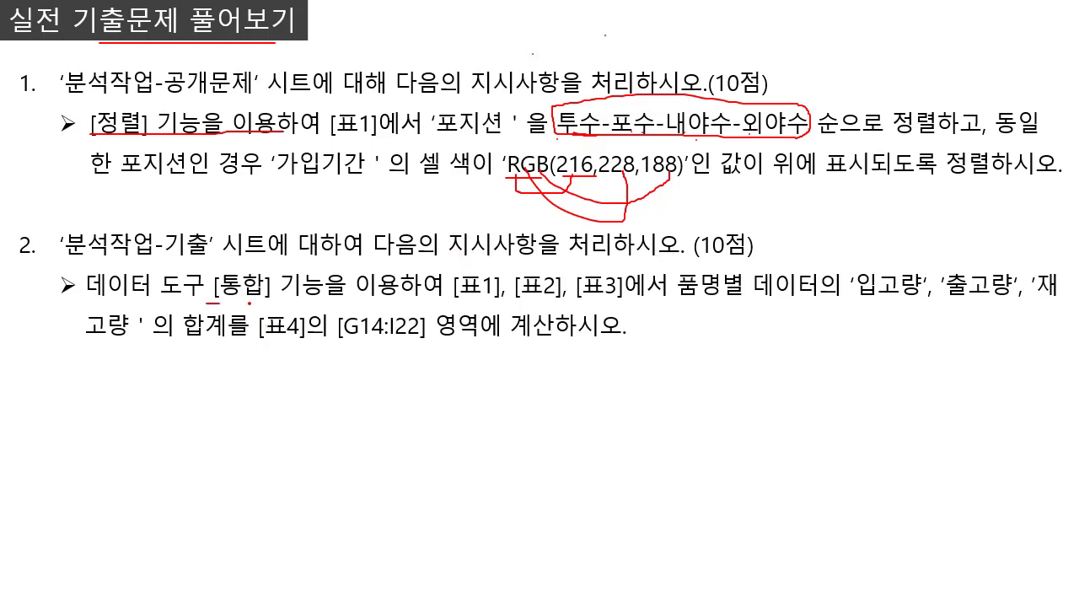
{"action": "left_click_drag", "start_coordinate": [221, 303], "coordinate": [350, 305]}
{"action": "left_click_drag", "start_coordinate": [679, 308], "coordinate": [752, 305]}
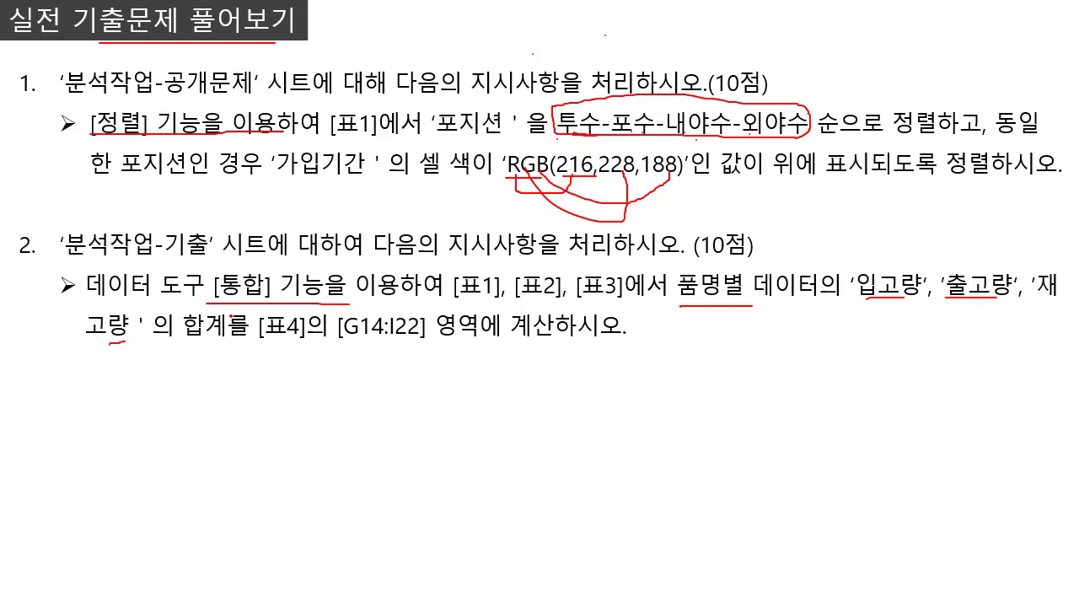
{"action": "mouse_move", "coordinate": [236, 314]}
{"action": "left_mouse_down"}
{"action": "mouse_move", "coordinate": [179, 315]}
{"action": "mouse_move", "coordinate": [222, 356]}
{"action": "mouse_move", "coordinate": [229, 305]}
{"action": "left_mouse_up"}
{"action": "left_click_drag", "start_coordinate": [350, 342], "coordinate": [619, 343]}
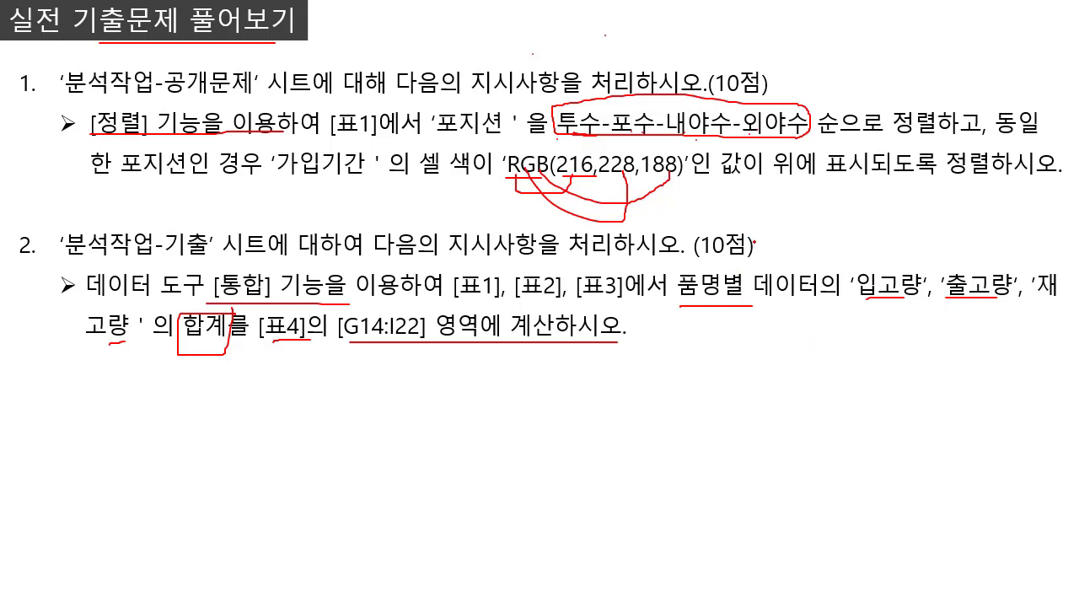
{"action": "mouse_move", "coordinate": [754, 242]}
{"action": "left_mouse_down"}
{"action": "mouse_move", "coordinate": [724, 266]}
{"action": "mouse_move", "coordinate": [696, 217]}
{"action": "mouse_move", "coordinate": [747, 241]}
{"action": "left_mouse_up"}
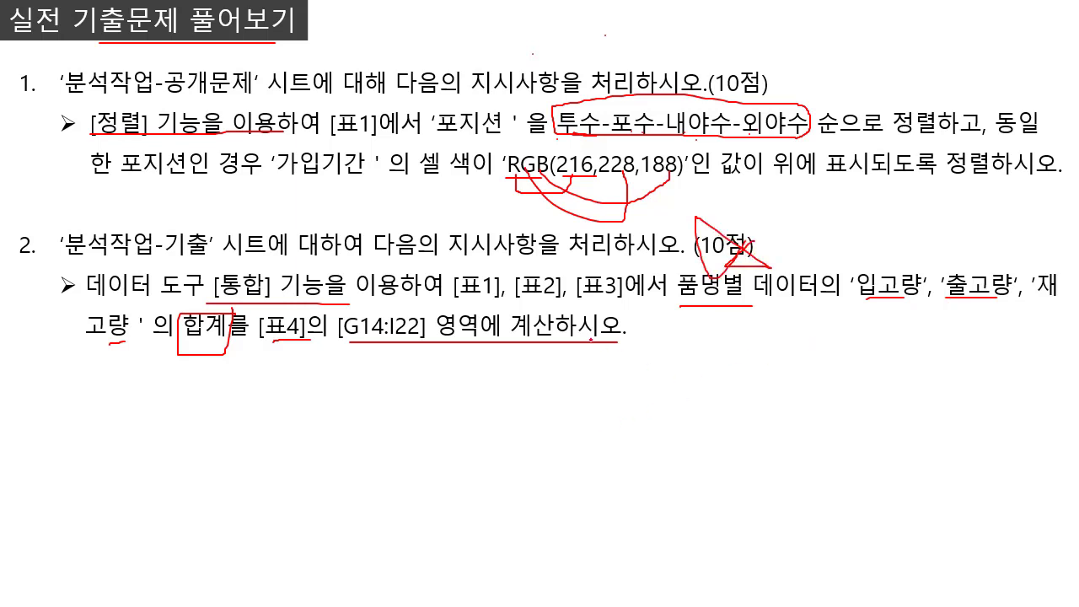
Step: Show the taskbar over the slide show, switch to Excel and open the 분석작업-기출 sheet
{"action": "right_click", "coordinate": [593, 172]}
{"action": "mouse_move", "coordinate": [672, 364]}
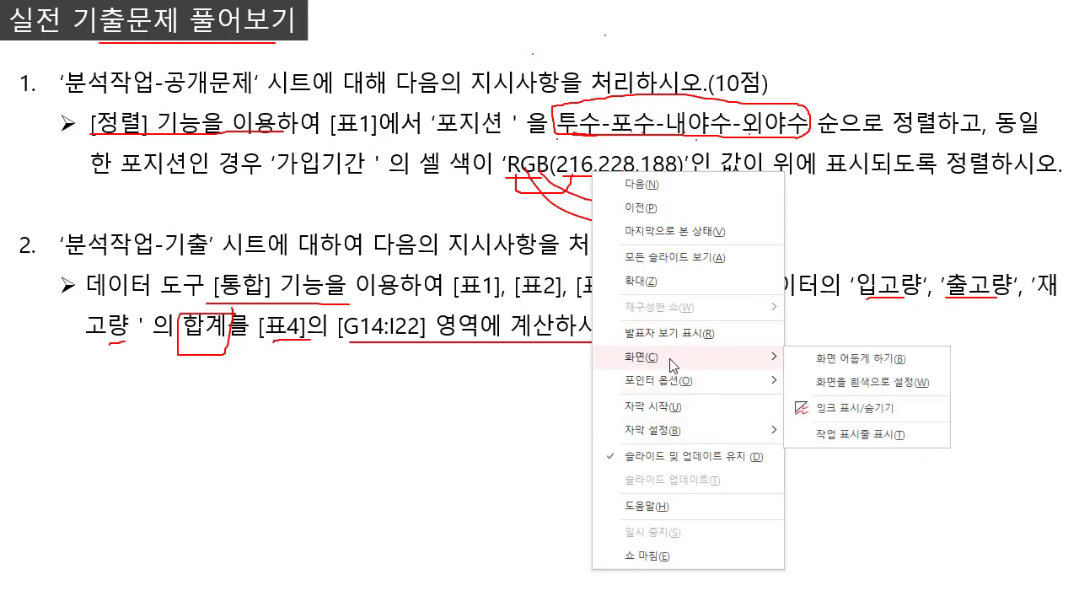
{"action": "left_click", "coordinate": [876, 434]}
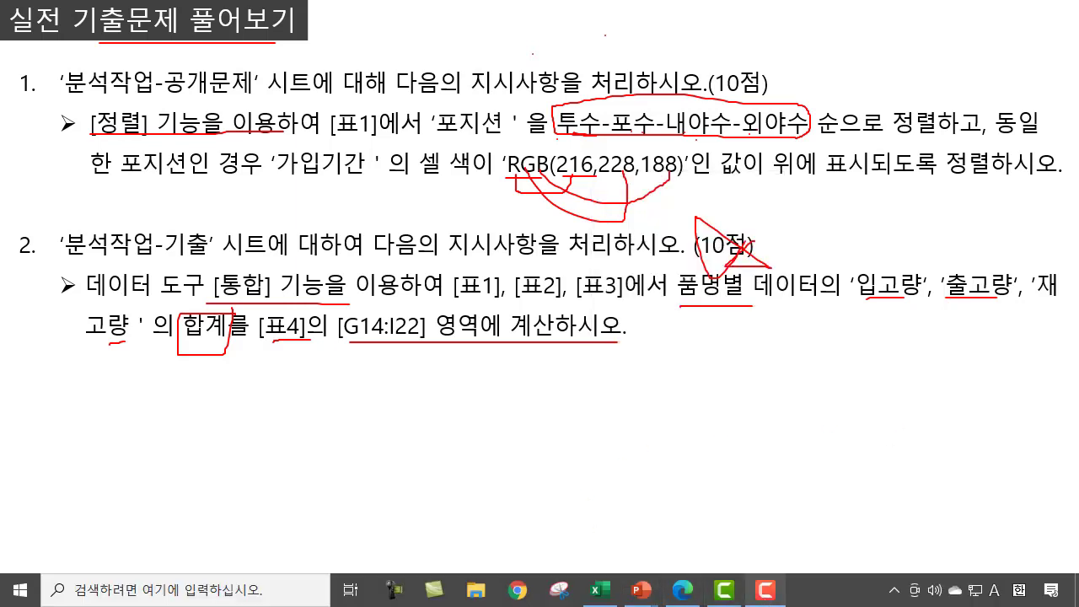
{"action": "left_click", "coordinate": [600, 590]}
{"action": "left_click", "coordinate": [550, 543]}
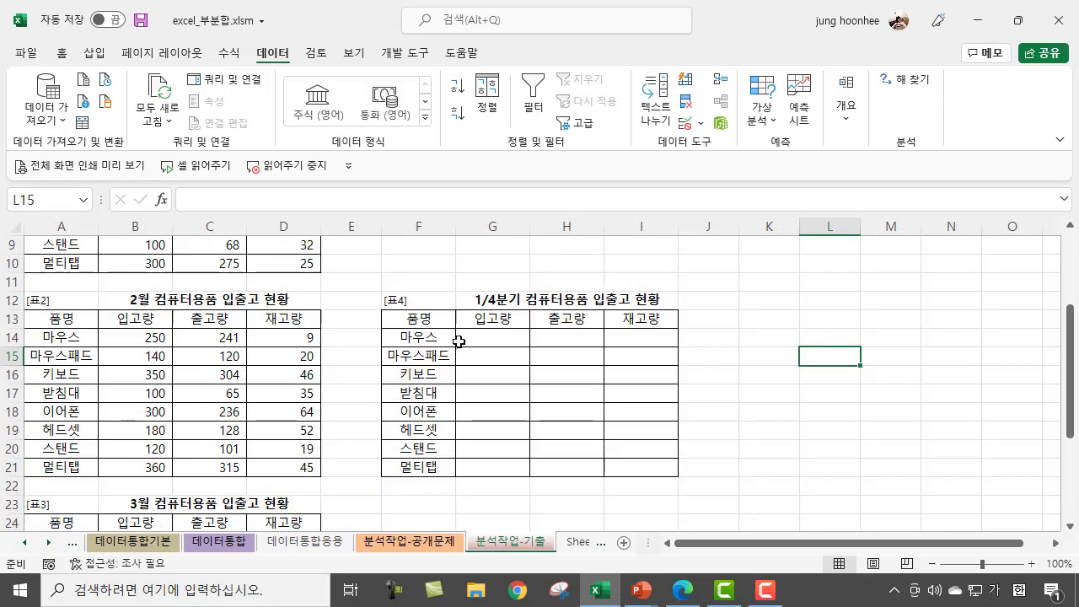
Step: Open the Consolidate (통합) settings for the [표4] range F13:I21, headers and 품명 labels included
{"action": "left_click", "coordinate": [802, 378]}
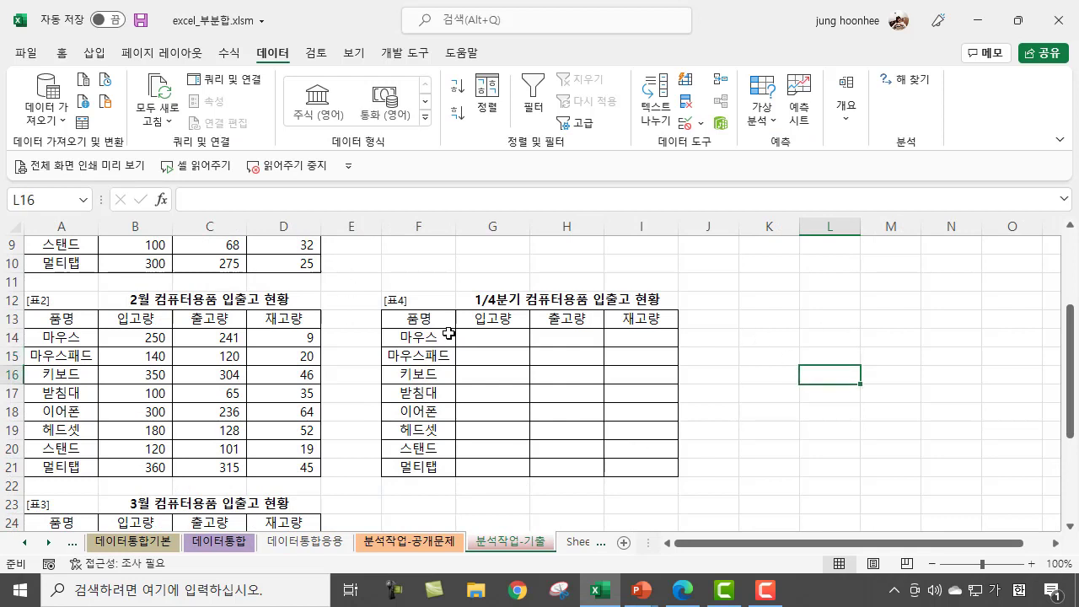
{"action": "left_click", "coordinate": [420, 336]}
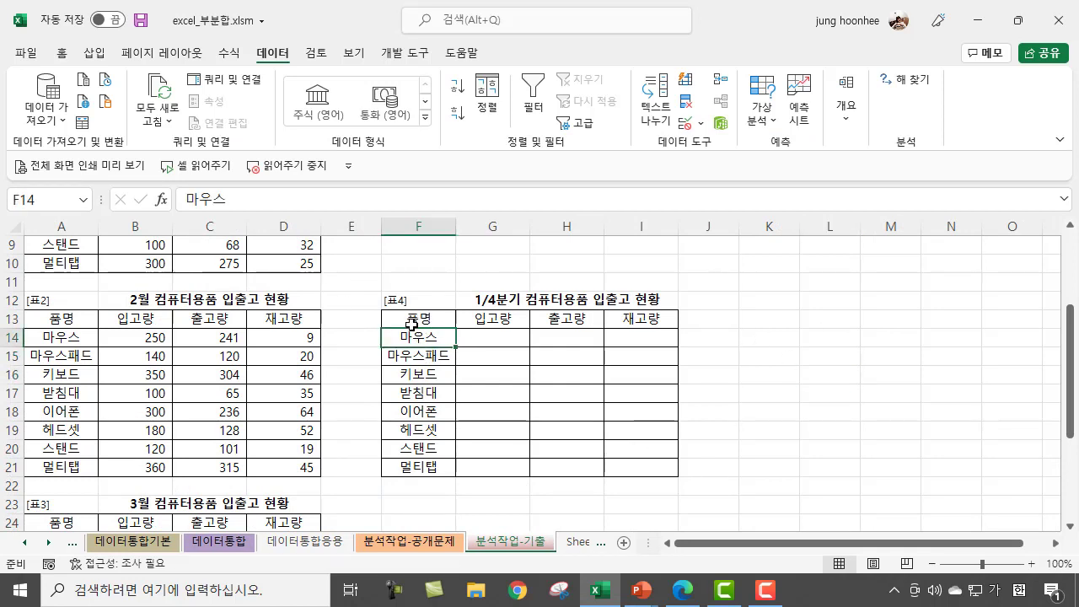
{"action": "left_click_drag", "start_coordinate": [412, 319], "coordinate": [644, 465]}
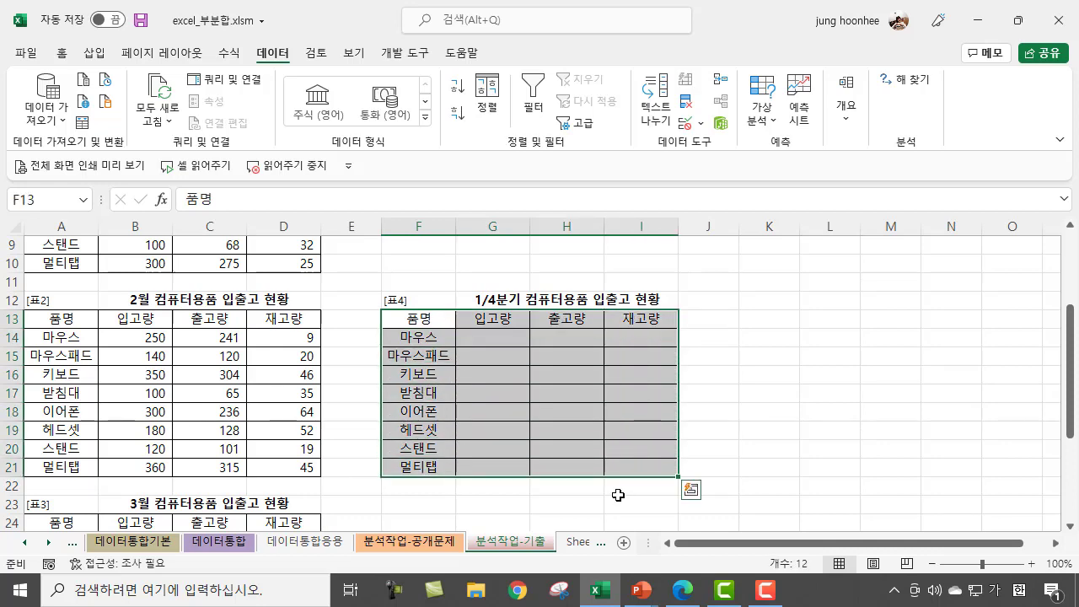
{"action": "left_click", "coordinate": [719, 80]}
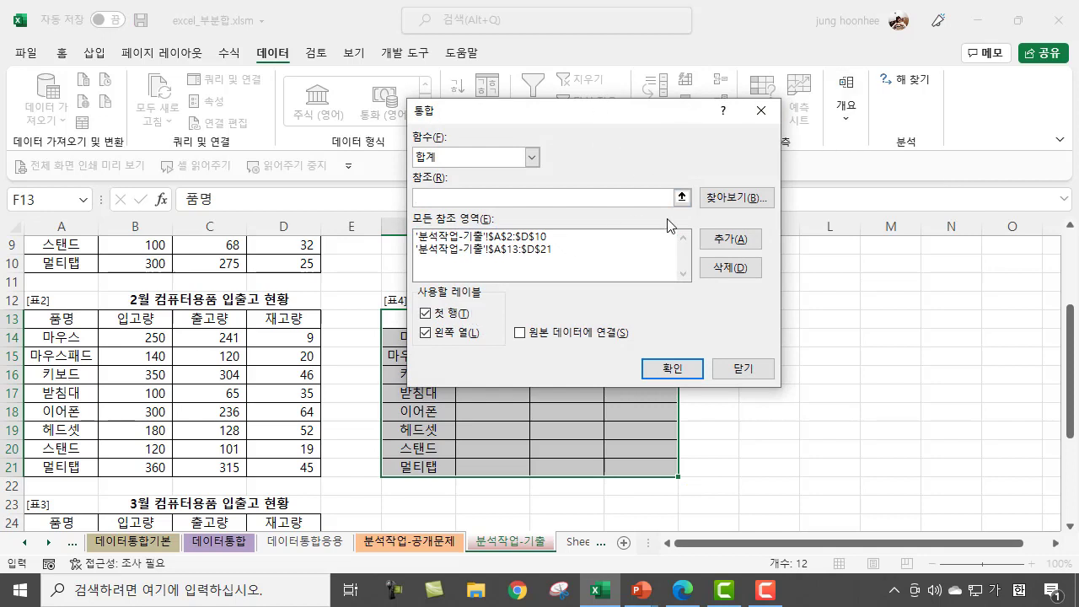
Step: Delete both leftover references from the consolidation list and move the dialog clear of the source tables
{"action": "left_click", "coordinate": [557, 238]}
{"action": "left_click", "coordinate": [730, 268]}
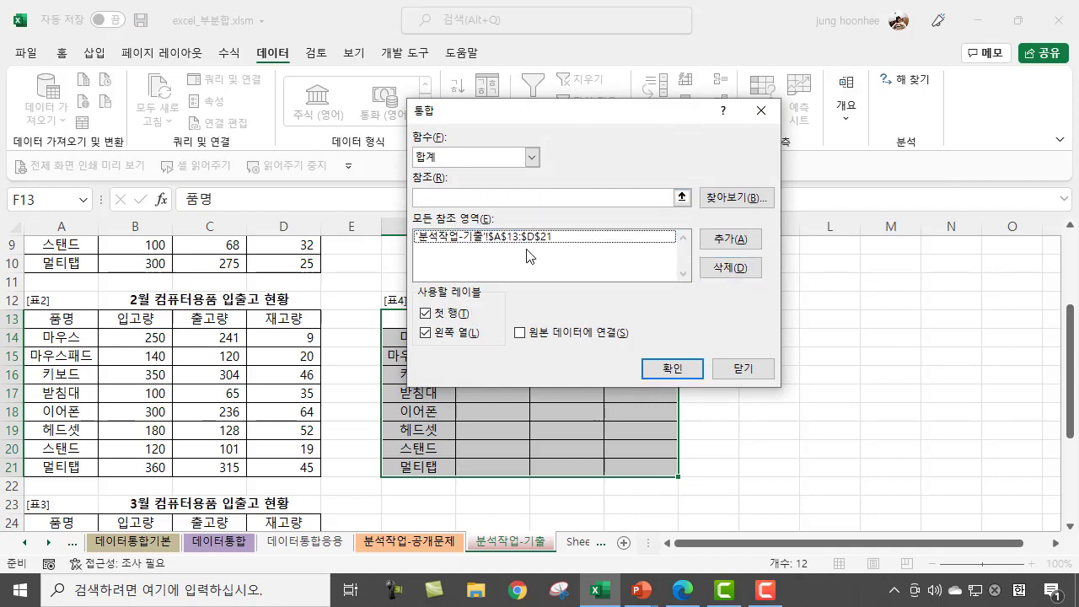
{"action": "left_click", "coordinate": [731, 268]}
{"action": "left_click_drag", "start_coordinate": [669, 118], "coordinate": [830, 127]}
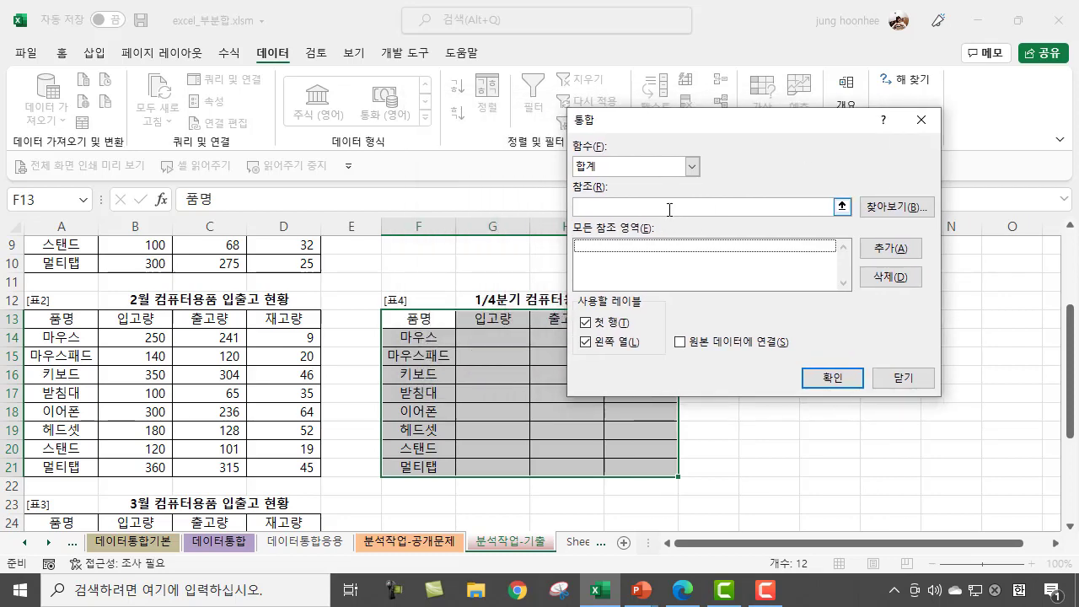
Step: Add the [표1] January range A2:D10 to the consolidation references
{"action": "left_click", "coordinate": [670, 209]}
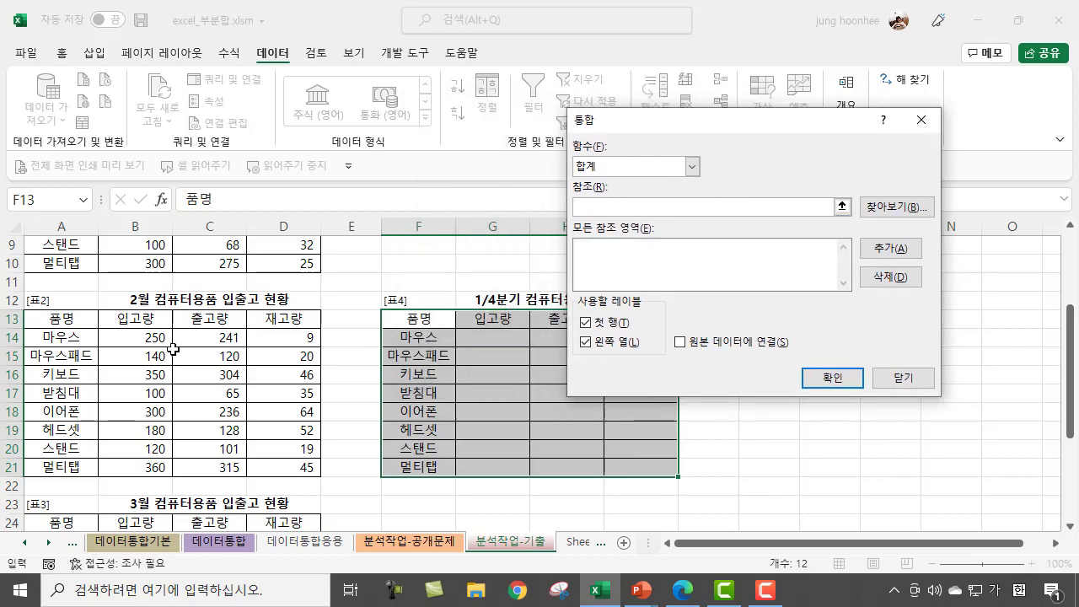
{"action": "scroll", "coordinate": [173, 348], "scroll_direction": "up", "scroll_amount": 3}
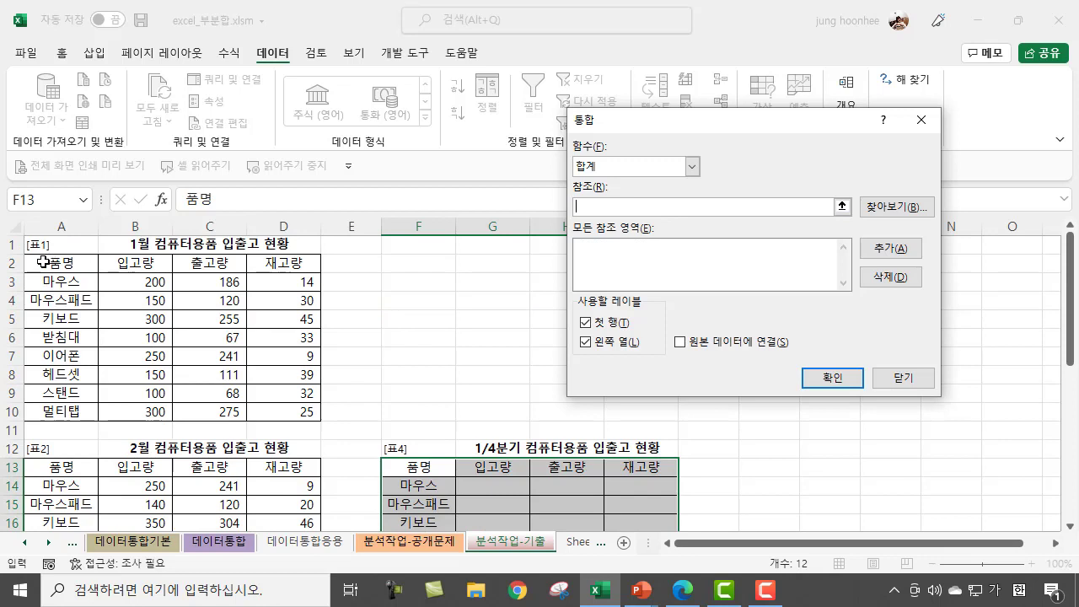
{"action": "left_click_drag", "start_coordinate": [43, 262], "coordinate": [284, 403]}
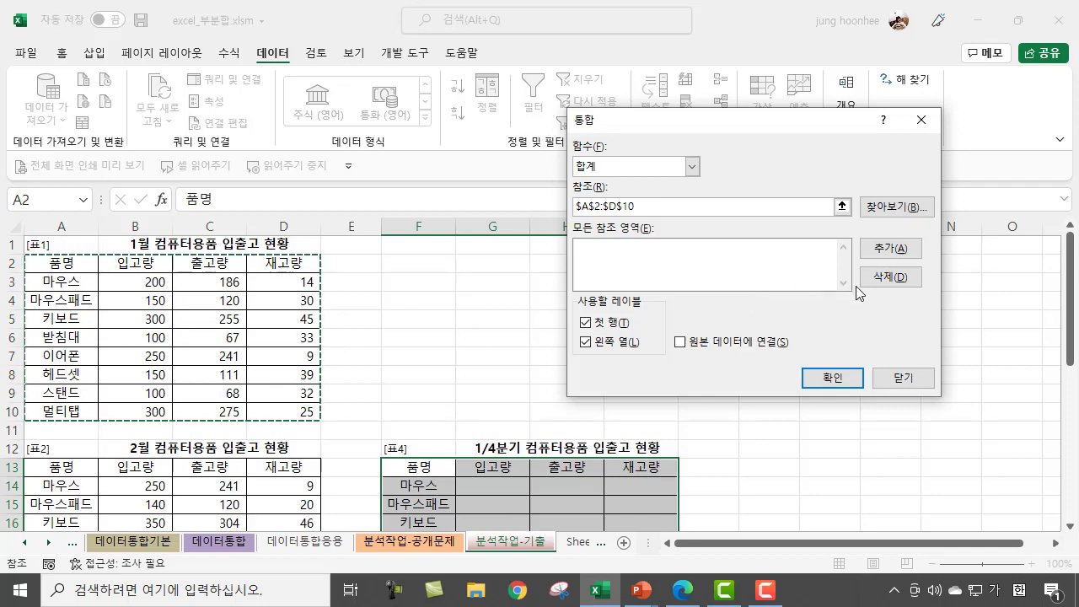
{"action": "left_click", "coordinate": [885, 250]}
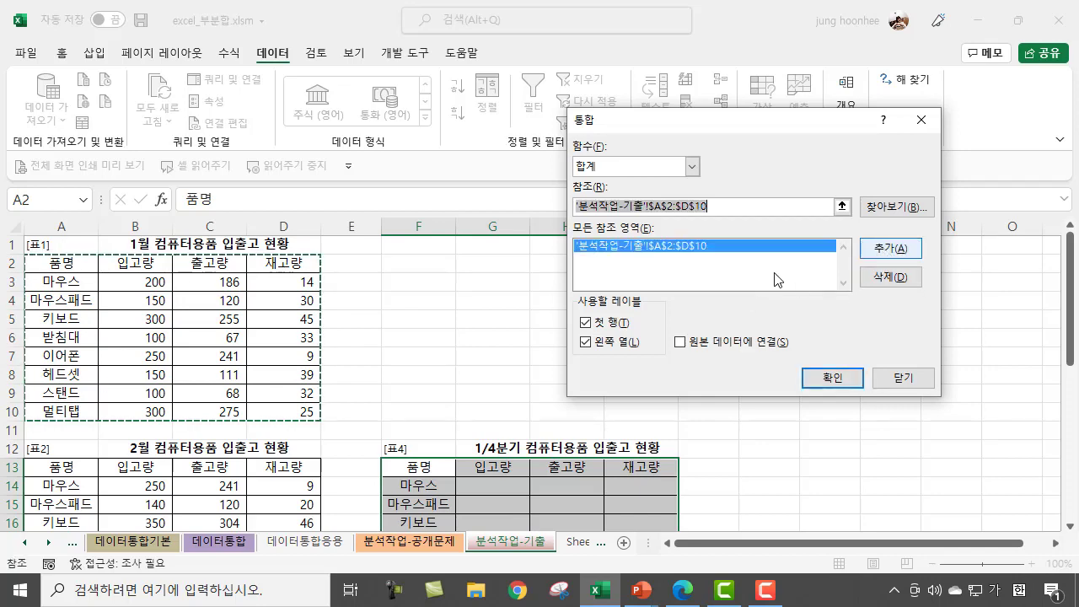
Step: Add the [표2] February range A13:D21 to the consolidation references
{"action": "scroll", "coordinate": [145, 422], "scroll_direction": "down", "scroll_amount": 1}
{"action": "left_click", "coordinate": [52, 413]}
{"action": "left_click_drag", "start_coordinate": [52, 413], "coordinate": [266, 480]}
{"action": "left_click", "coordinate": [887, 248]}
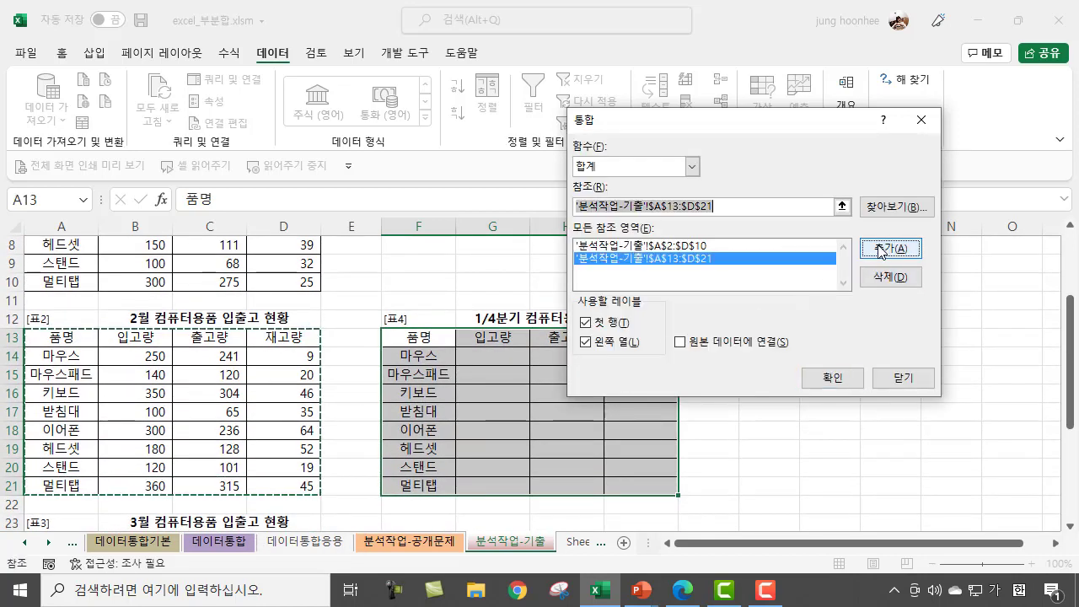
Step: Add the [표3] March range A24:D32 to the consolidation references
{"action": "scroll", "coordinate": [165, 431], "scroll_direction": "down", "scroll_amount": 4}
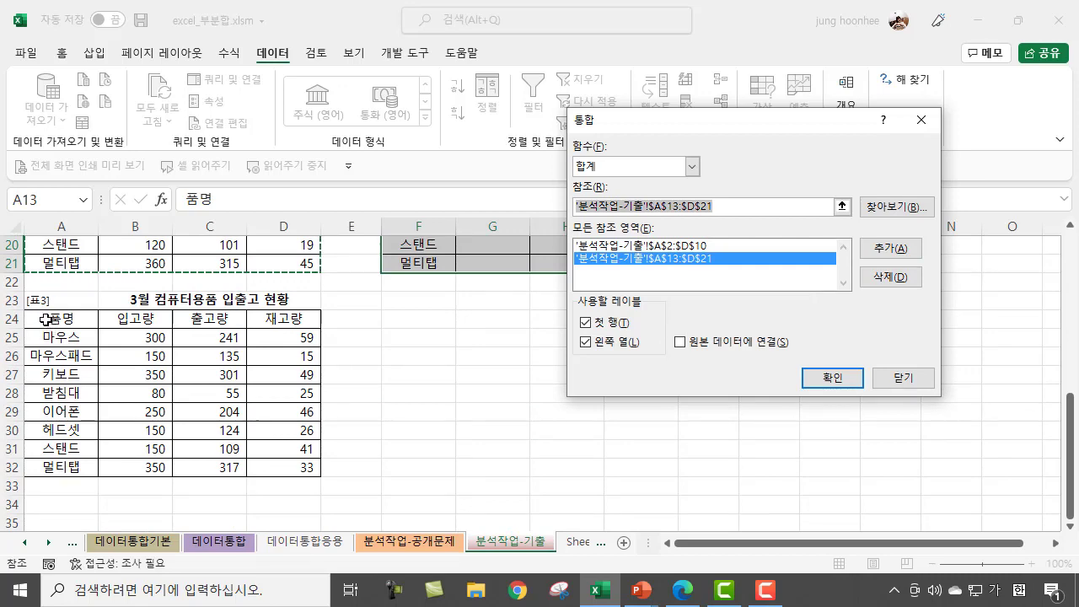
{"action": "left_click_drag", "start_coordinate": [50, 318], "coordinate": [295, 466]}
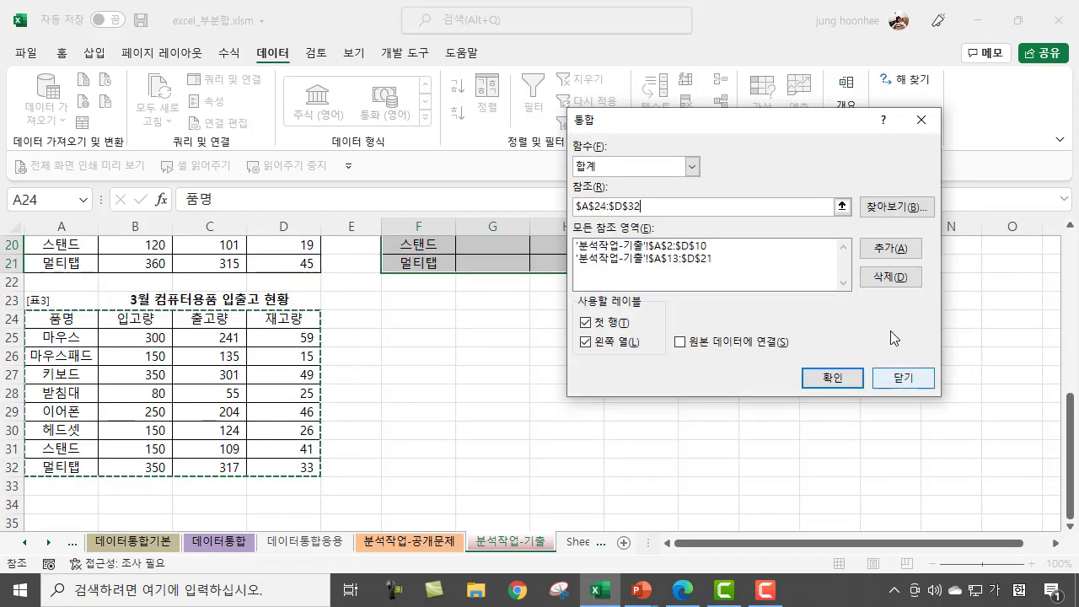
{"action": "left_click", "coordinate": [885, 248]}
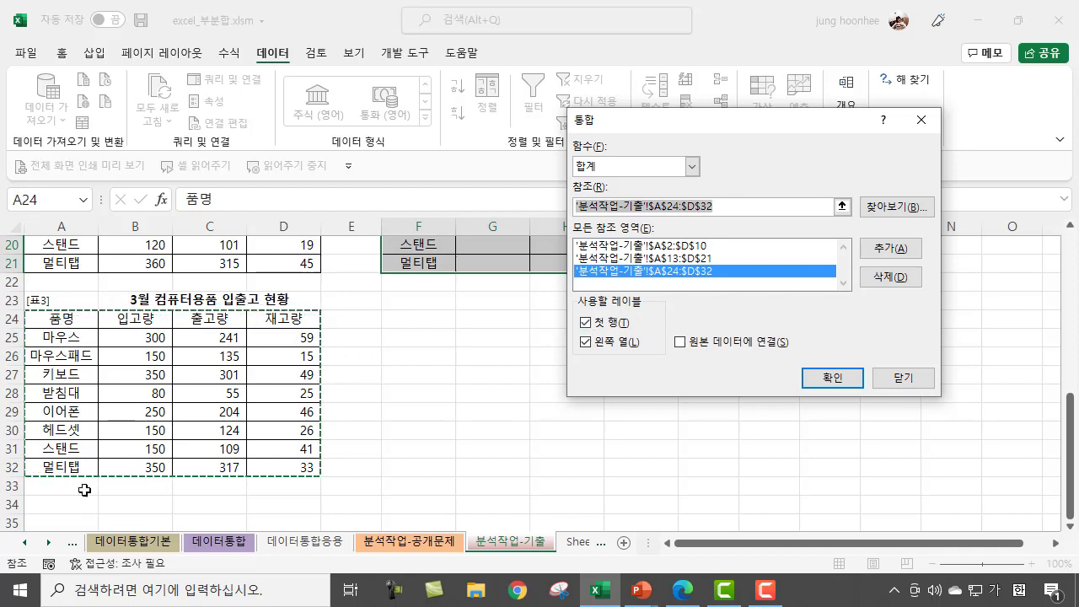
Step: Run the 합계 consolidation into [표4] with both 첫 행 and 왼쪽 열 used as labels
{"action": "left_click", "coordinate": [585, 343]}
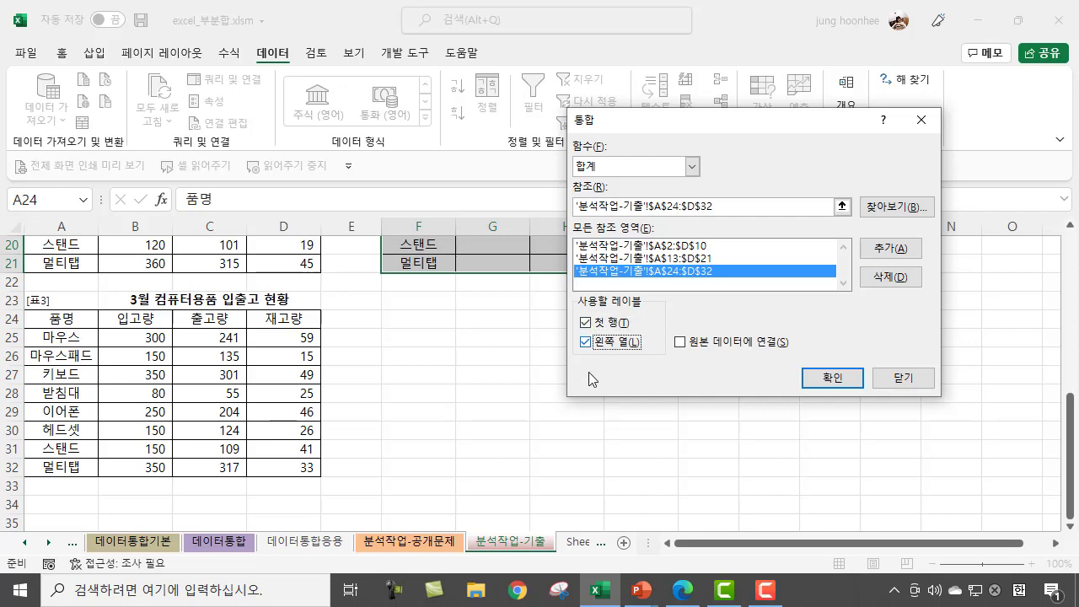
{"action": "left_click", "coordinate": [829, 379]}
{"action": "left_click", "coordinate": [754, 393]}
{"action": "scroll", "coordinate": [778, 372], "scroll_direction": "up", "scroll_amount": 3}
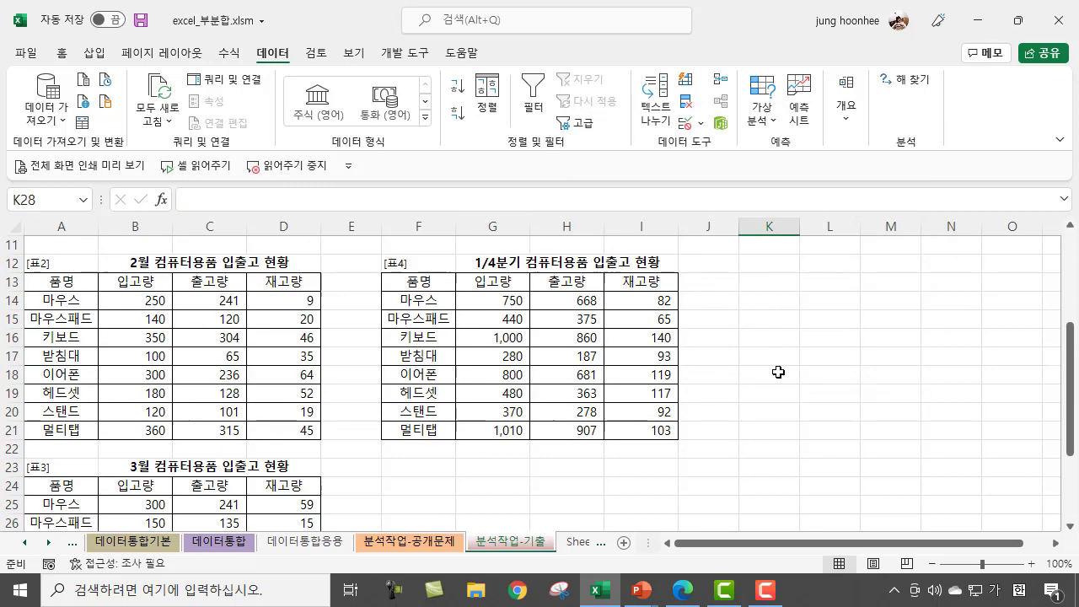
{"action": "left_click", "coordinate": [789, 339]}
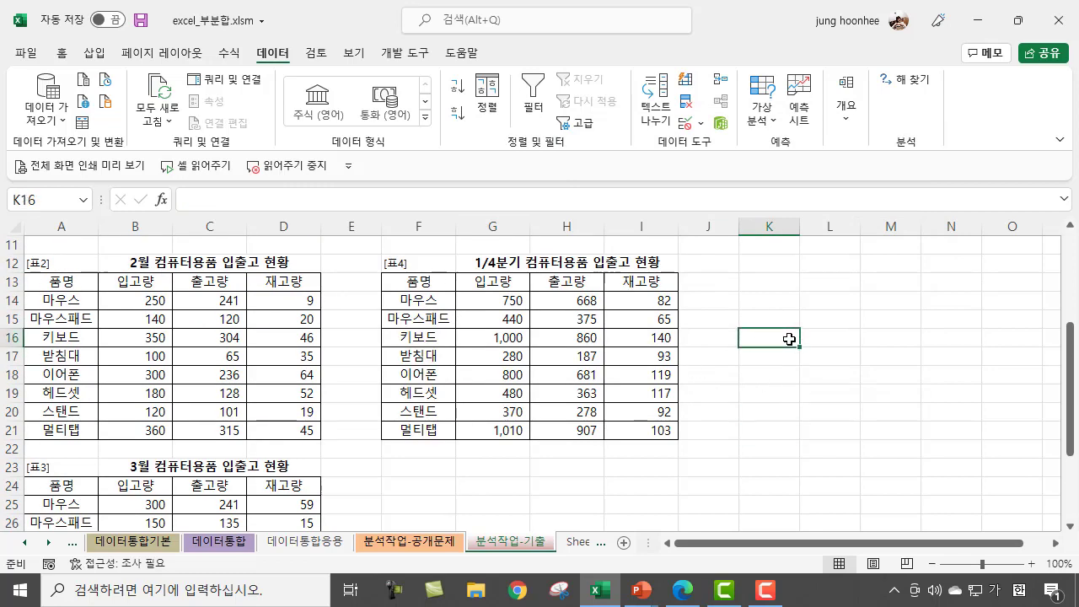
{"action": "left_click", "coordinate": [747, 427]}
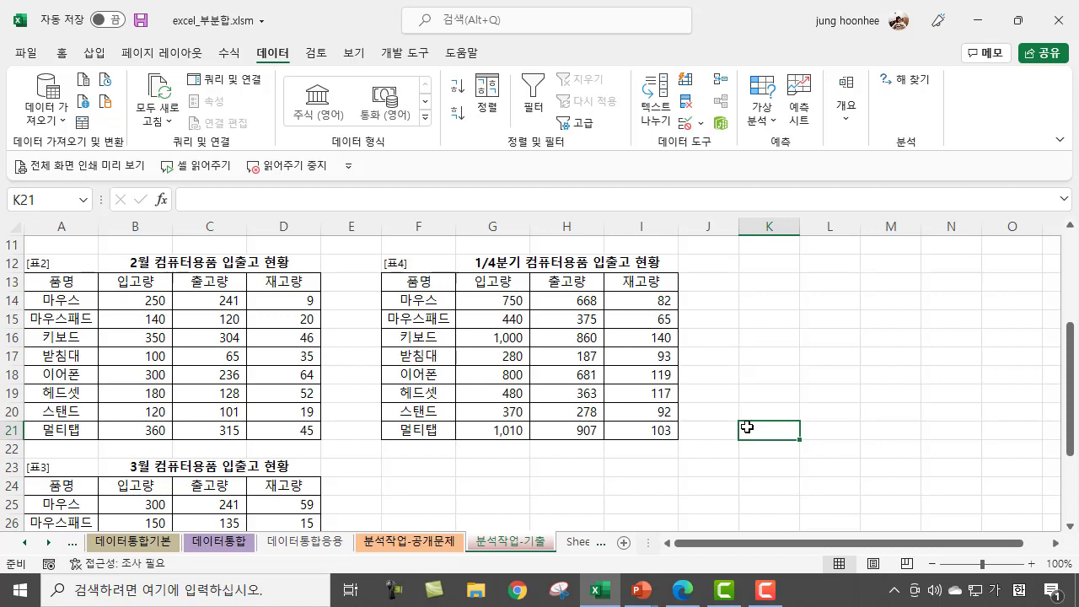
{"action": "left_click", "coordinate": [504, 300]}
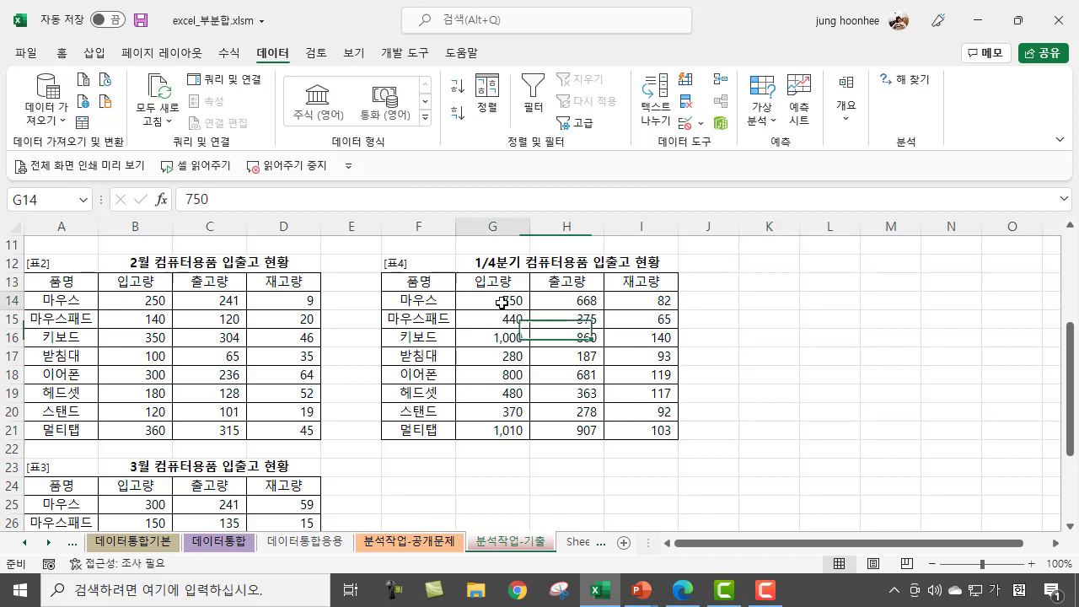
{"action": "left_click", "coordinate": [830, 316]}
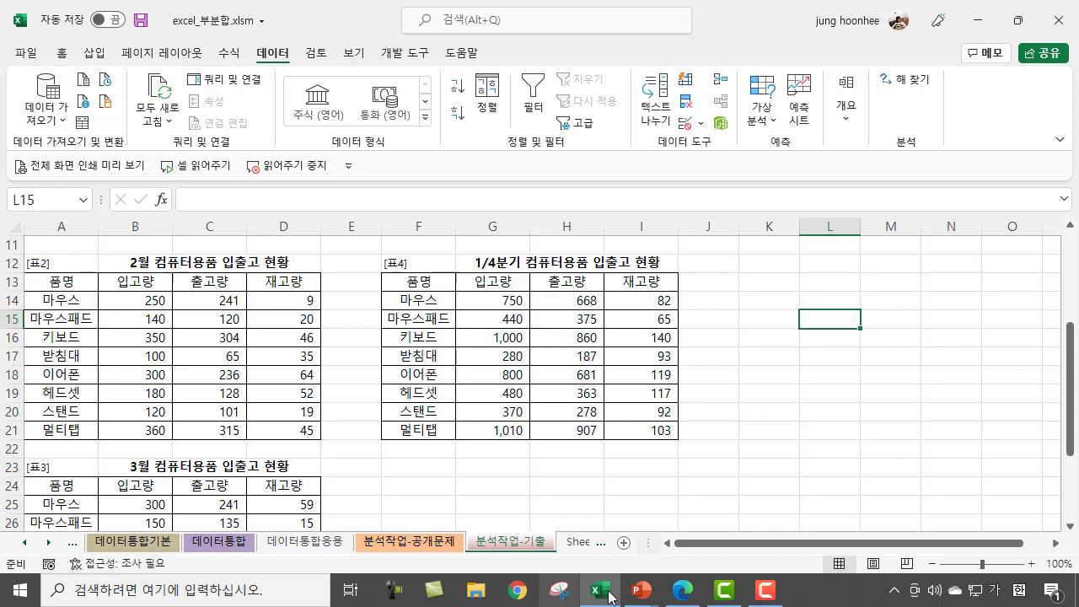
Step: Switch to the PowerPoint slide show, revisit the two exam problems and advance to the closing slide
{"action": "left_click", "coordinate": [643, 592]}
{"action": "left_click", "coordinate": [751, 526]}
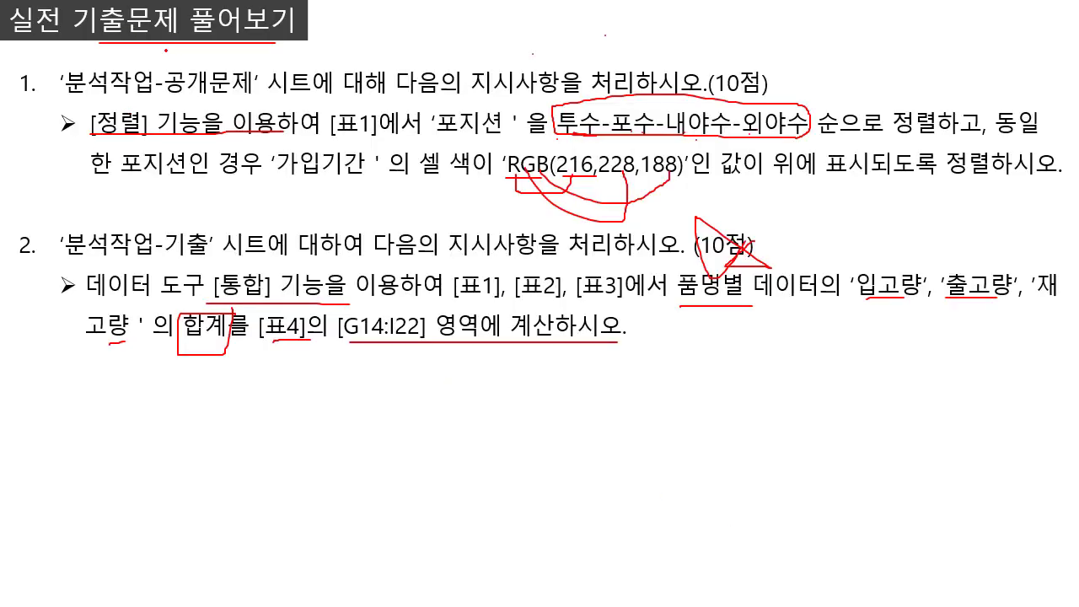
{"action": "left_click_drag", "start_coordinate": [35, 84], "coordinate": [36, 244]}
{"action": "key", "text": "Right"}
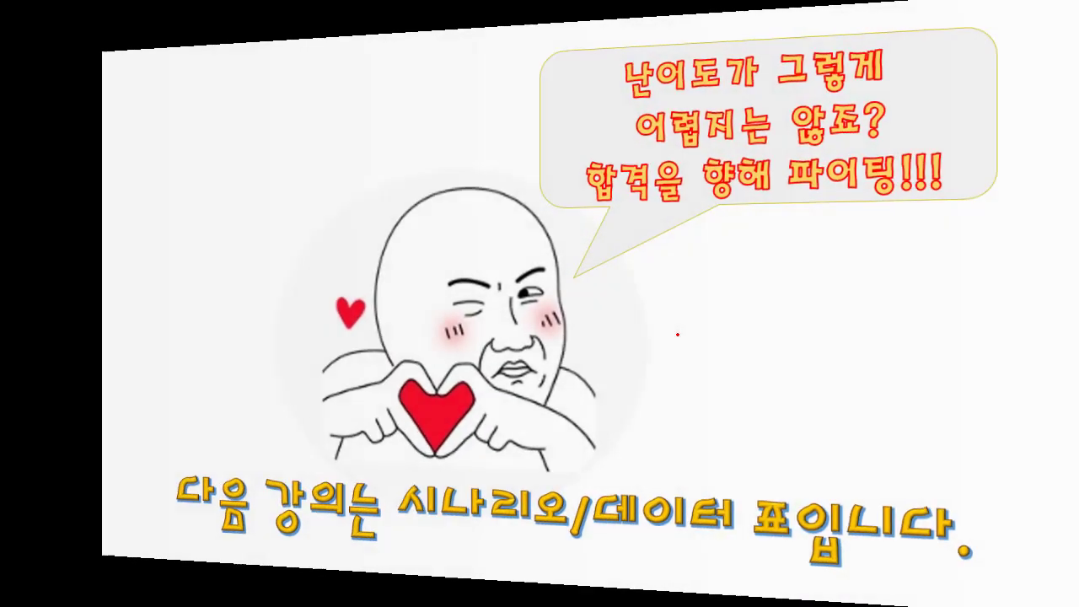